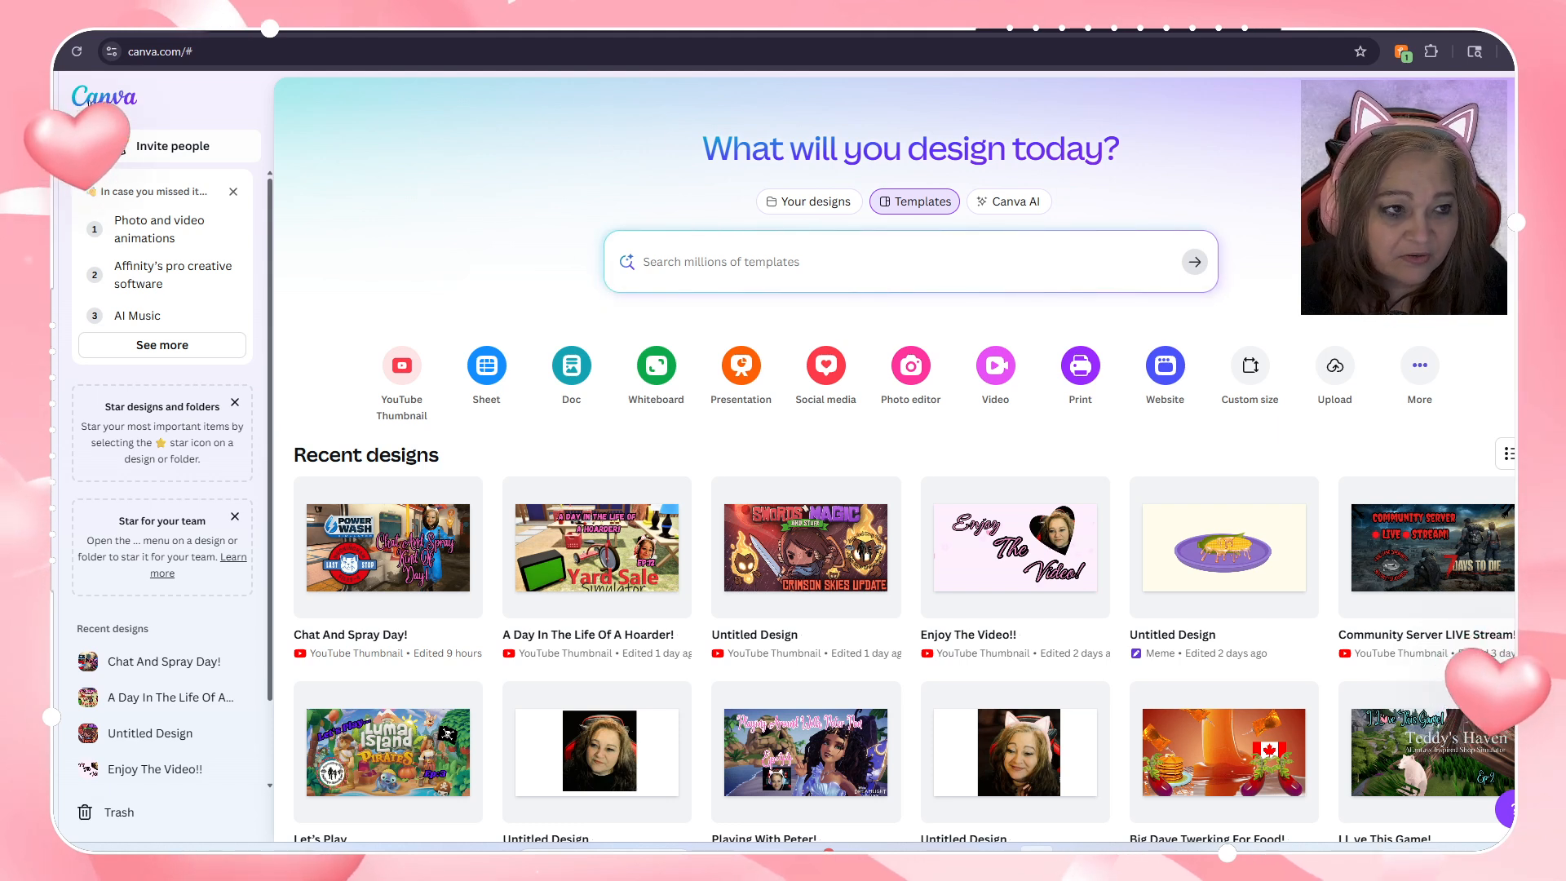
Step: Search the templates for "youtube thumbnail" and create a blank YouTube Thumbnail design with the template suggestions closed
click(95, 98)
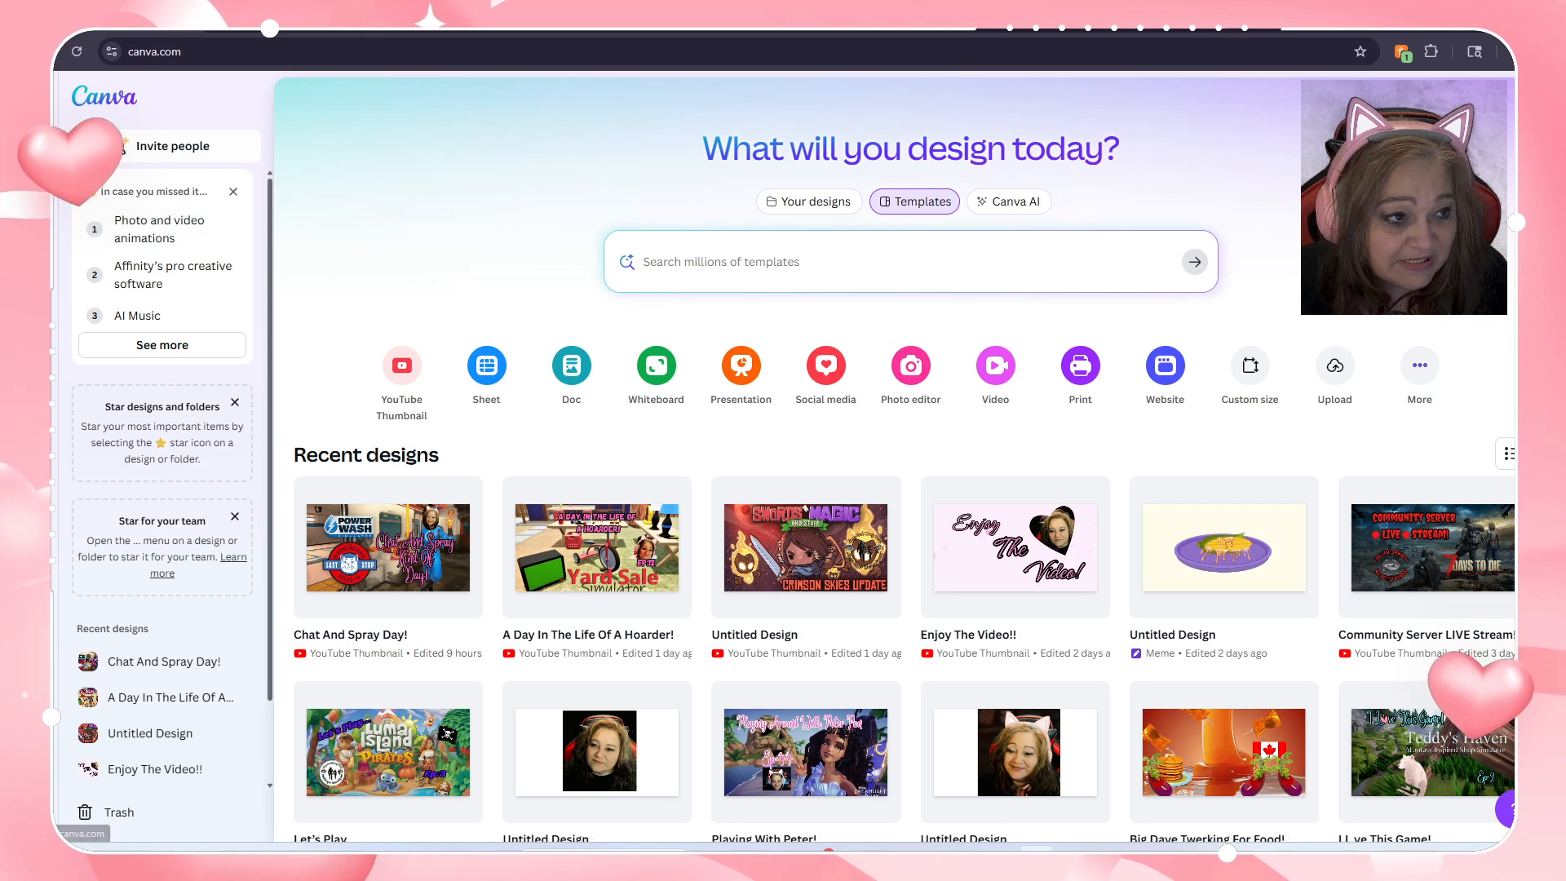
click(682, 267)
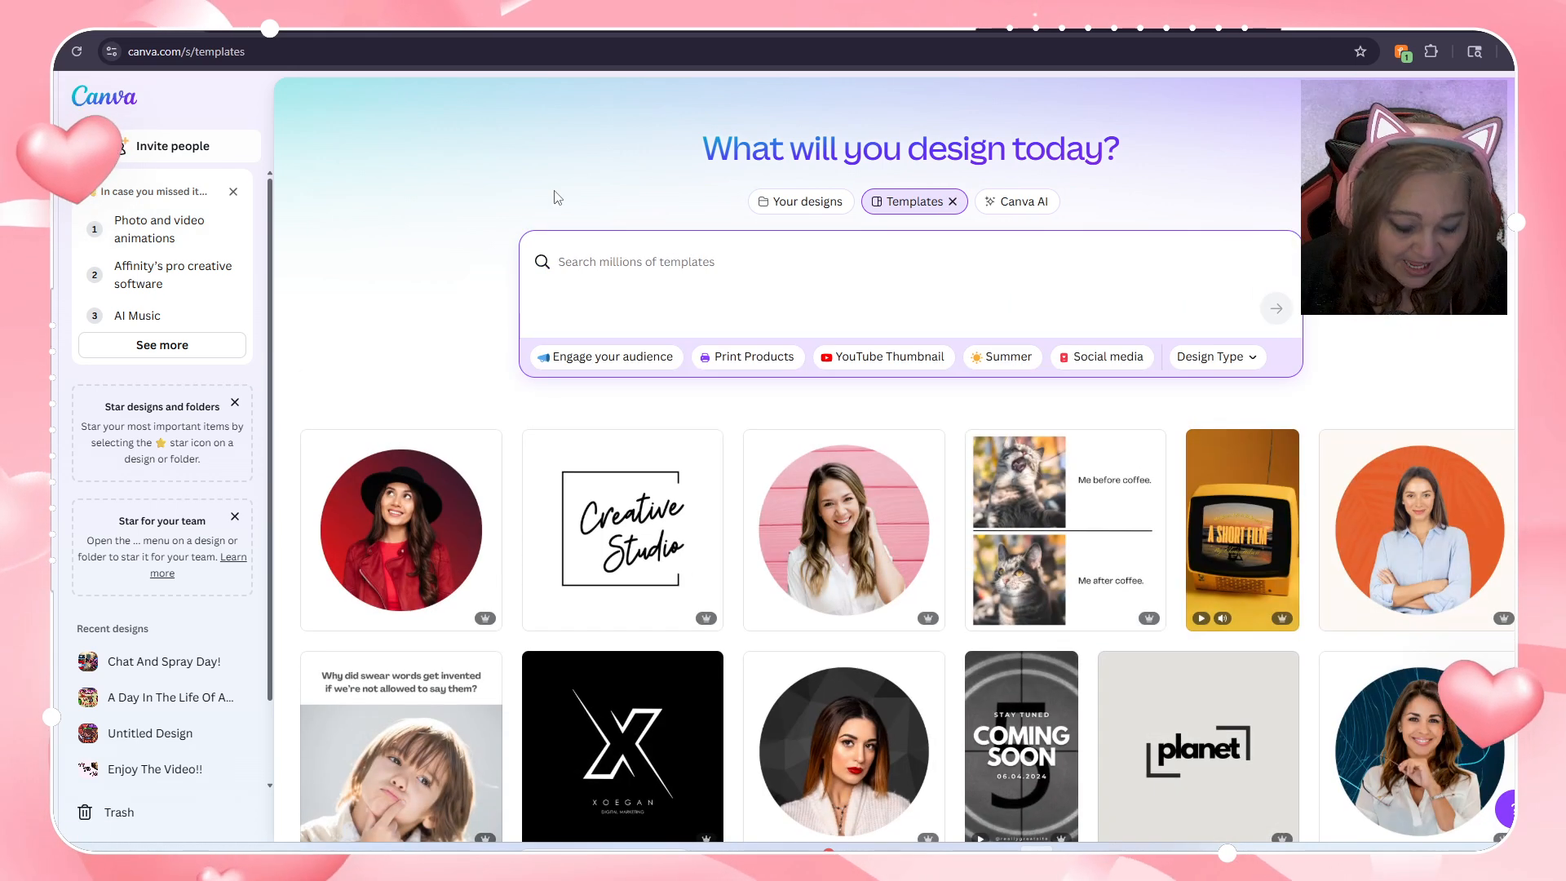
text(youtube)
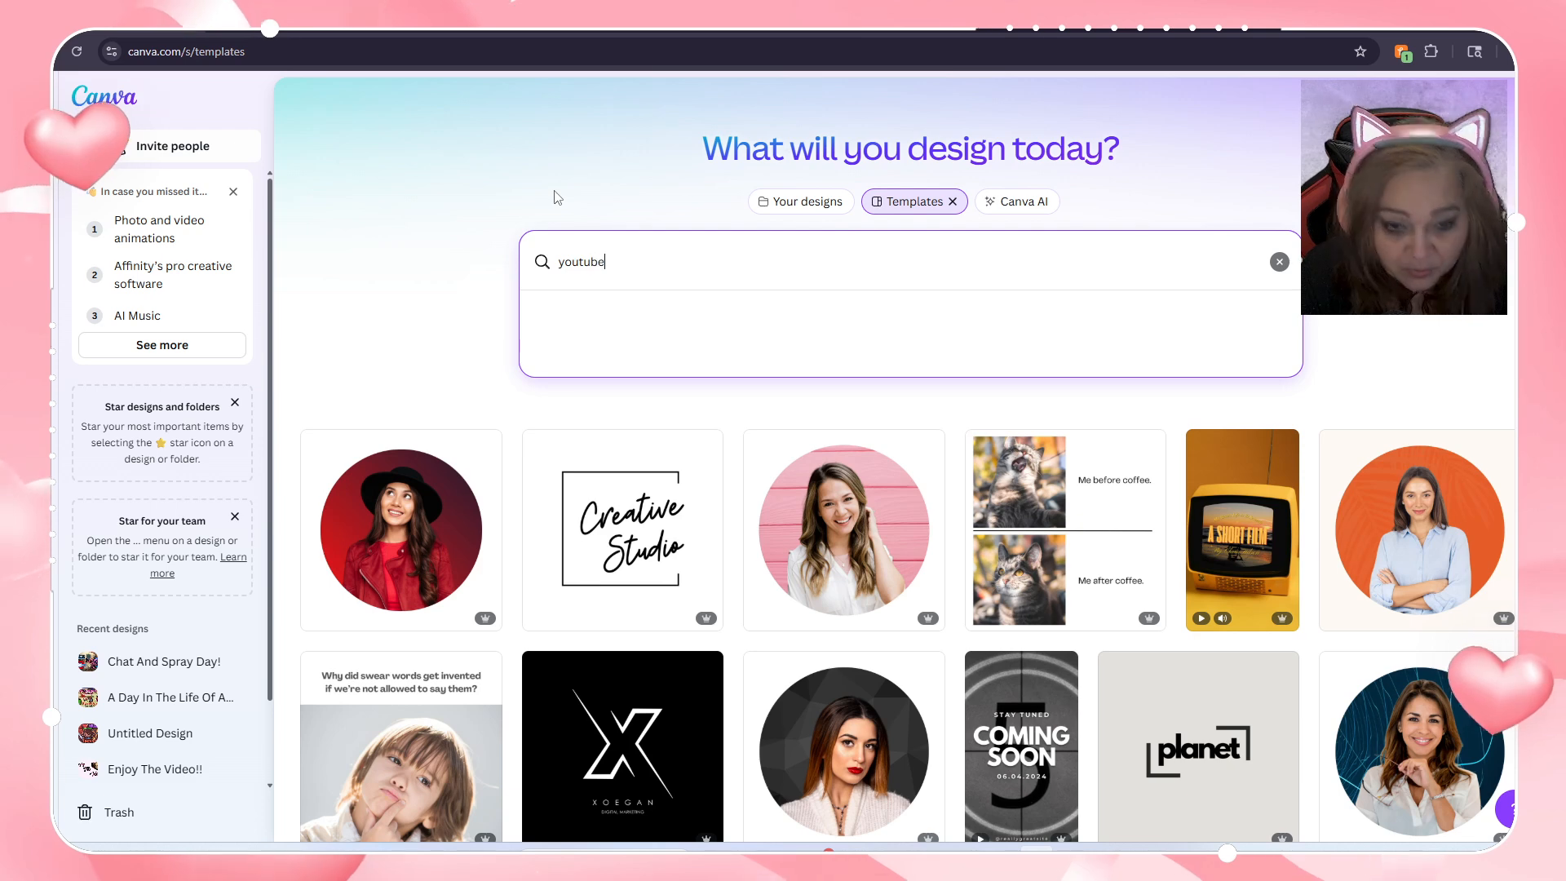
text( thumbnail)
key(Return)
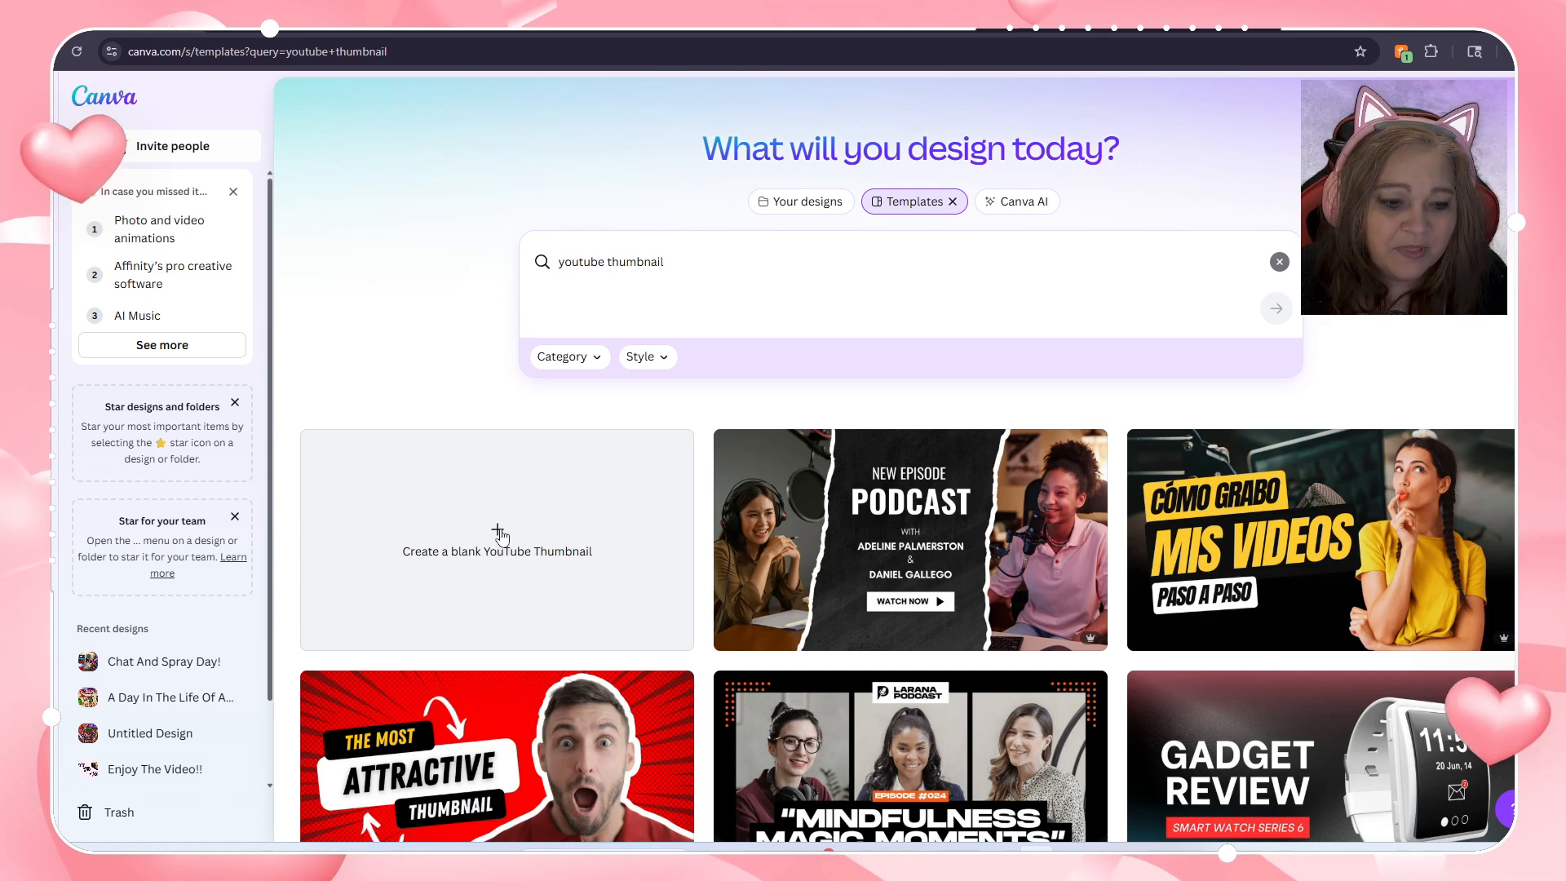
click(499, 534)
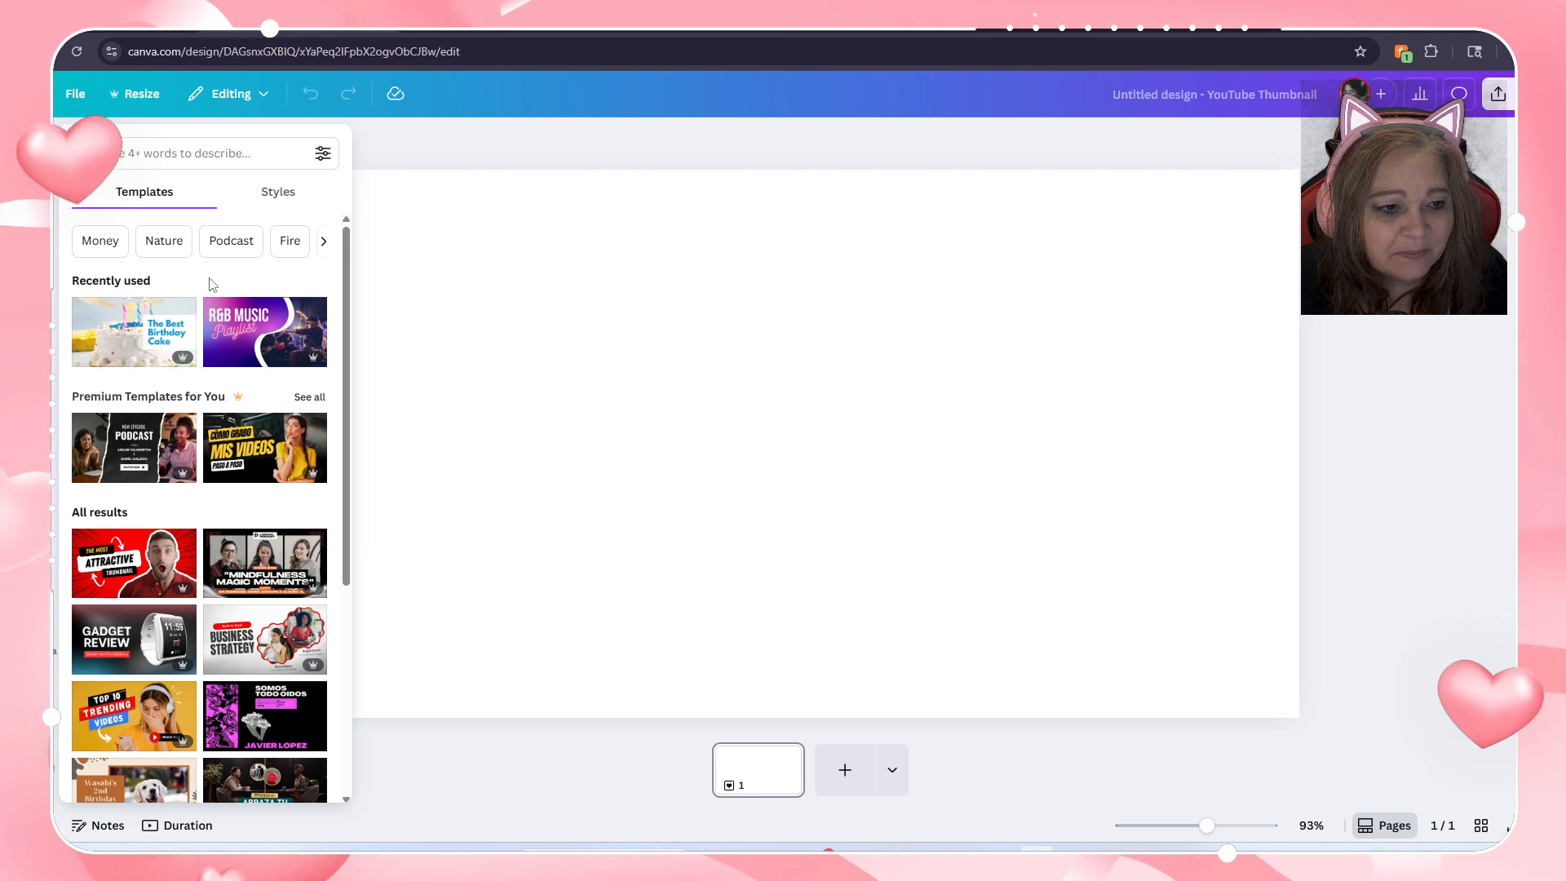
mouse_move(309, 362)
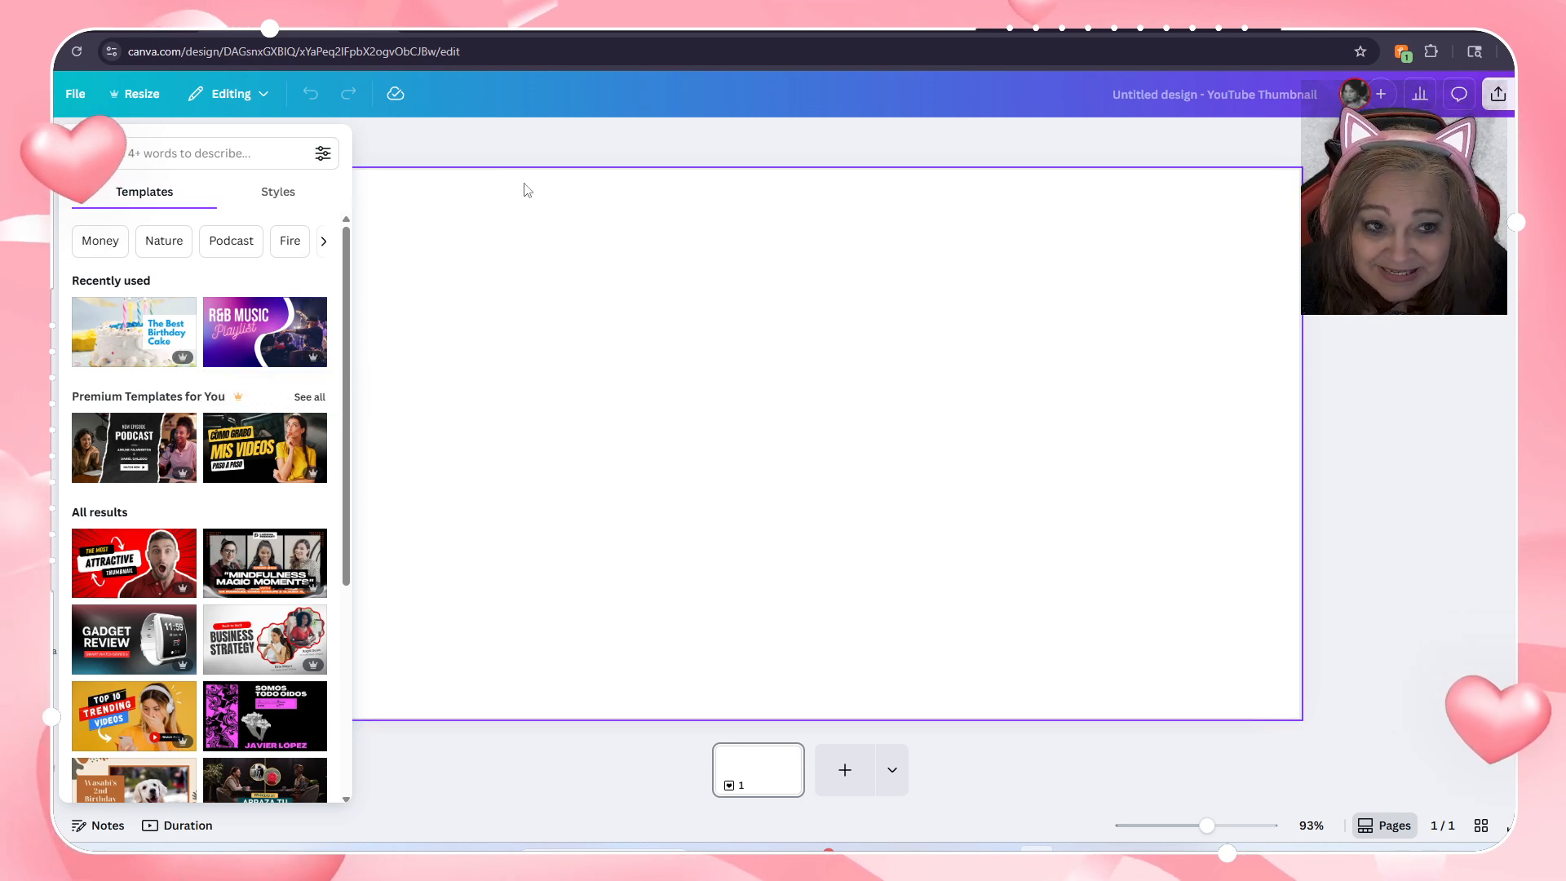
click(499, 144)
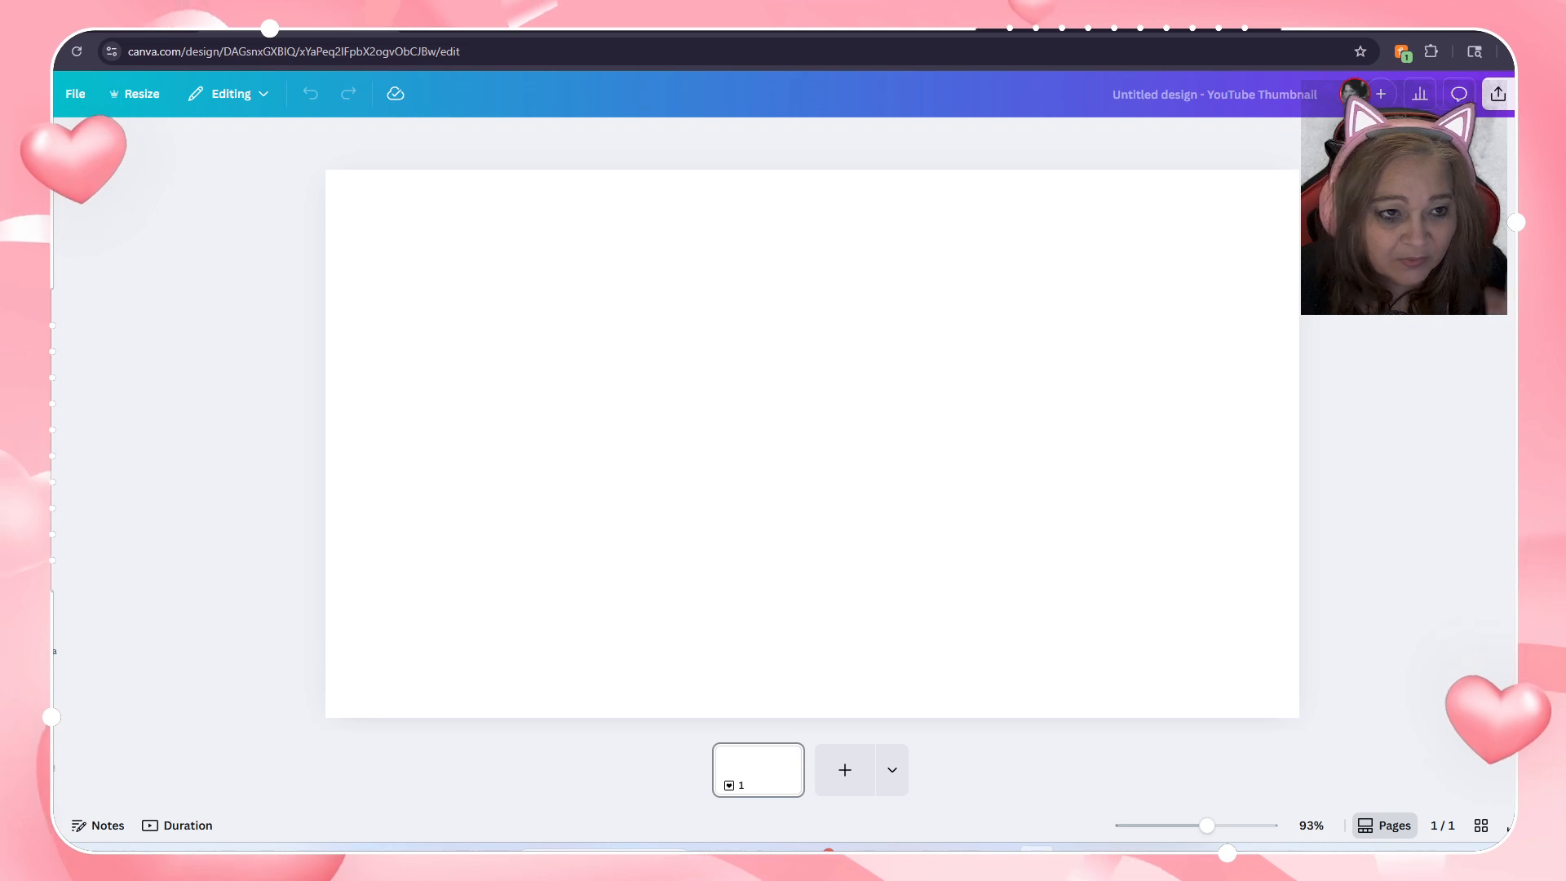
Step: Search Google Images for "7 days to die" in a new browser tab
key(ctrl+t)
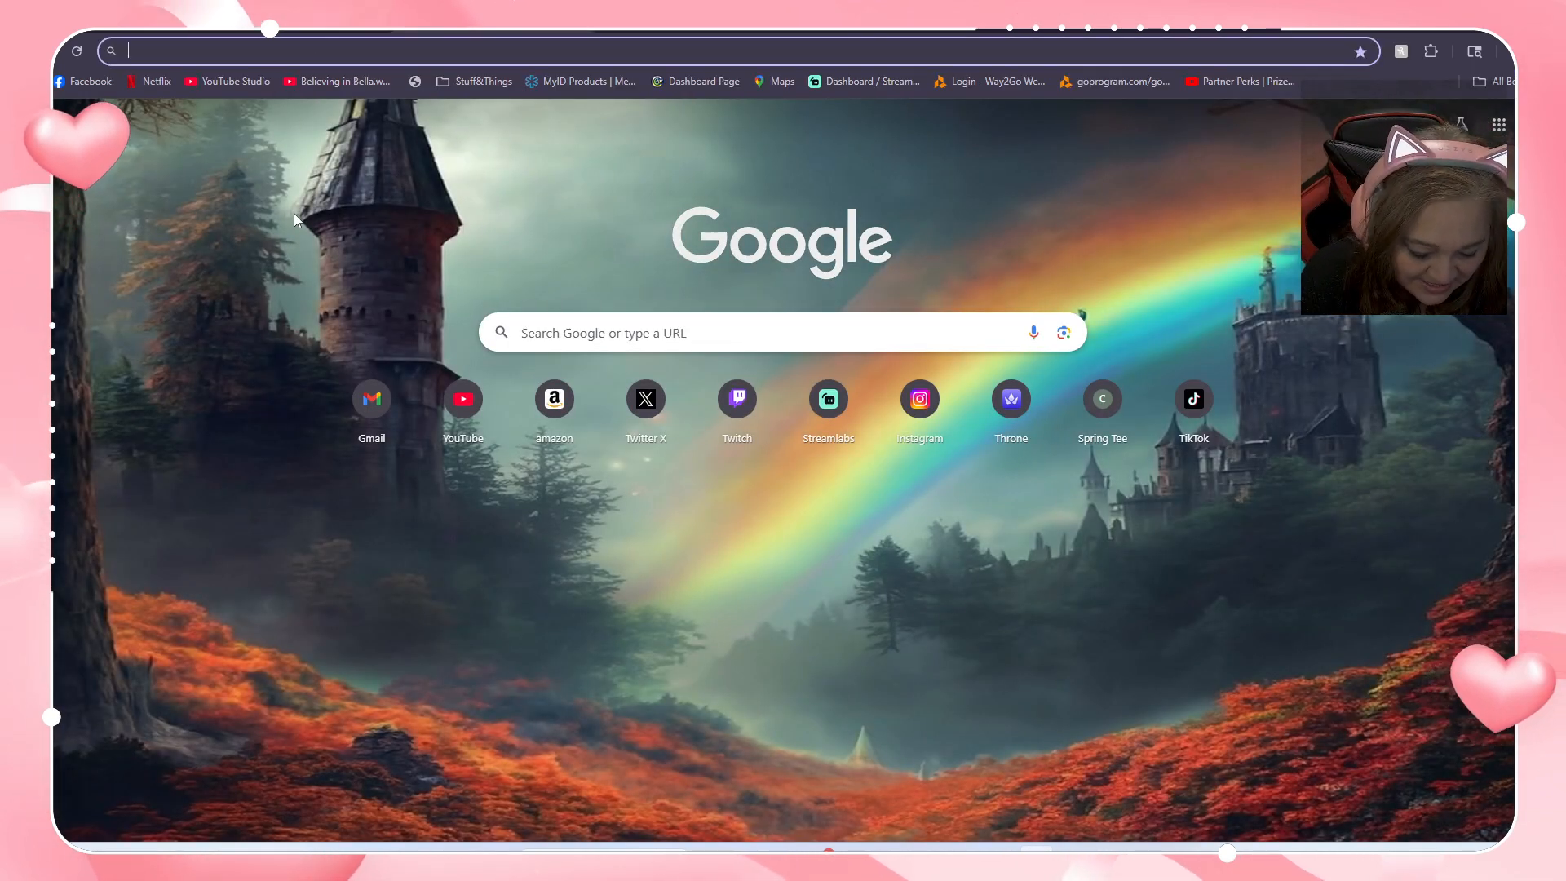
text(7 days to die)
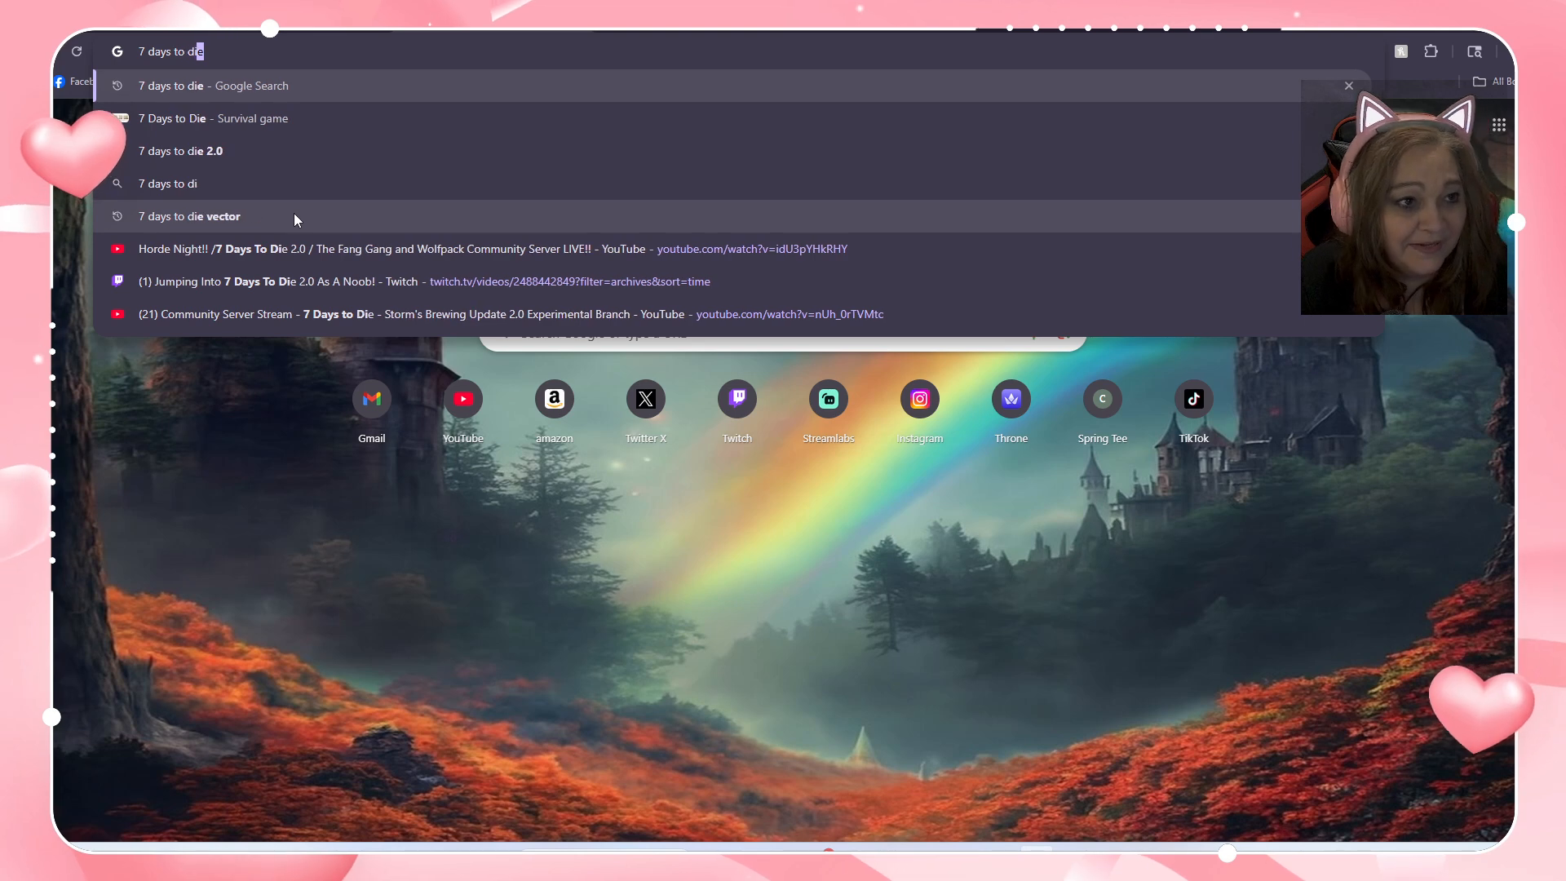
key(Return)
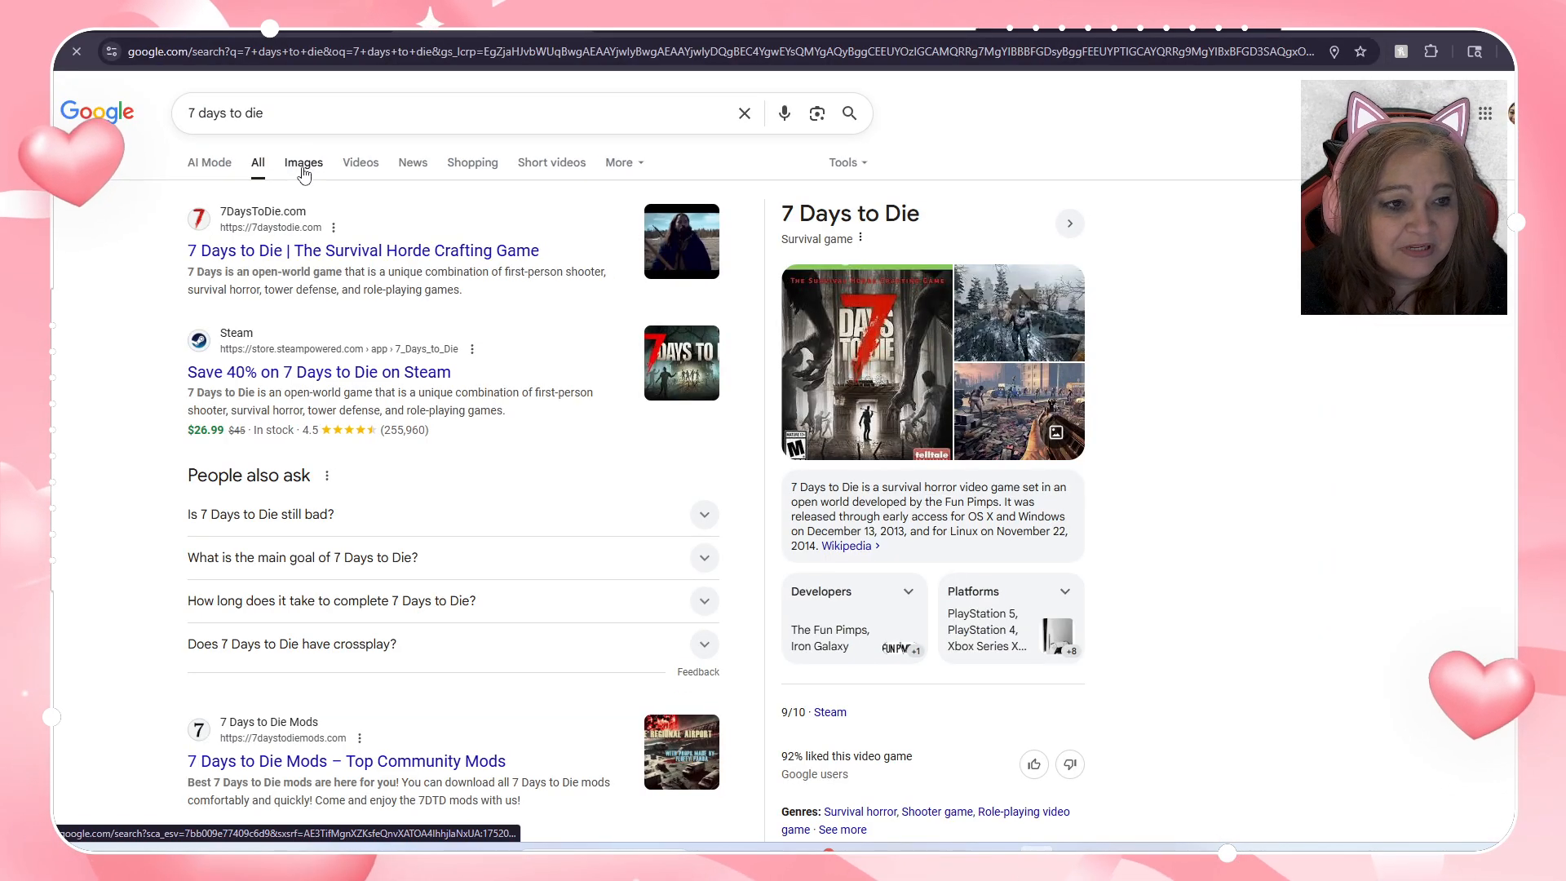
click(304, 171)
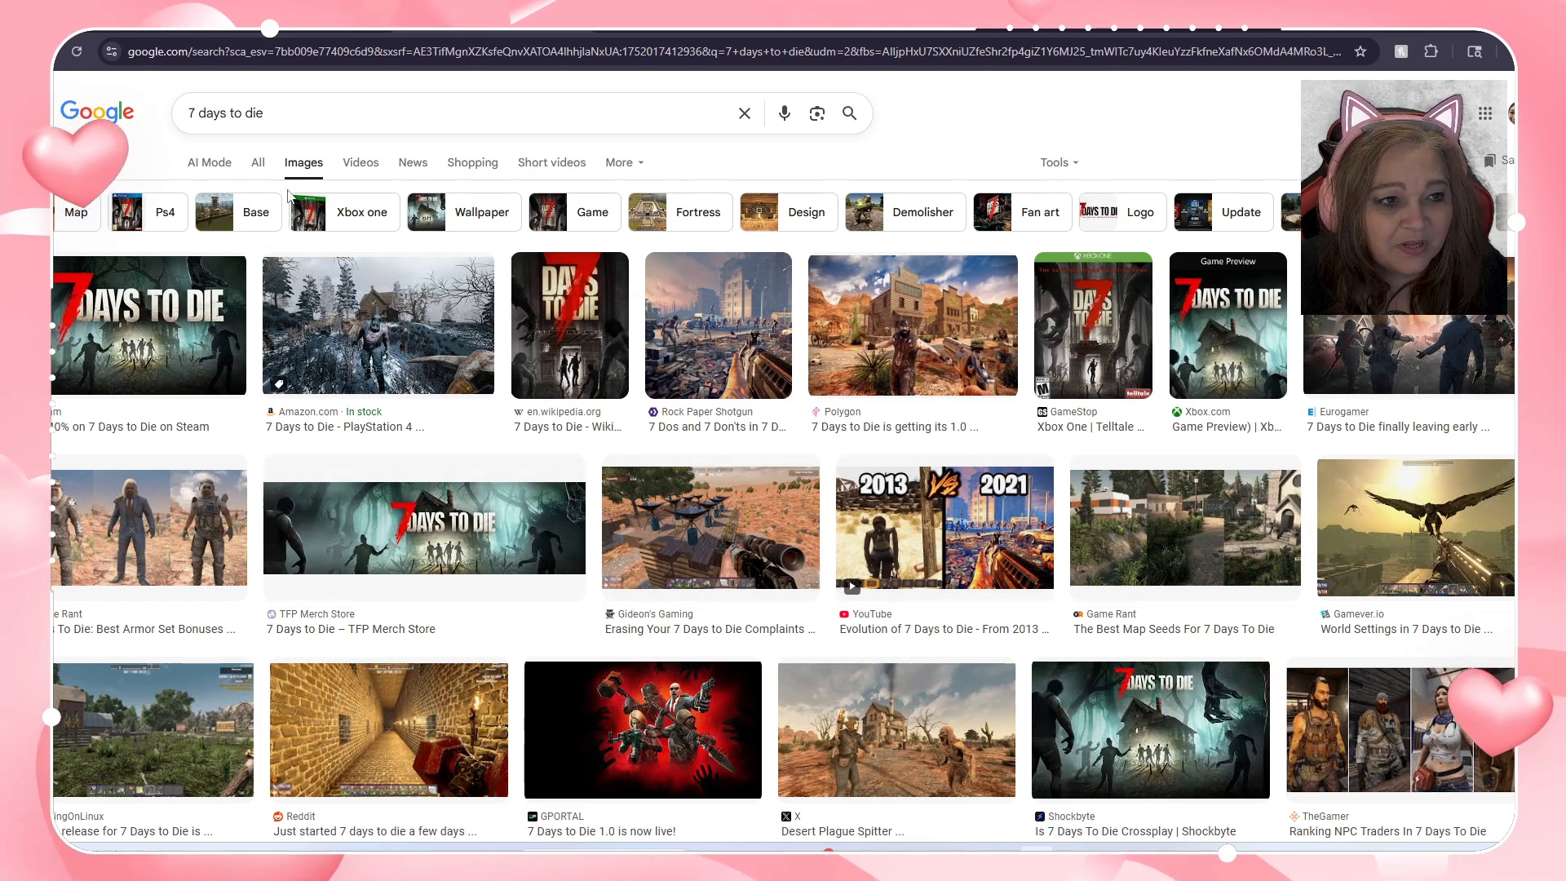
Step: Refine the image search to "7 days to die 2.0"
click(299, 111)
text(2)
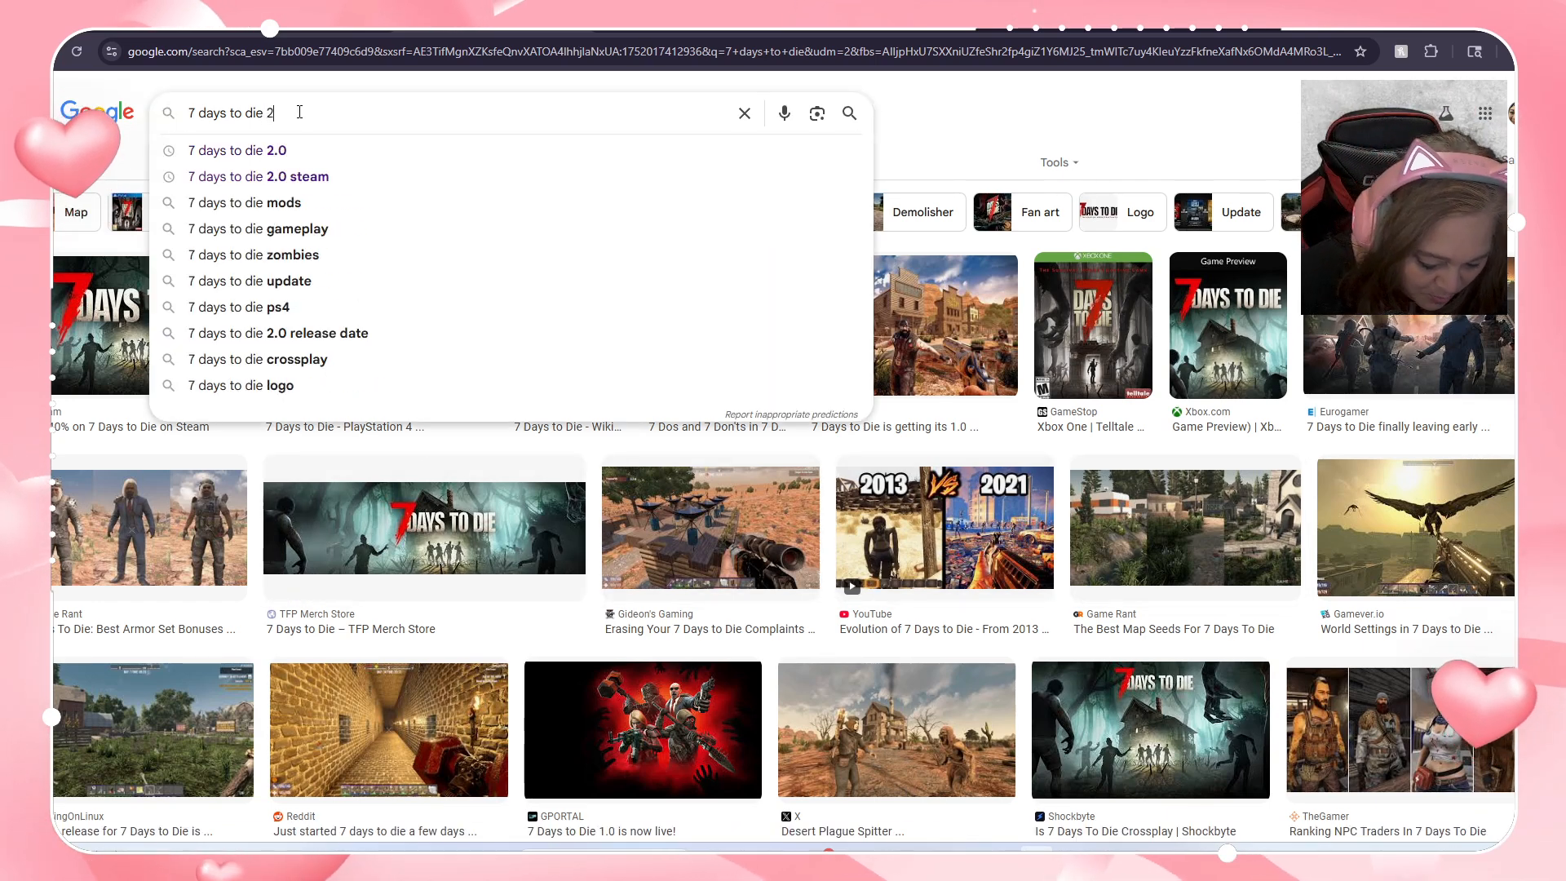
text(.0)
key(Return)
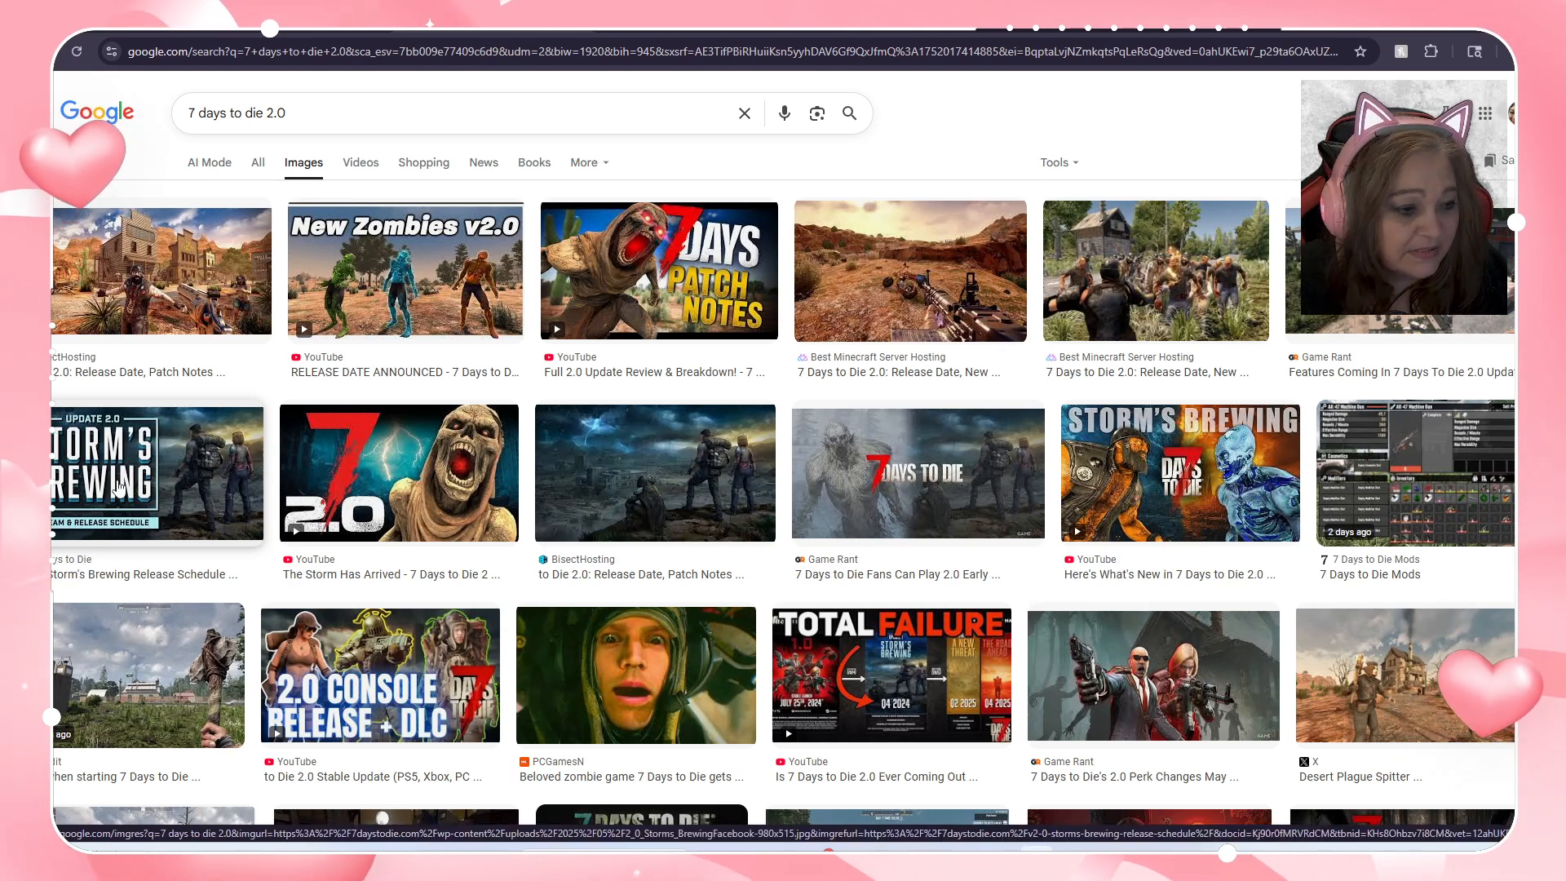
Step: Preview the Storm's Brewing release schedule and experimental release images, and close the preview
click(119, 488)
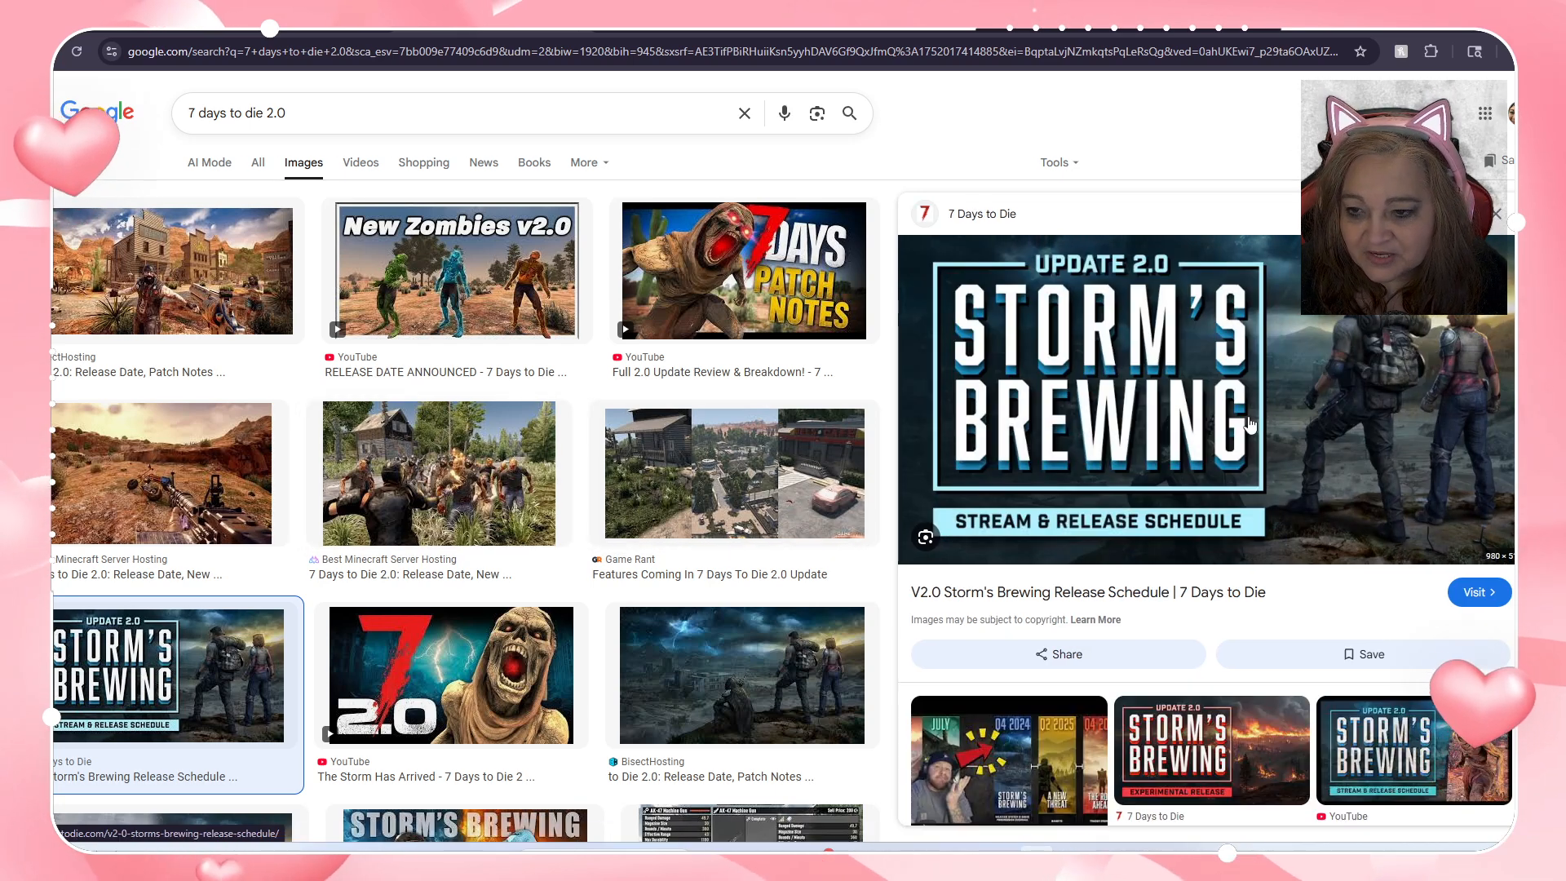
click(1212, 751)
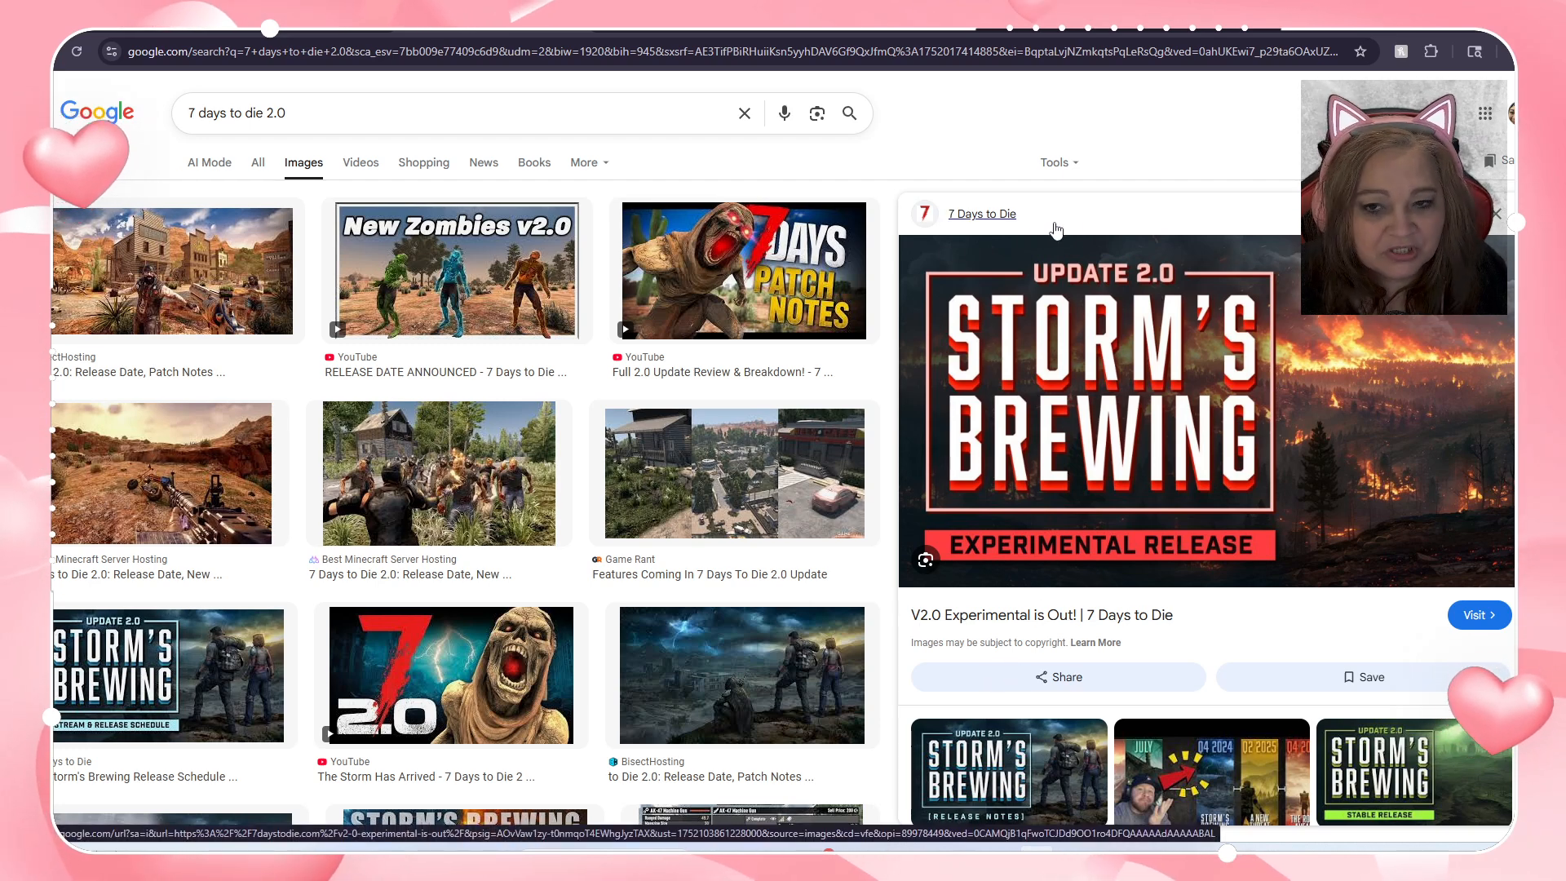
key(Escape)
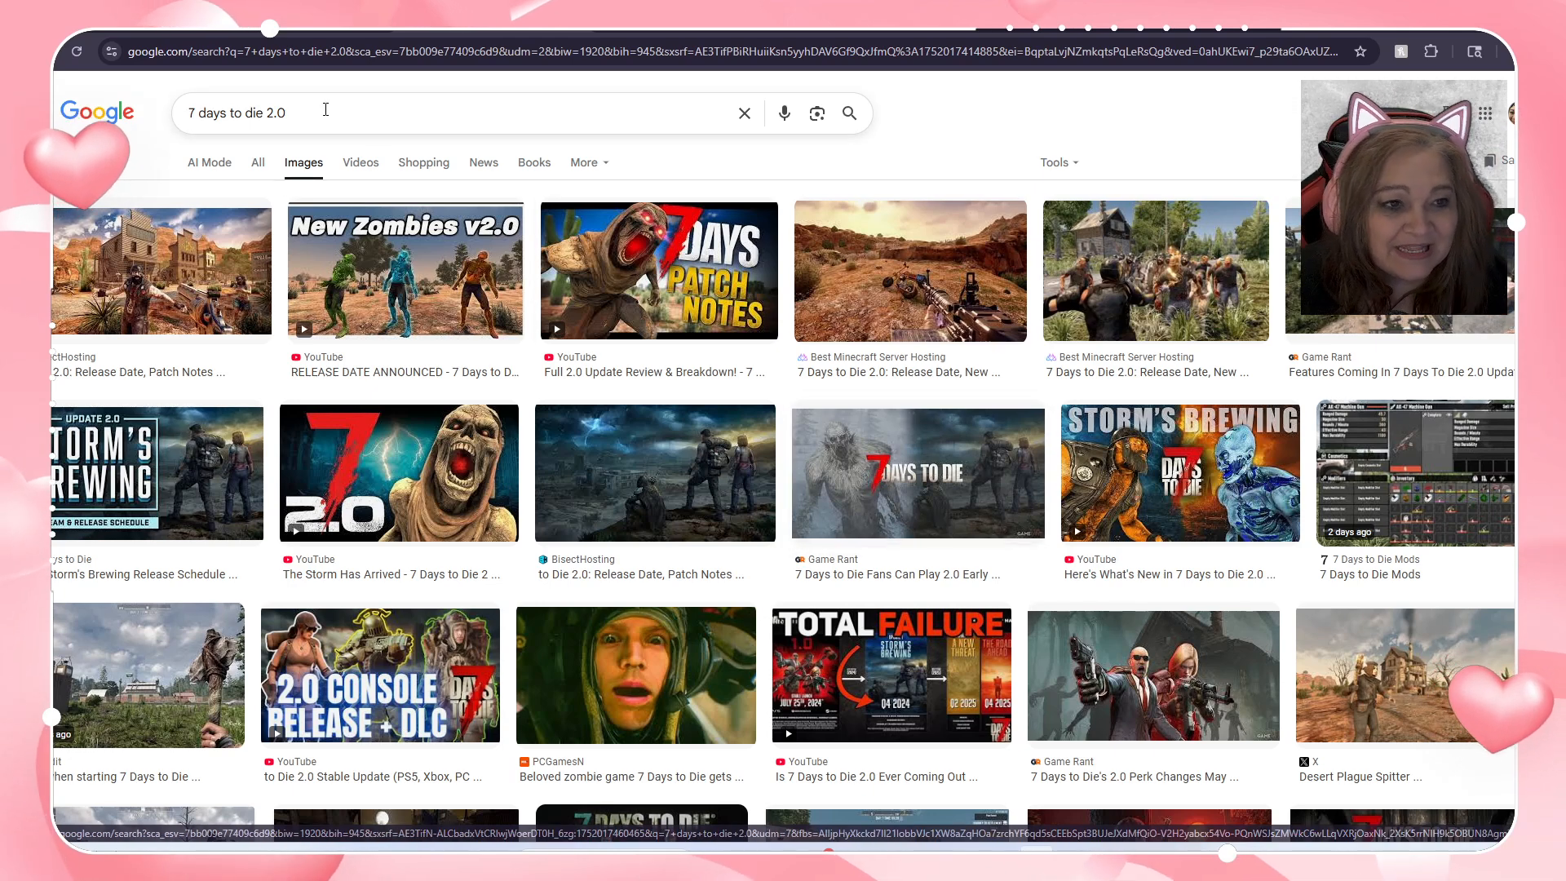
Step: Refine the image search to "7 days to die 2.0 steam" and open the preview of the Steam cover image
click(325, 109)
text(ste)
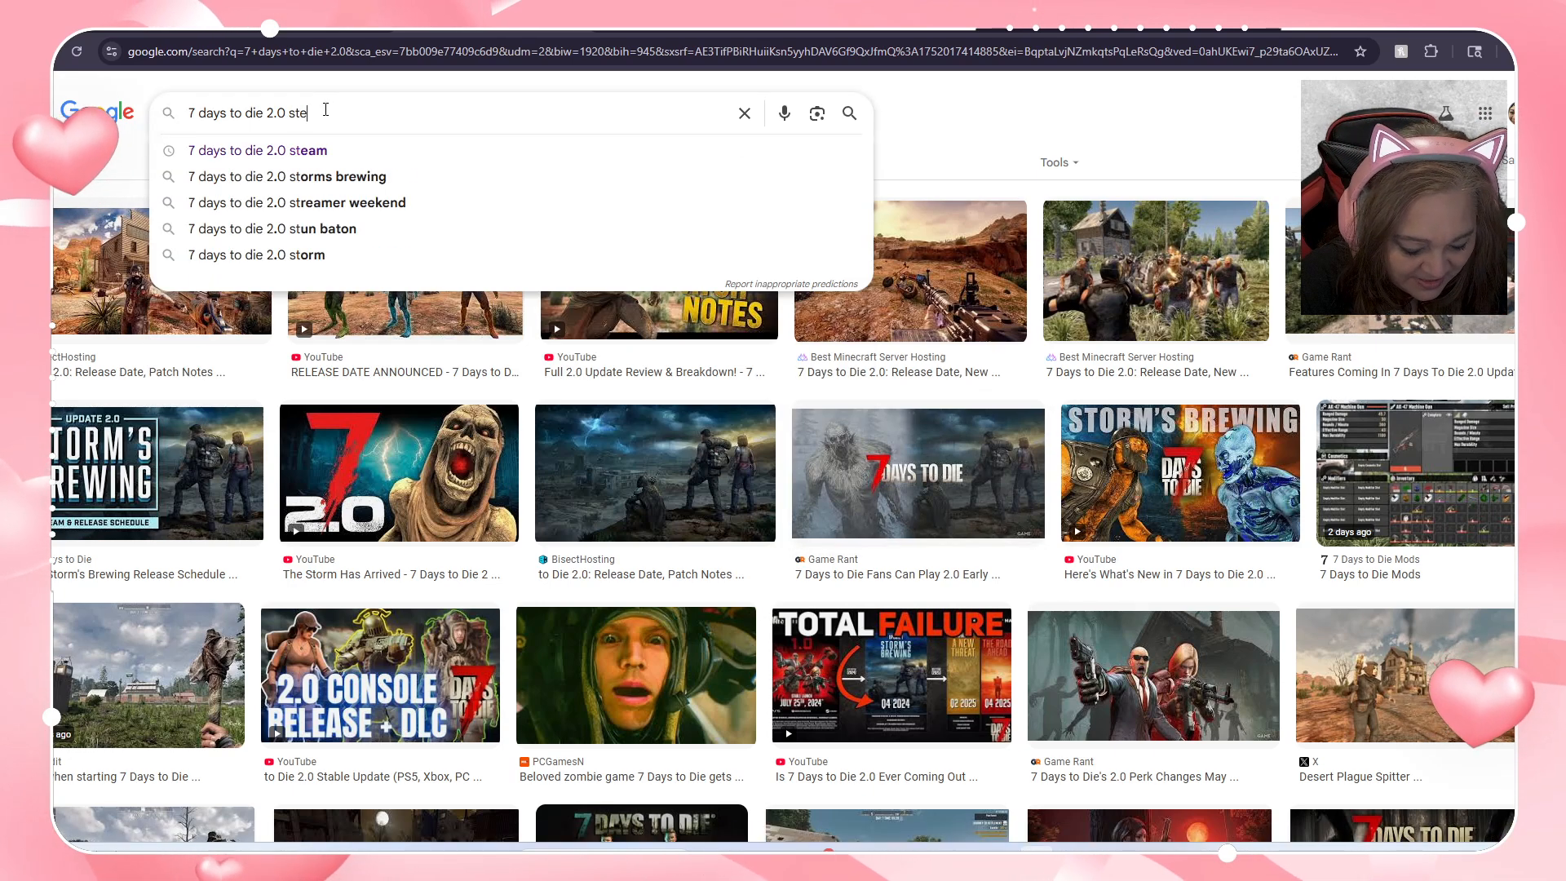
text(am)
key(Return)
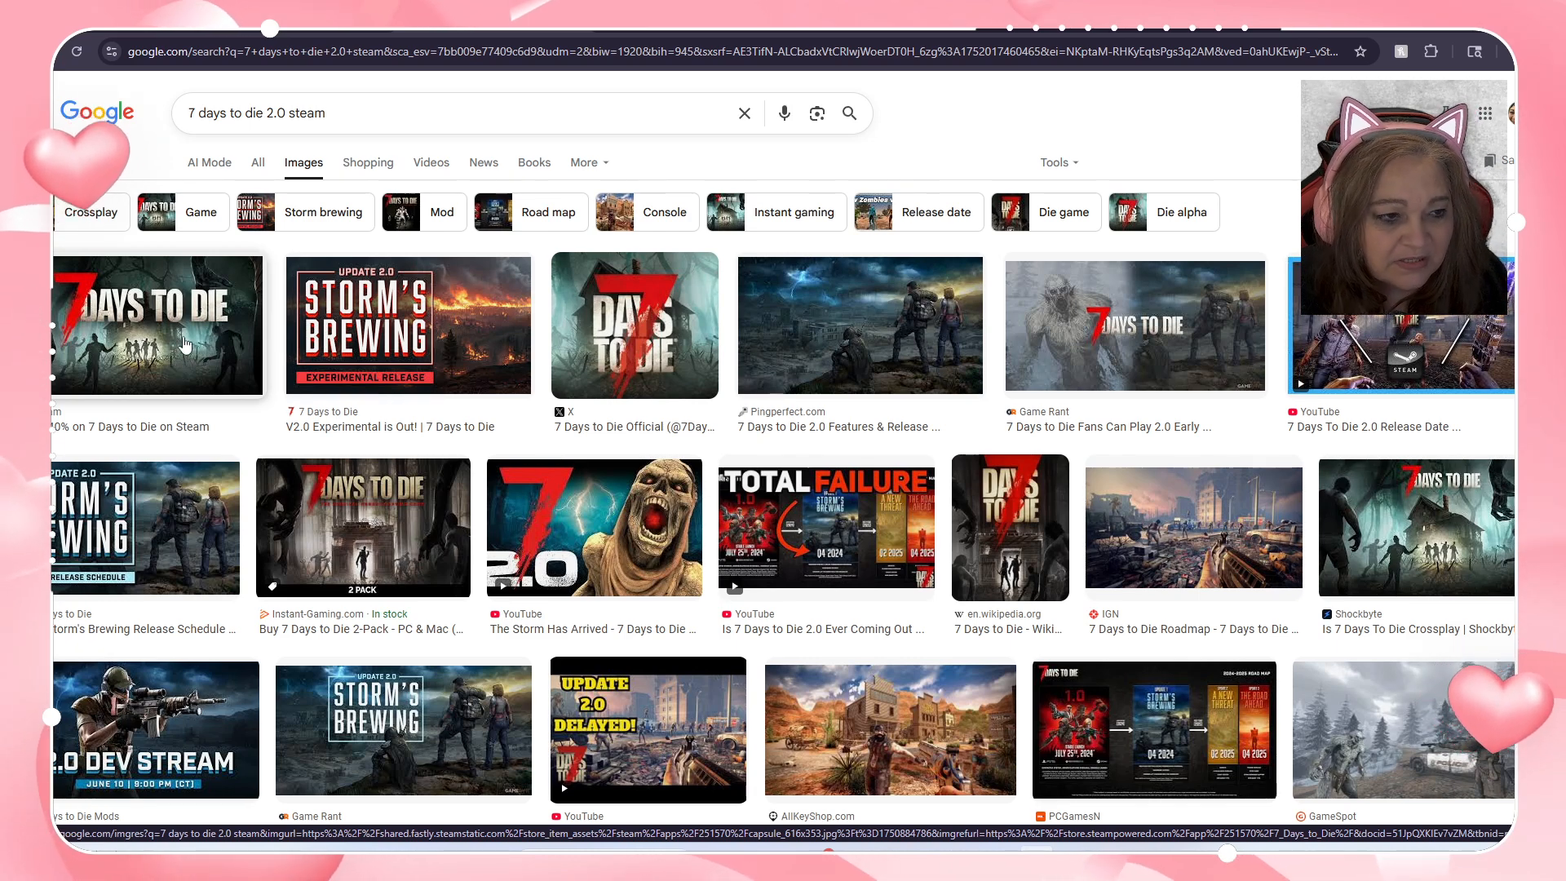
click(177, 373)
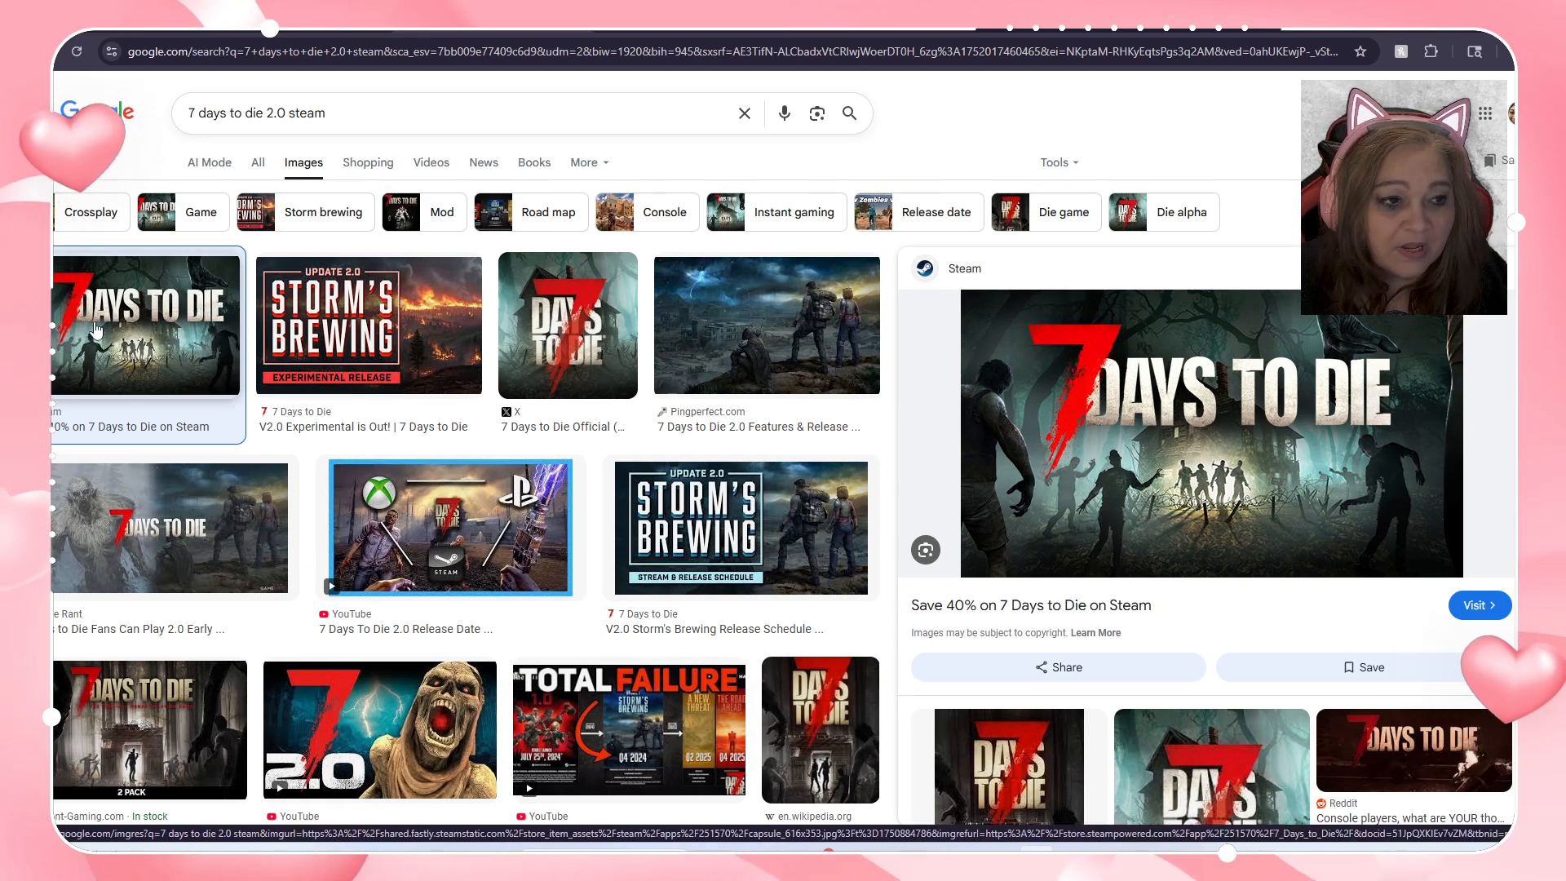
Step: Copy the Steam cover's small search-result image, paste it onto the blank page in Canva and set it as the background
right_click(99, 324)
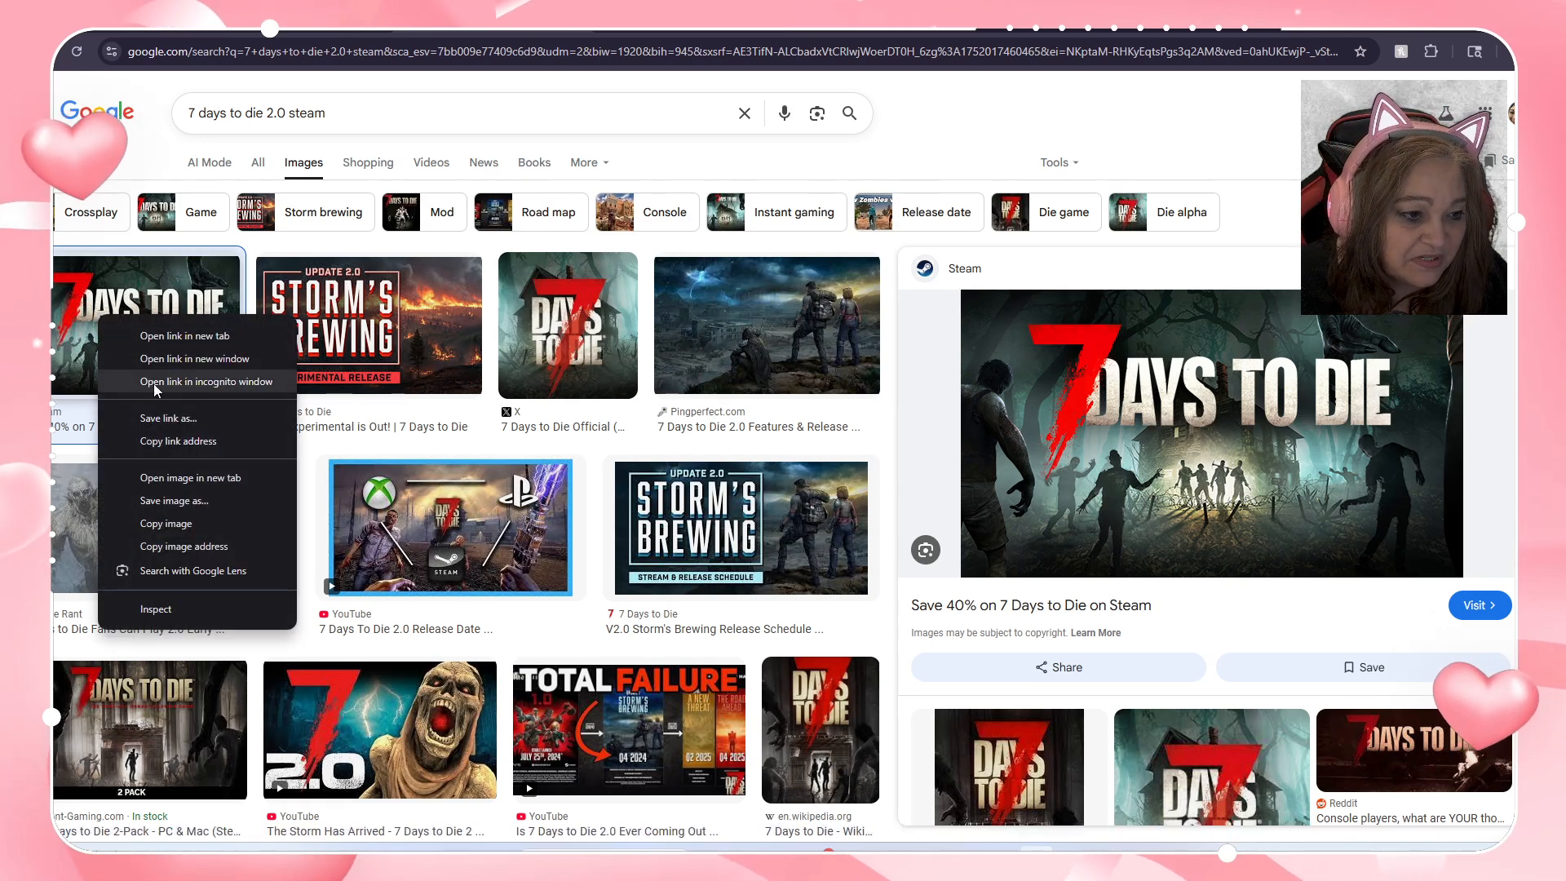
click(166, 525)
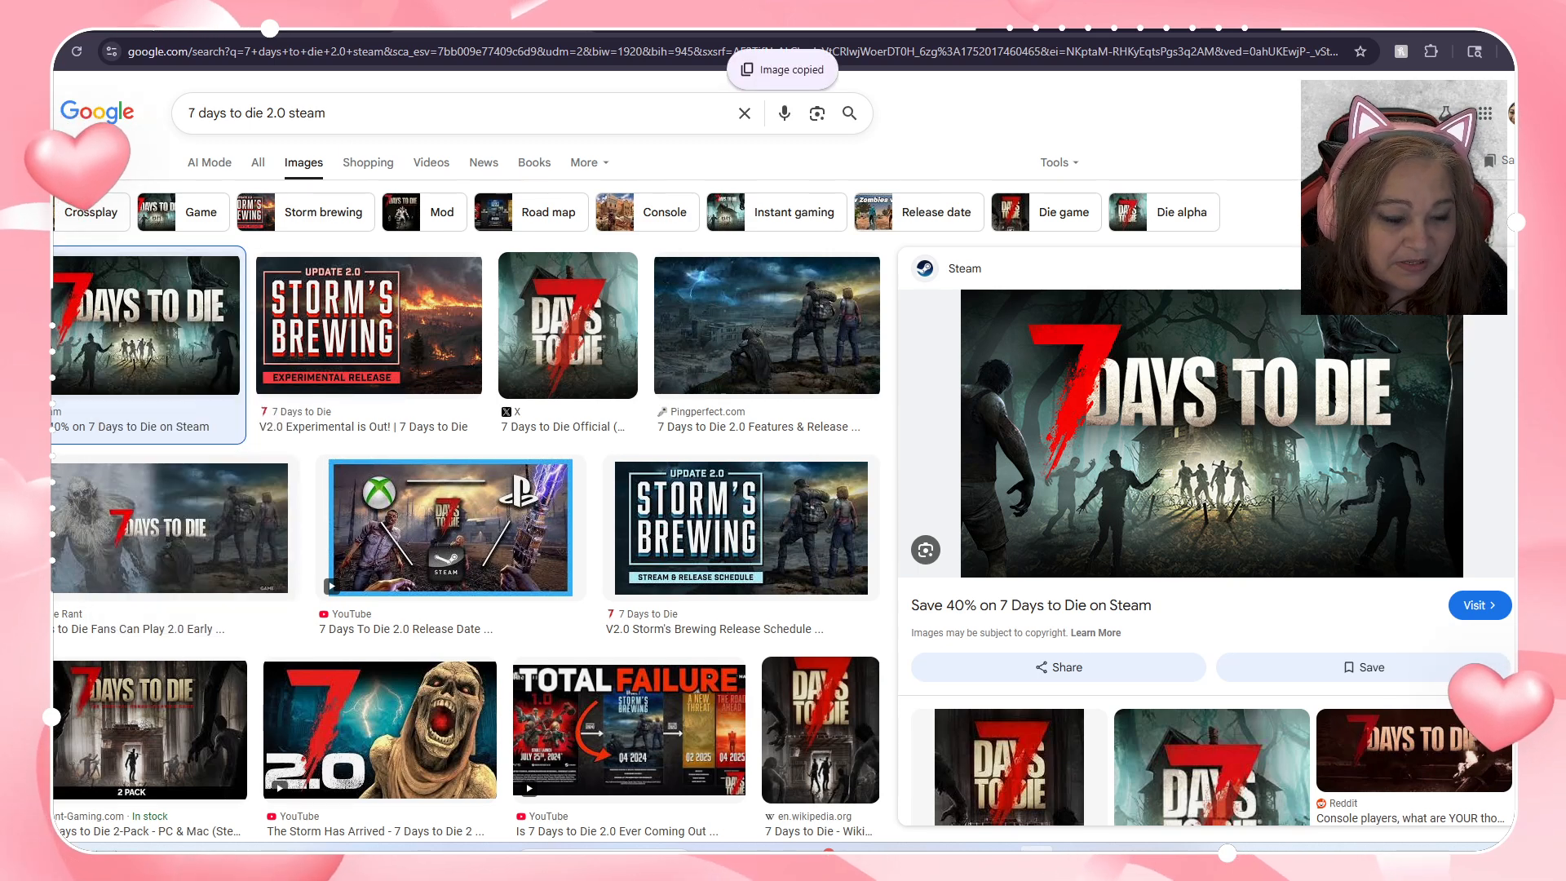
click(253, 19)
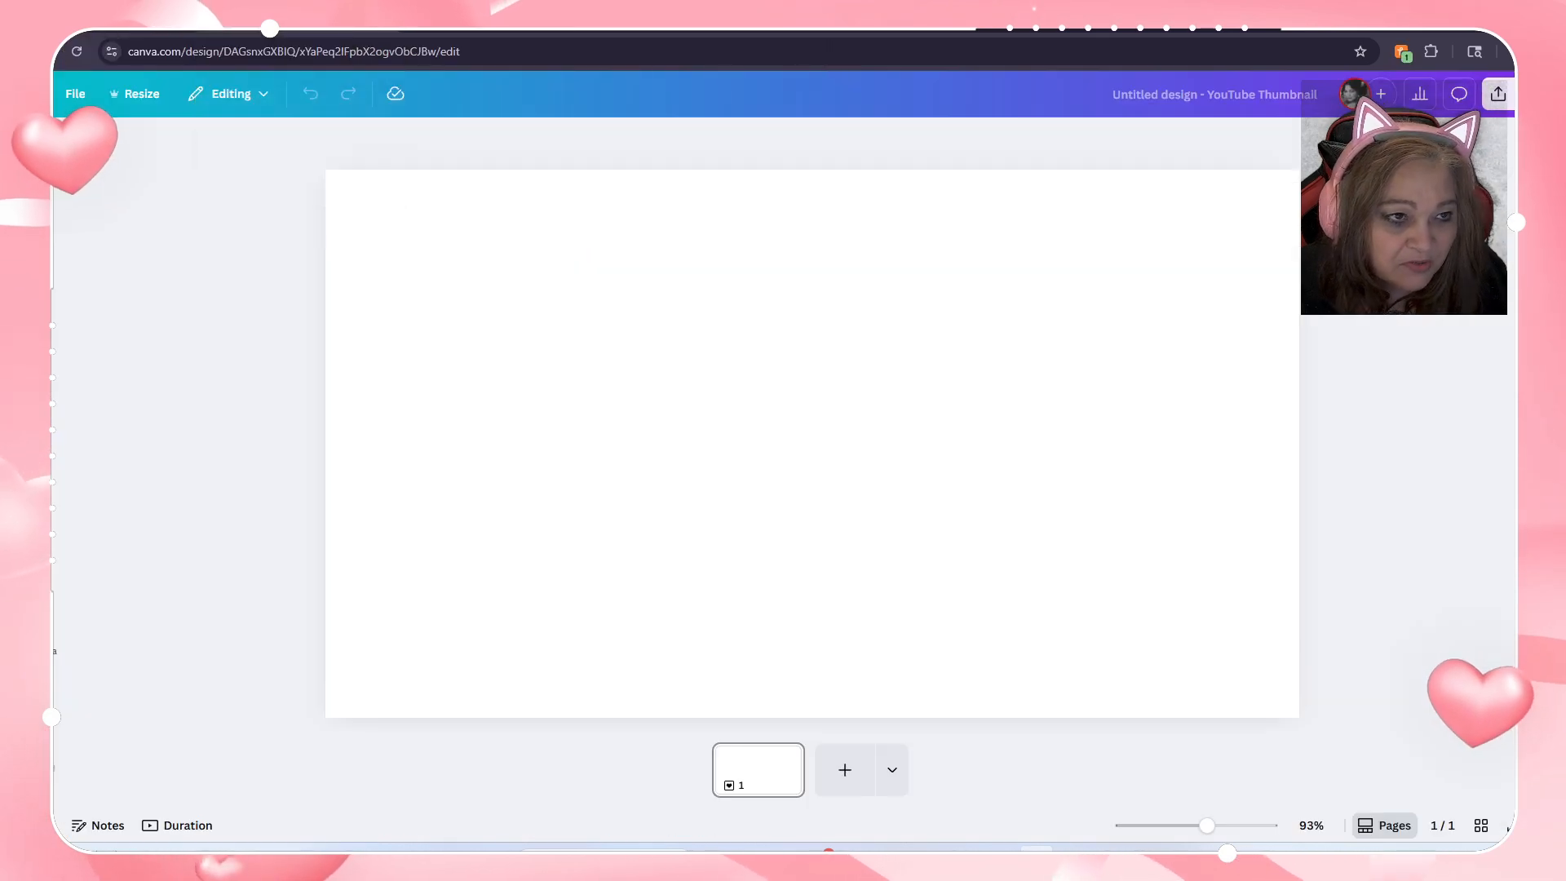
right_click(633, 450)
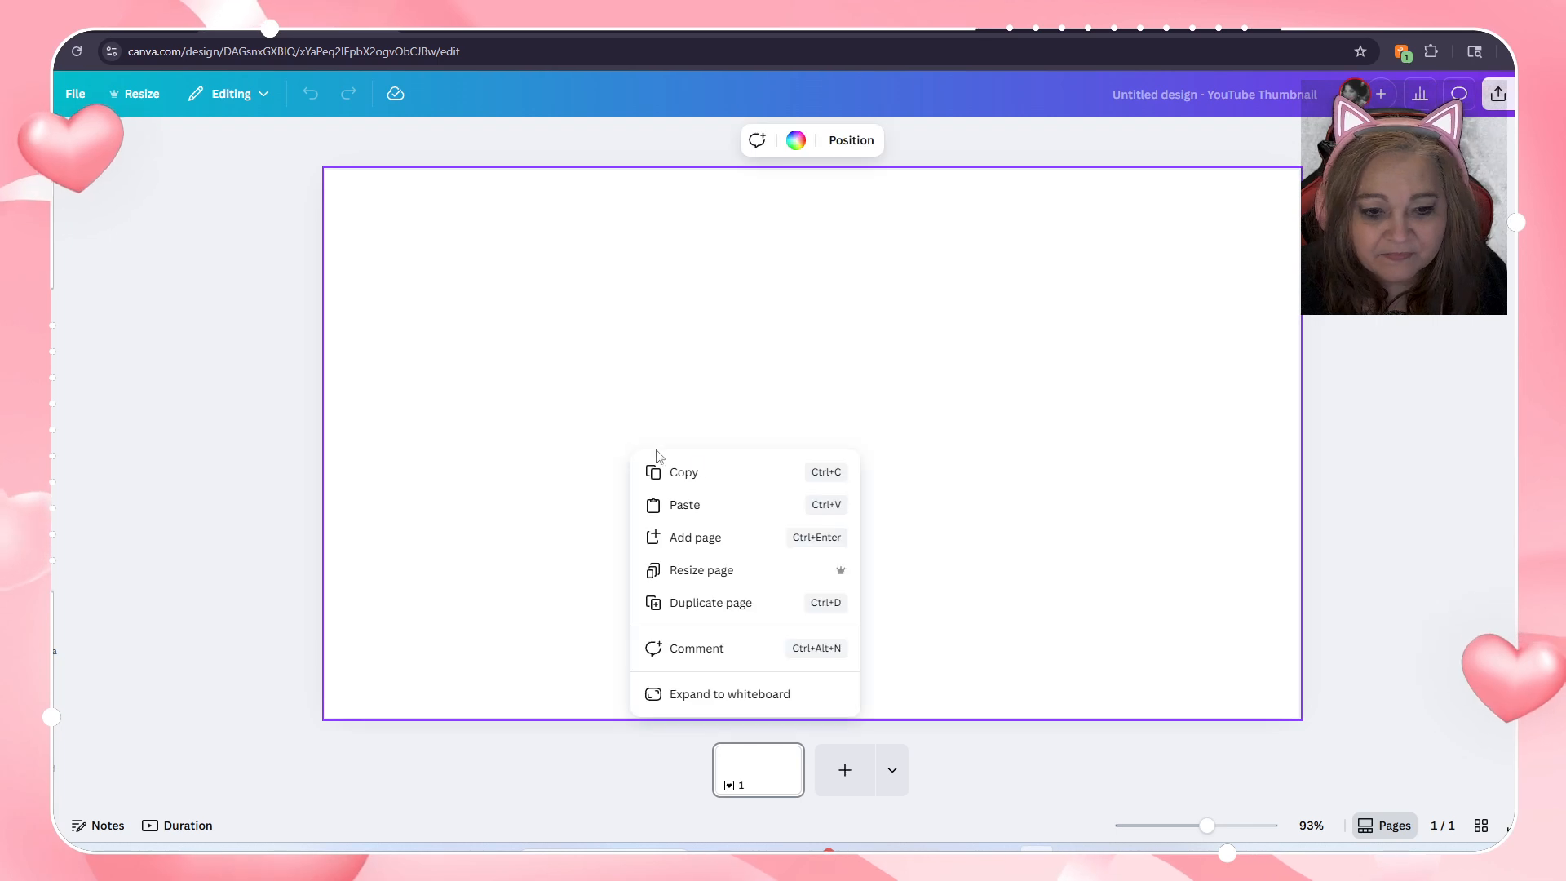
click(666, 507)
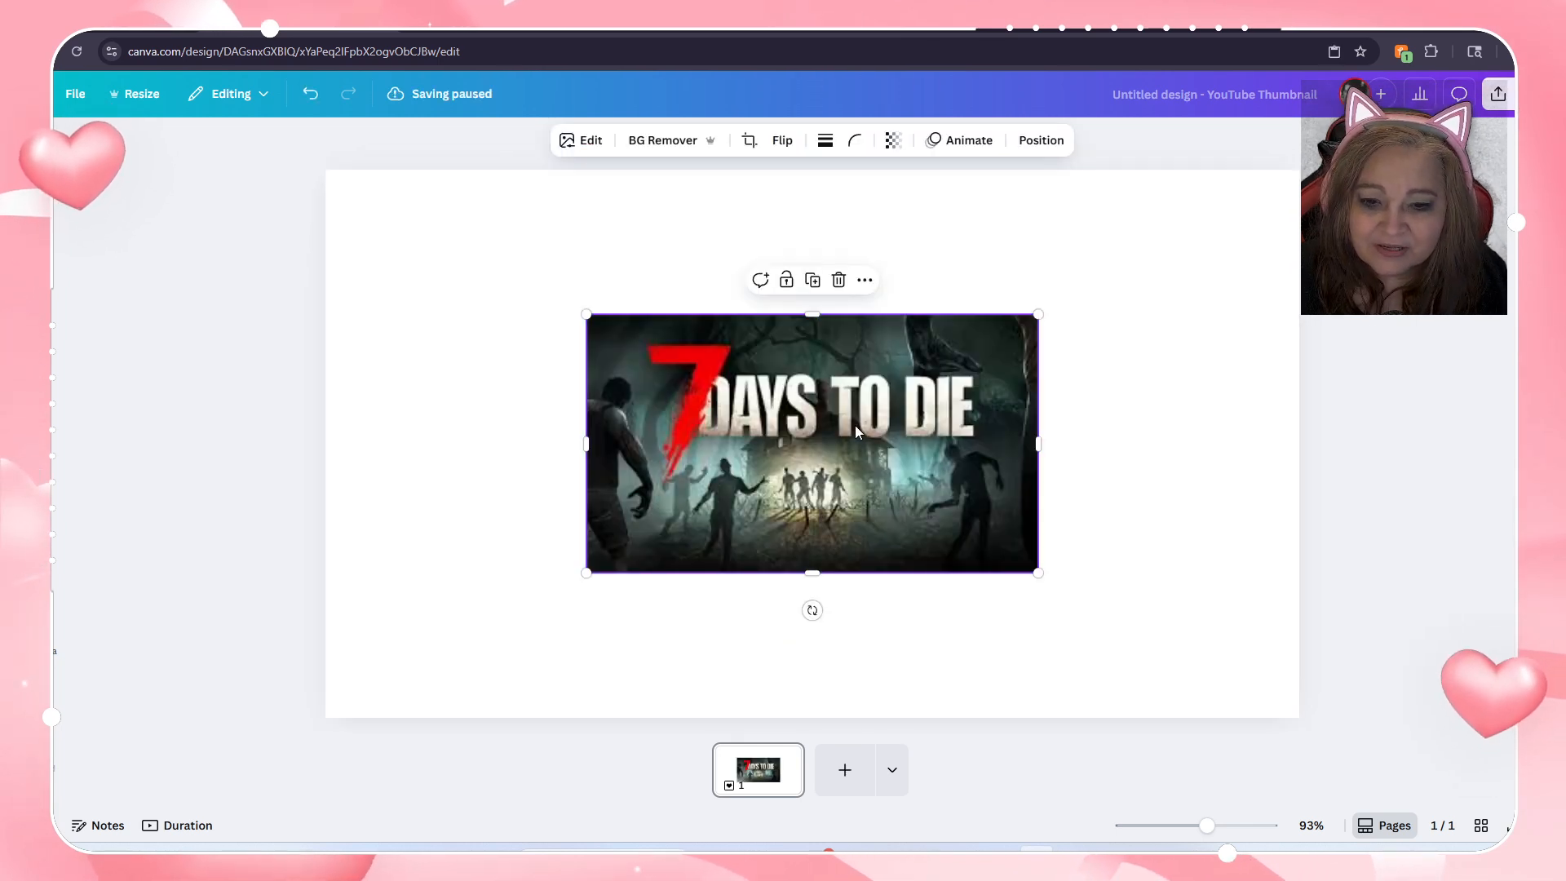
click(863, 282)
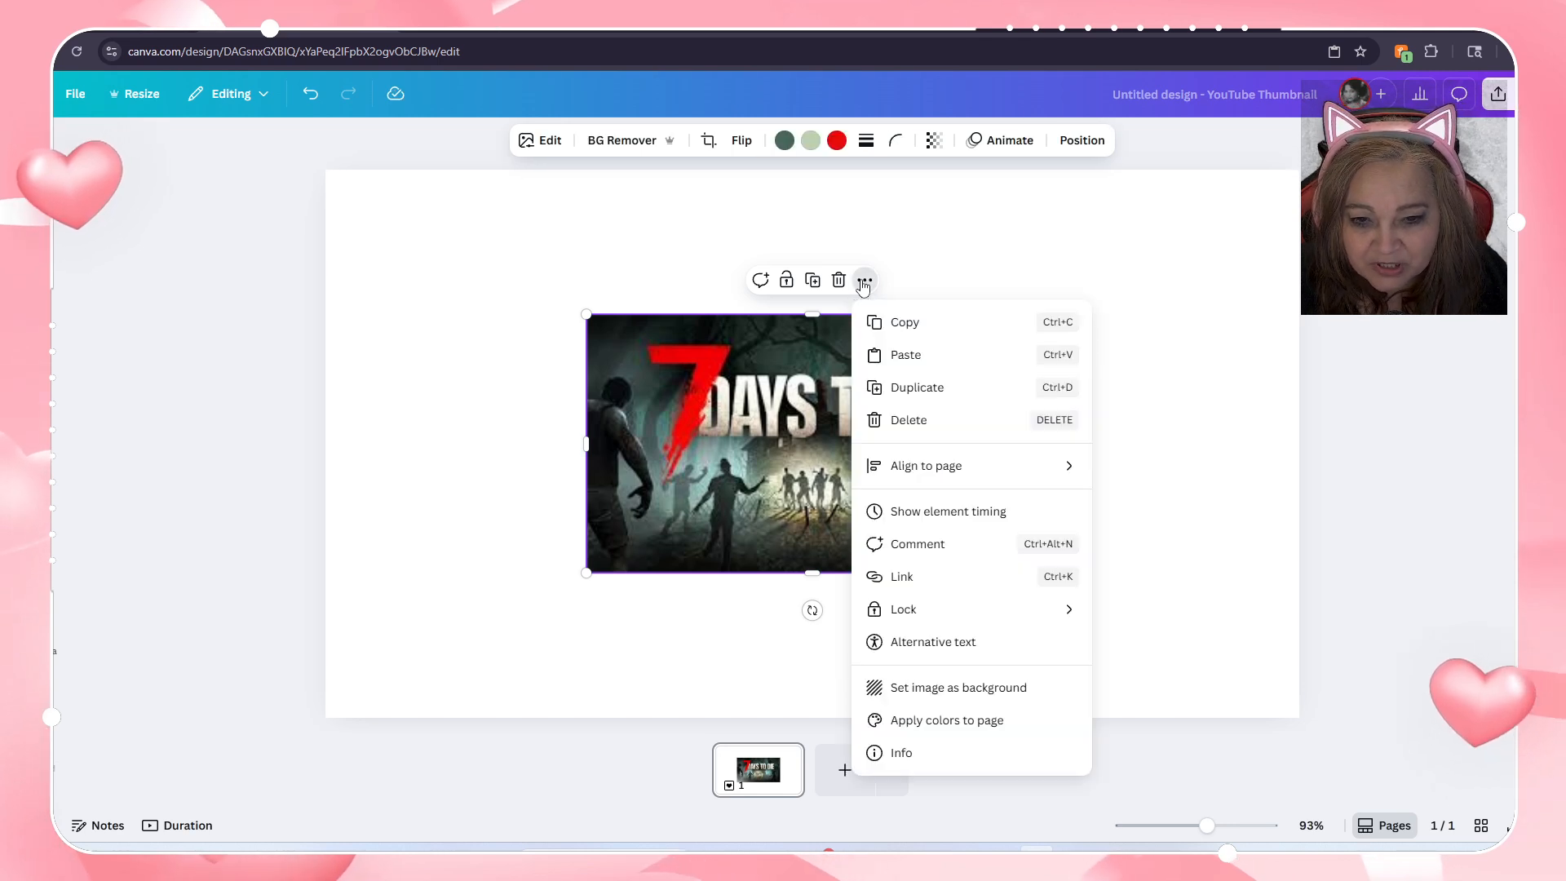
click(936, 690)
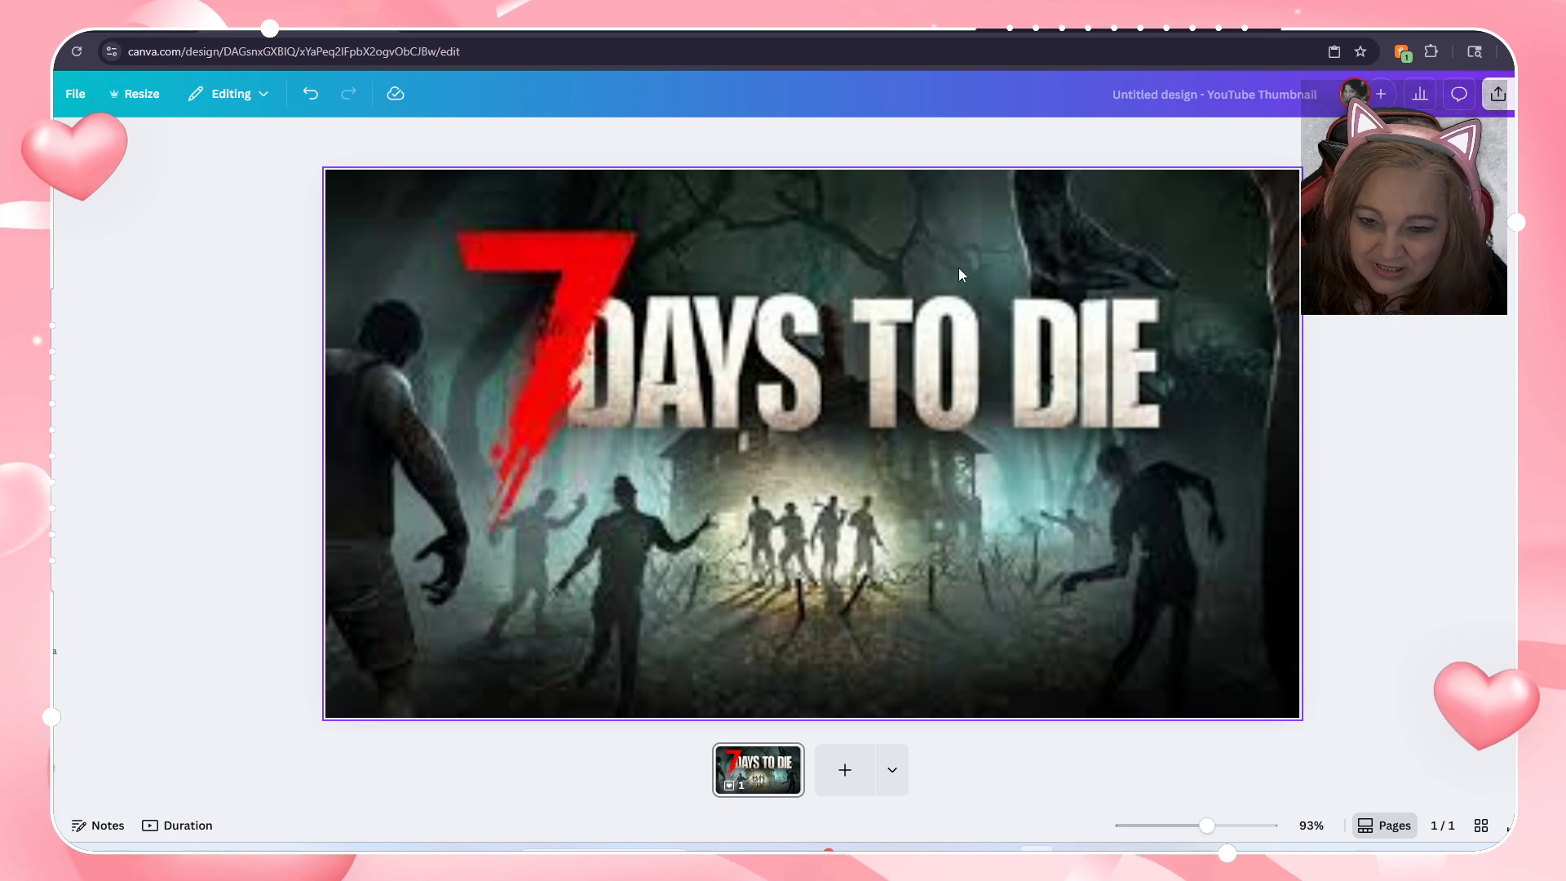
Step: Detach the 7 Days to Die image from the background and delete it from the page
right_click(921, 259)
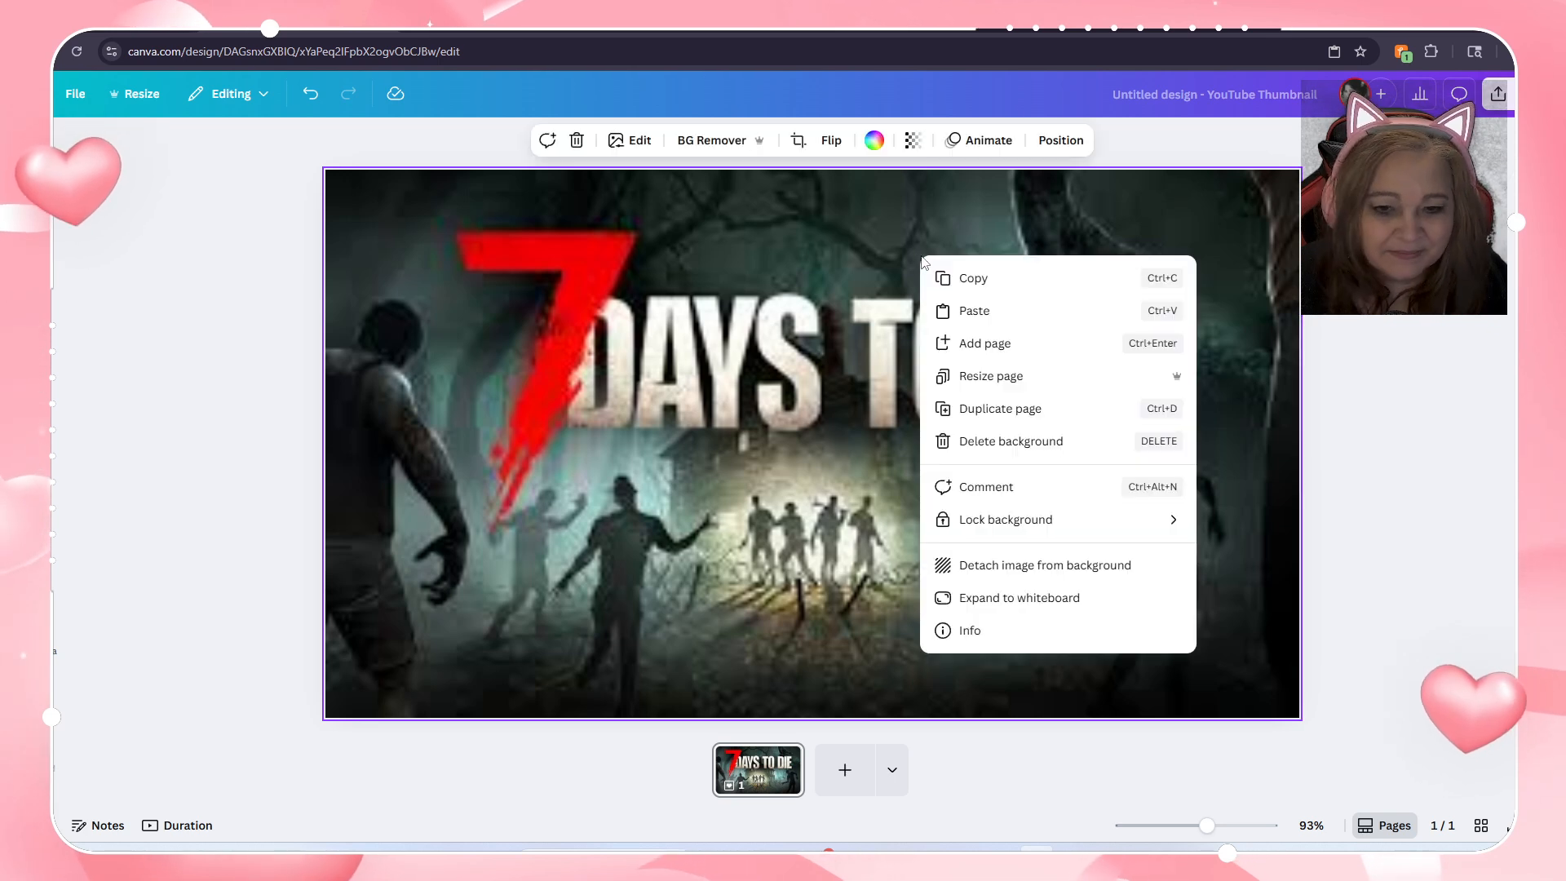
click(992, 571)
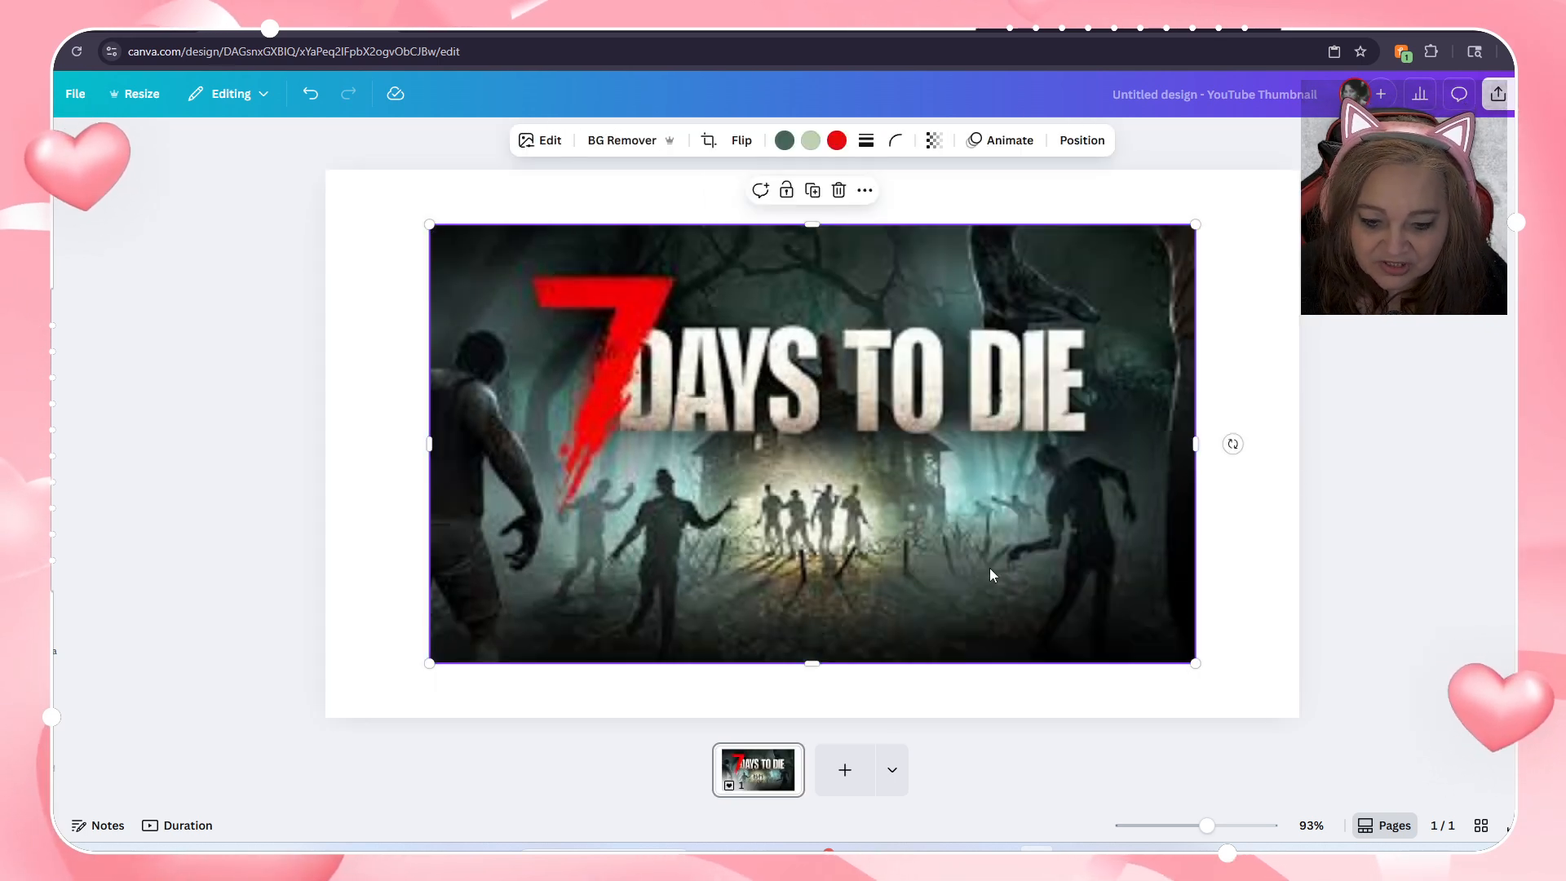
click(840, 191)
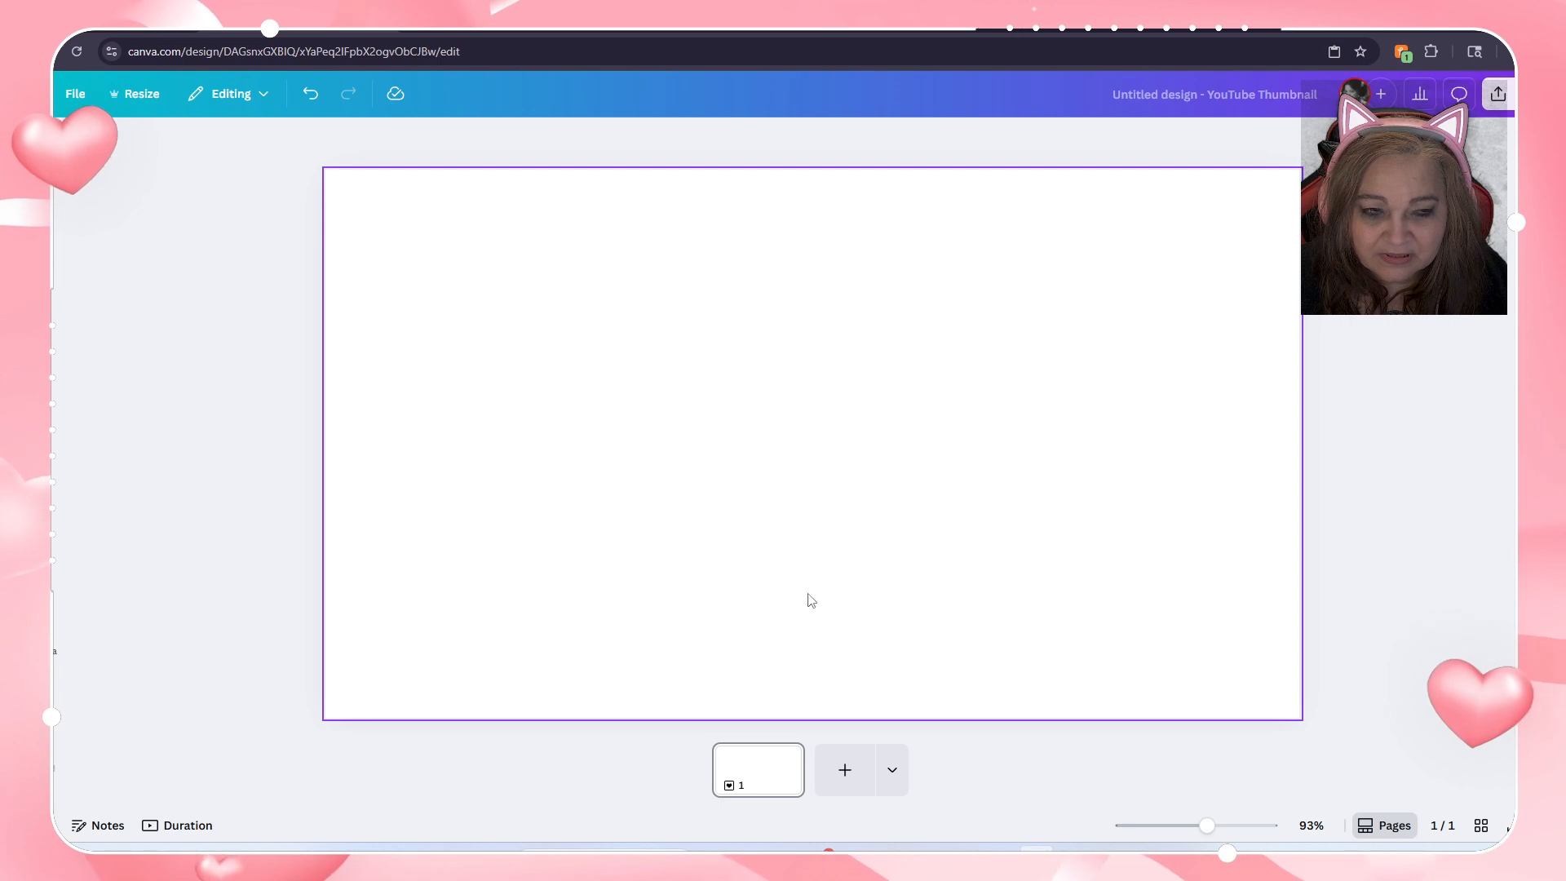
Step: Copy the large Steam cover preview from the Google Images tab and paste it onto the blank thumbnail page in Canva
click(481, 31)
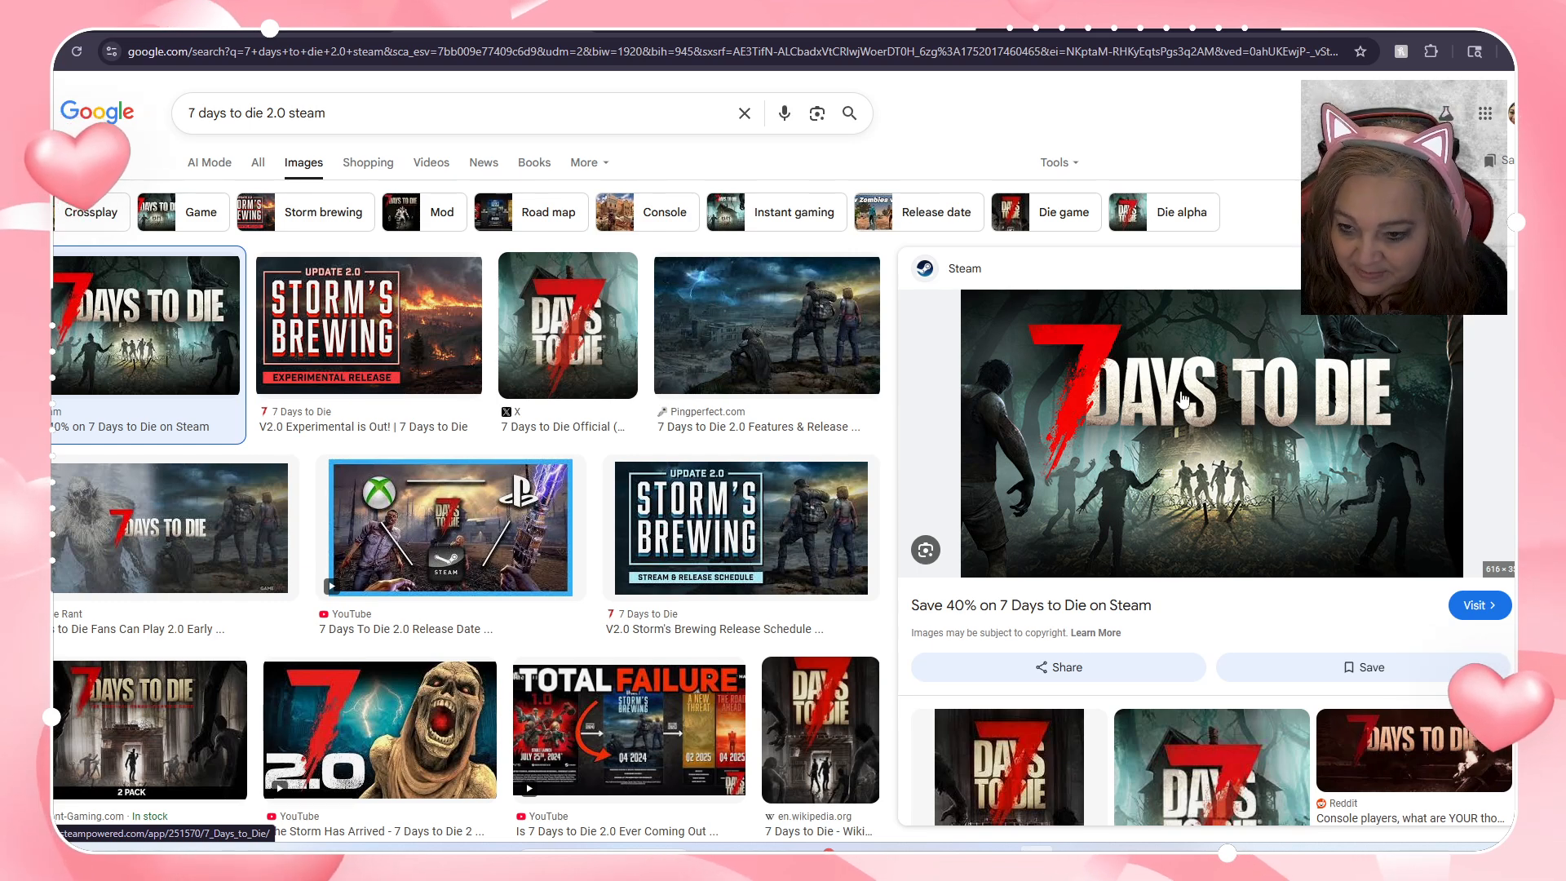
right_click(1193, 419)
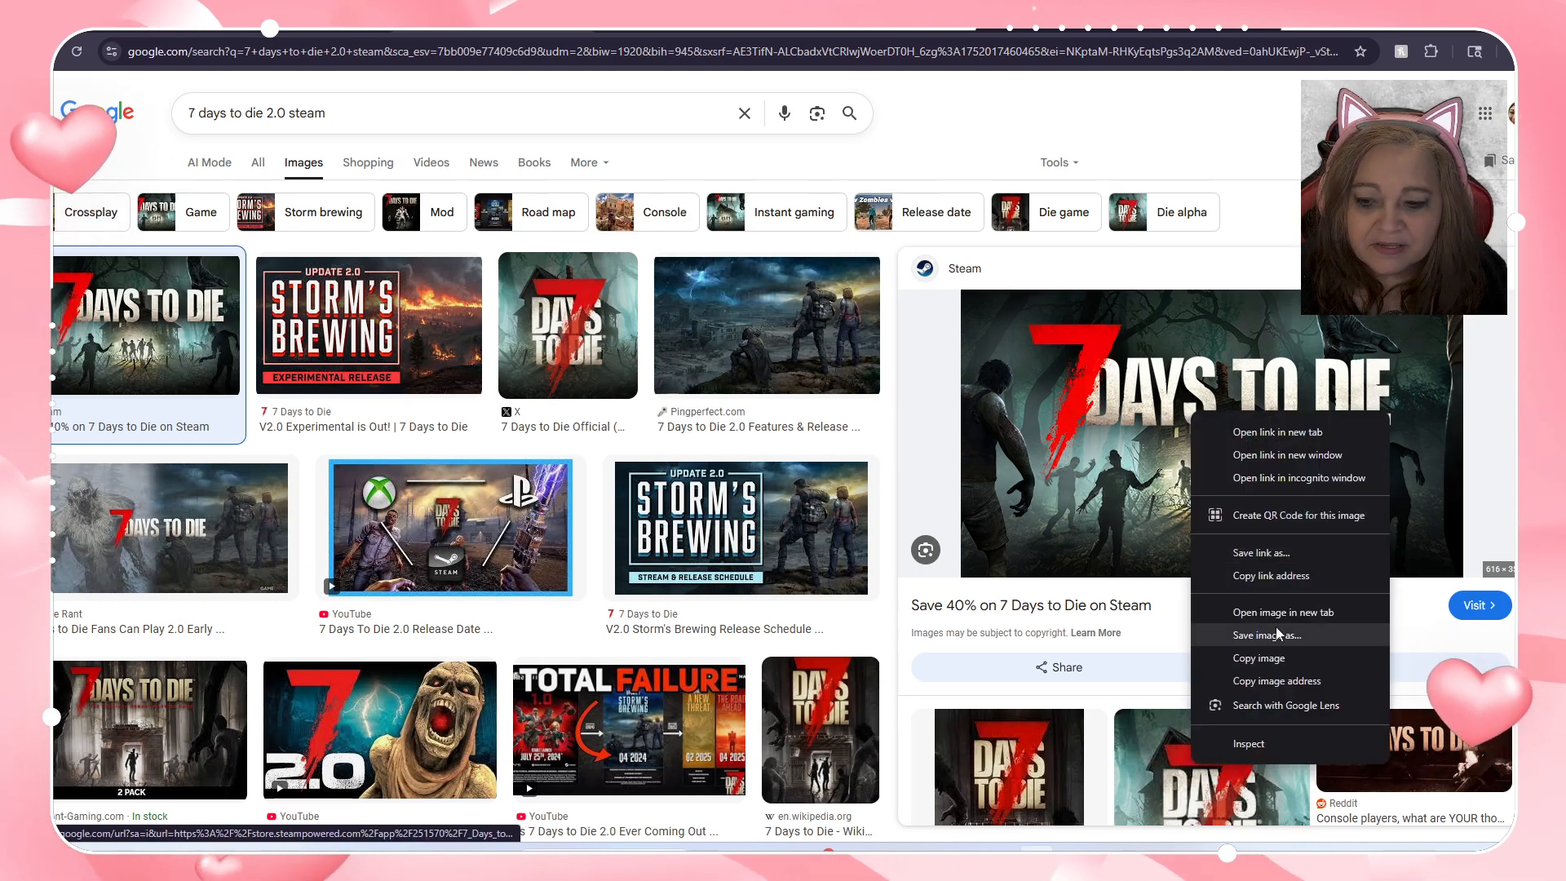
click(1269, 665)
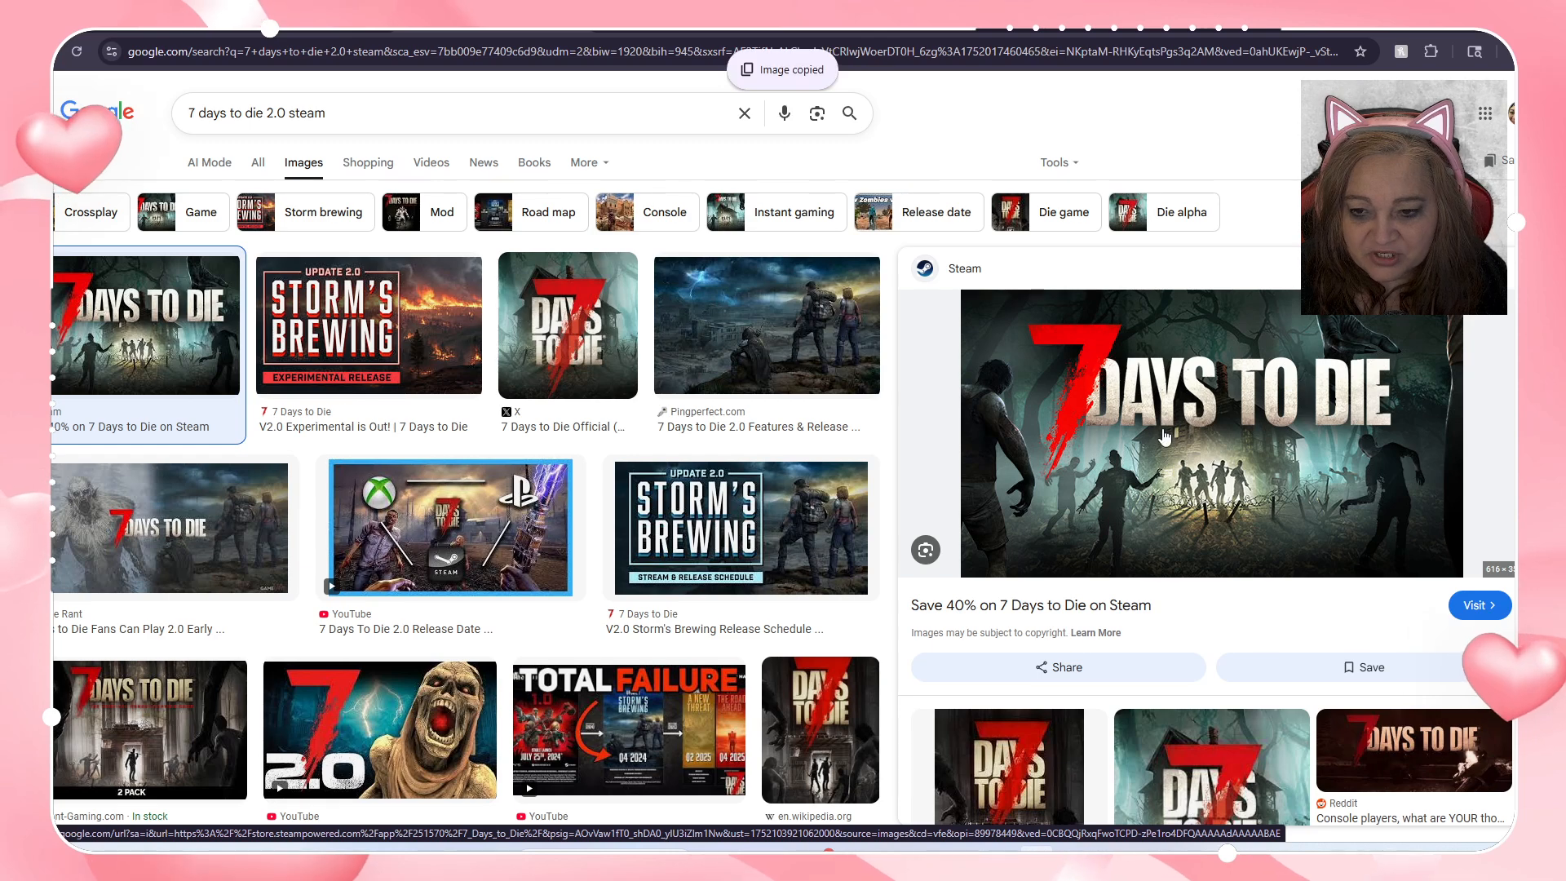
right_click(1114, 397)
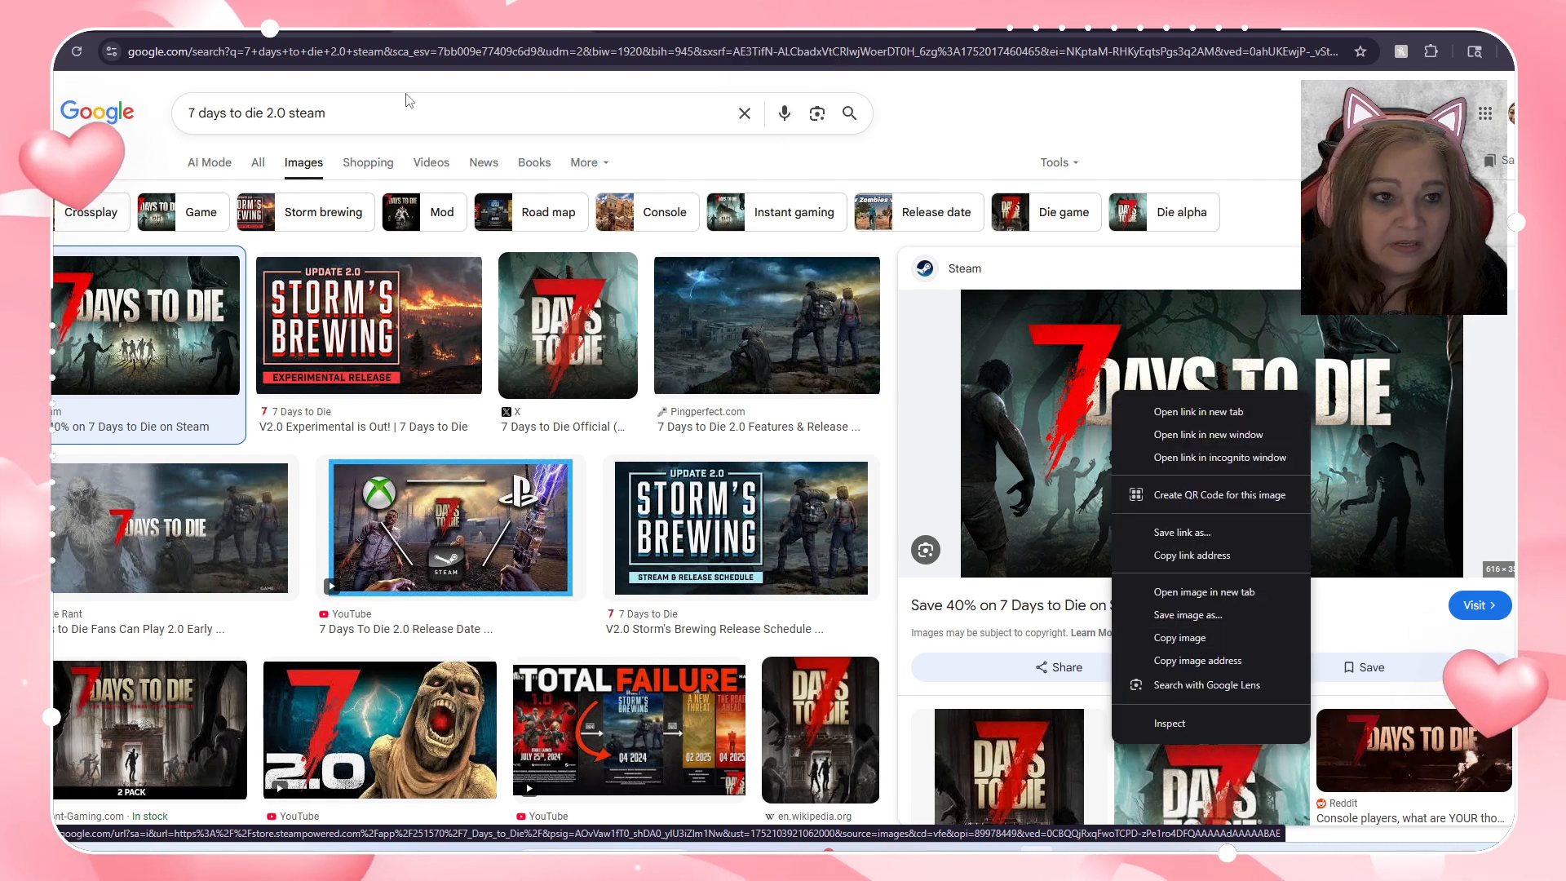
click(293, 33)
right_click(690, 374)
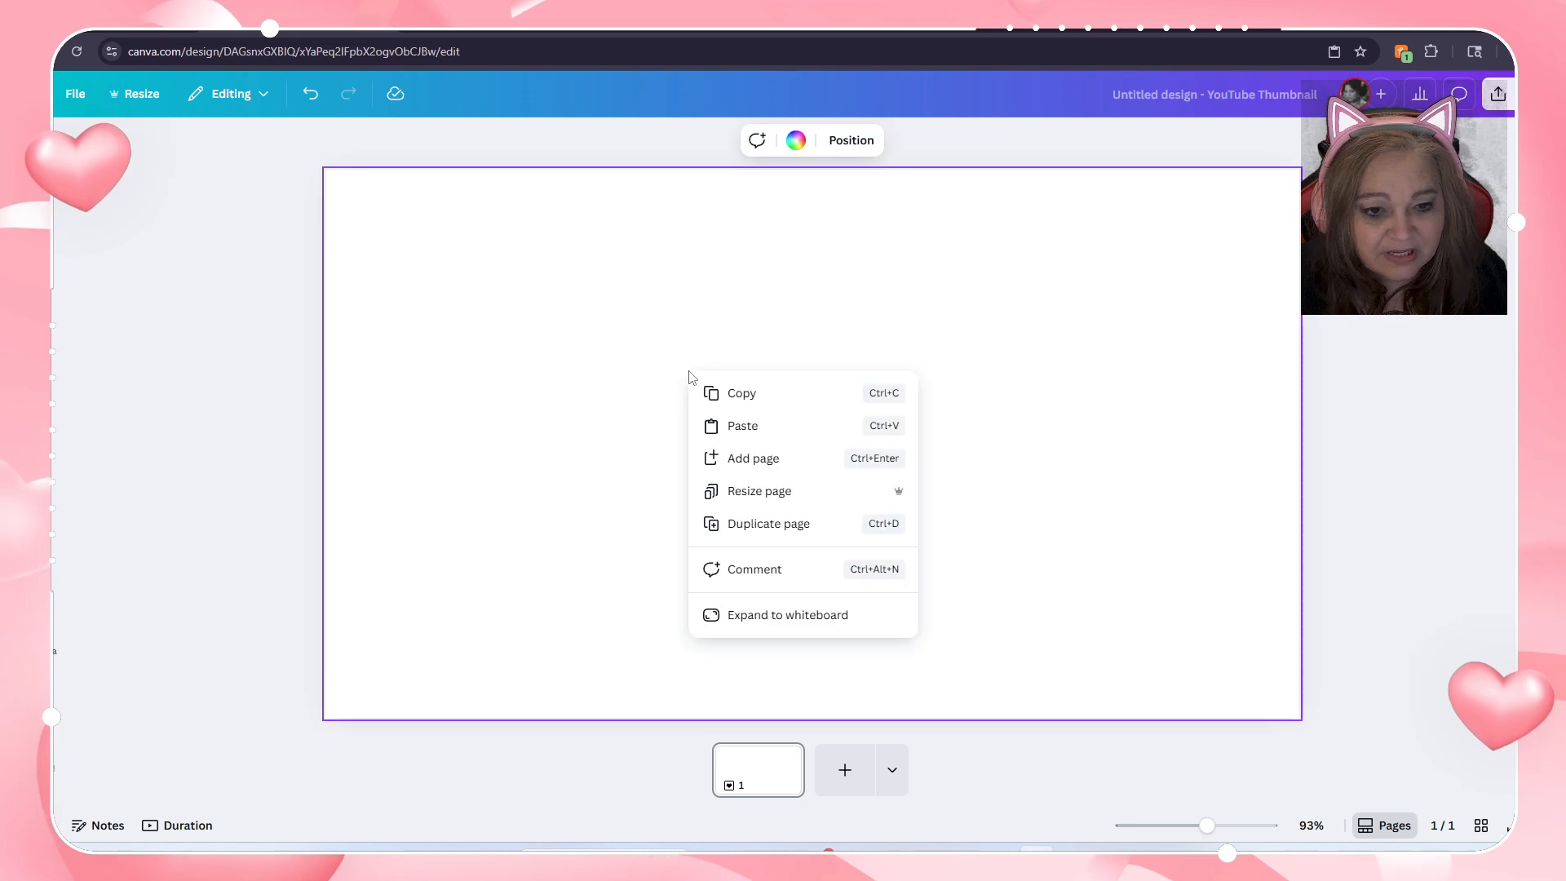
click(755, 426)
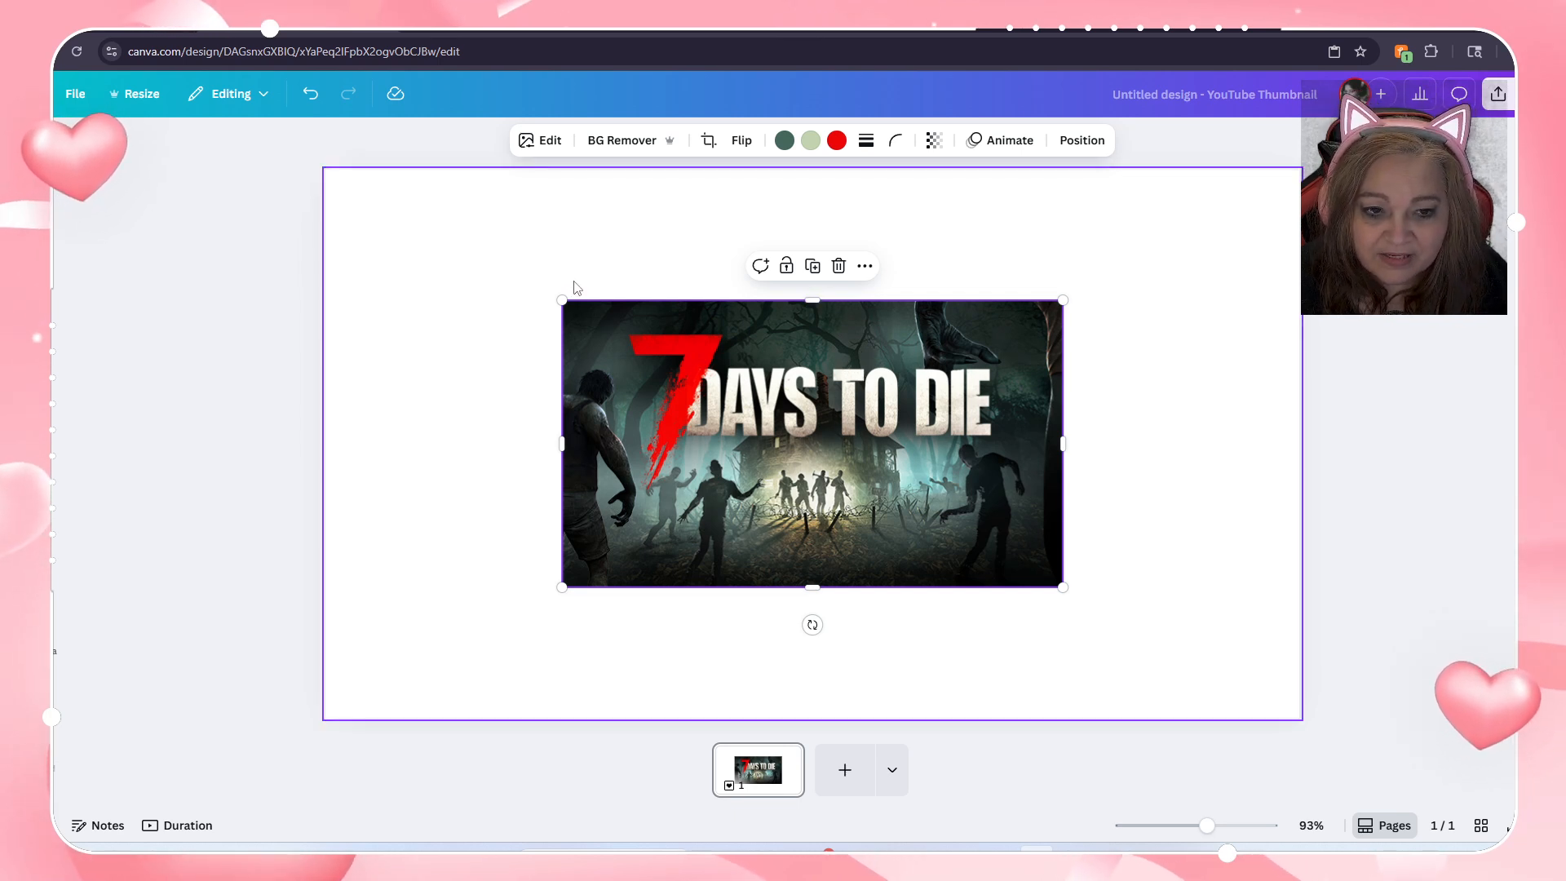
Step: Set the pasted 7 Days to Die cover image as the page background
click(866, 266)
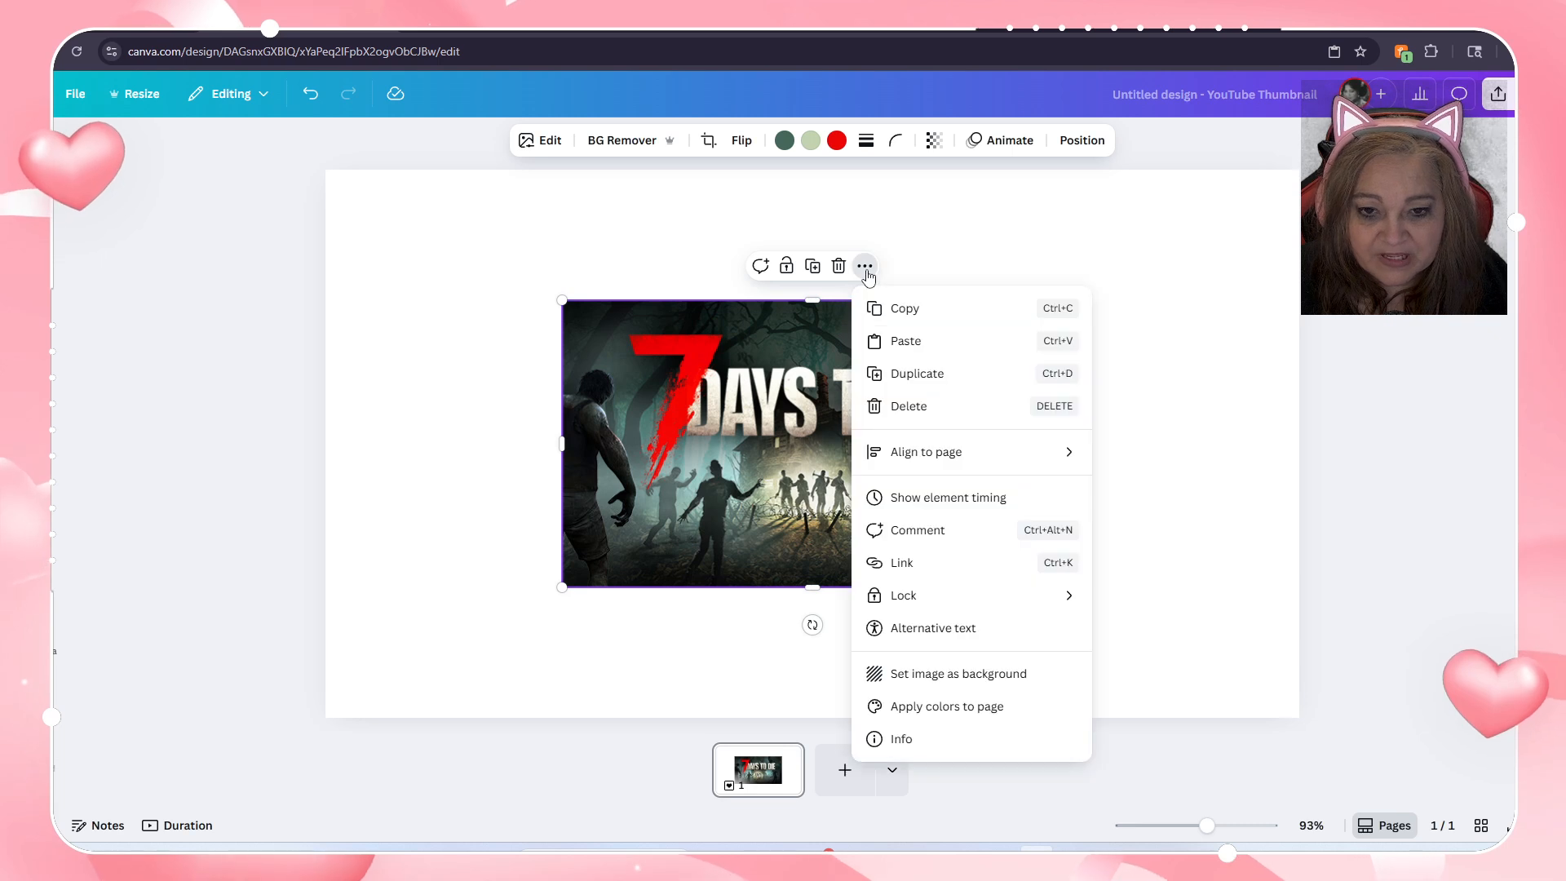
click(938, 674)
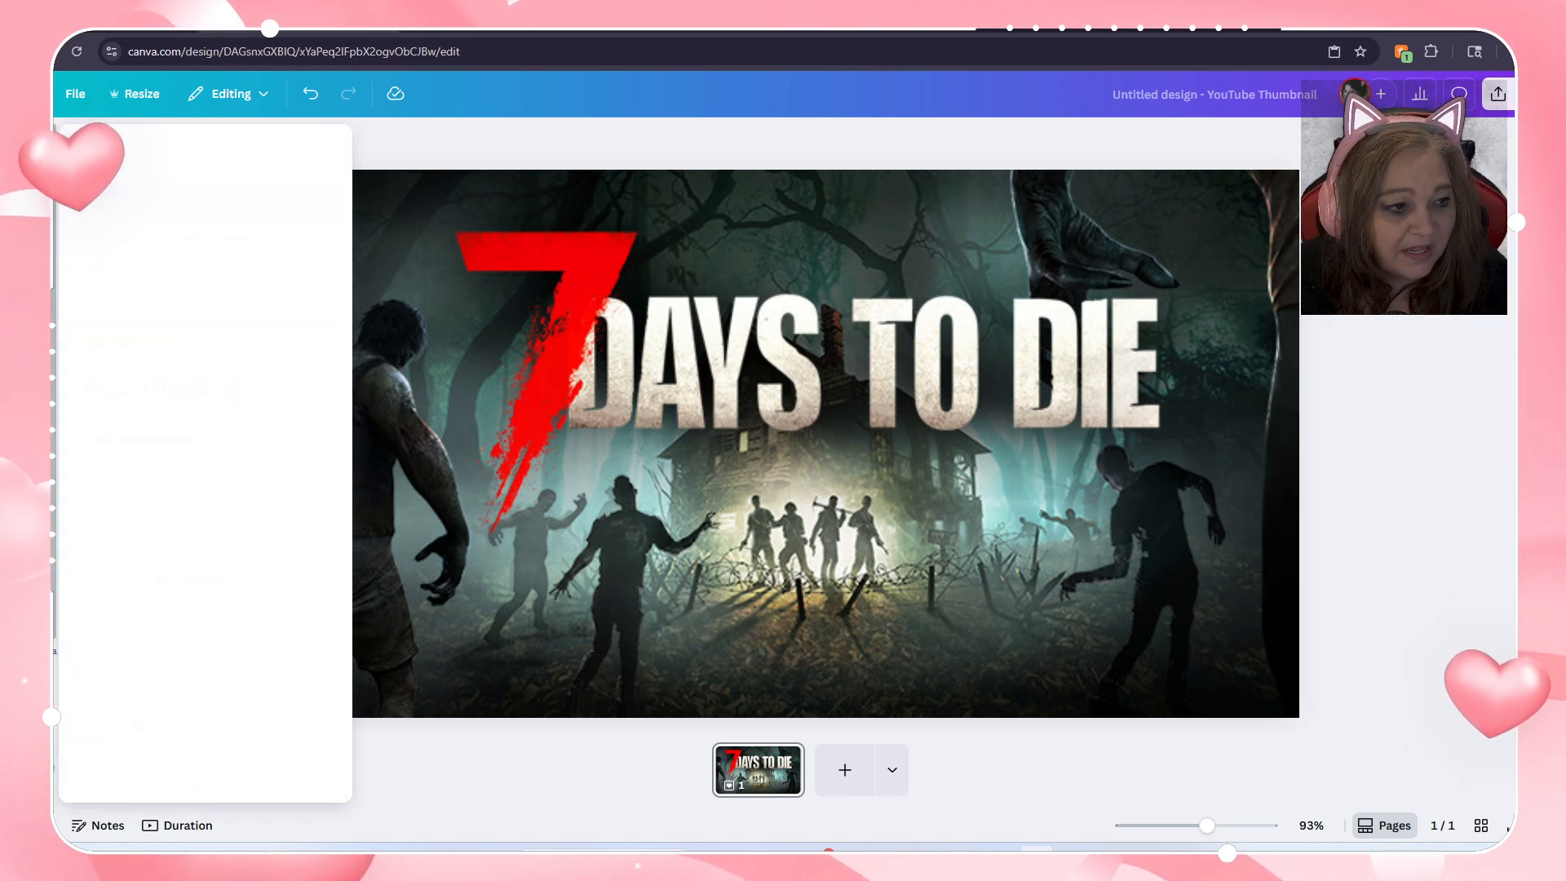
Step: Add a heading to the thumbnail reading "Community Server Stream!"
mouse_move(28, 279)
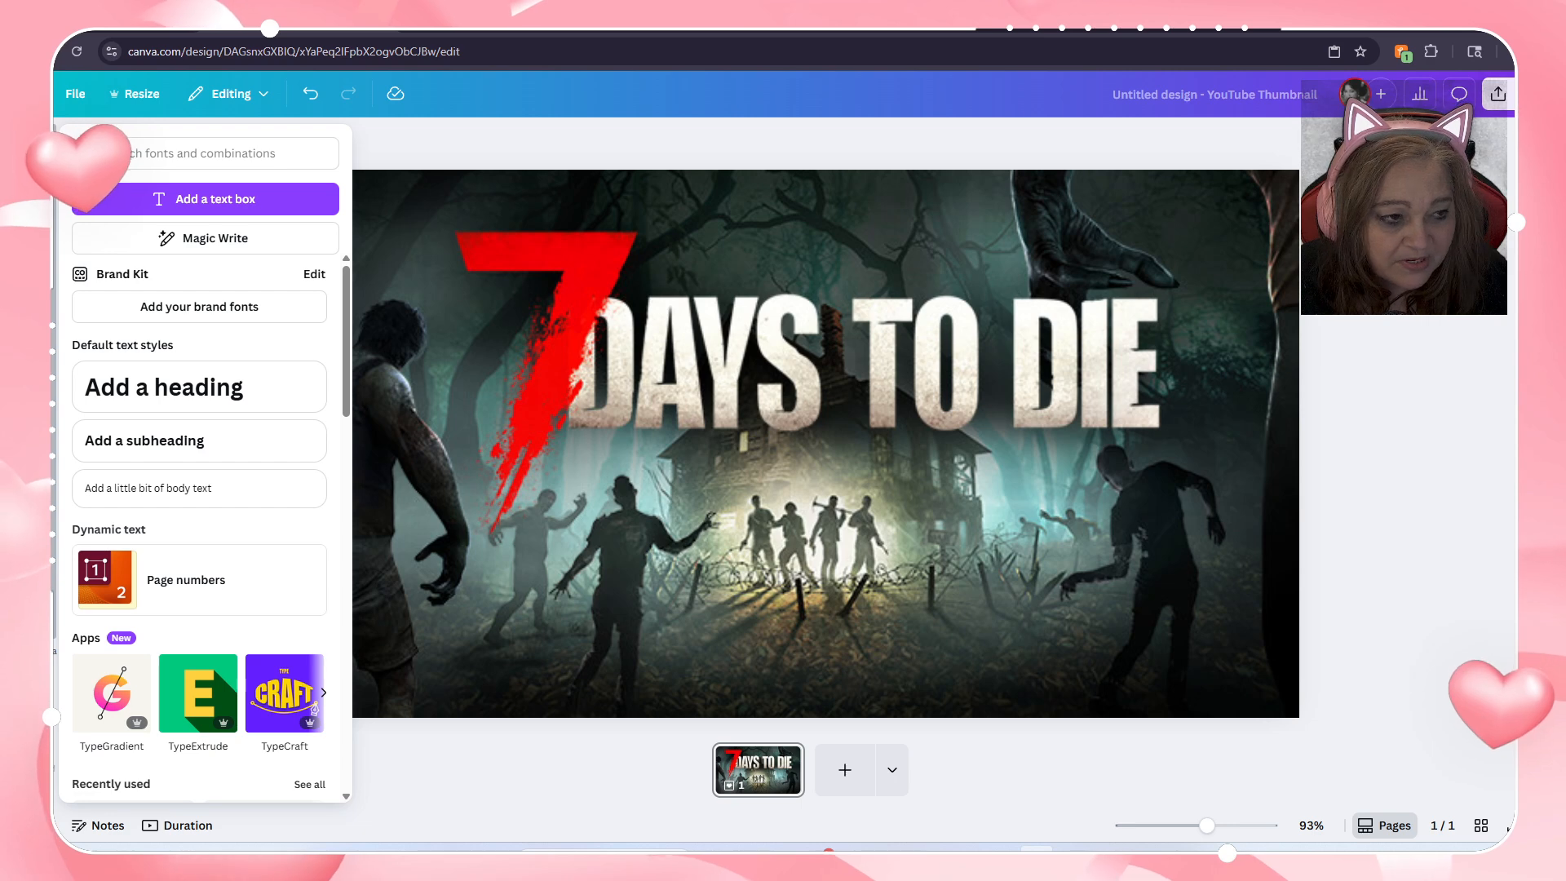
click(150, 389)
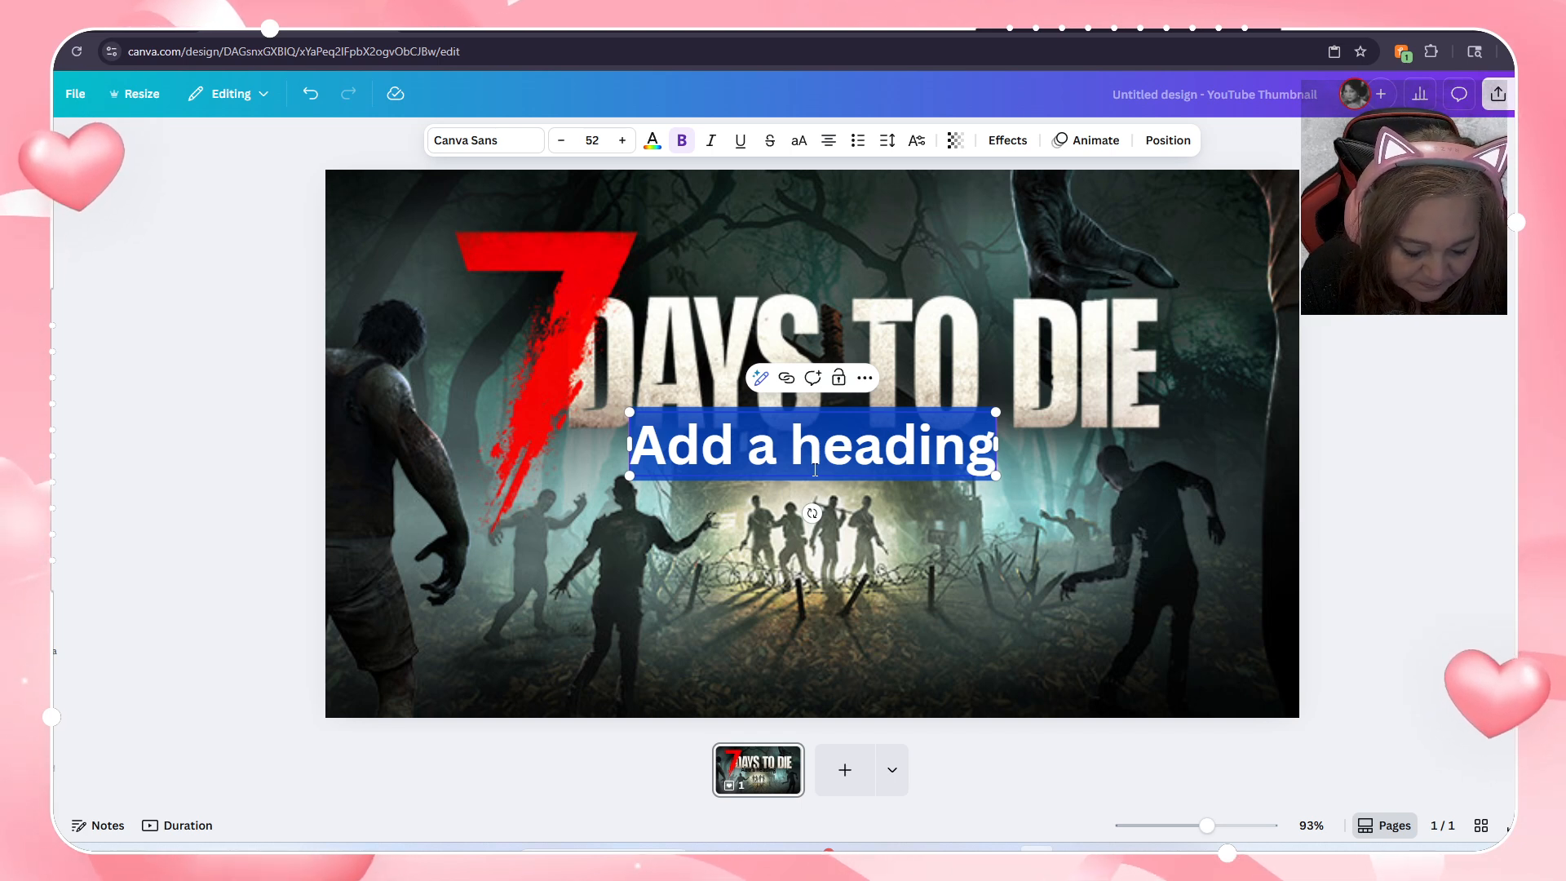
text(Communtiy)
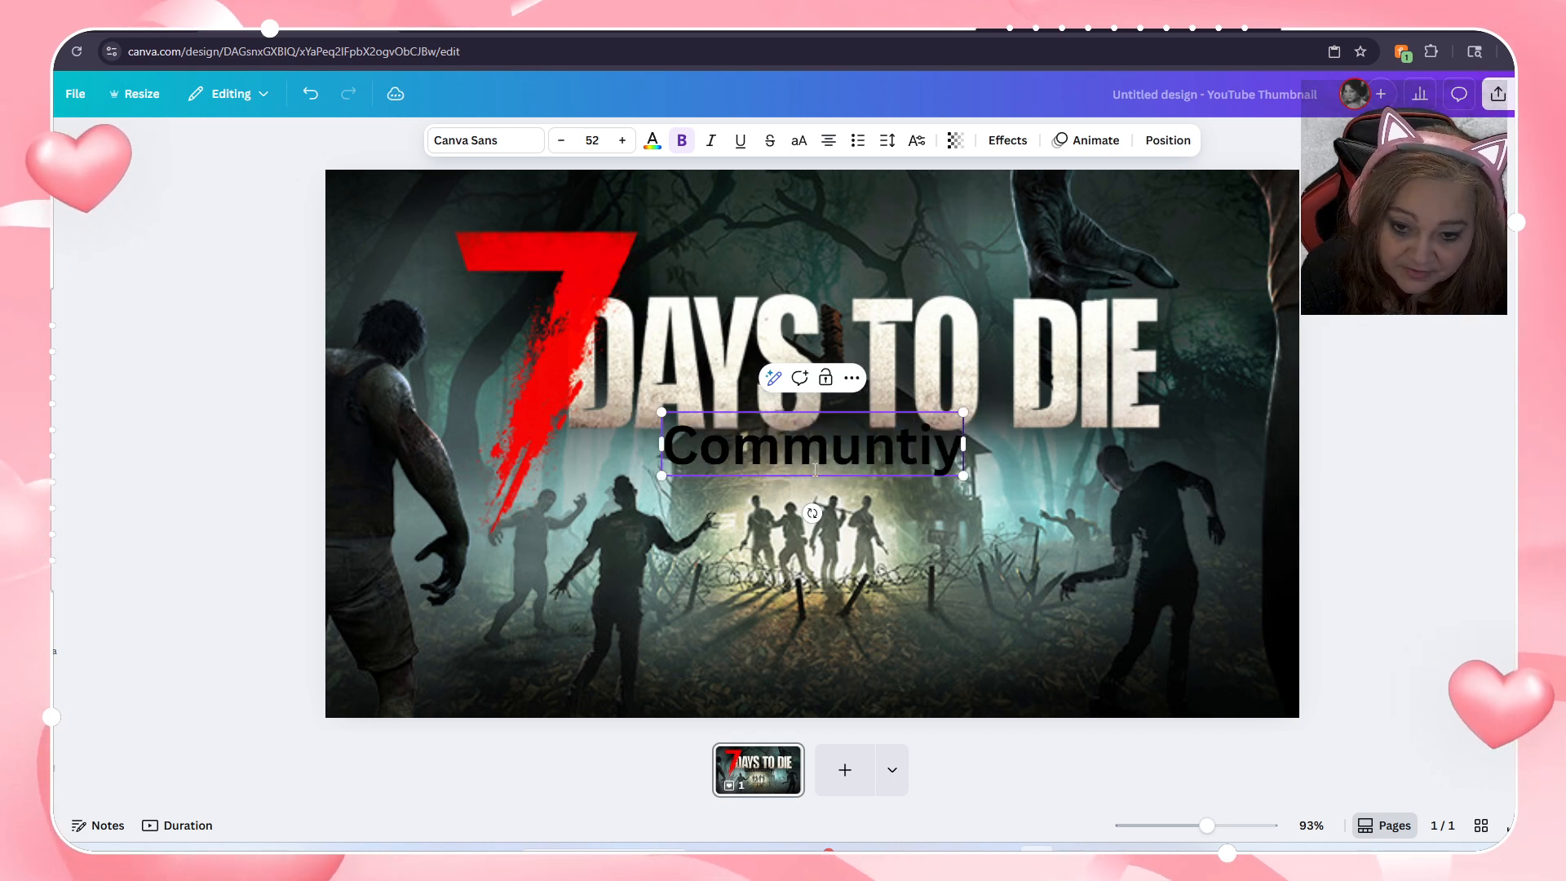
key(BackSpace)
key(BackSpace)
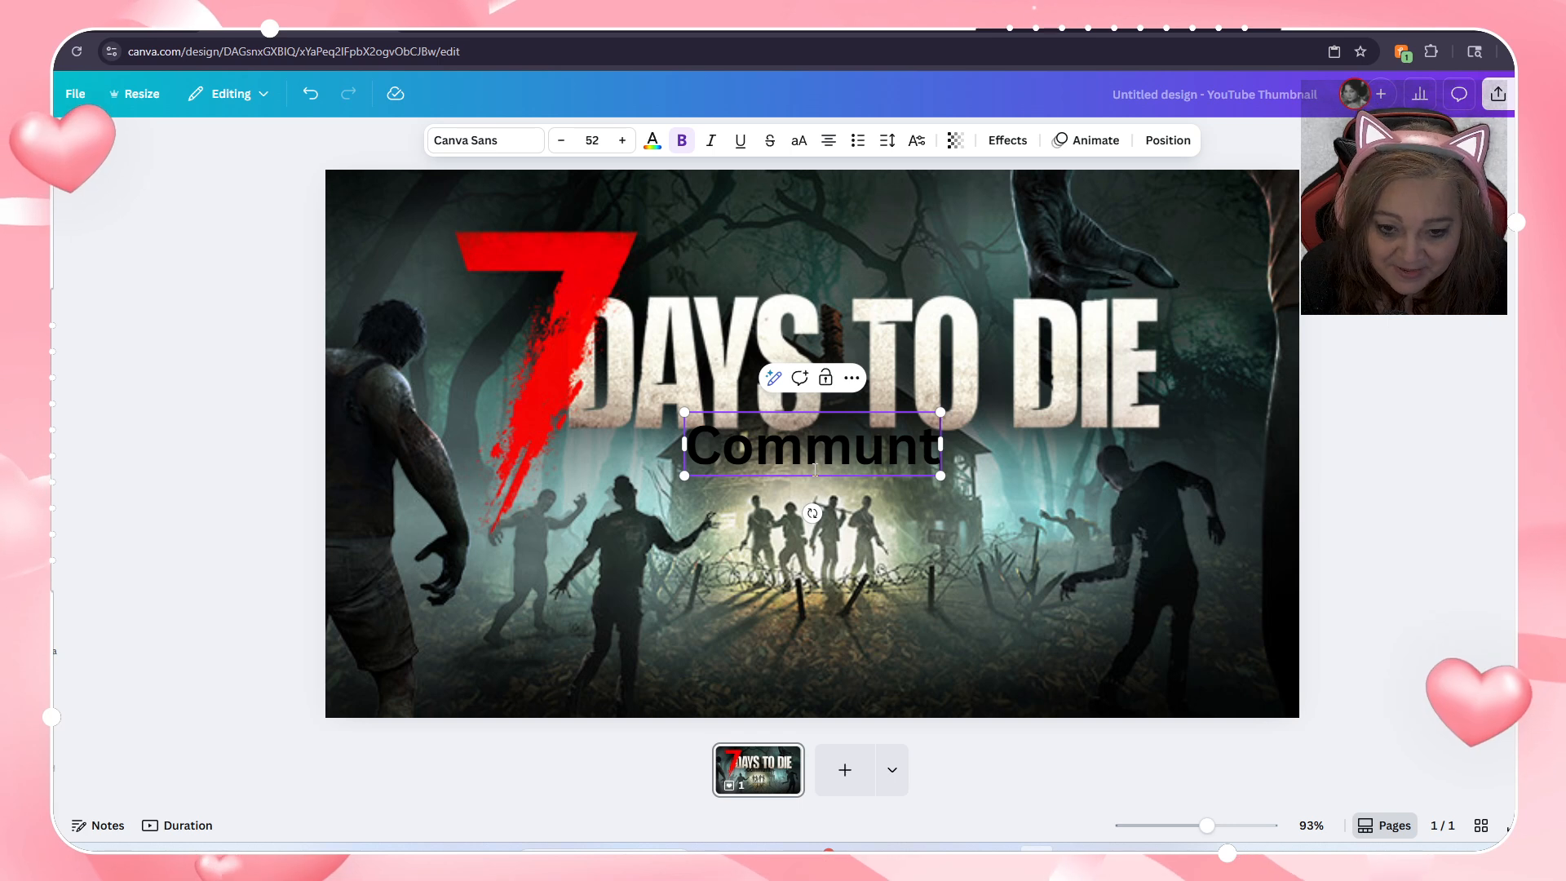
key(BackSpace)
text(ity Server)
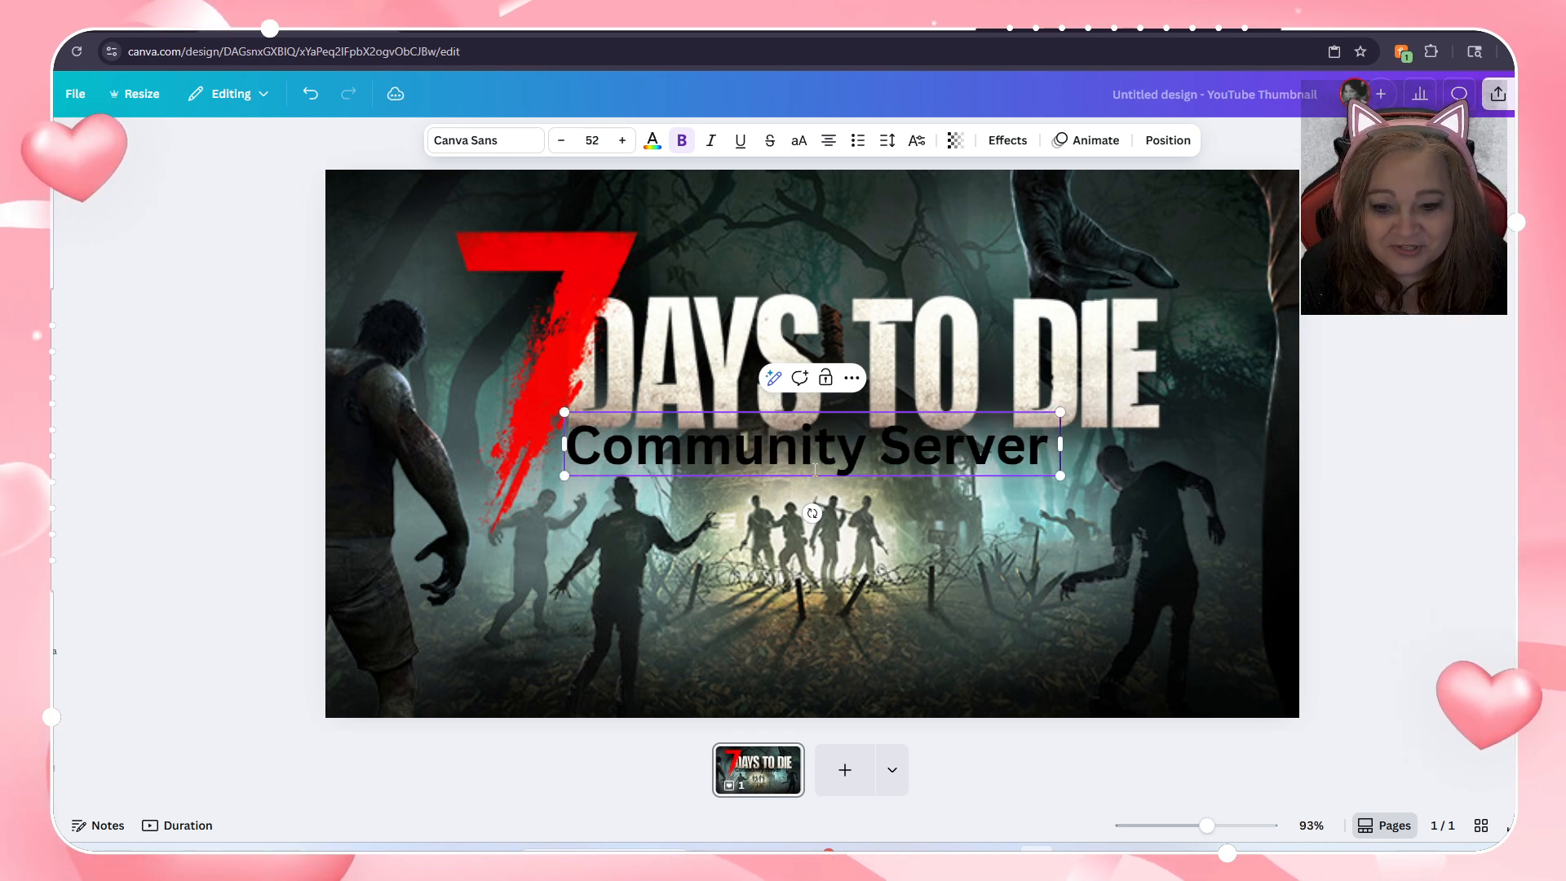
text( Stream!)
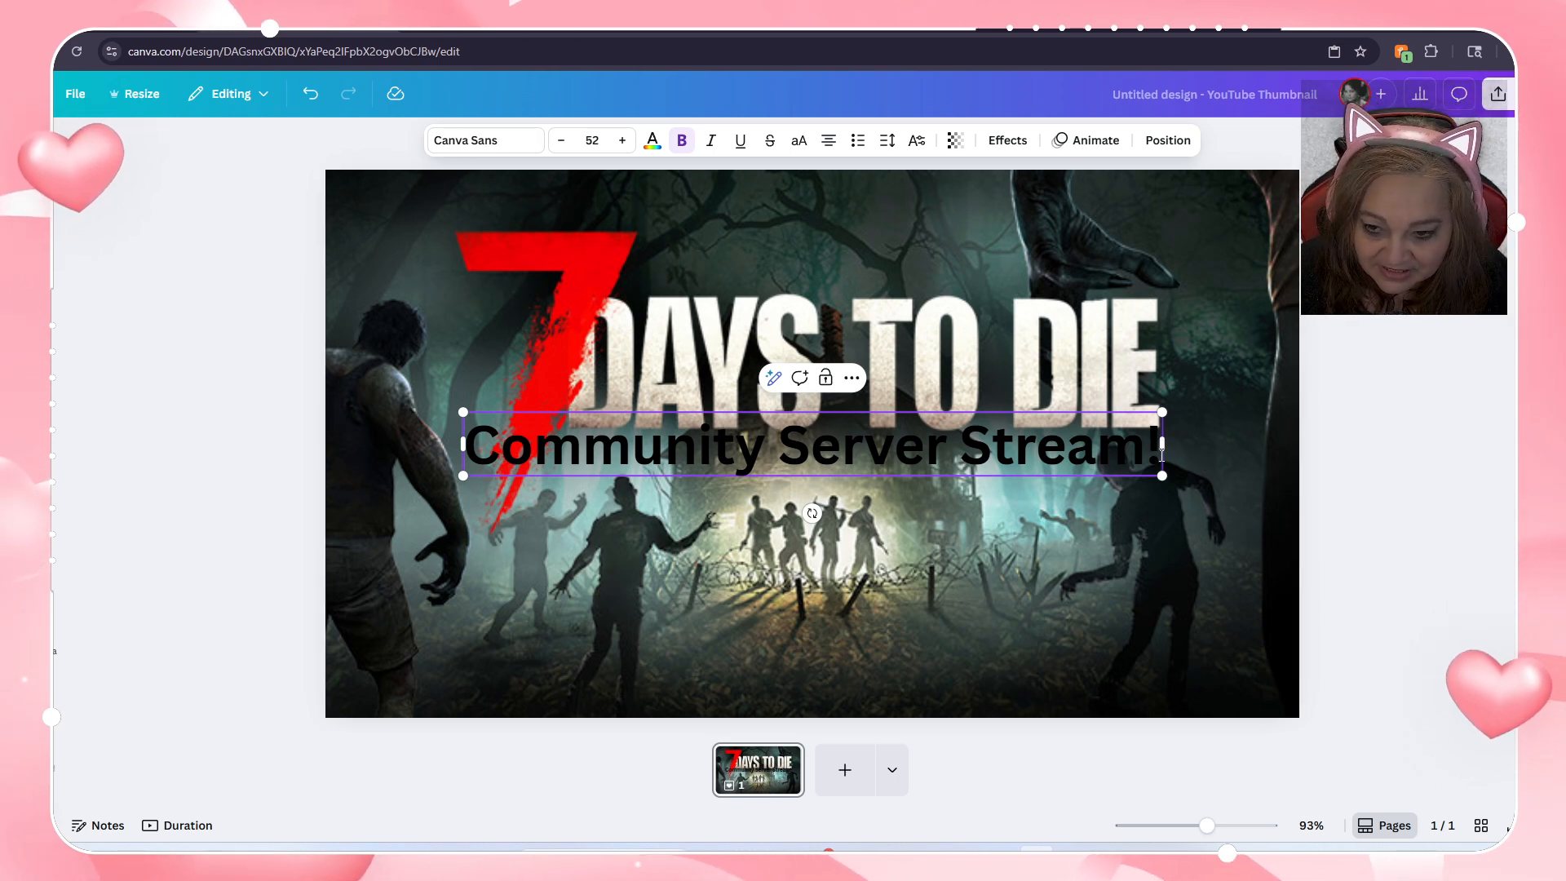
Step: Search the fonts for "jeeper" and apply the Jeepers font to the whole heading
drag(1157, 455, 475, 454)
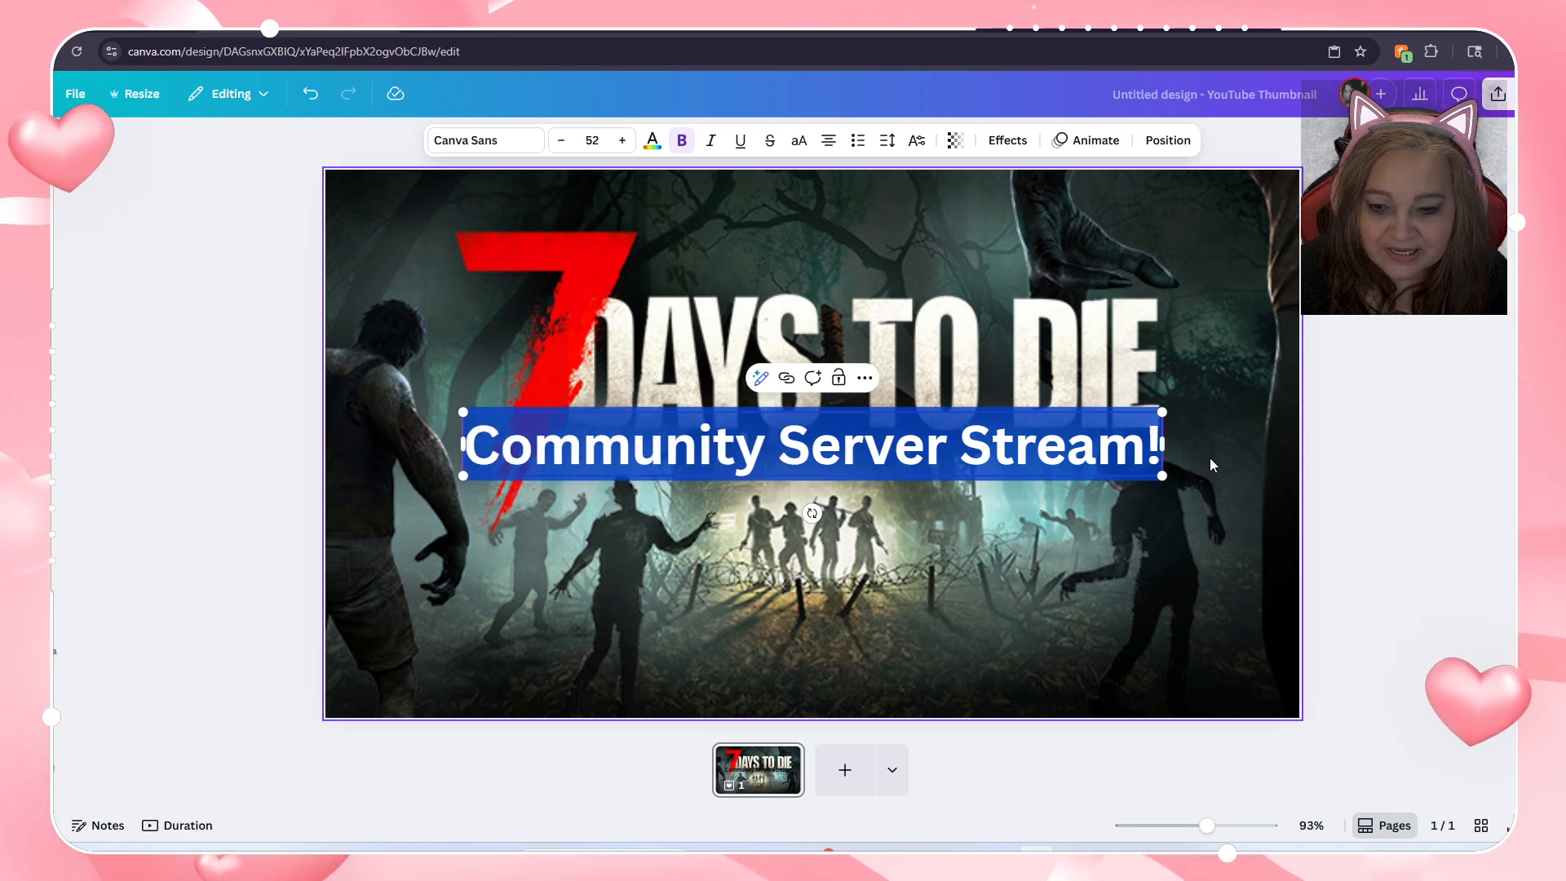
click(482, 145)
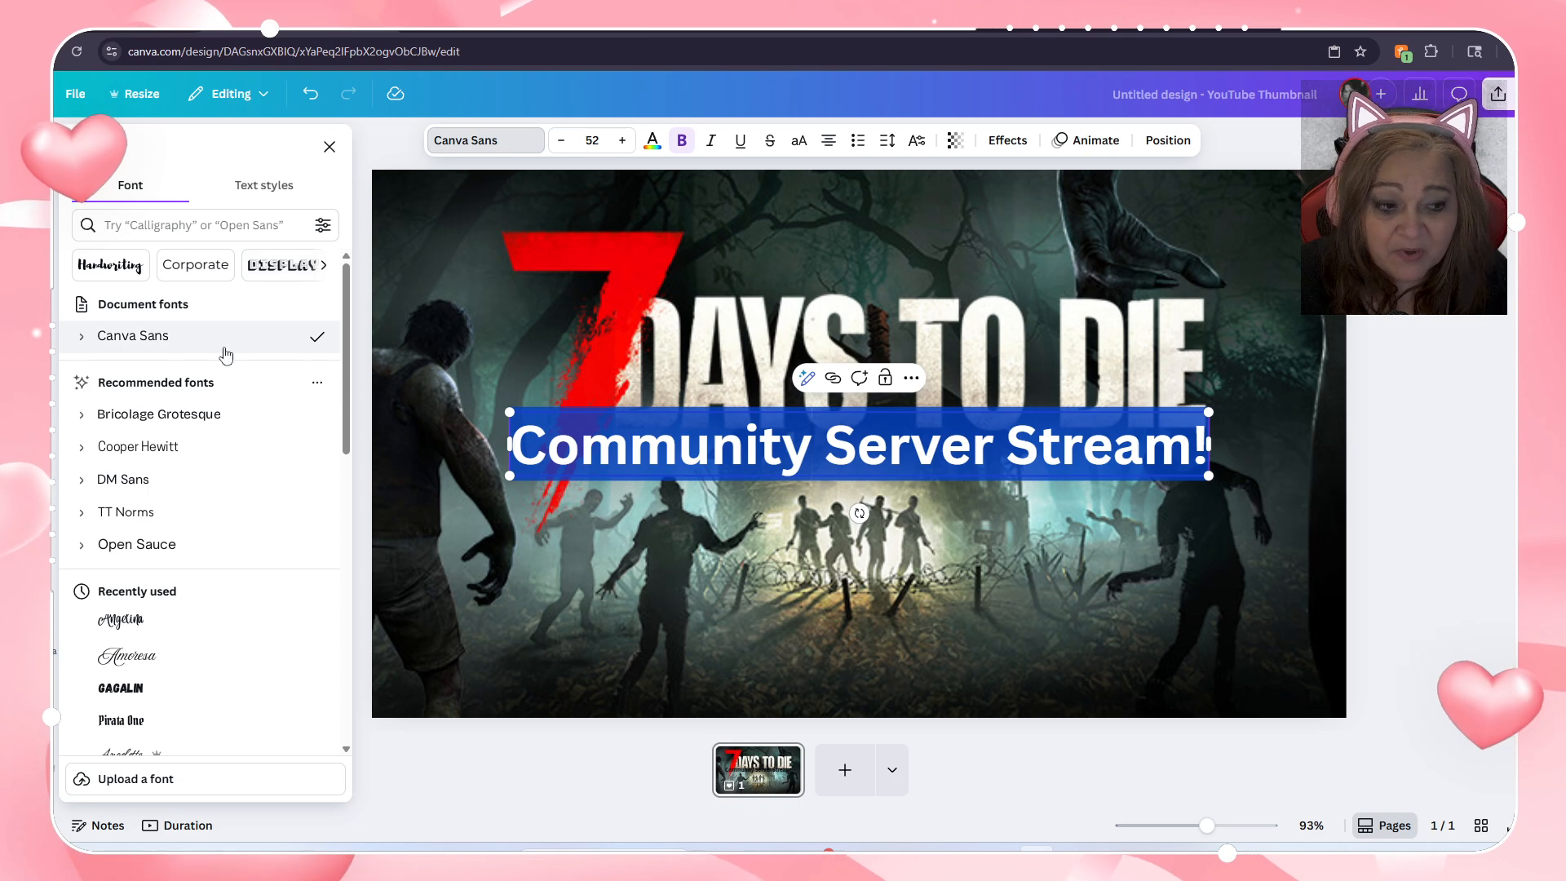
click(189, 624)
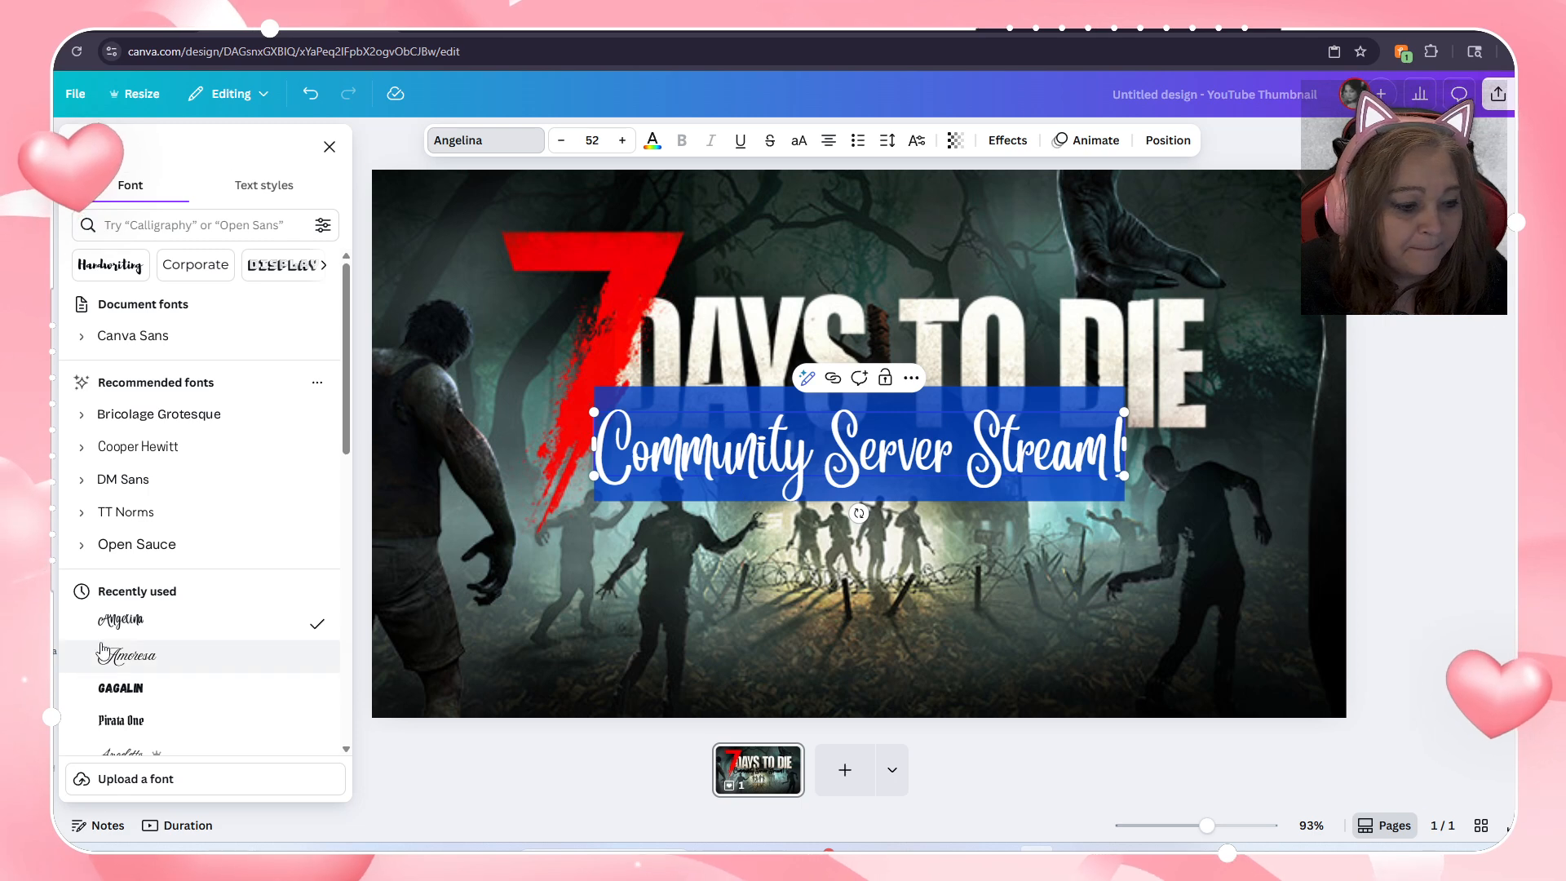
scroll(159, 696, down, 1)
scroll(159, 696, down, 2)
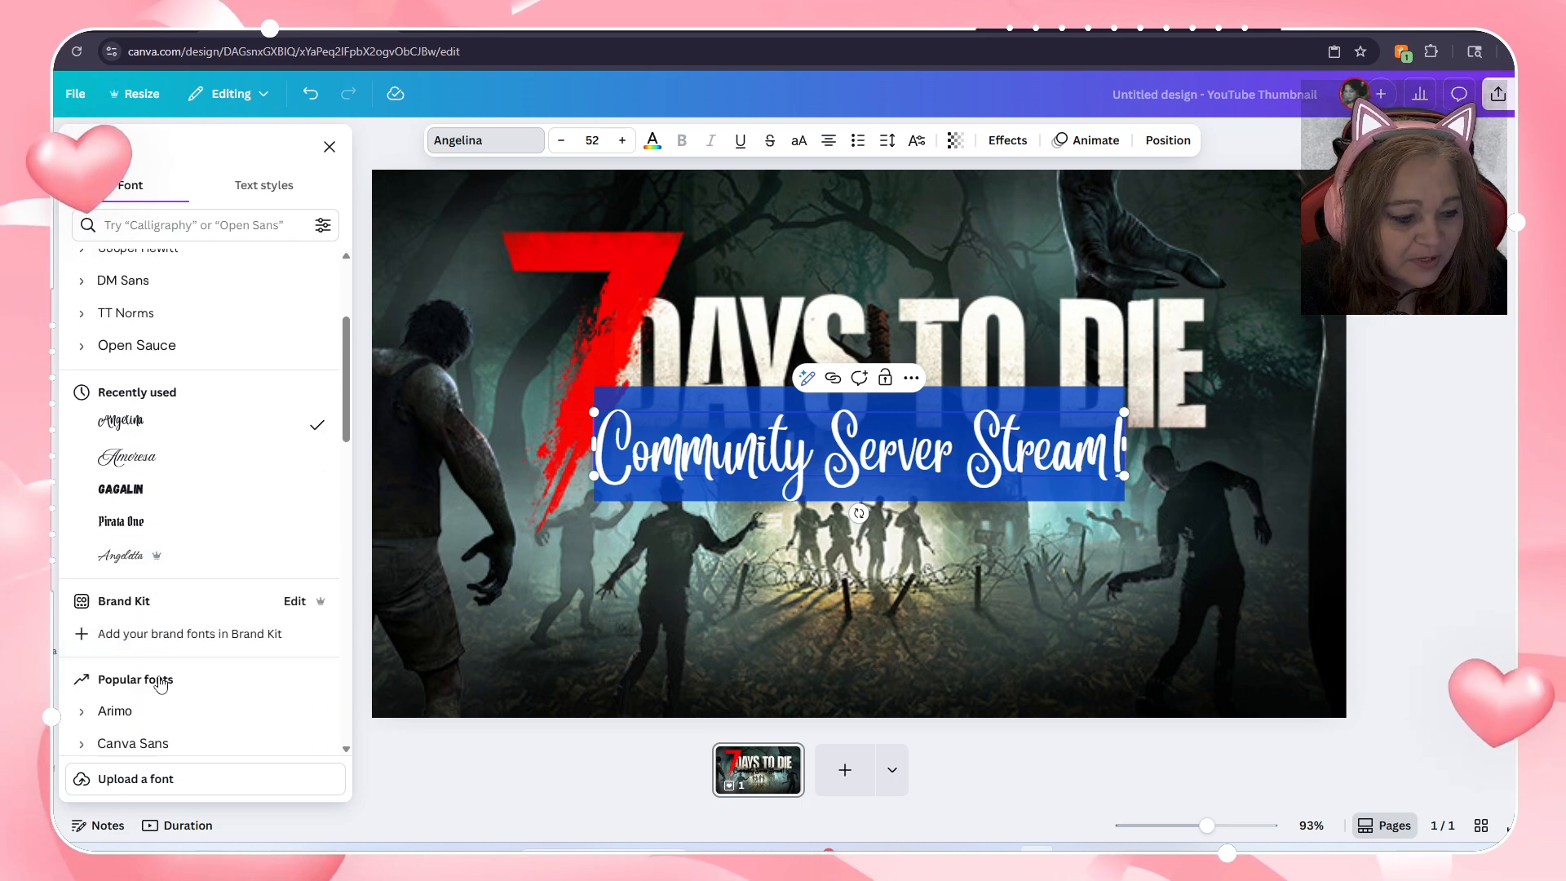
scroll(122, 367, up, 3)
click(146, 223)
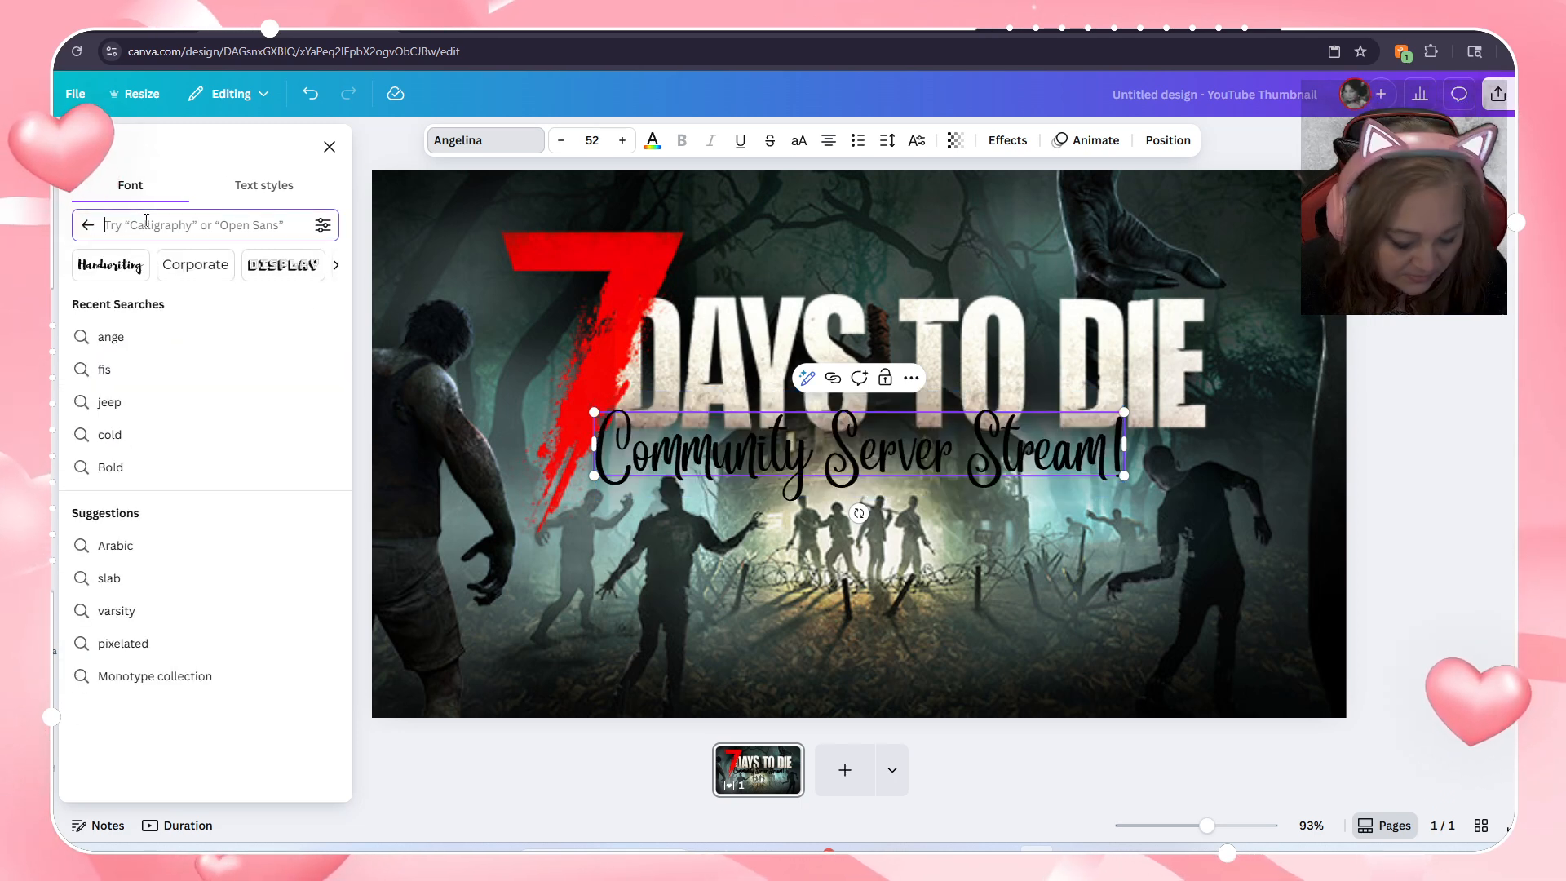
text(jeeper)
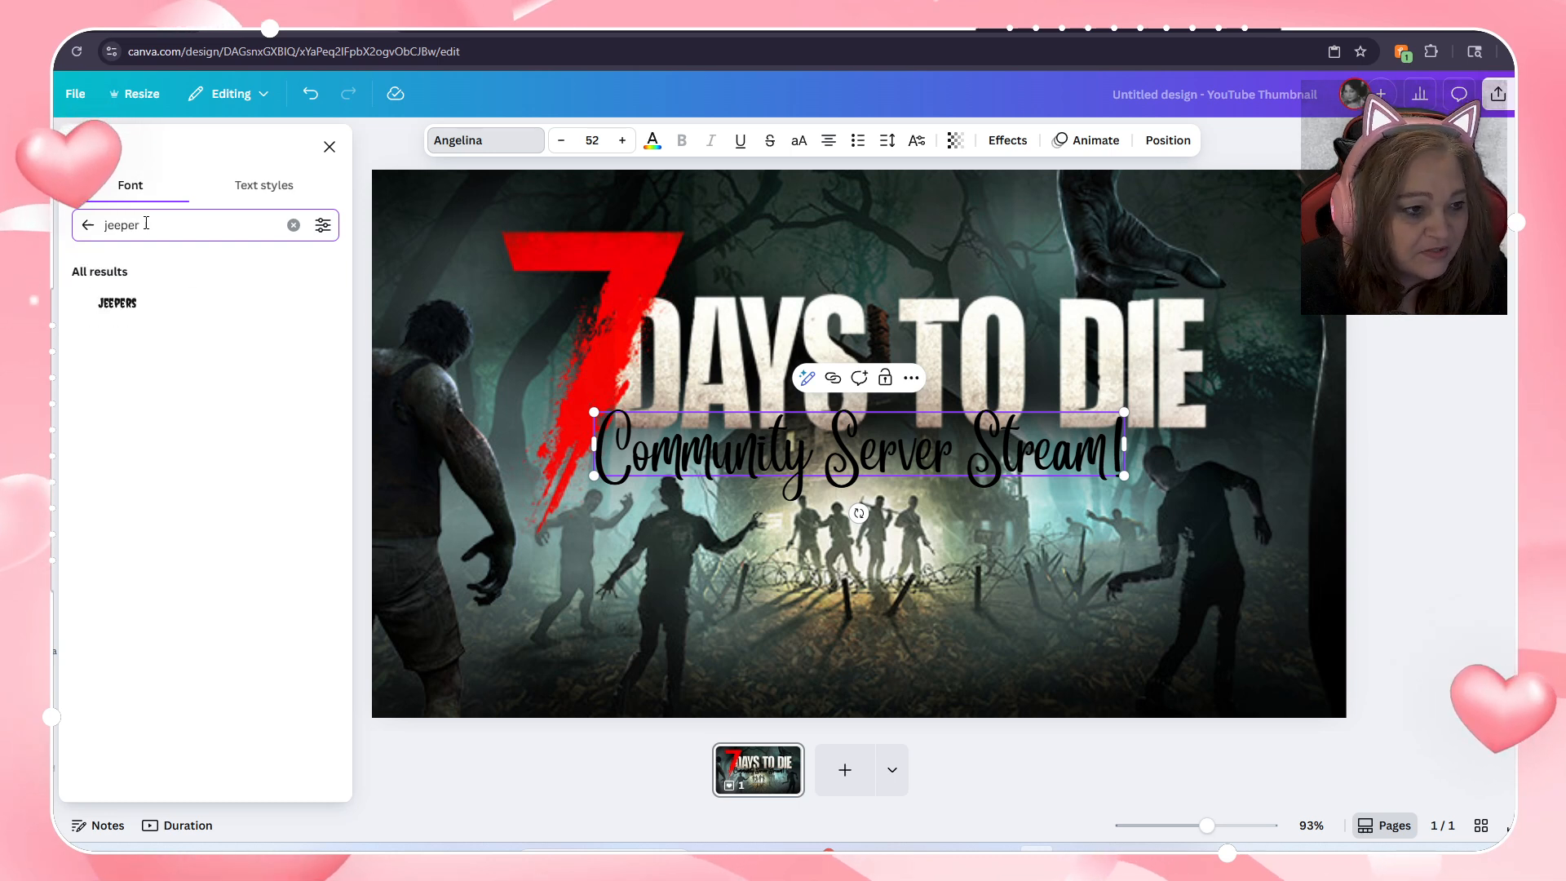
click(120, 304)
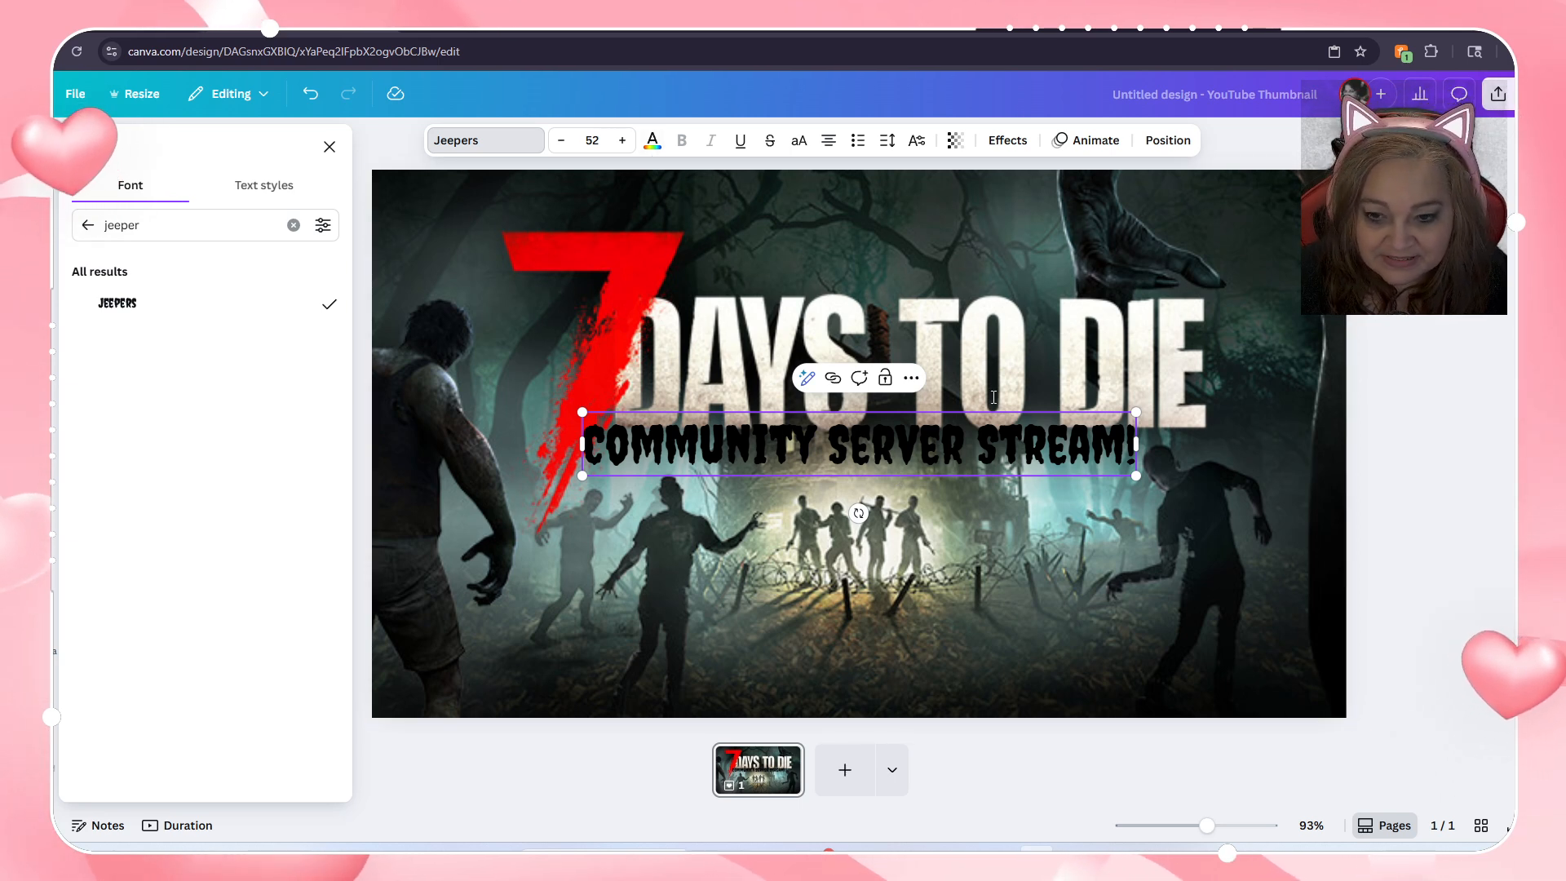
Step: Color the heading text with the photo's vivid red, #e90f0a
click(653, 142)
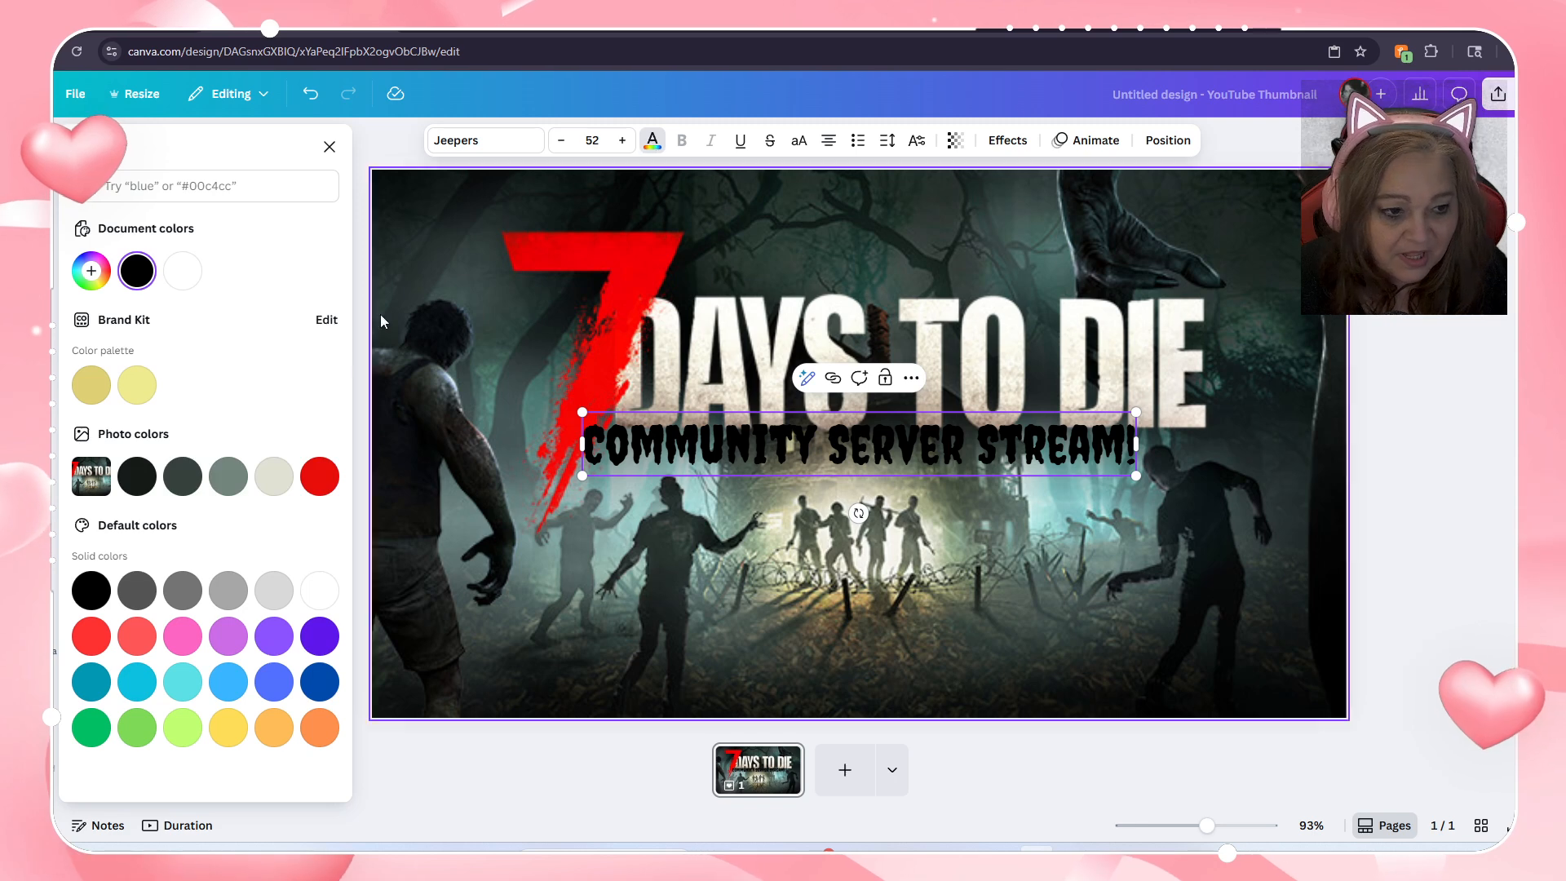
click(323, 481)
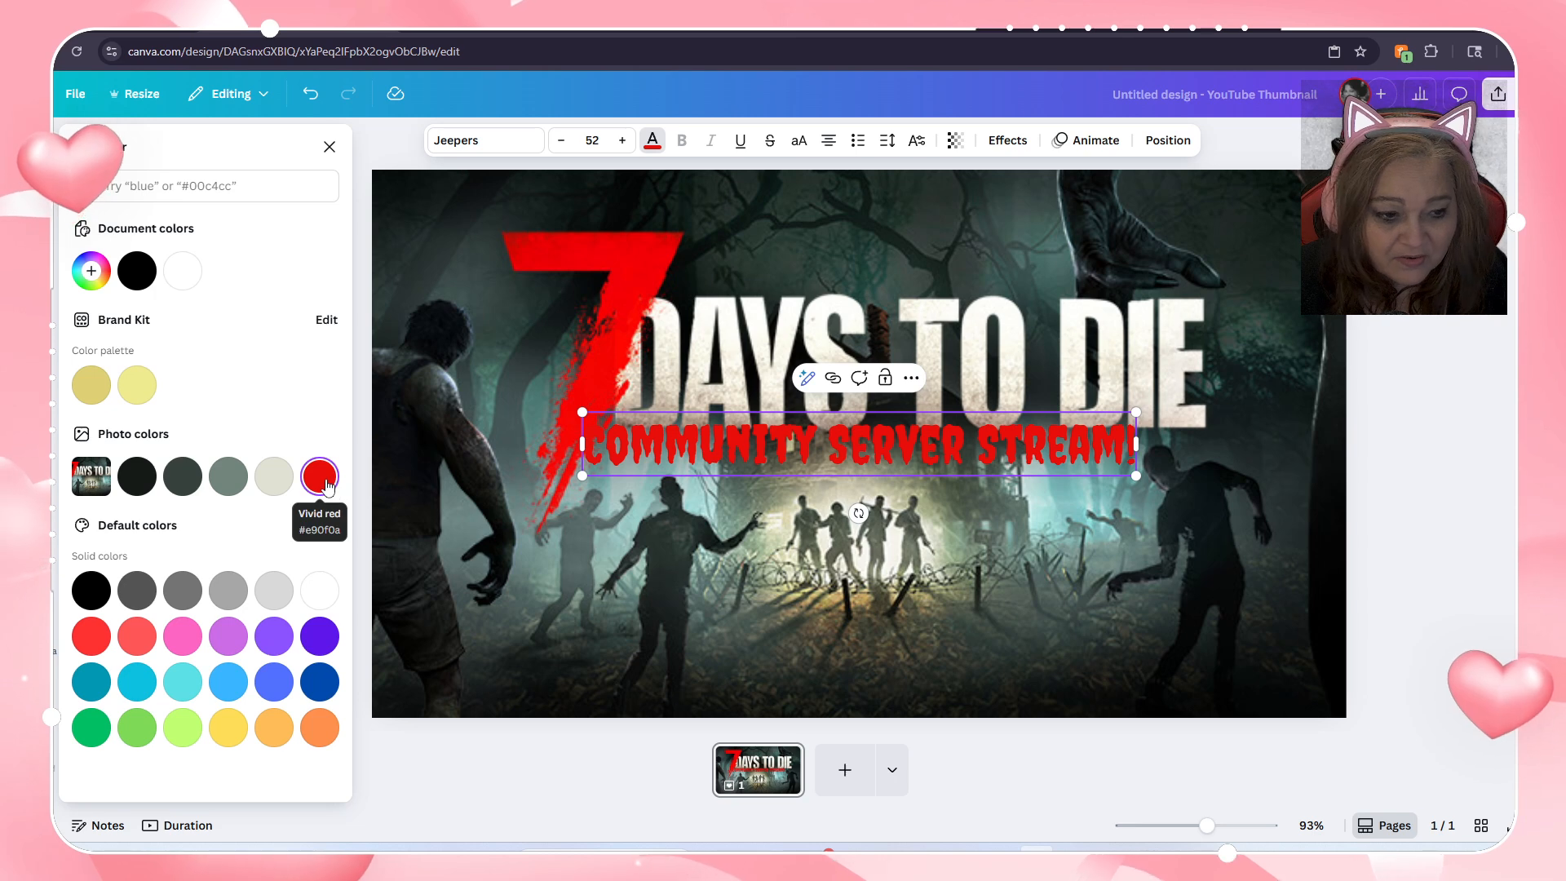
click(89, 642)
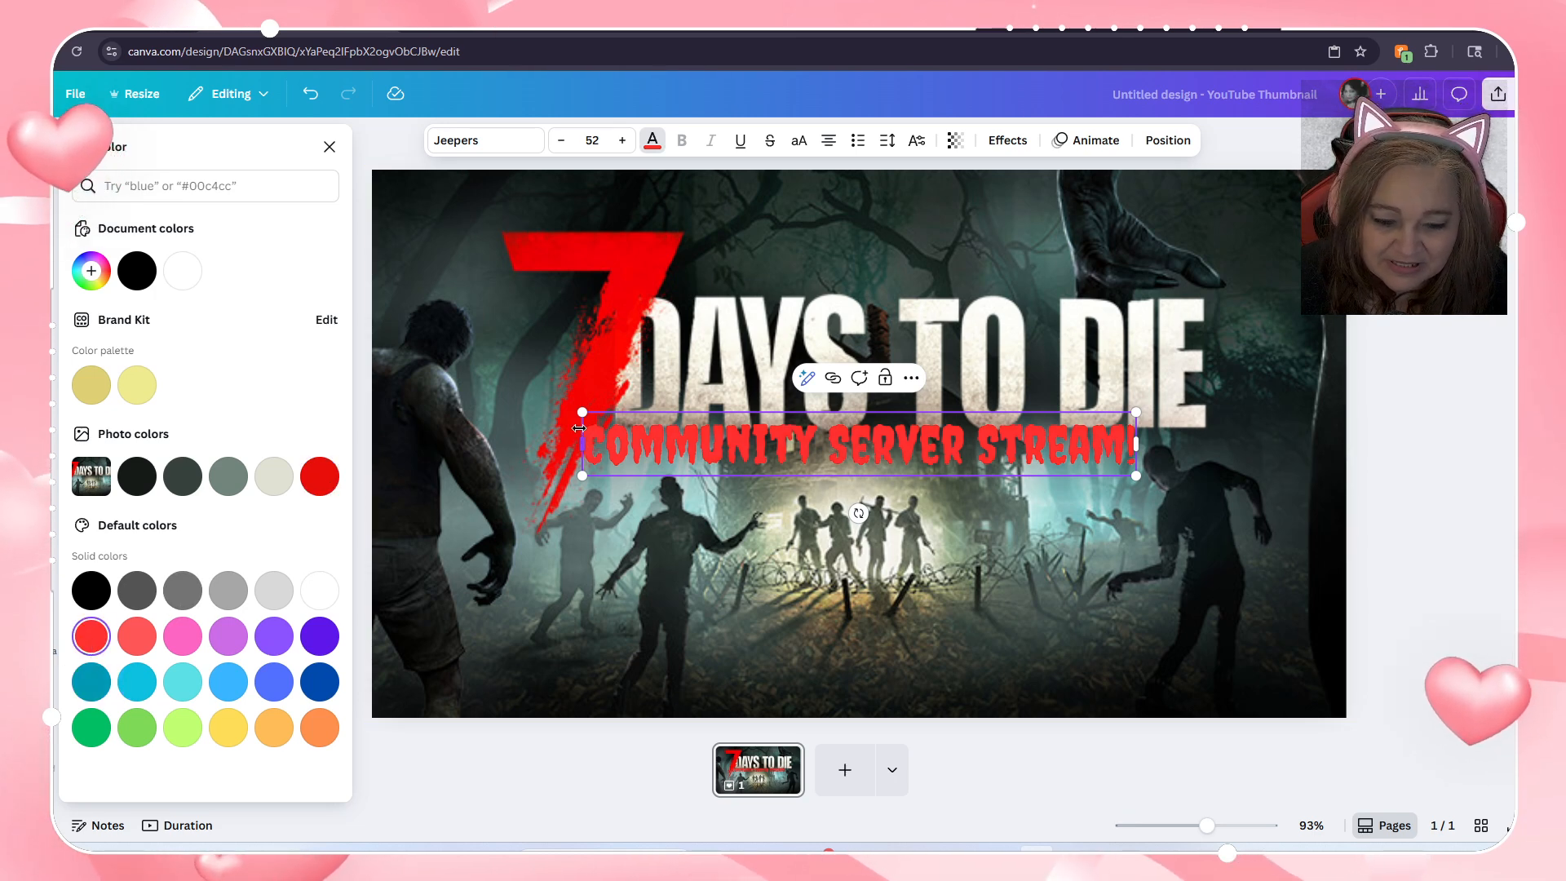
click(319, 481)
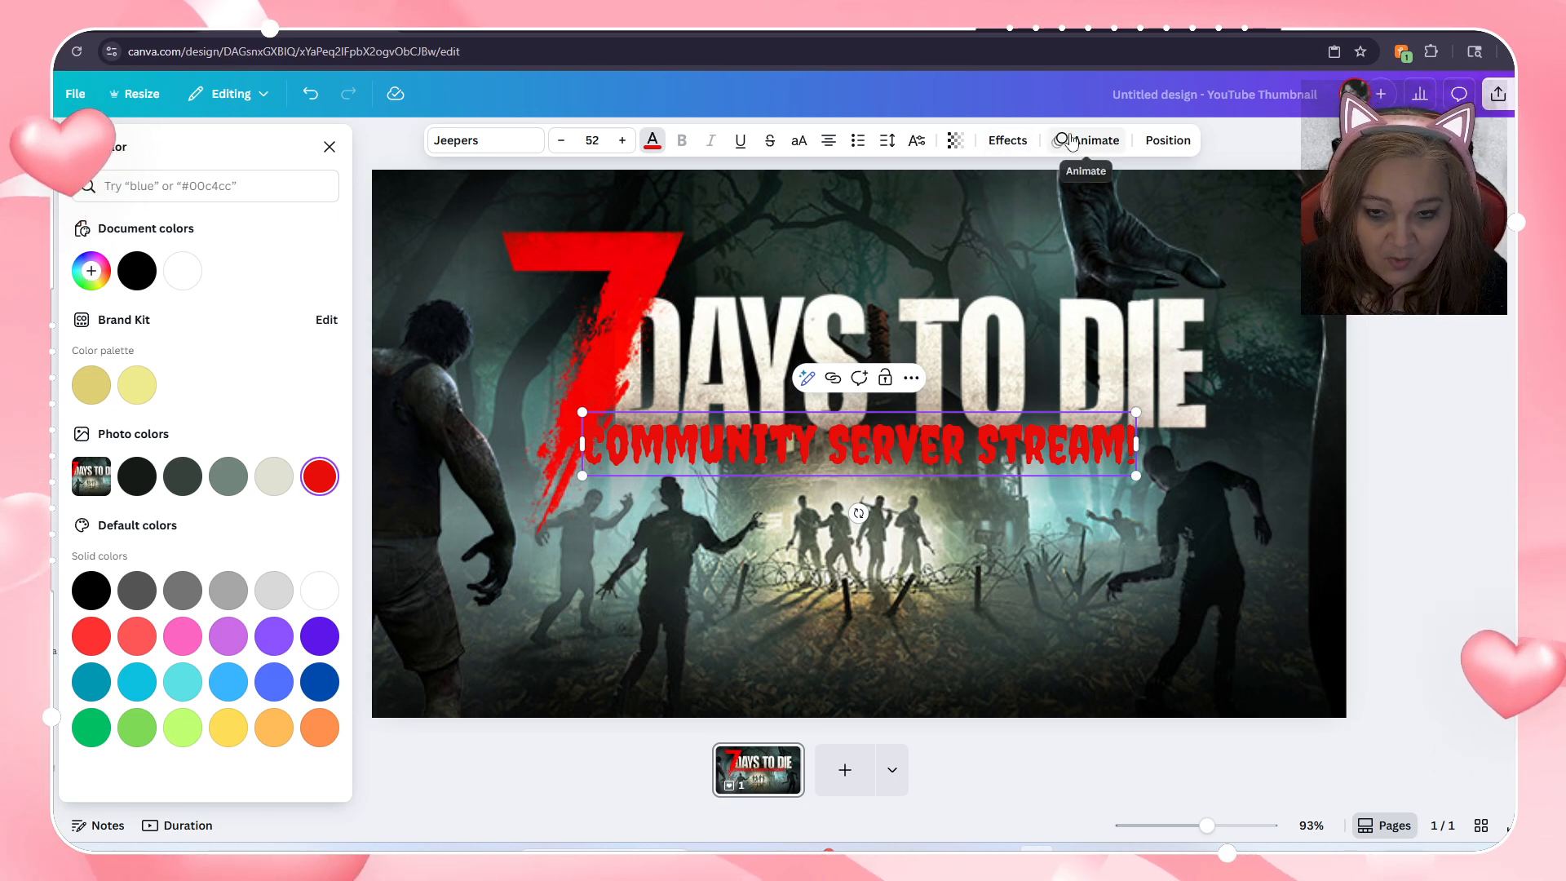
Step: Try a Shadow effect on the heading in black and in yellow #ffde59, and reset the effect style to None
click(1011, 142)
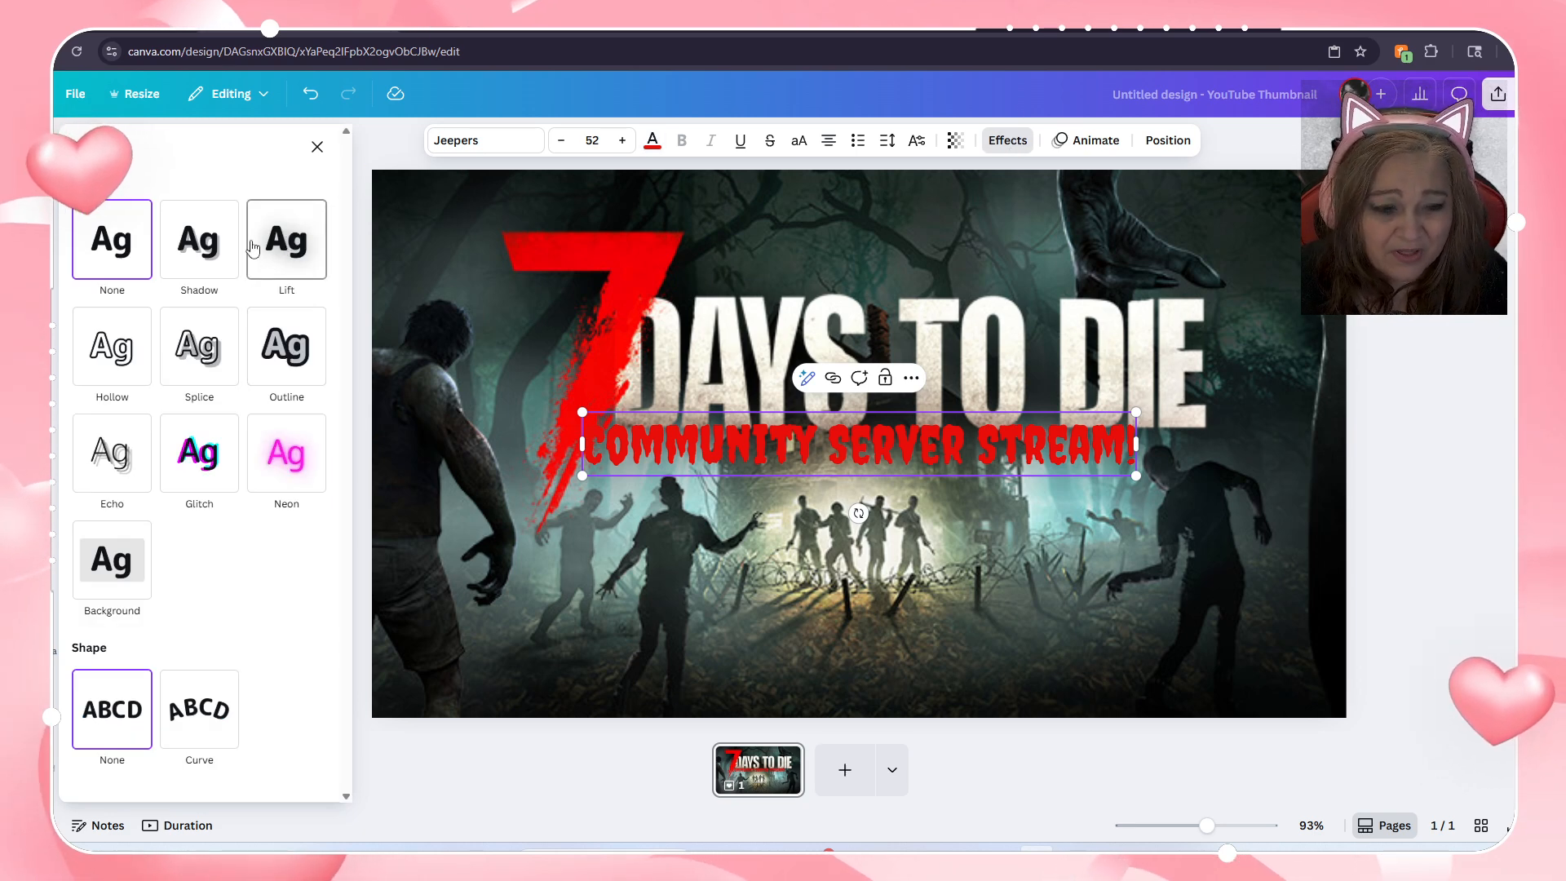
click(200, 251)
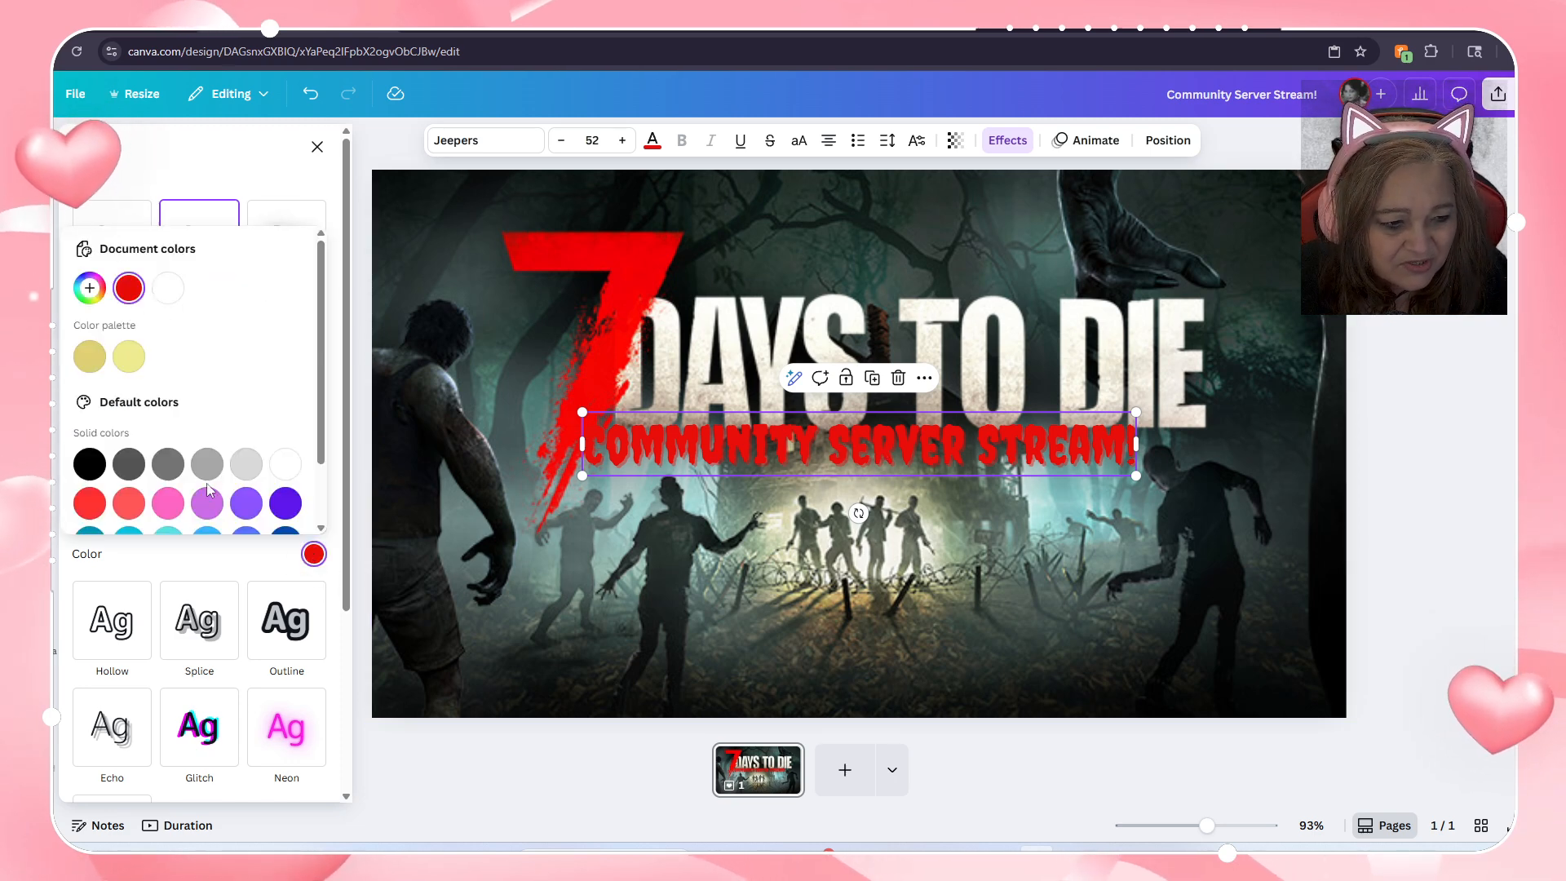
click(89, 465)
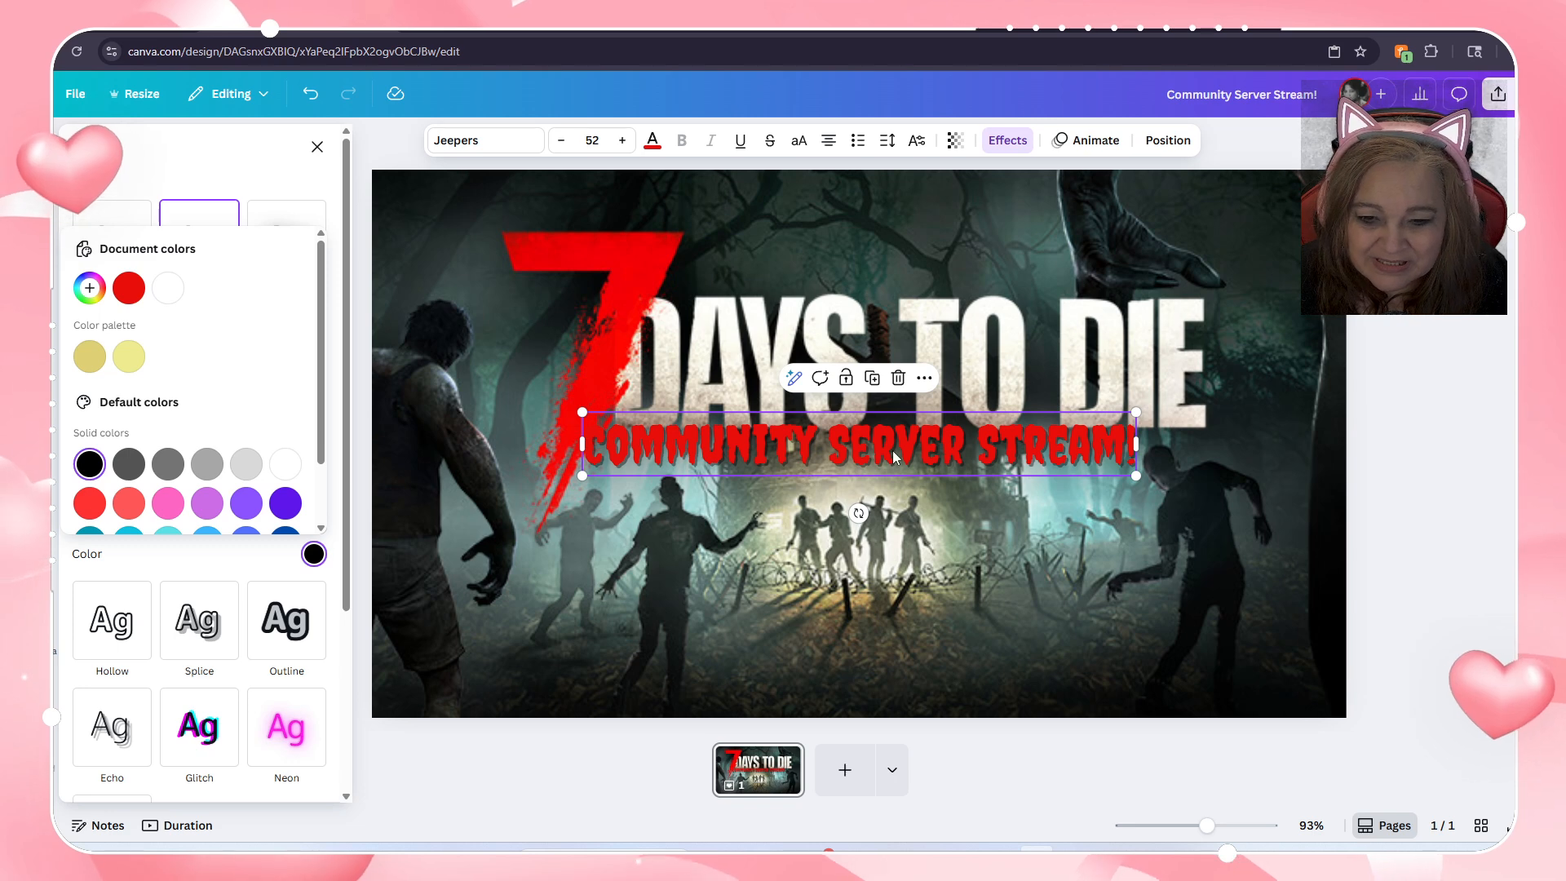
scroll(212, 514, down, 2)
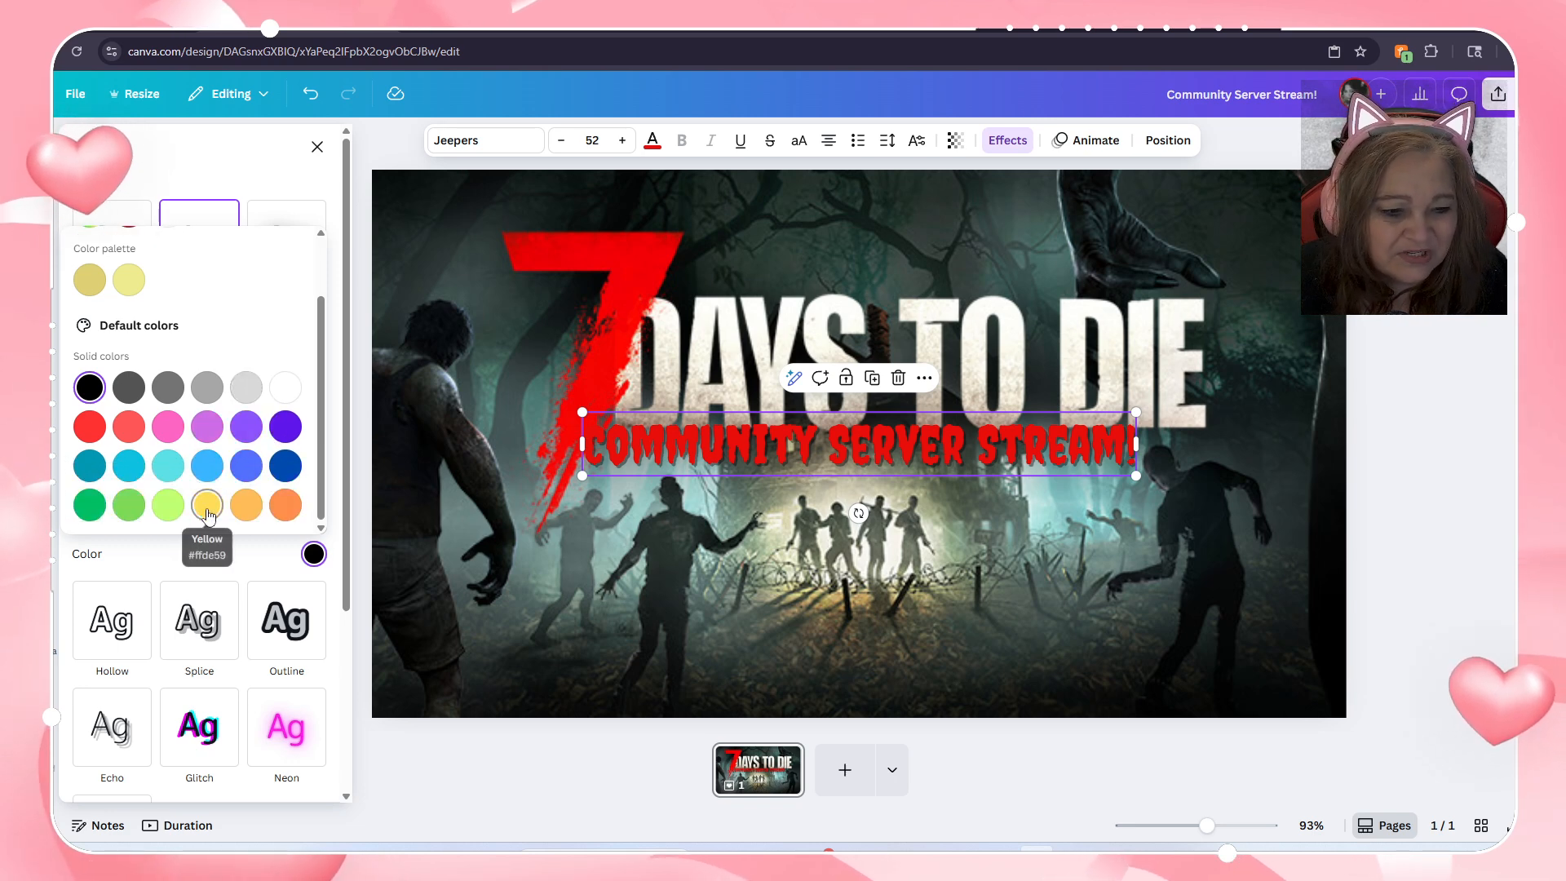
click(207, 506)
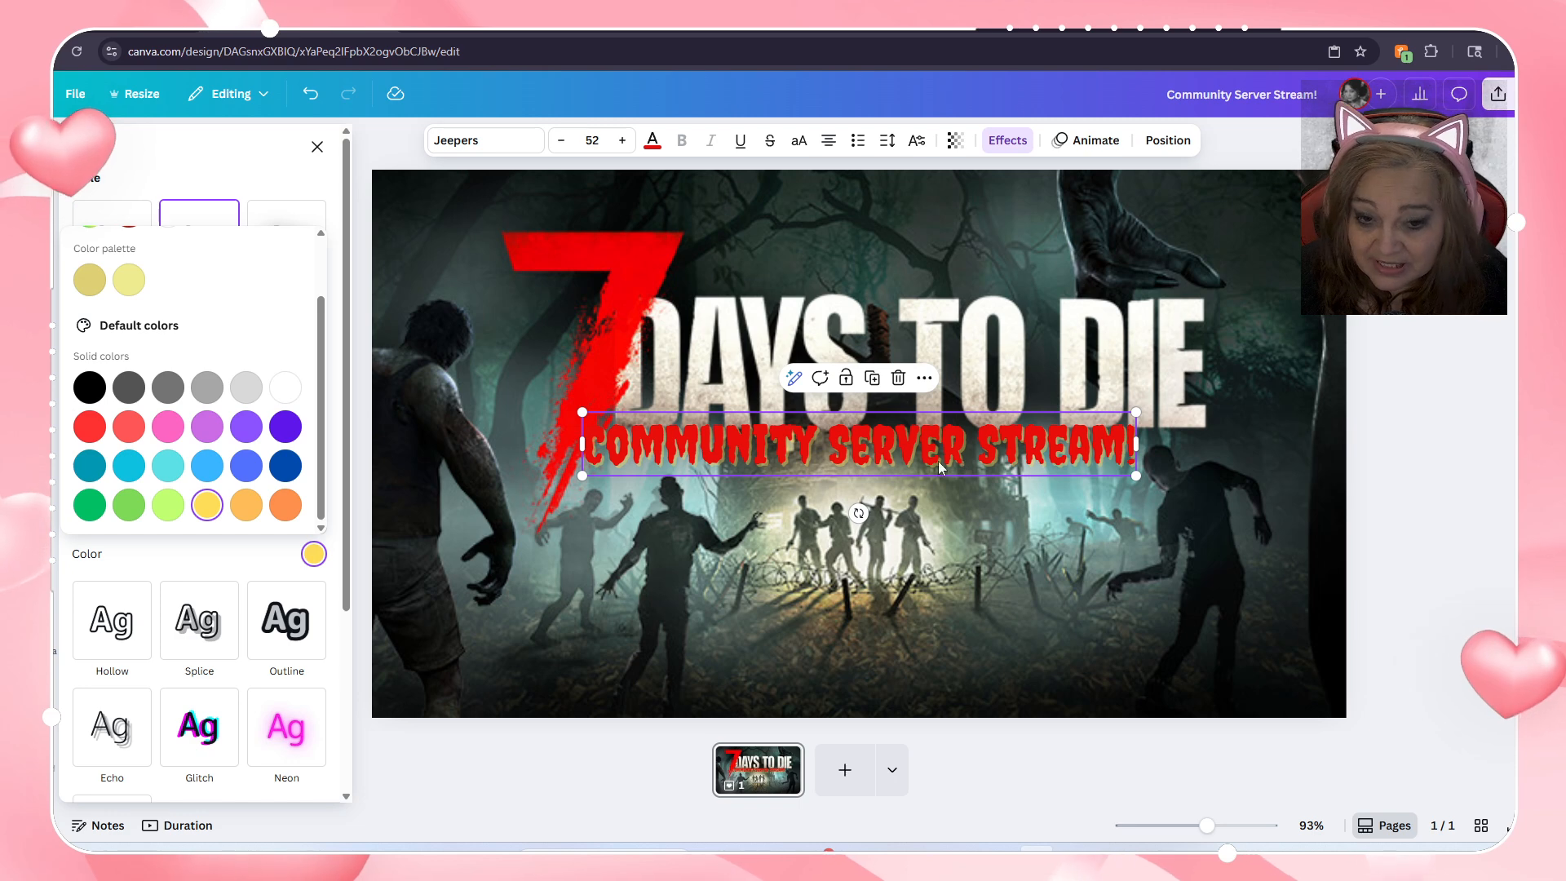
click(235, 173)
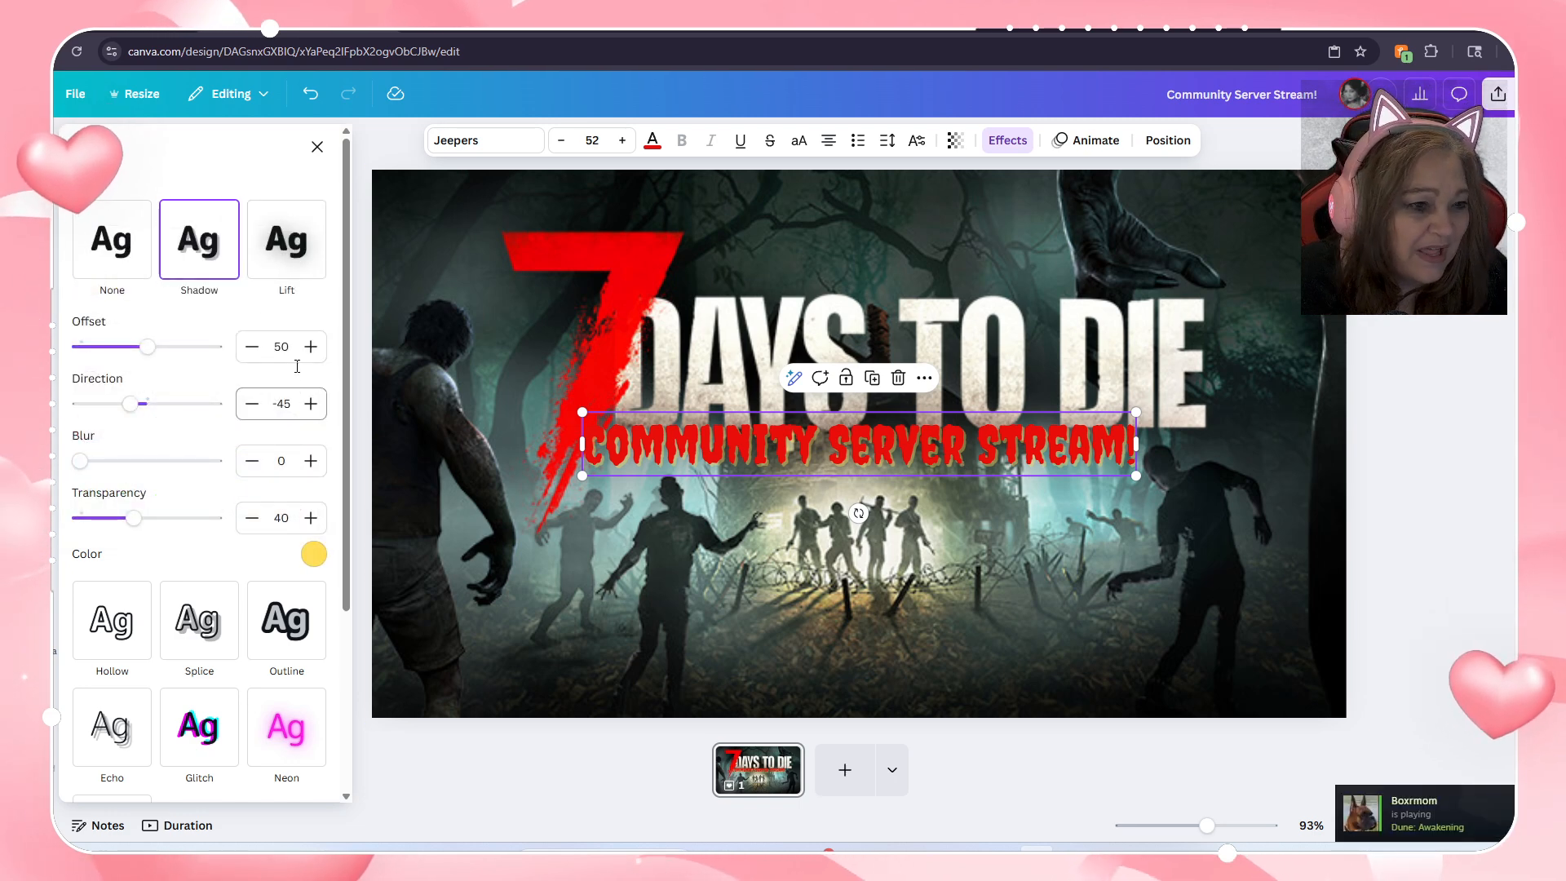
click(118, 245)
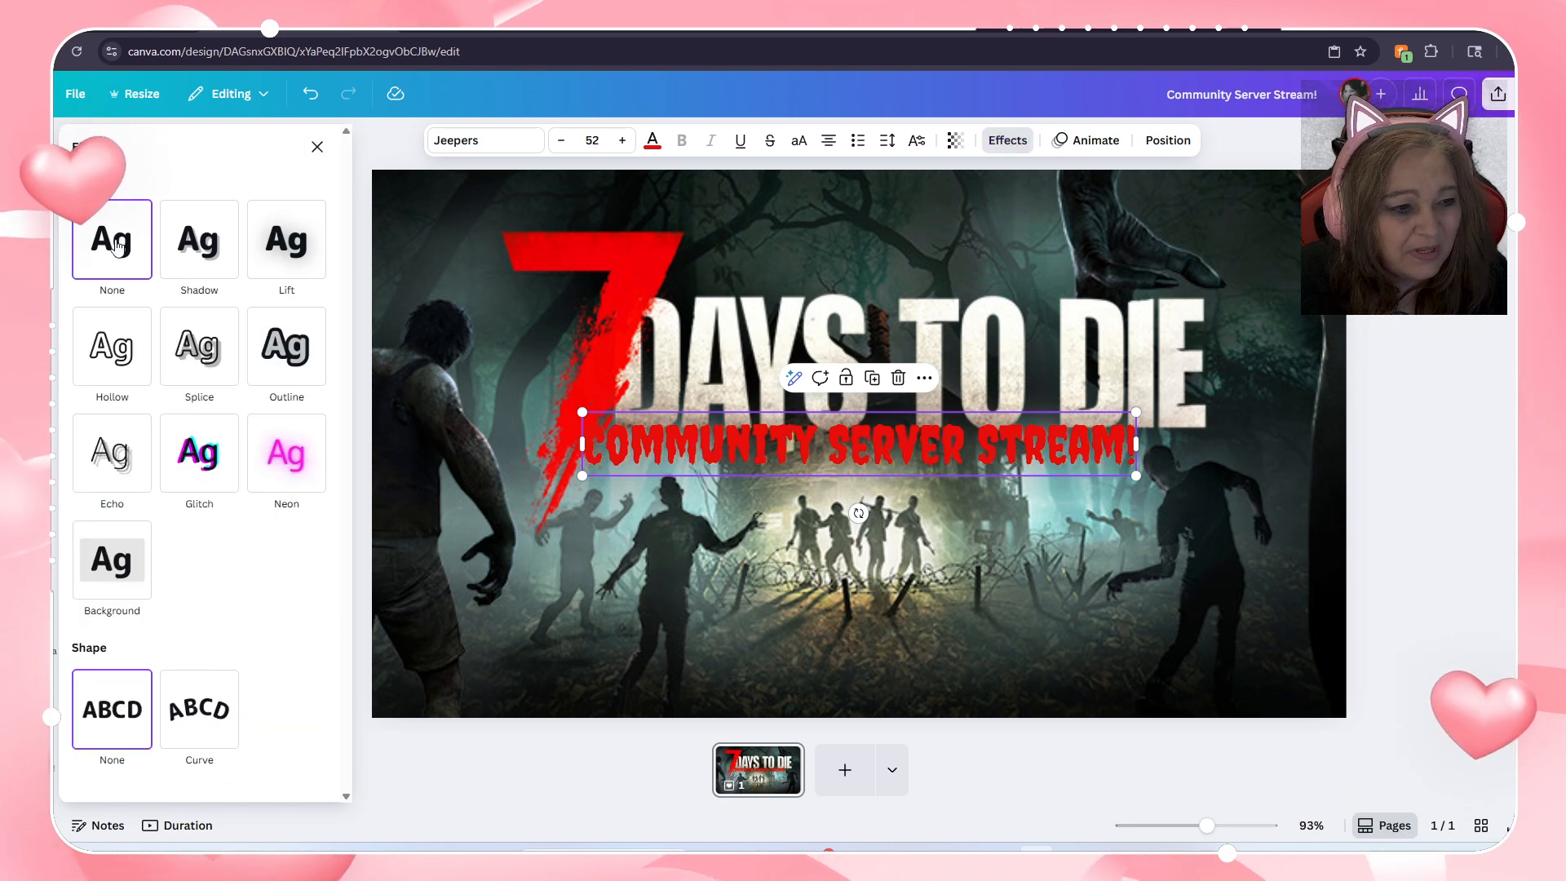
Step: Compare the Splice and Hollow effects on the heading, and apply a black Outline effect with a thickness of 179
click(195, 366)
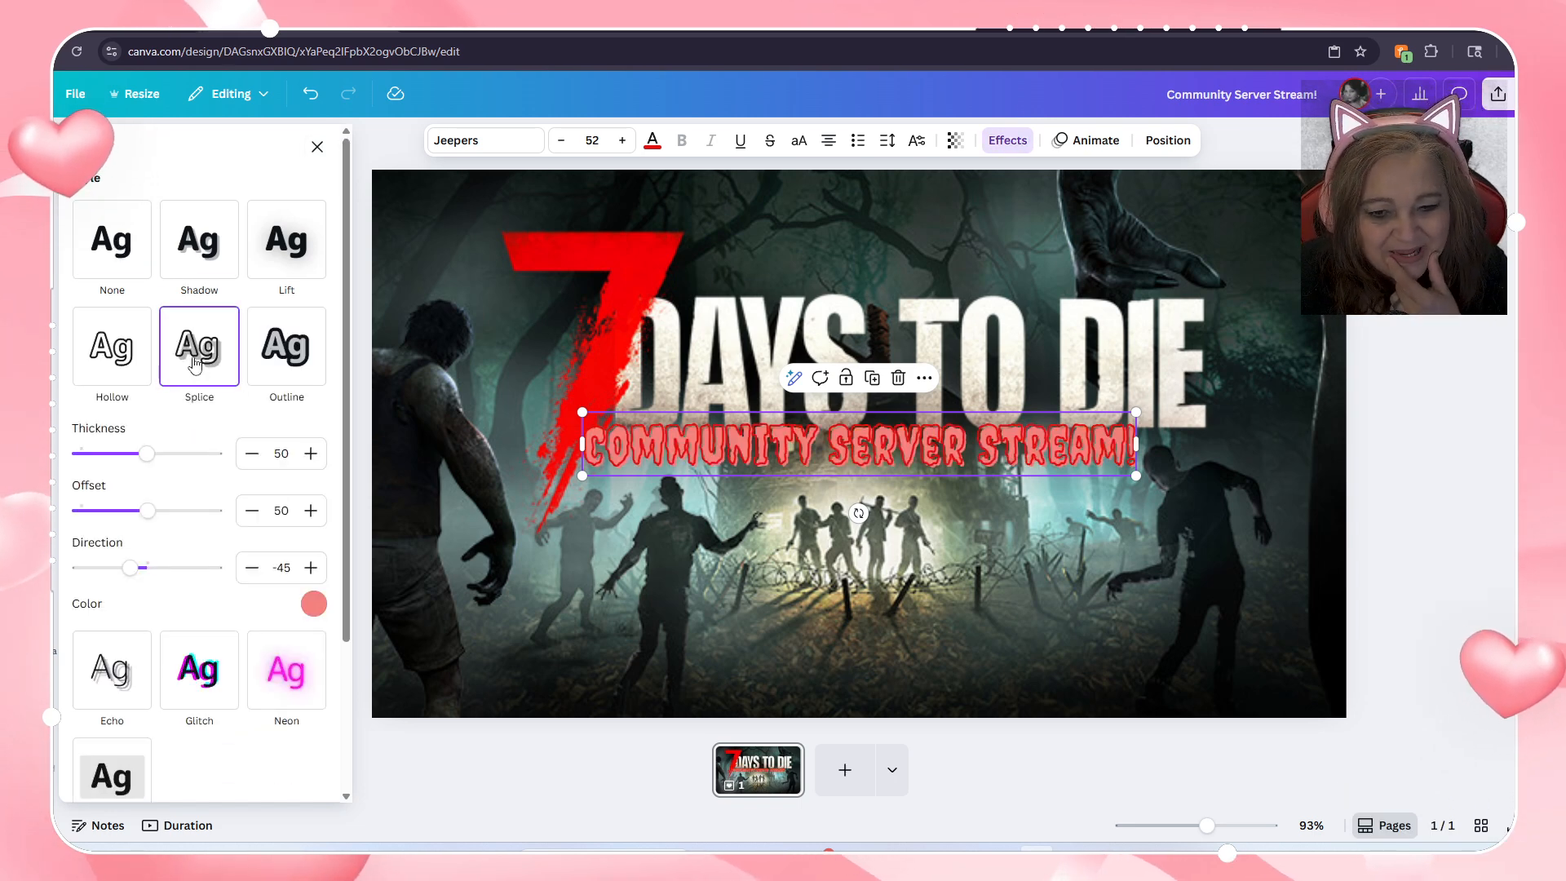
click(119, 351)
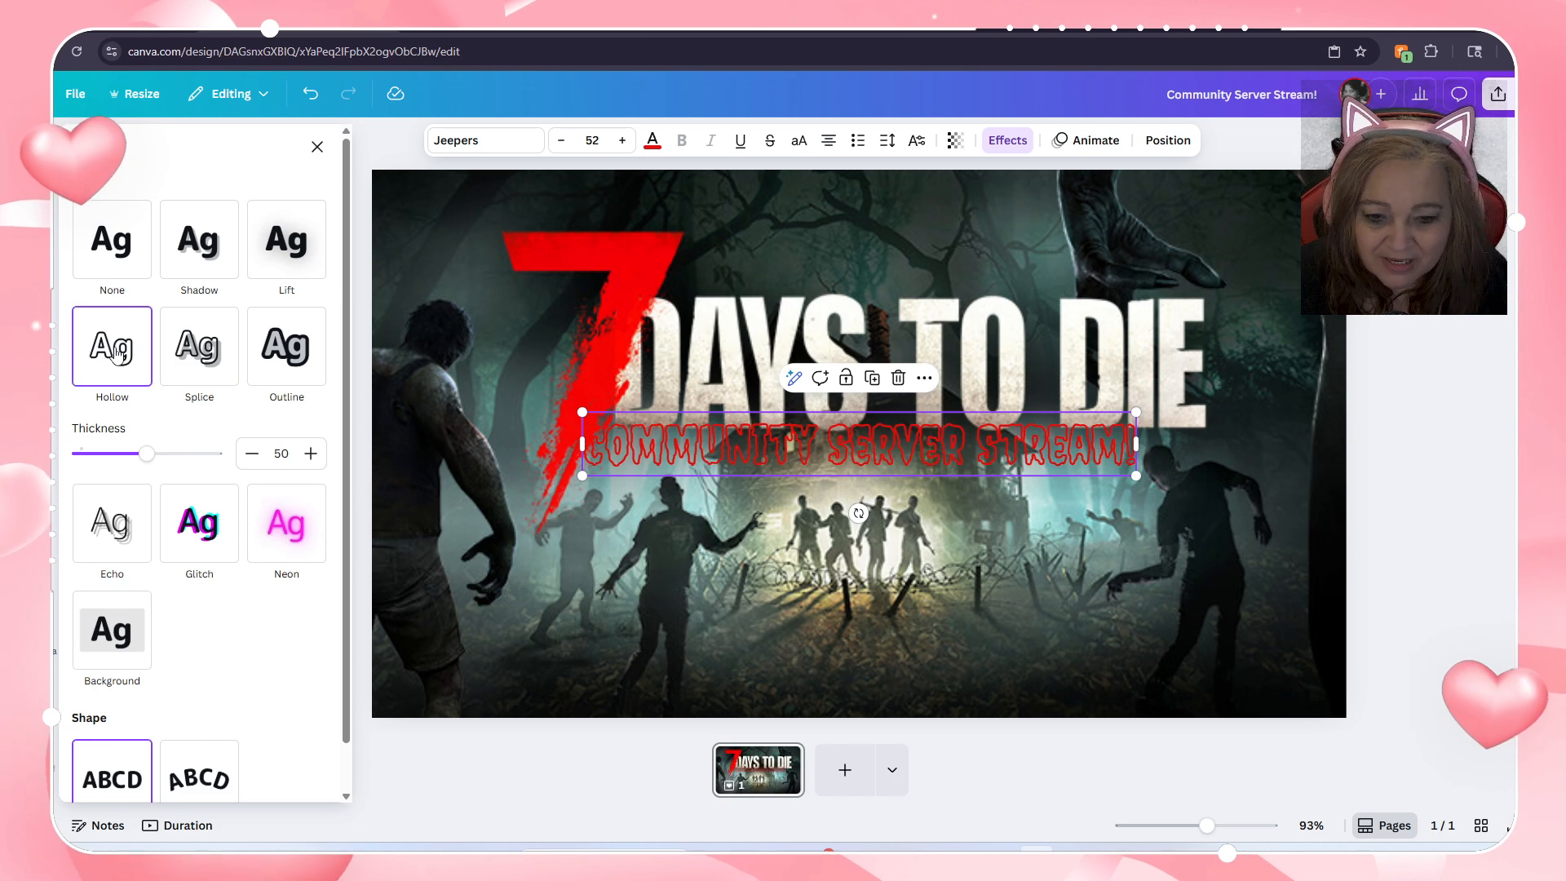
click(287, 362)
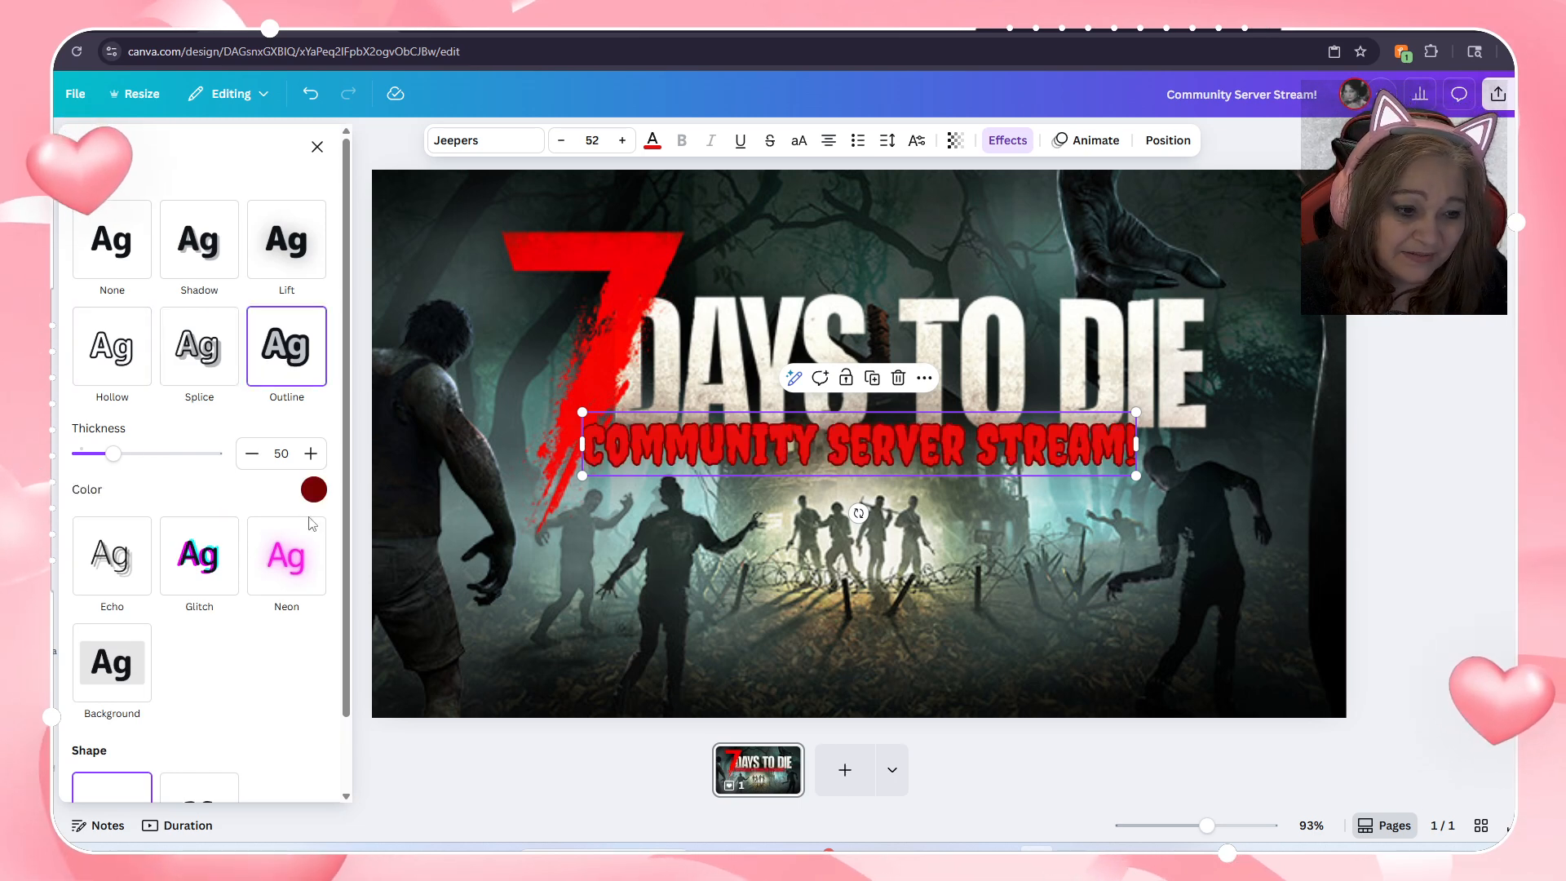
click(314, 489)
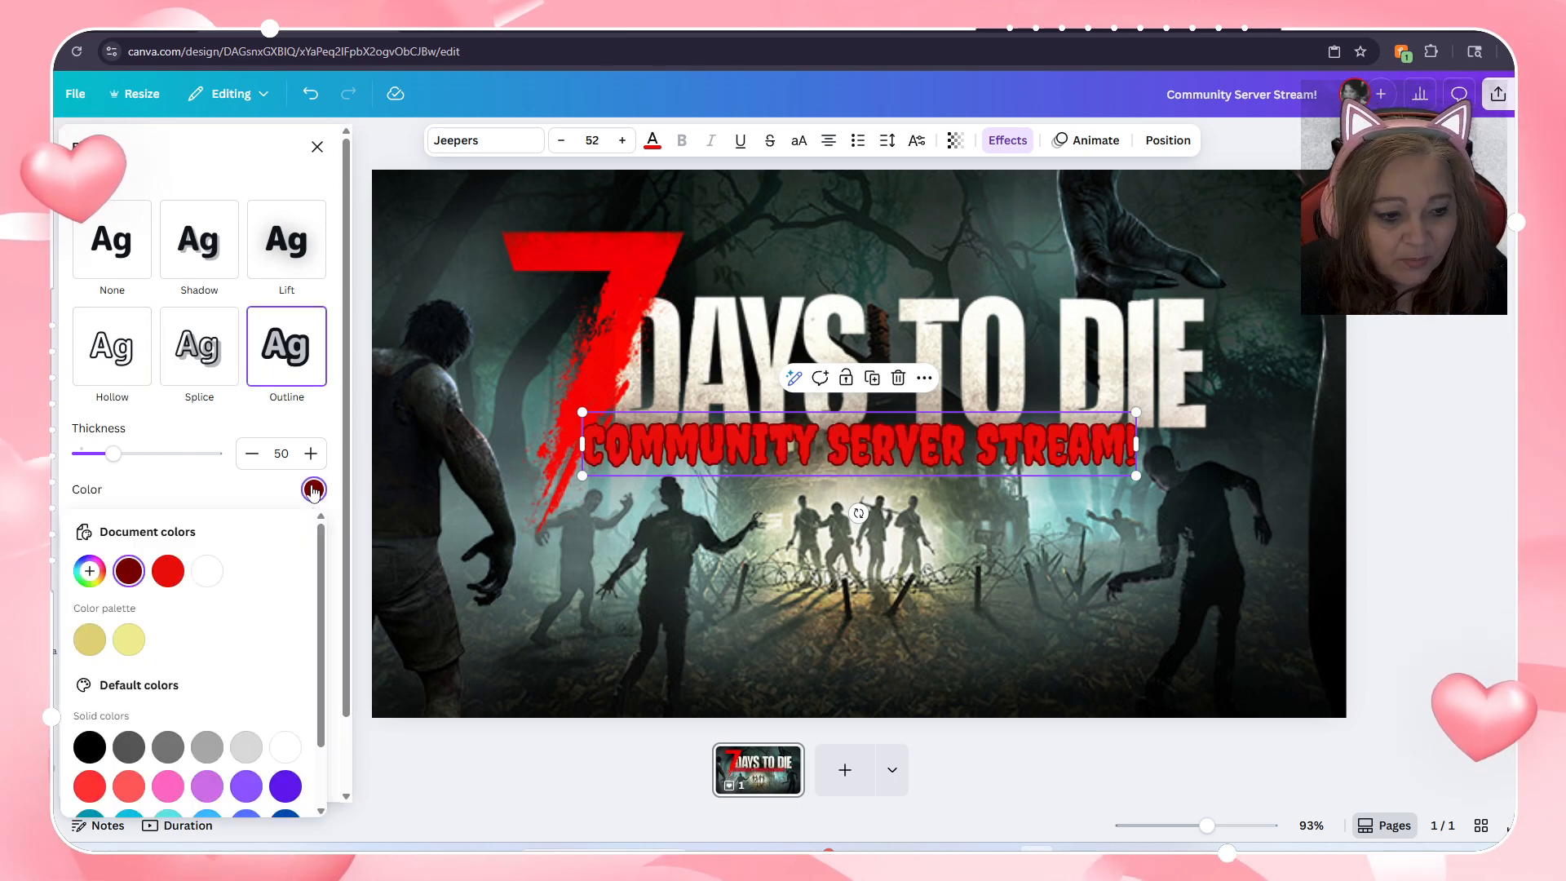
click(90, 747)
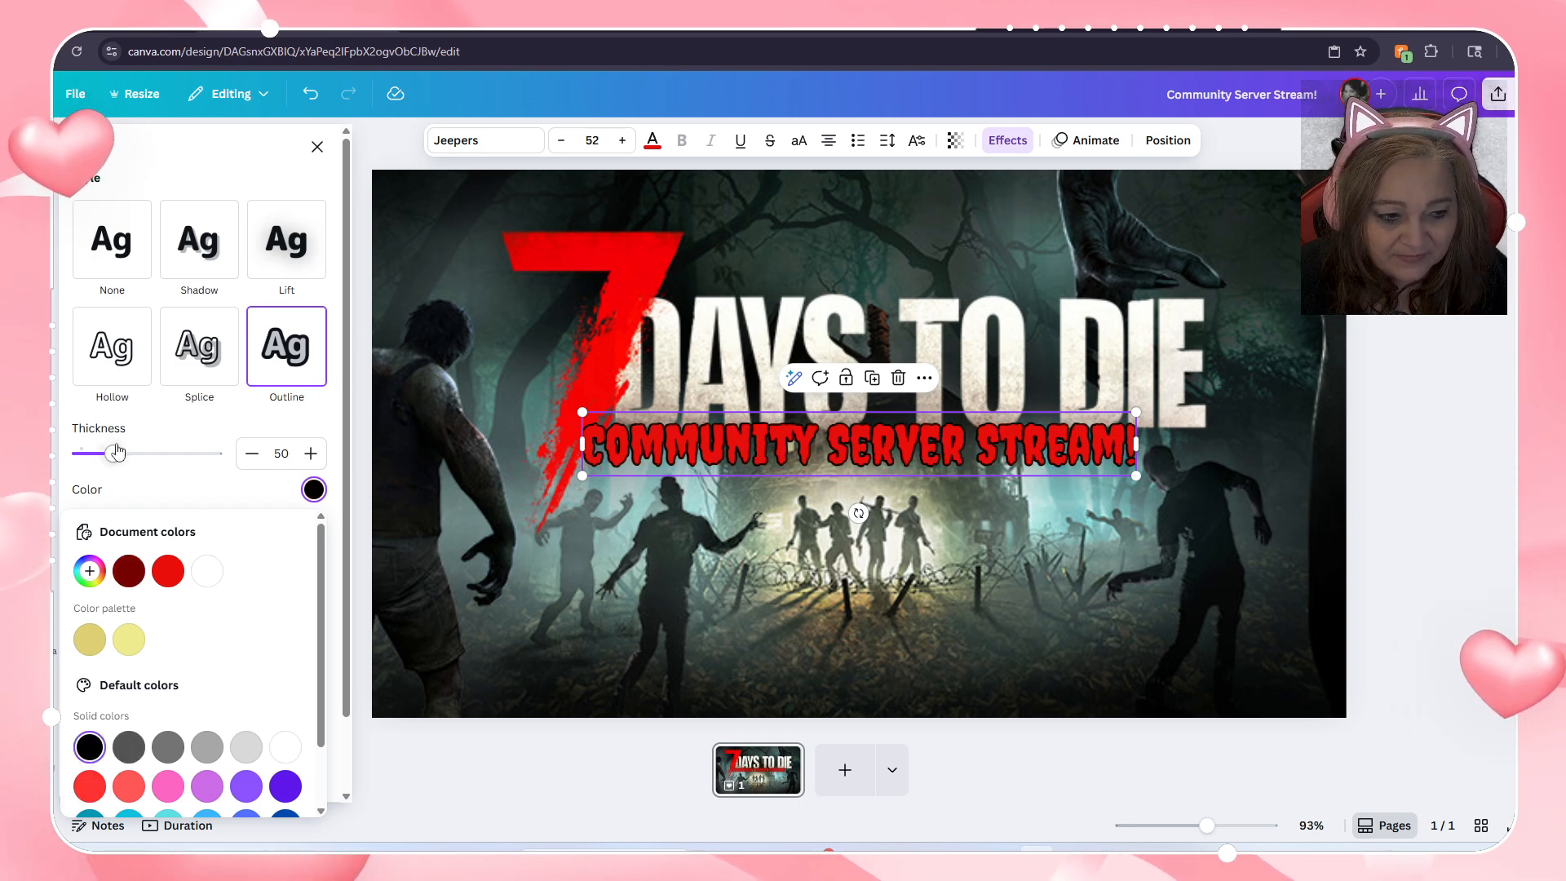
drag(112, 460, 203, 467)
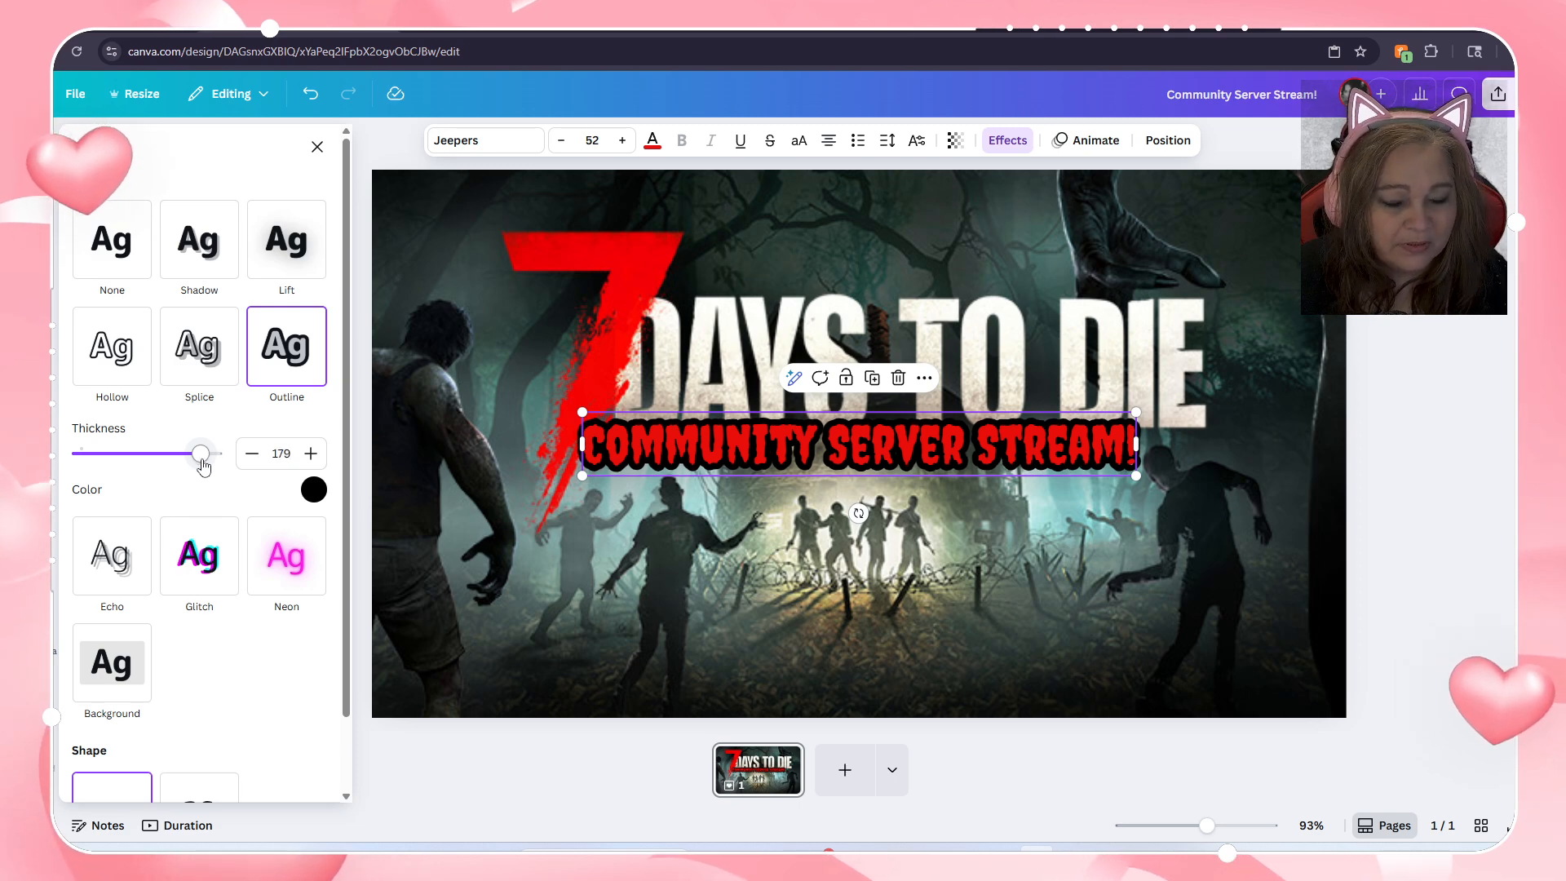
Step: Move the heading above the "Days to Die" lettering, beside the red 7, and enlarge it to a font size of about 56
drag(804, 450, 908, 265)
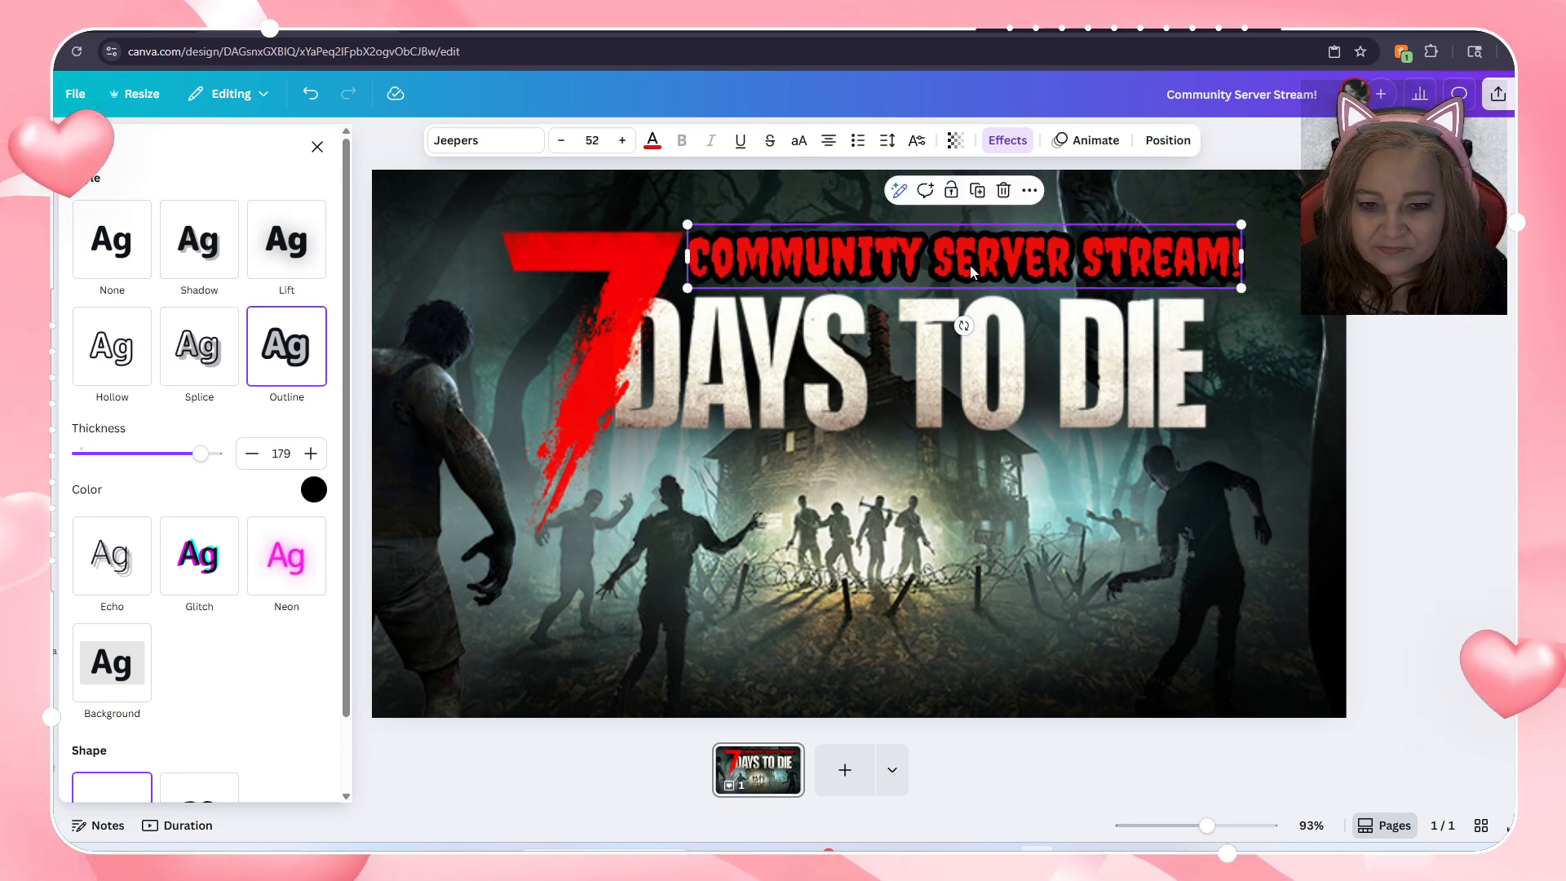
drag(1242, 288, 1286, 293)
drag(1007, 239, 1004, 234)
click(907, 534)
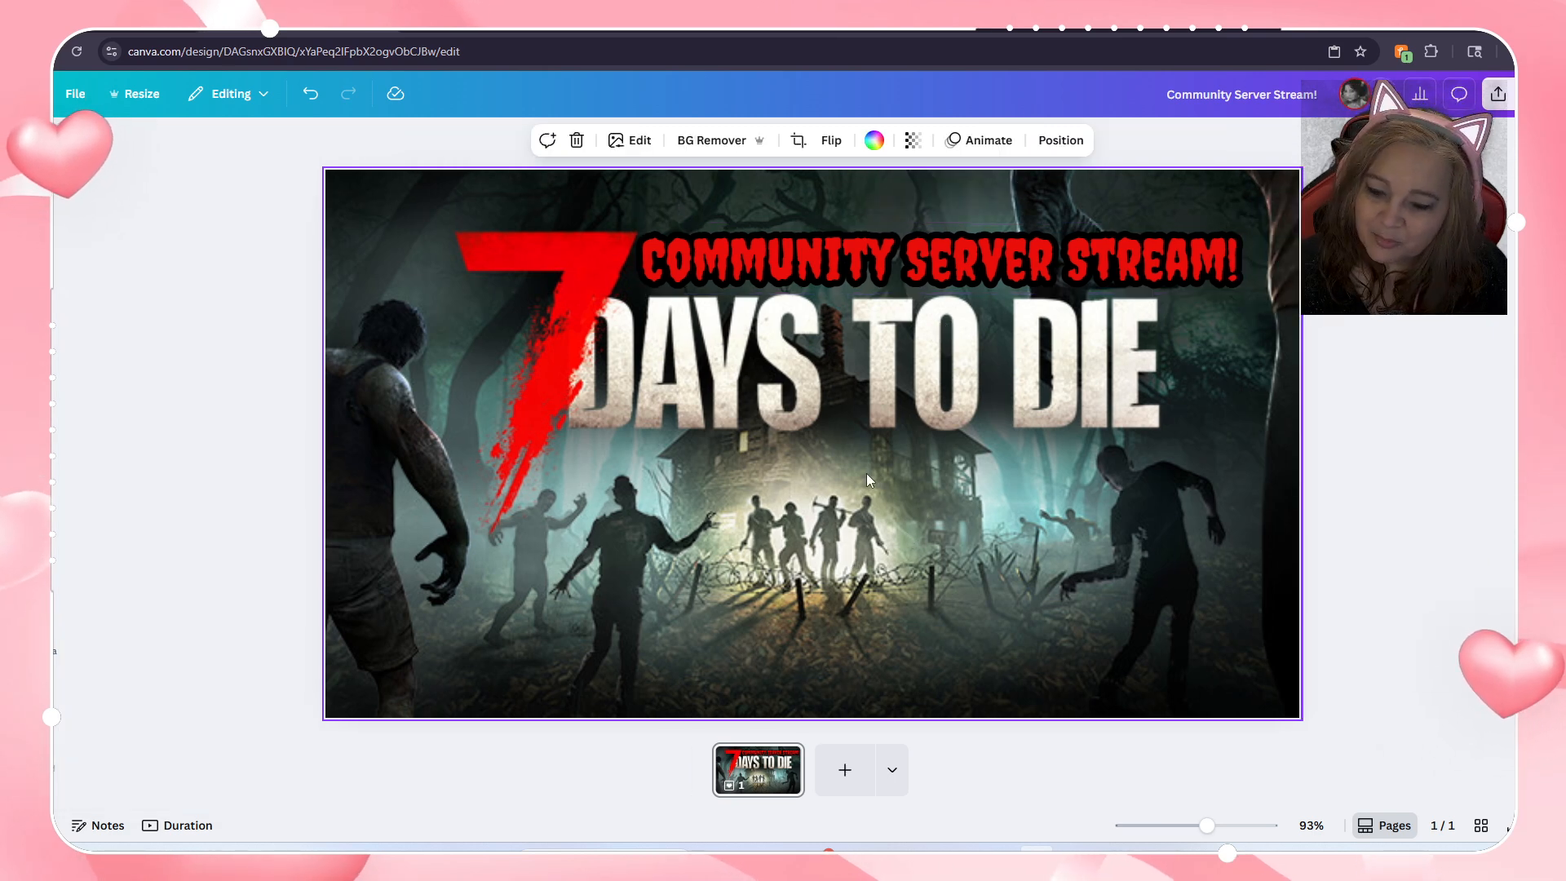
click(739, 259)
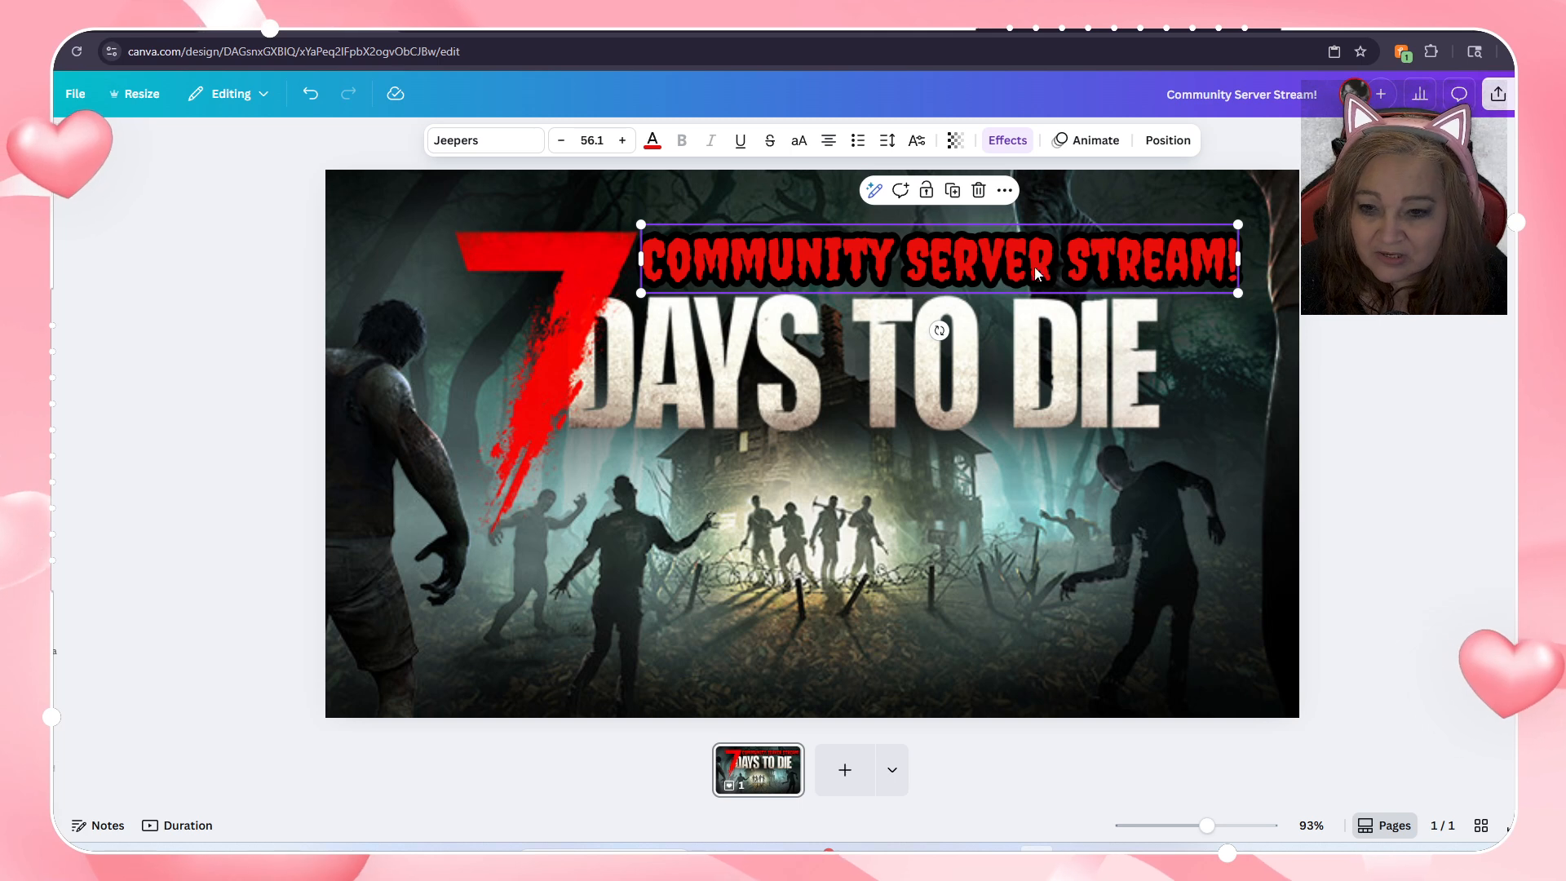
Step: Duplicate the "Community Server Stream!" heading and place the copy just below the "Days to Die" lettering
click(948, 255)
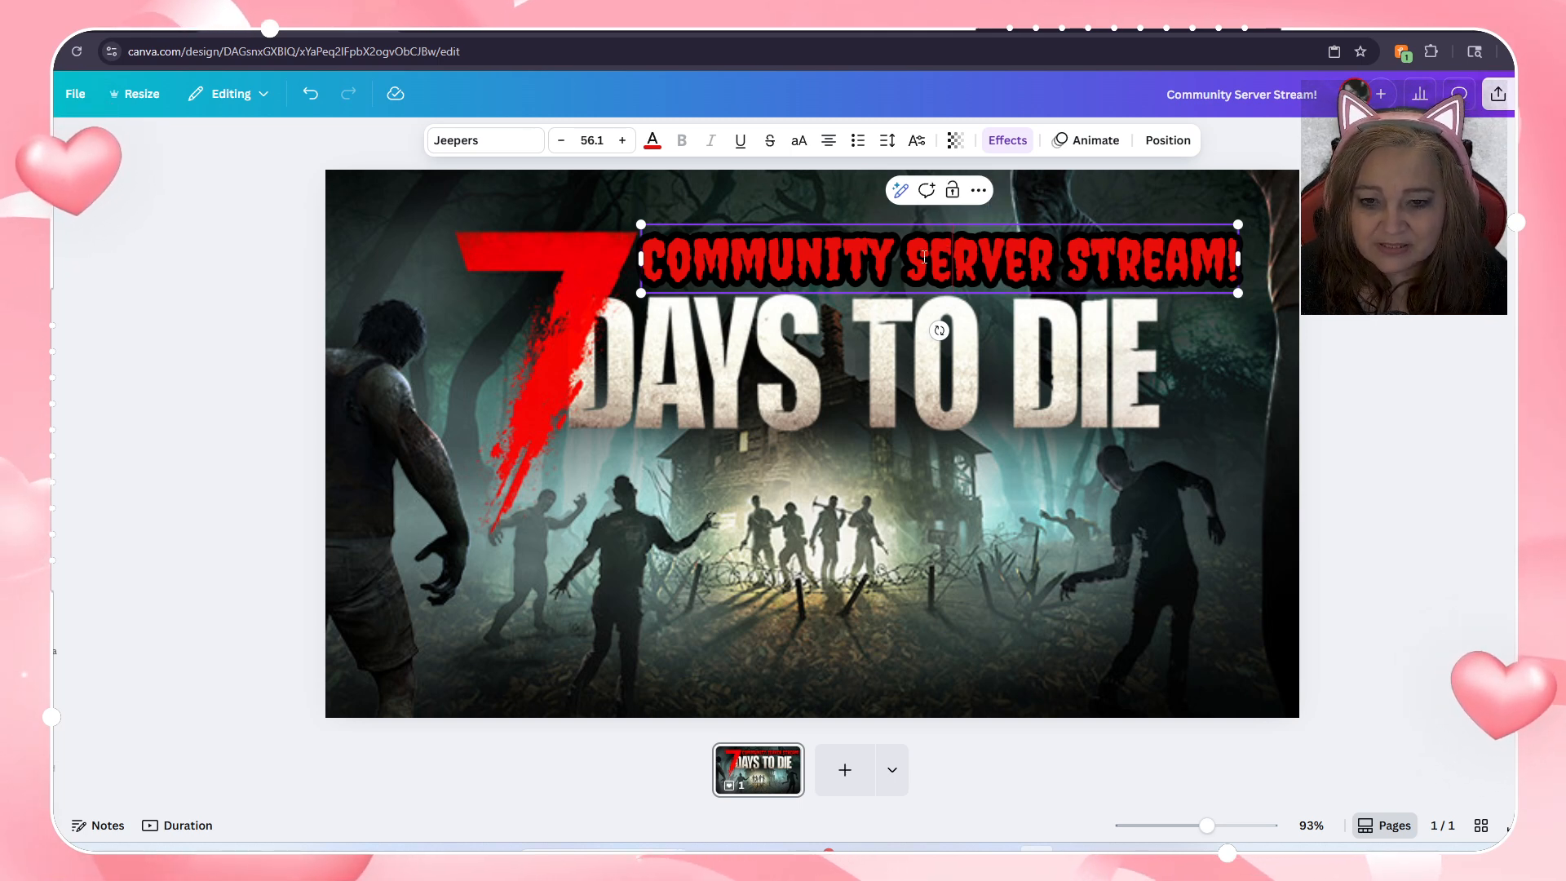
click(881, 515)
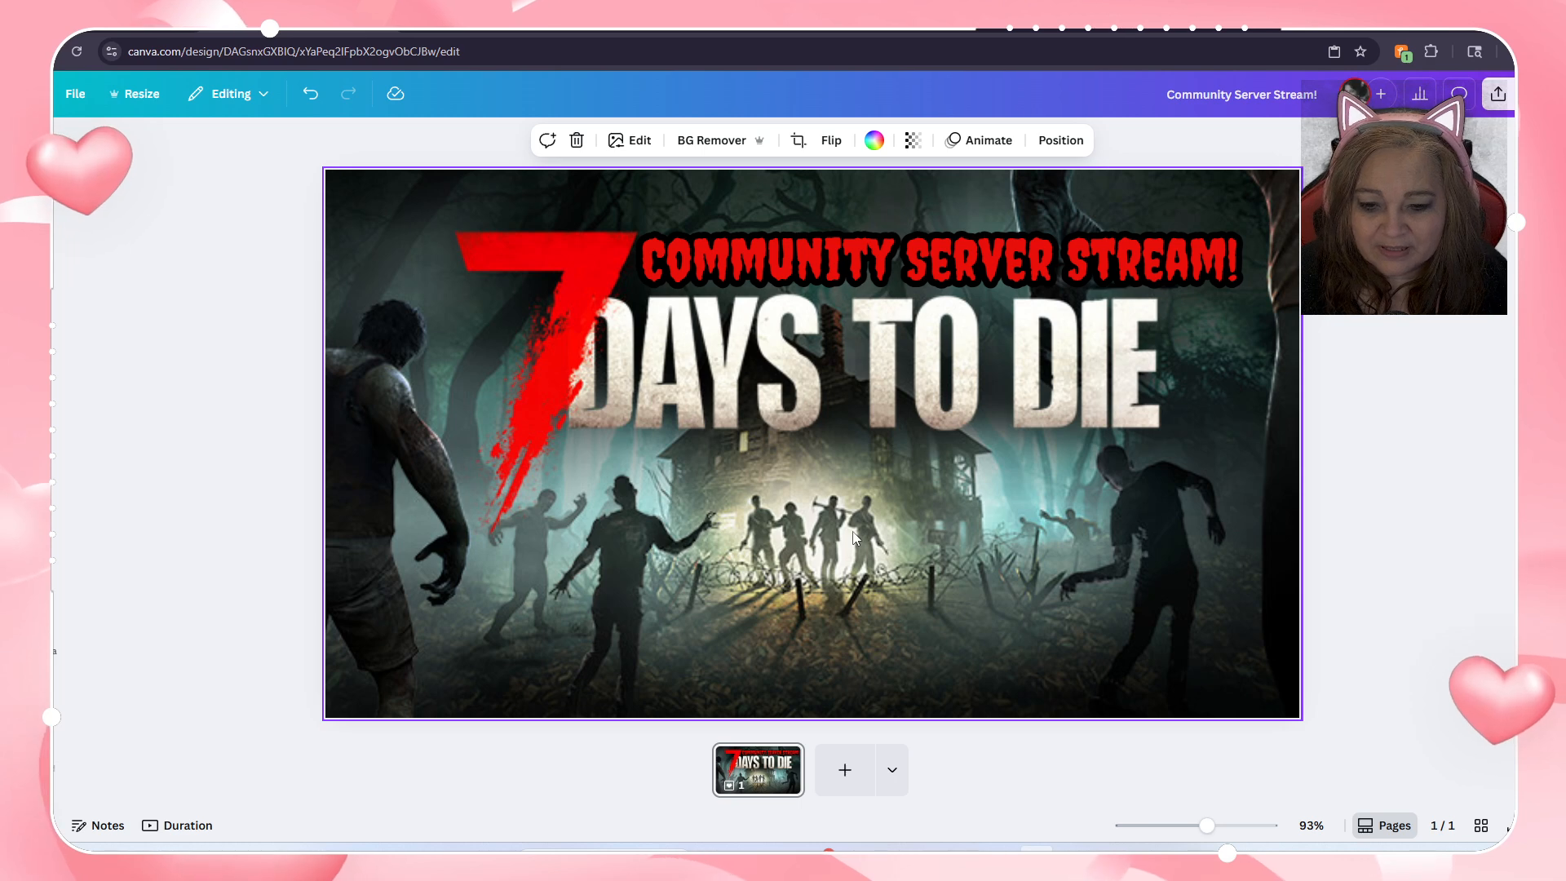
click(791, 252)
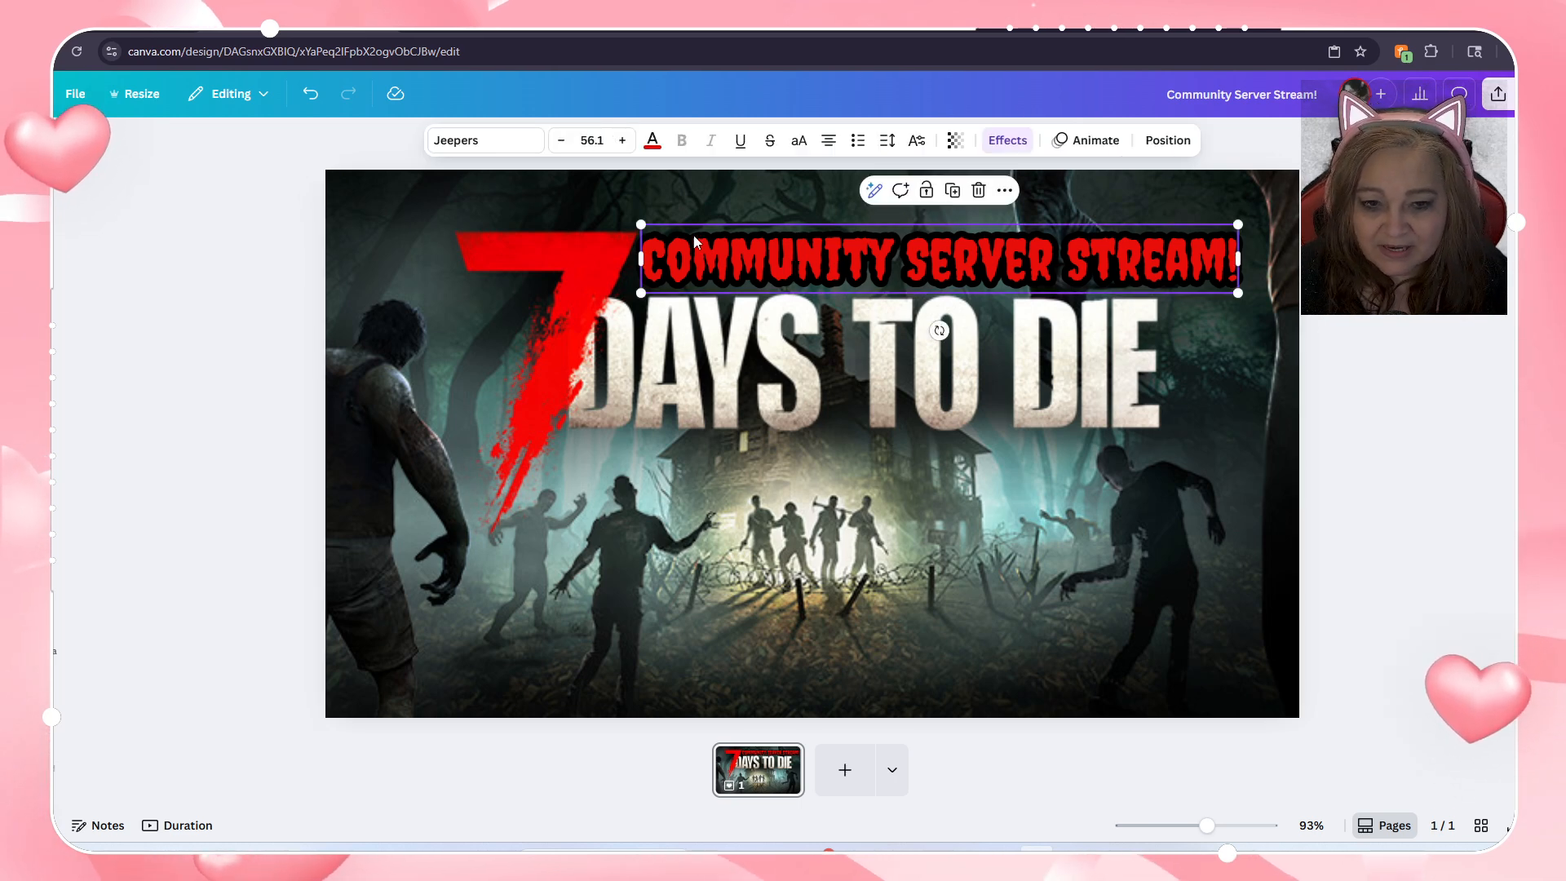
click(953, 192)
drag(929, 274, 902, 466)
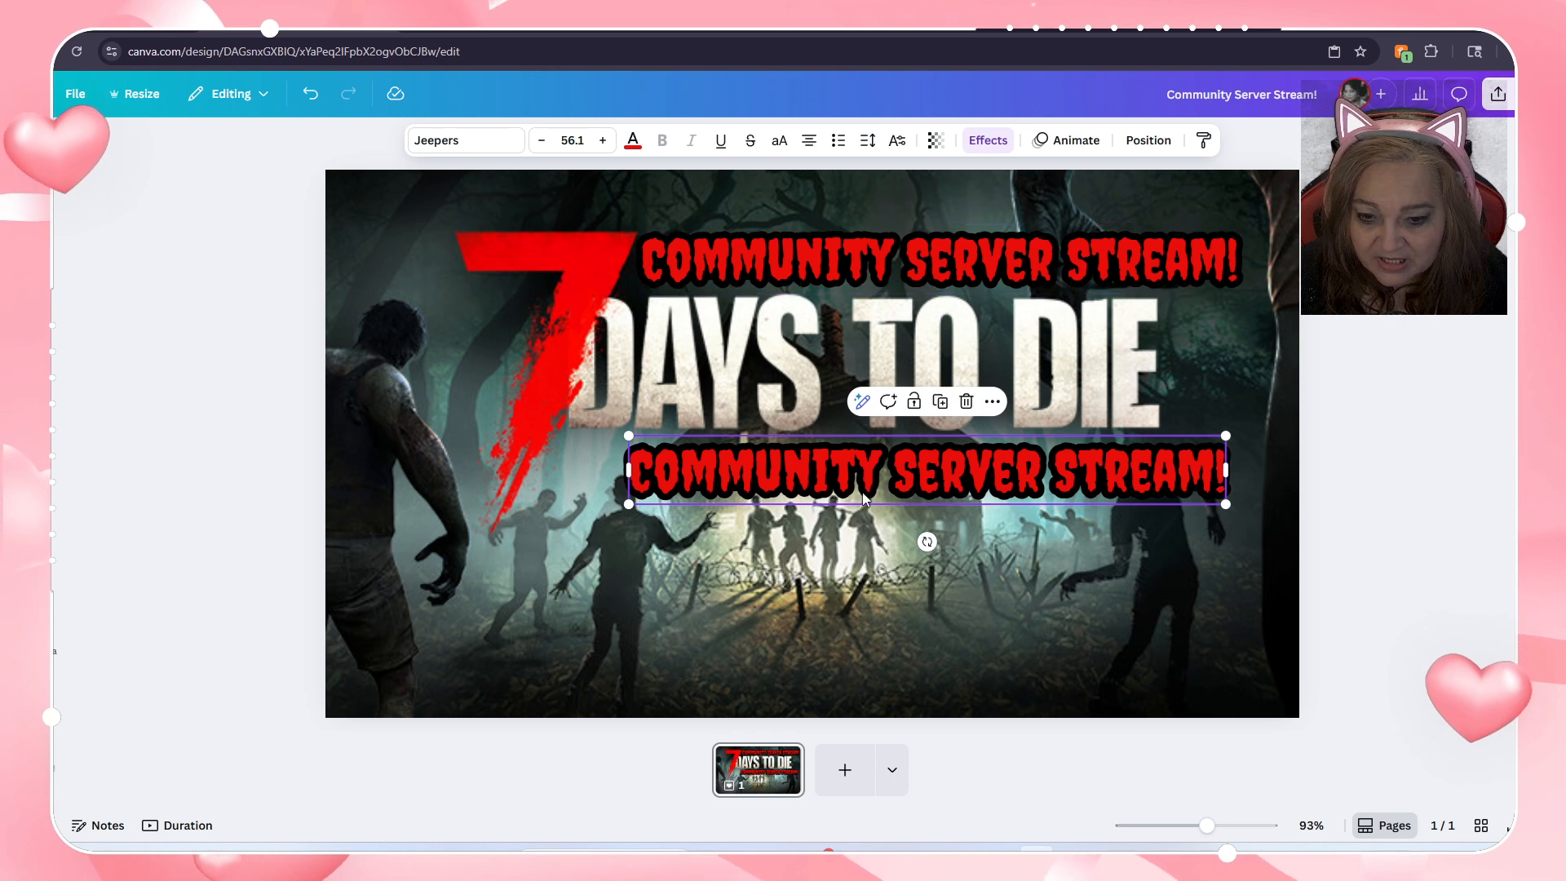
Step: Replace the copied heading's text with three lines: "THE FANG GANG", "AND" and "THE WOLF PACK"
click(945, 483)
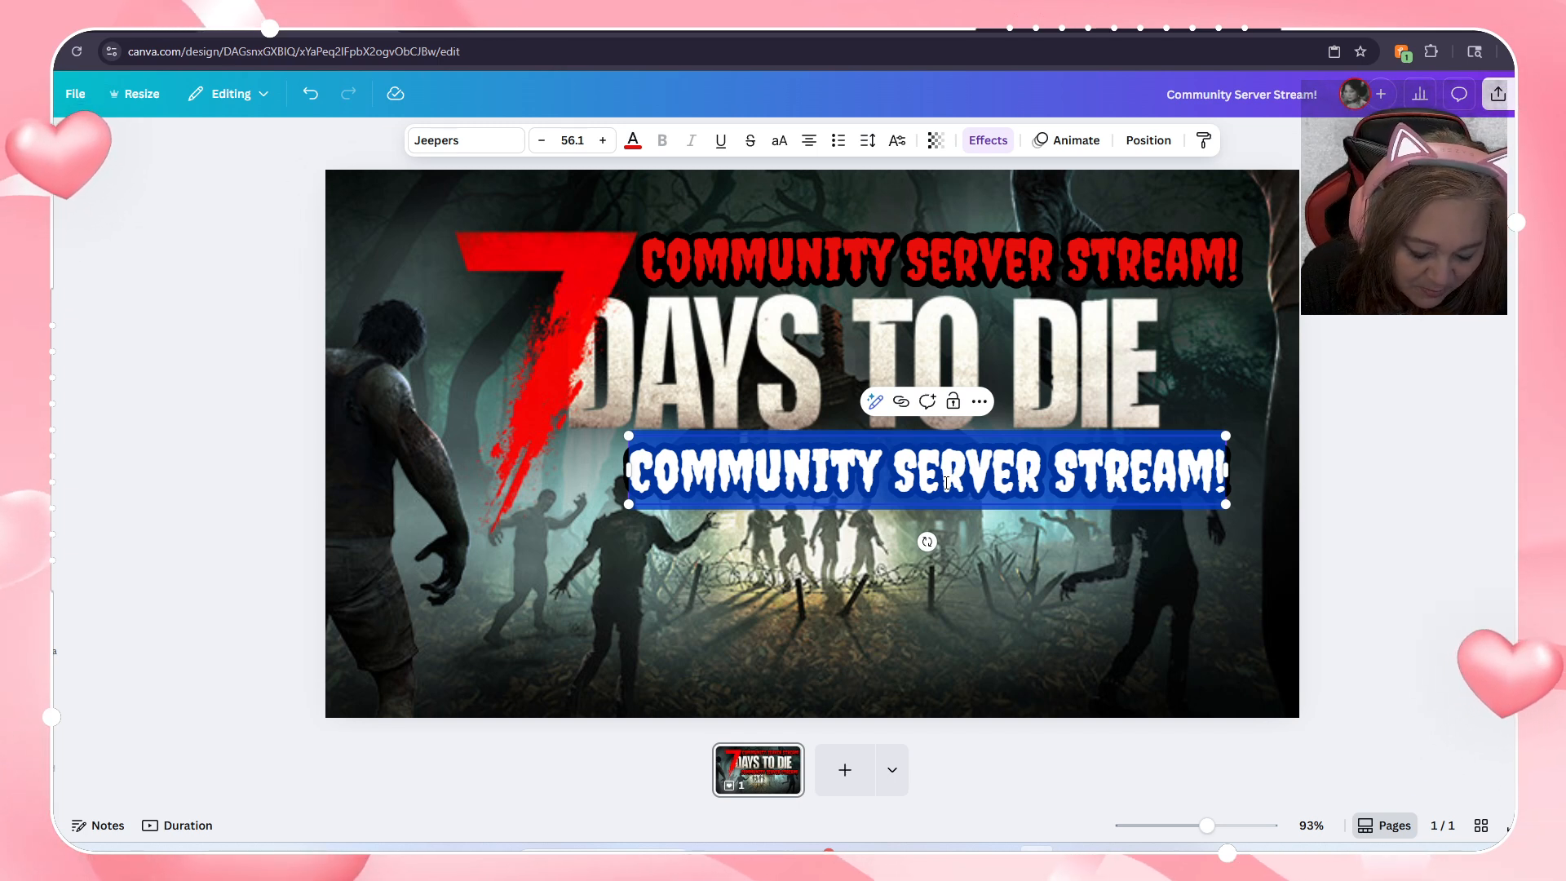
text(THE)
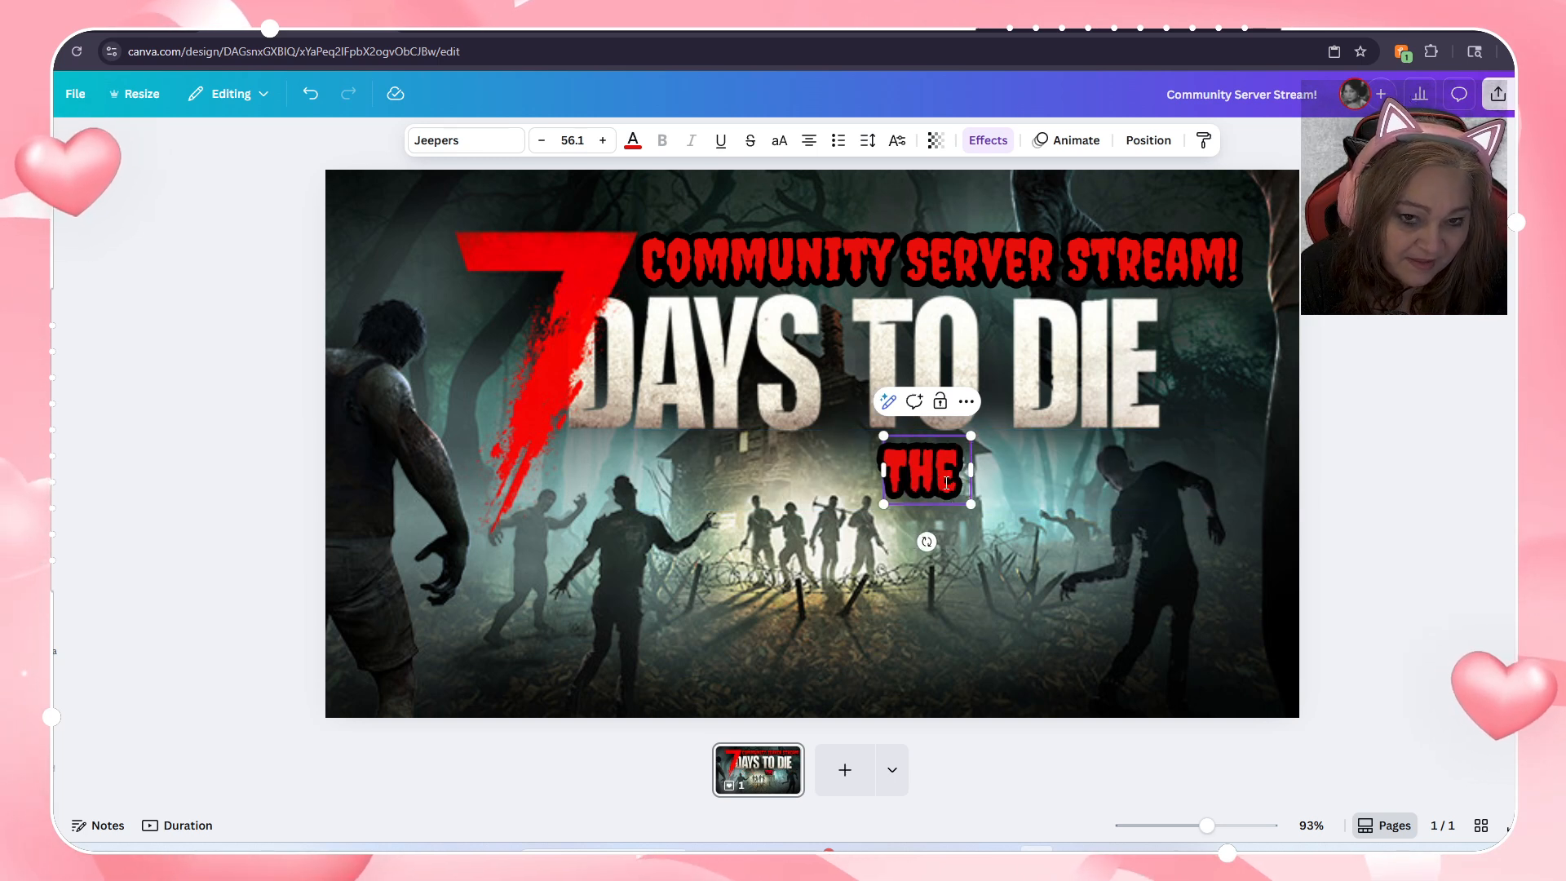
text( FANG)
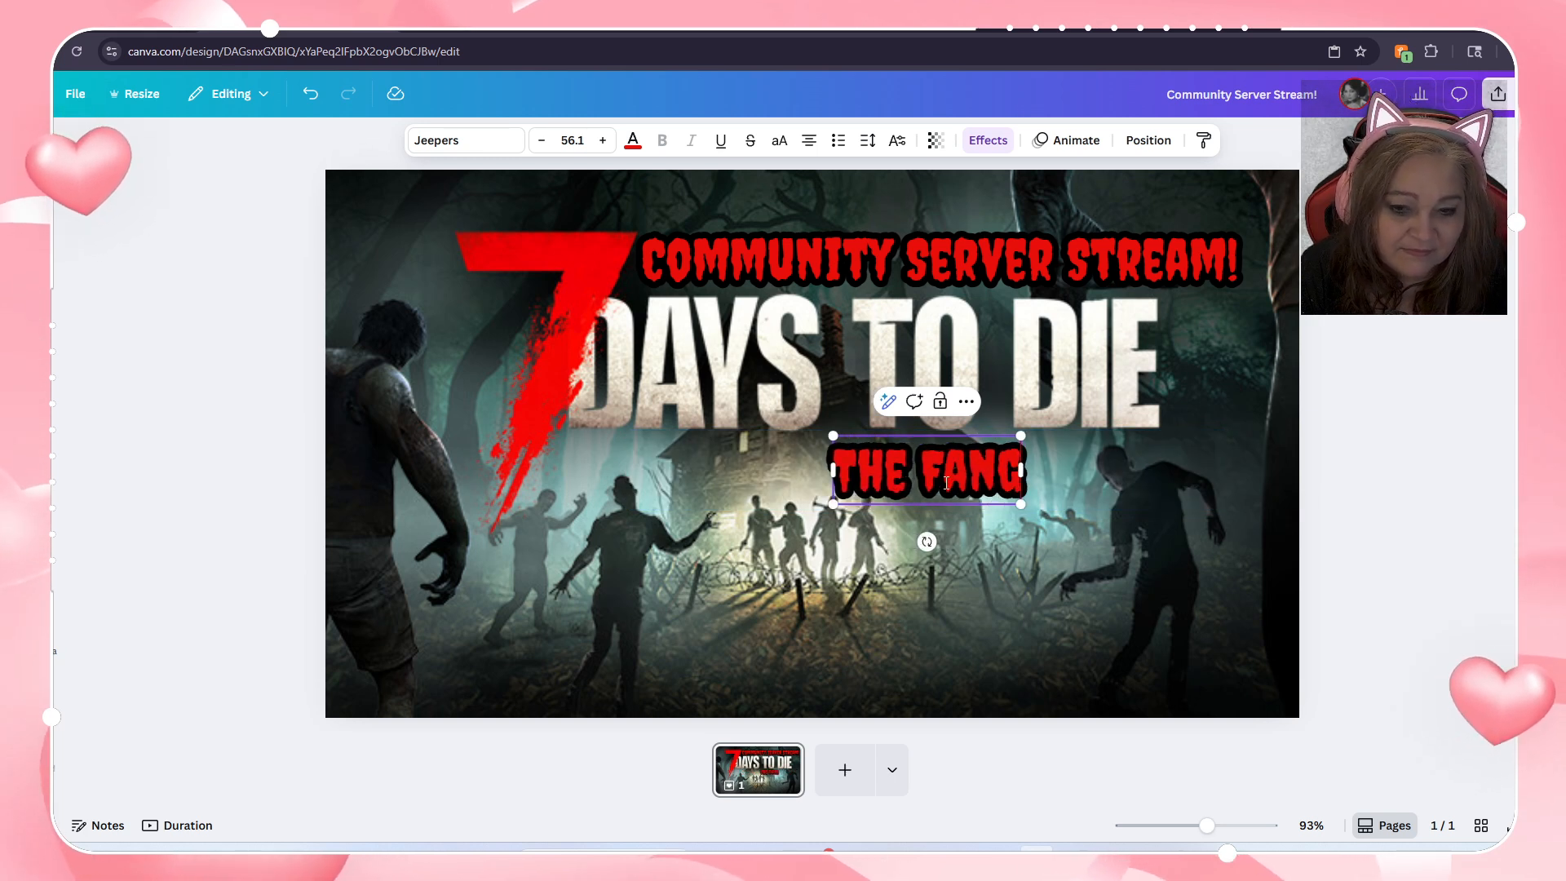
text( G)
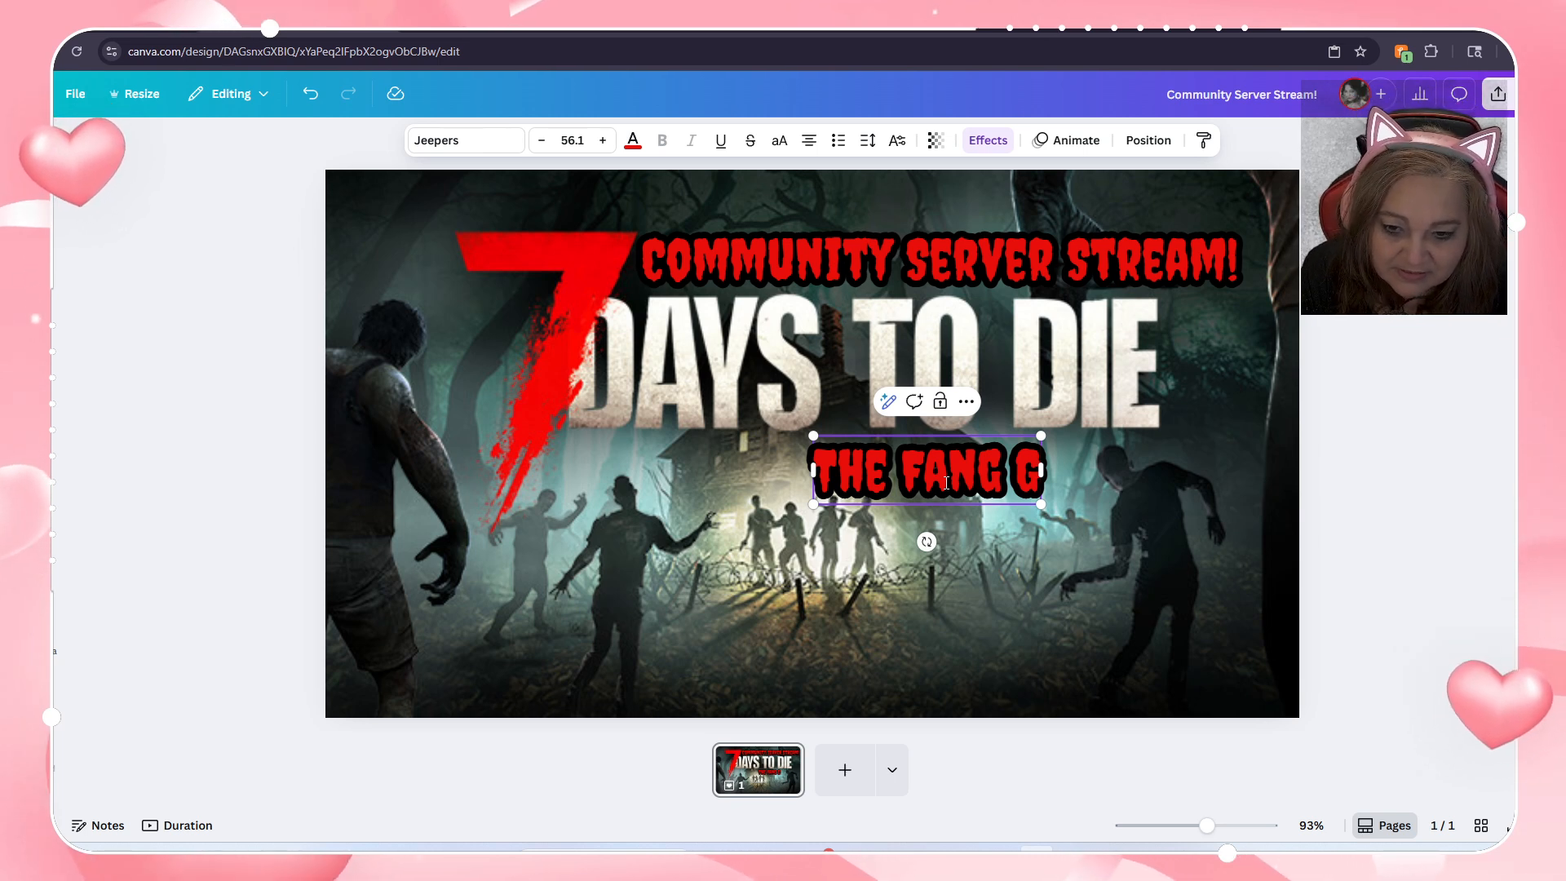
text(ANG)
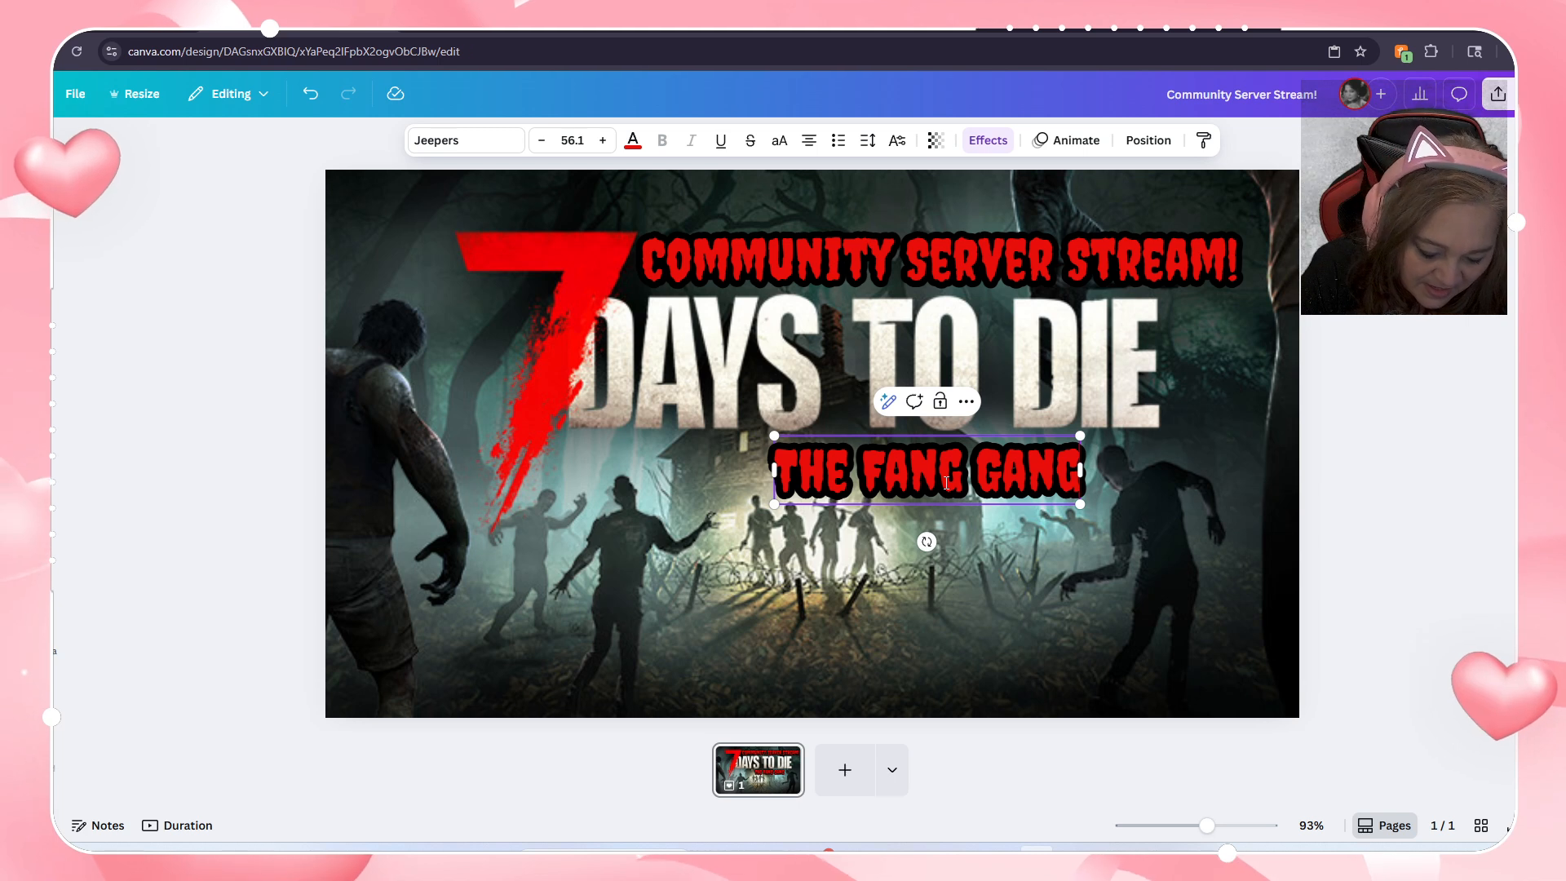
key(Return)
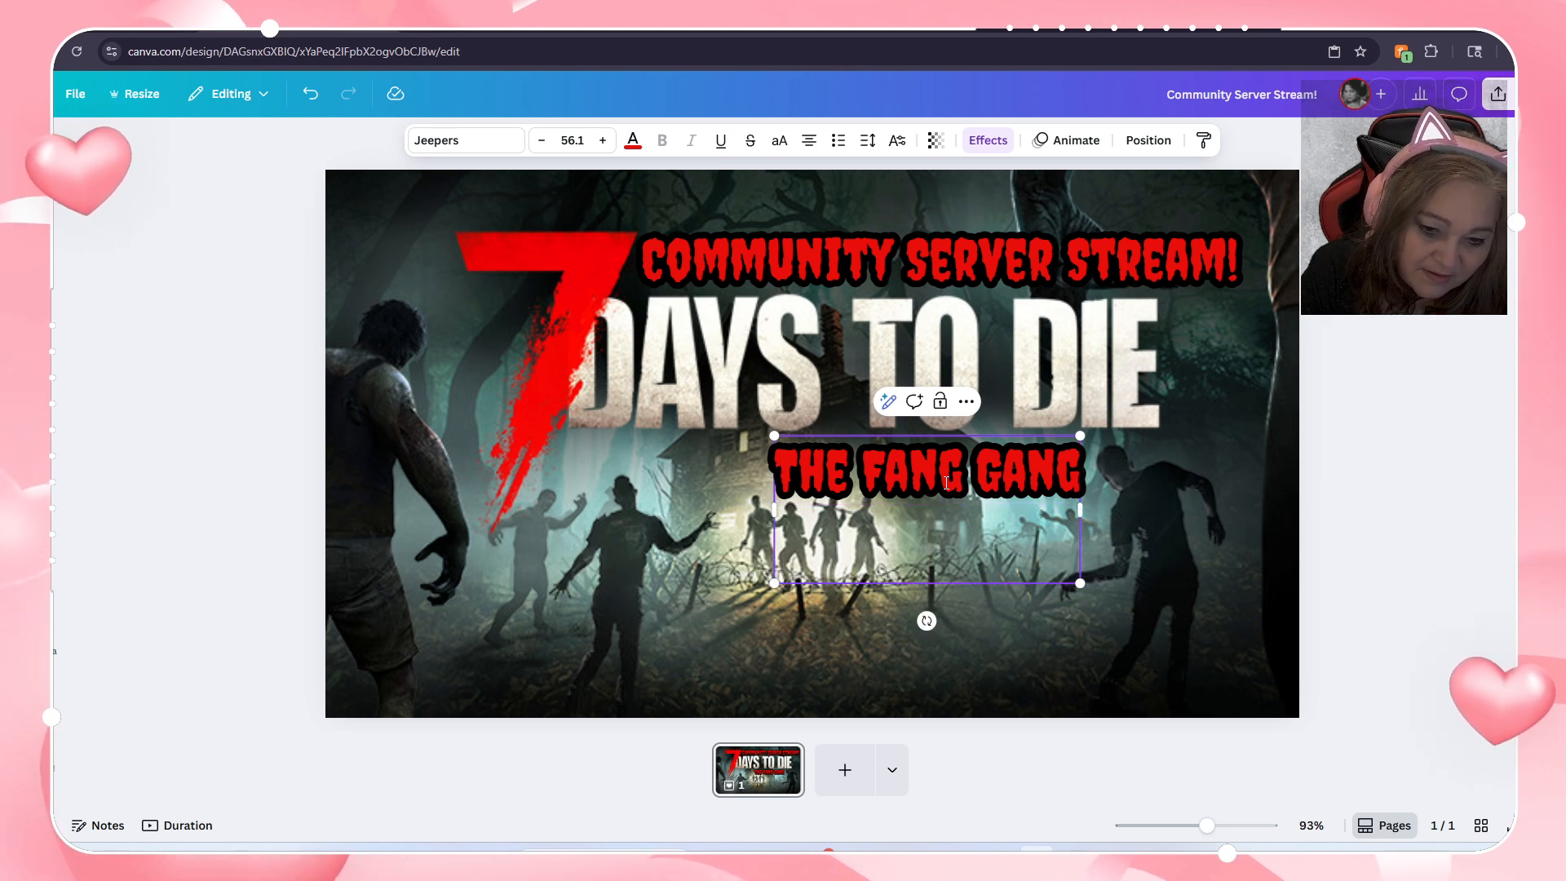
text(AND)
key(Return)
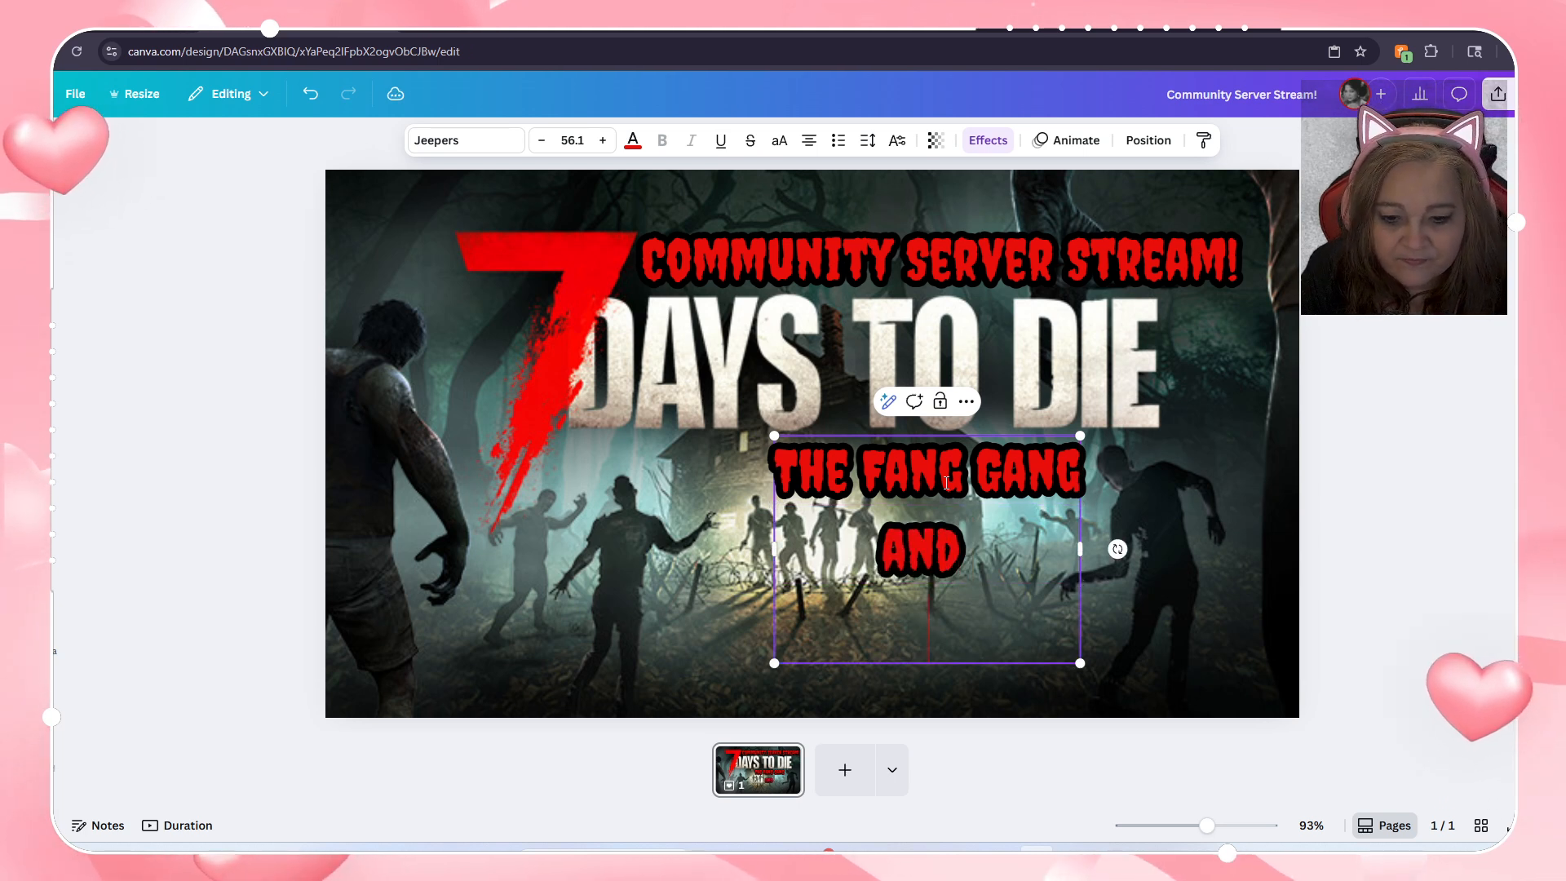
text(THE)
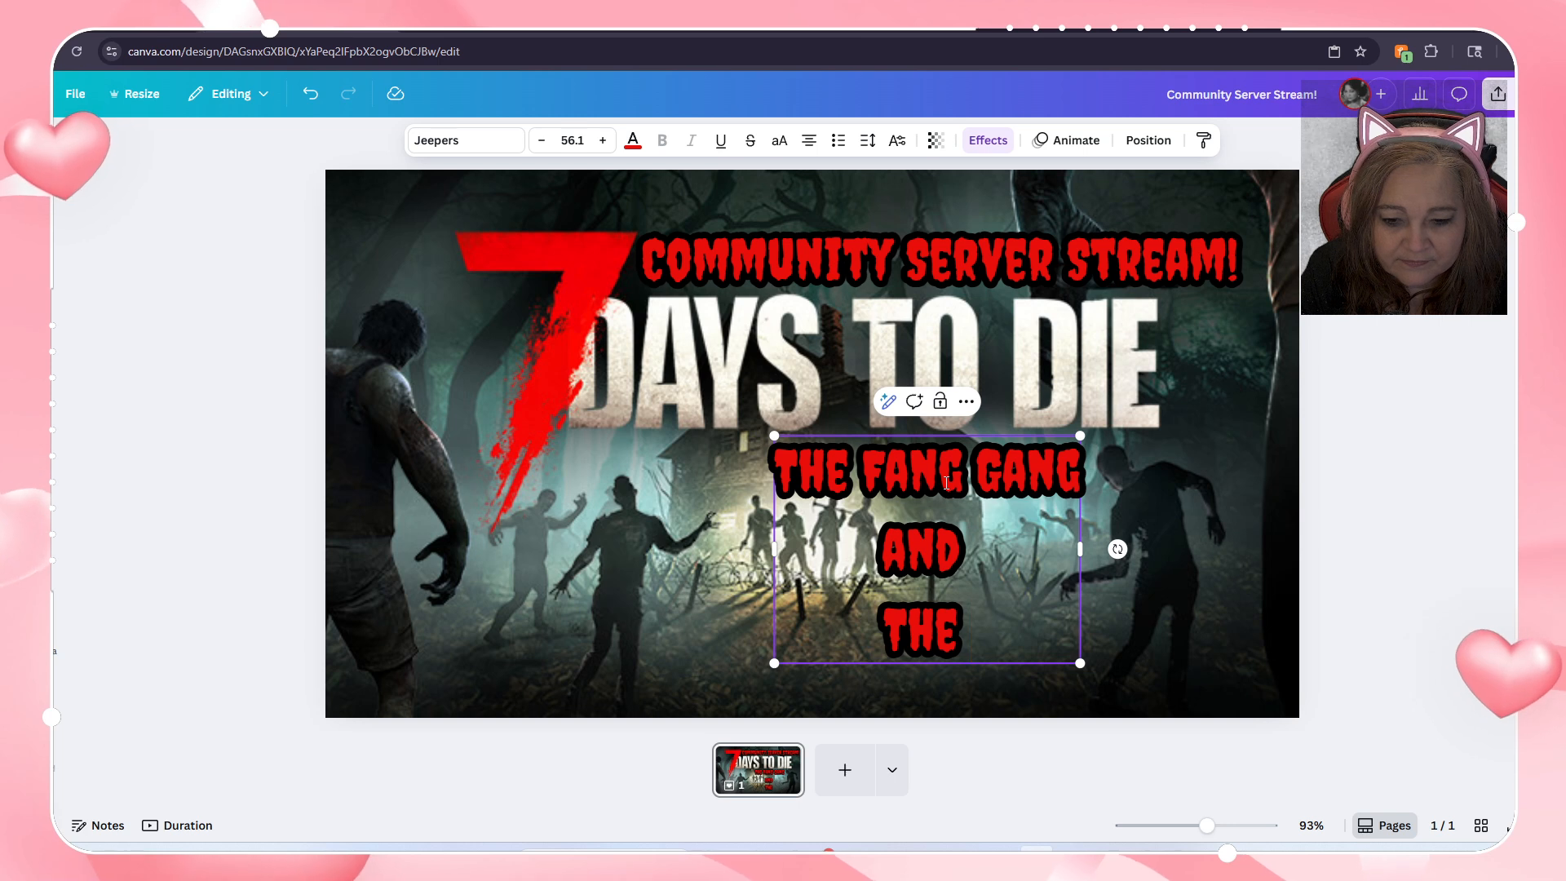
text( WOLF PA)
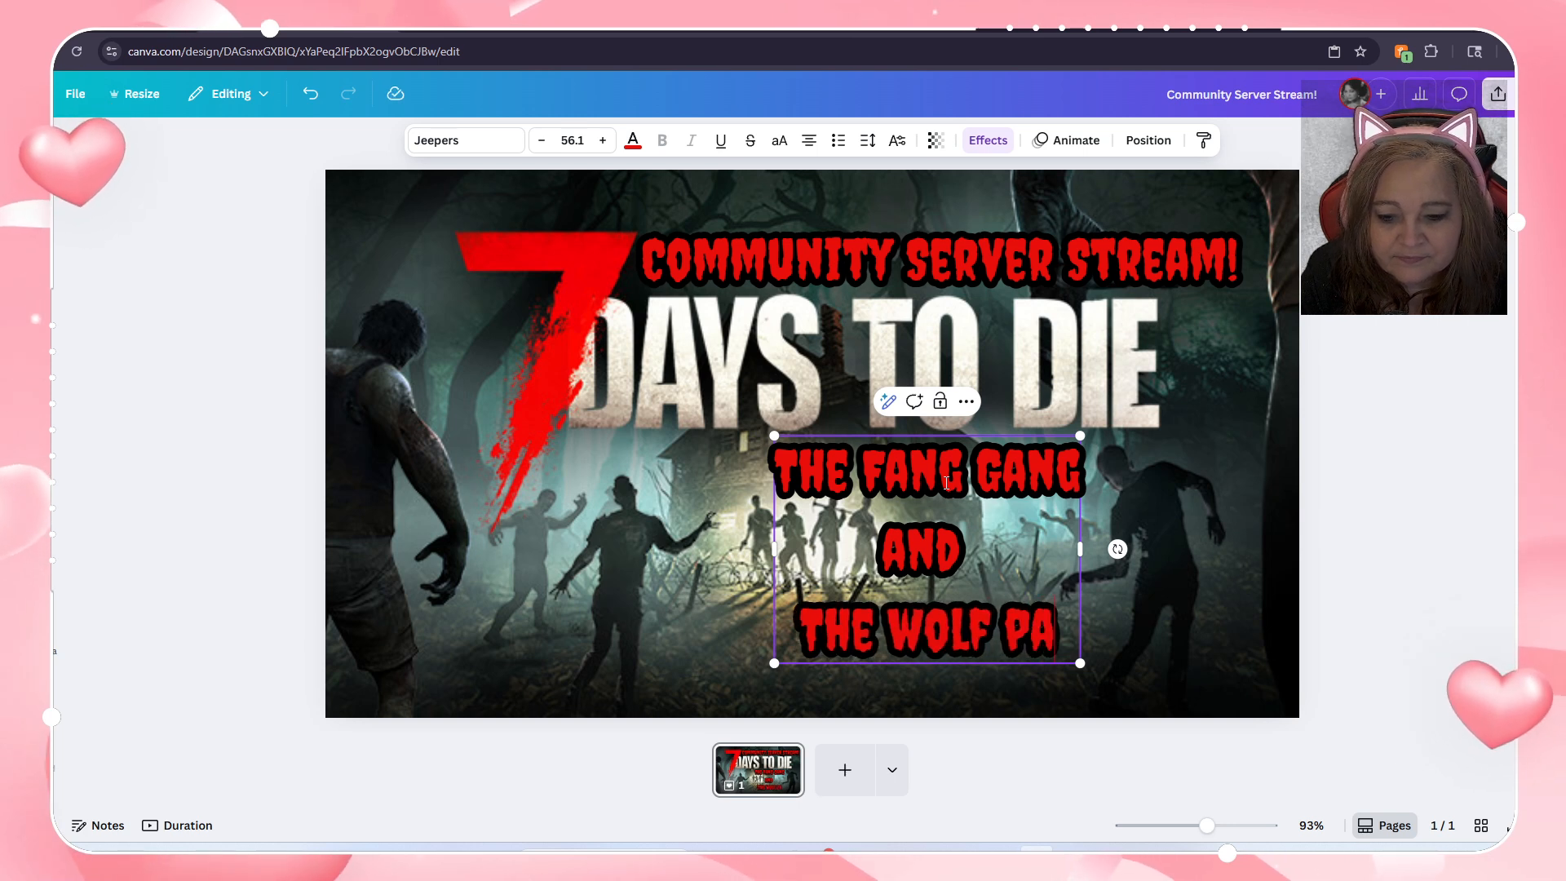
text(CK)
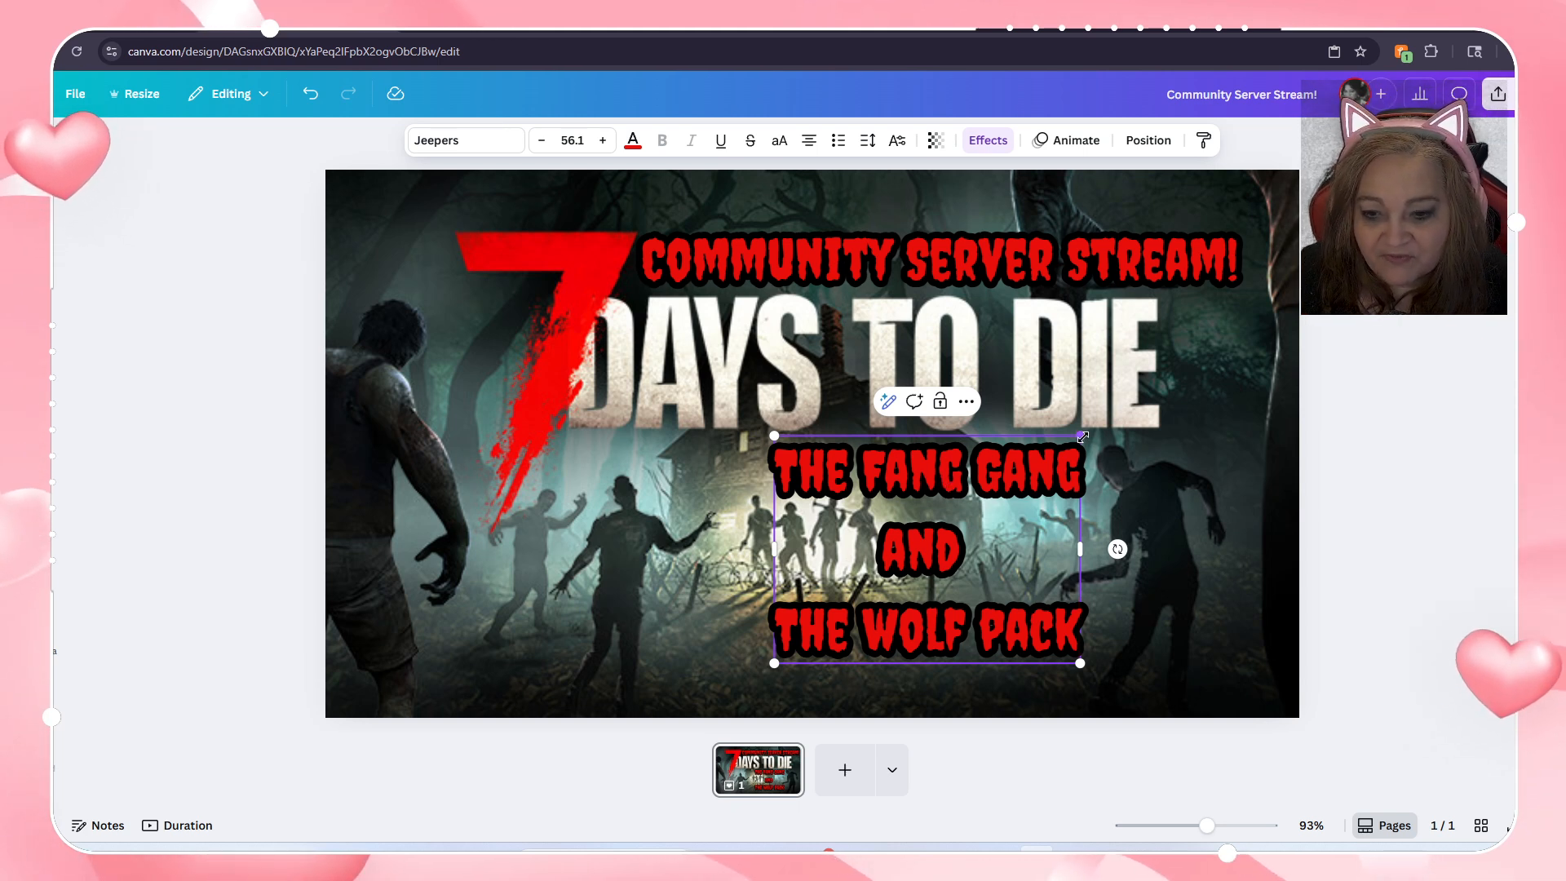
Step: Shrink the three-line text to a font size of about 44 and move it below the "Days" lettering, beside the red 7's tip
drag(1083, 437, 1015, 484)
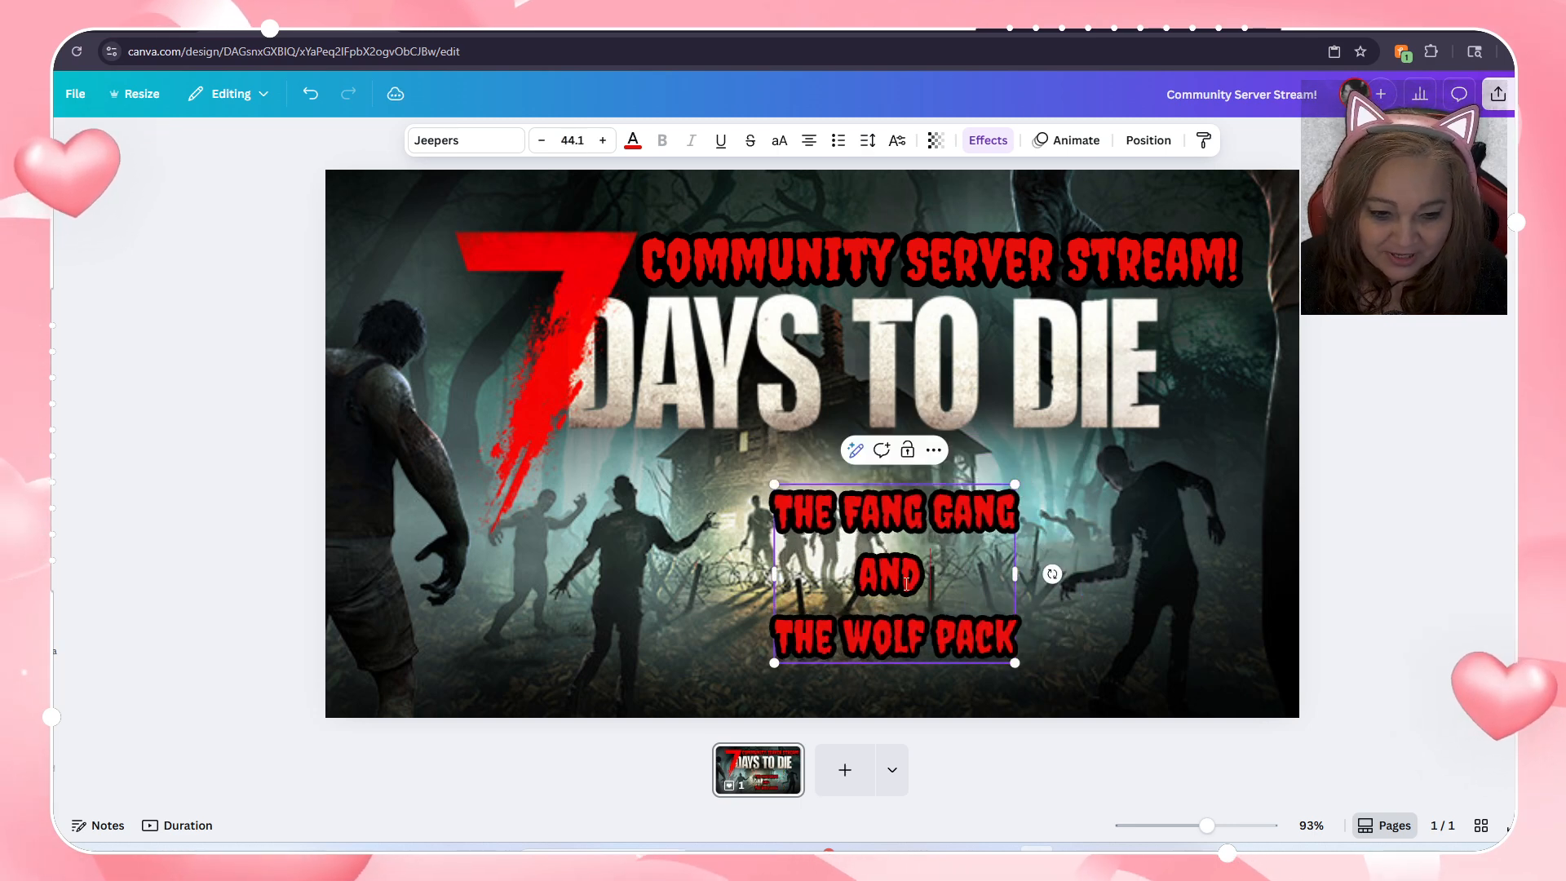
click(1142, 514)
drag(953, 556, 721, 523)
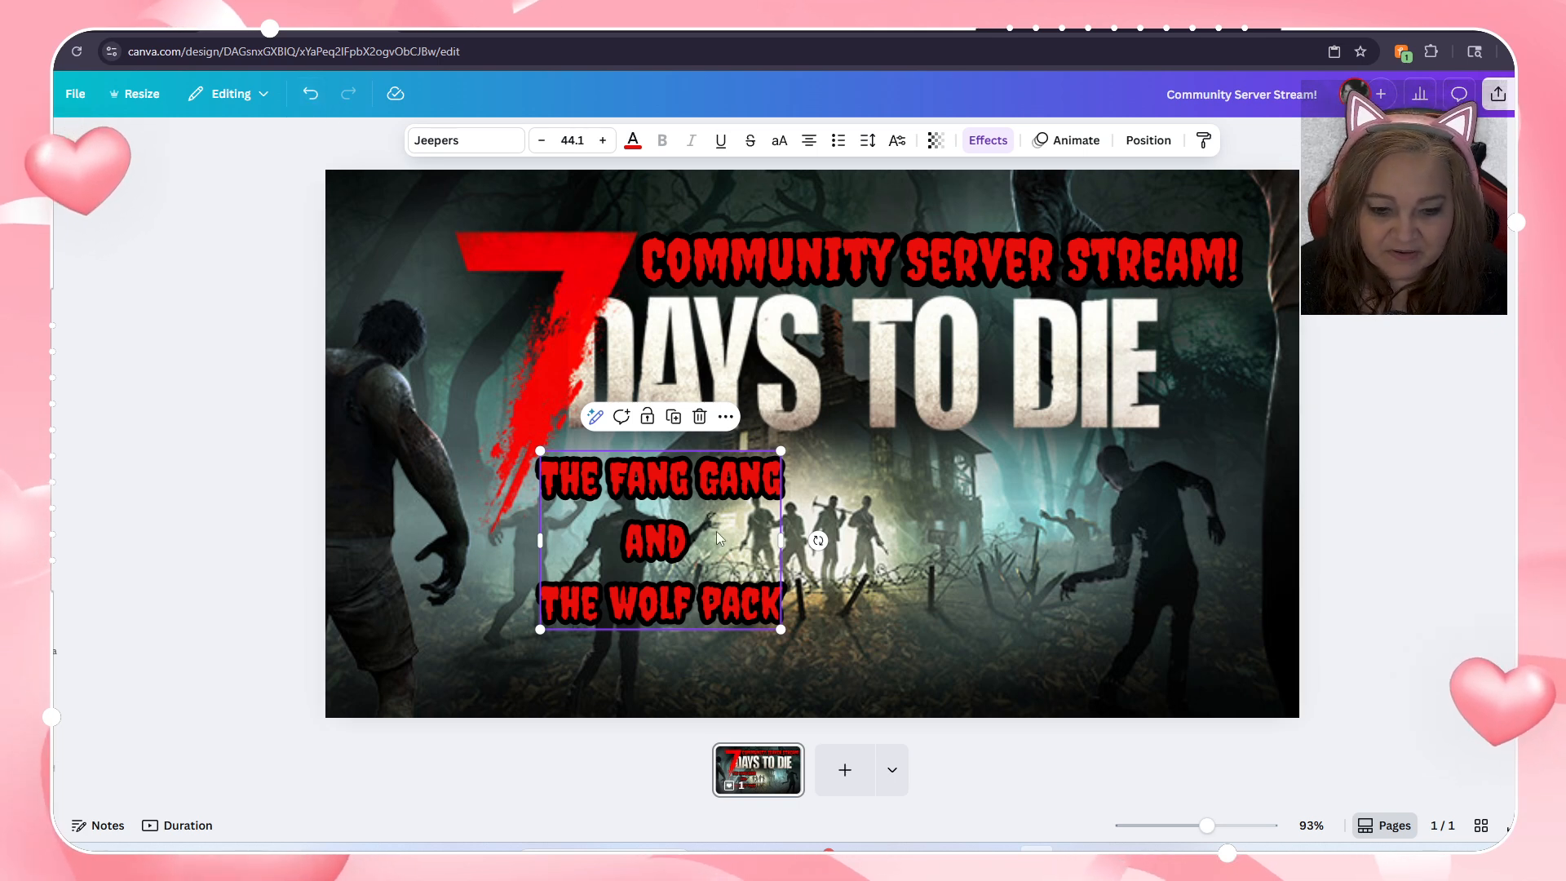
drag(717, 531, 748, 540)
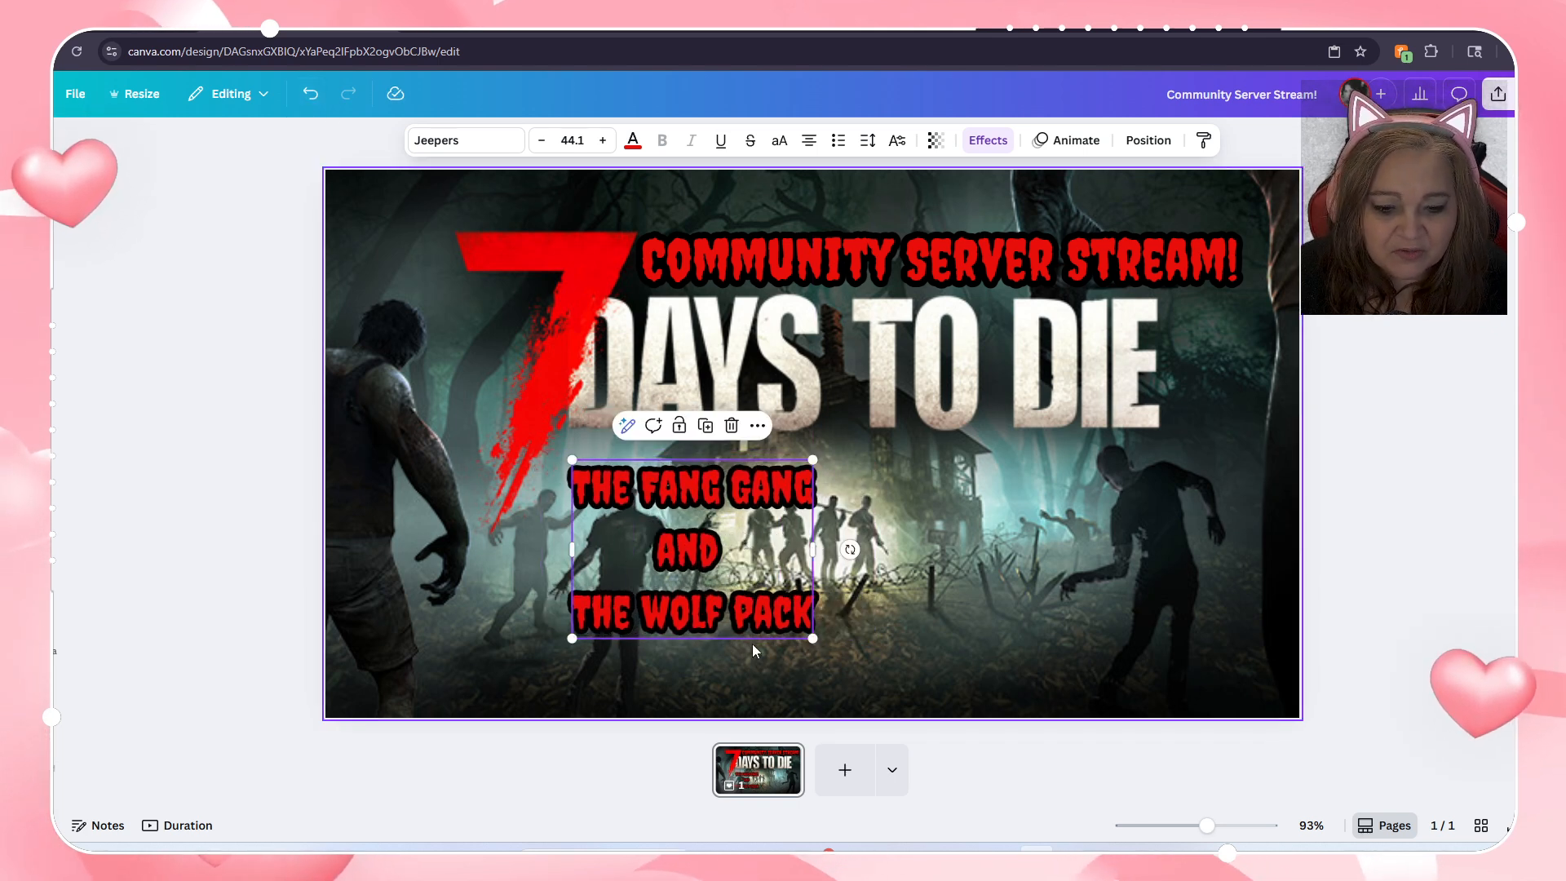
click(755, 554)
mouse_move(848, 550)
mouse_down()
mouse_move(860, 504)
mouse_move(855, 549)
mouse_up()
click(971, 277)
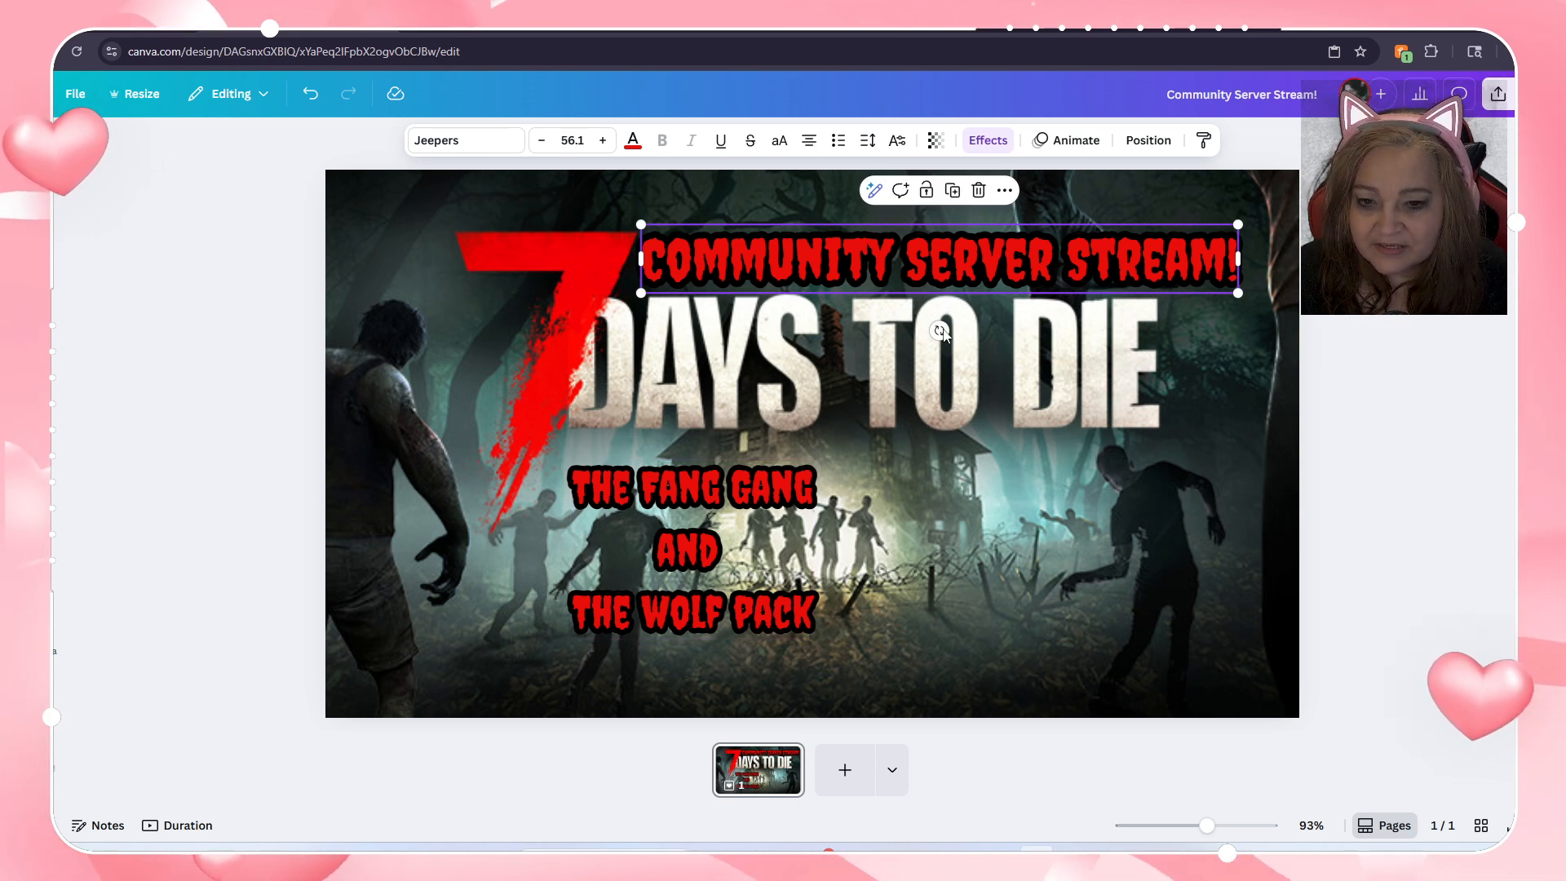
drag(940, 330, 942, 334)
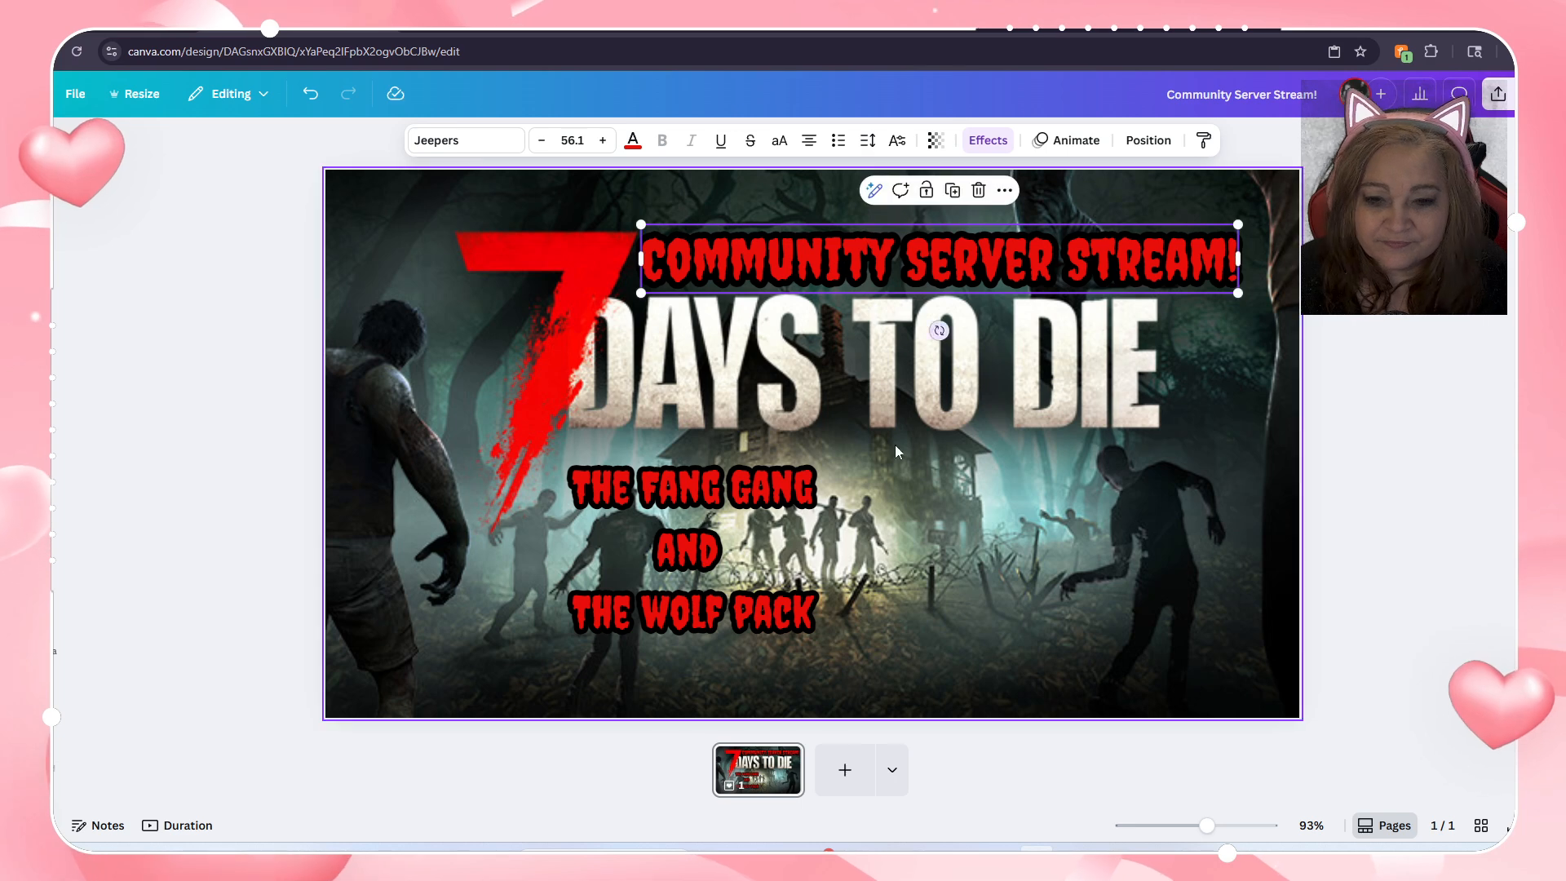
click(878, 574)
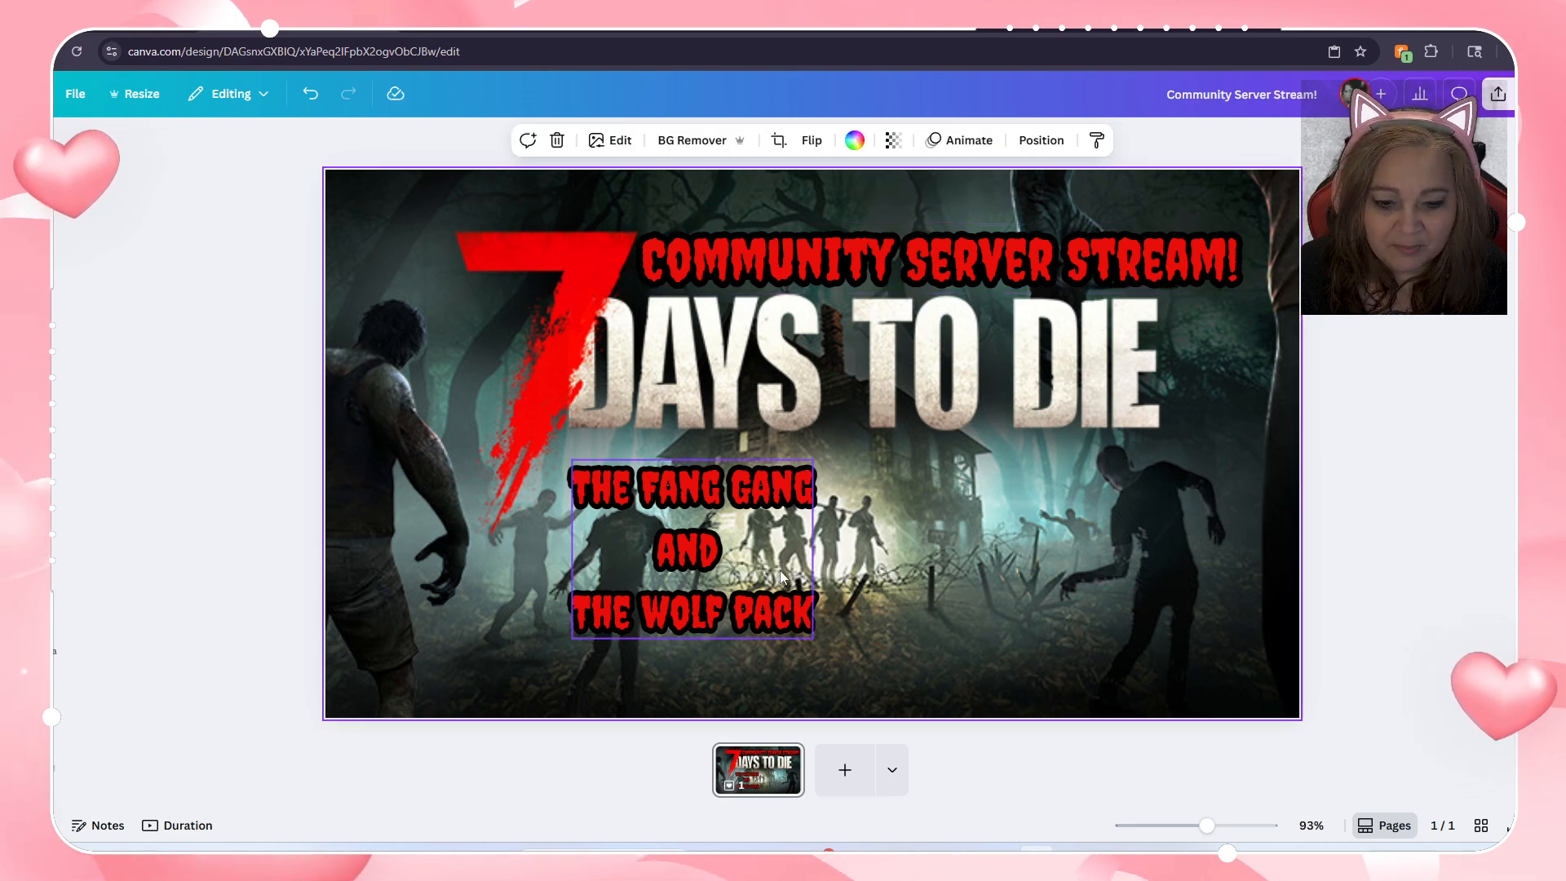
Step: Tilt the three-line text slightly counterclockwise and shift it a little to the left, closer to the red 7
click(795, 625)
drag(850, 549, 845, 506)
mouse_move(749, 531)
mouse_down()
mouse_move(749, 519)
mouse_move(721, 531)
mouse_up()
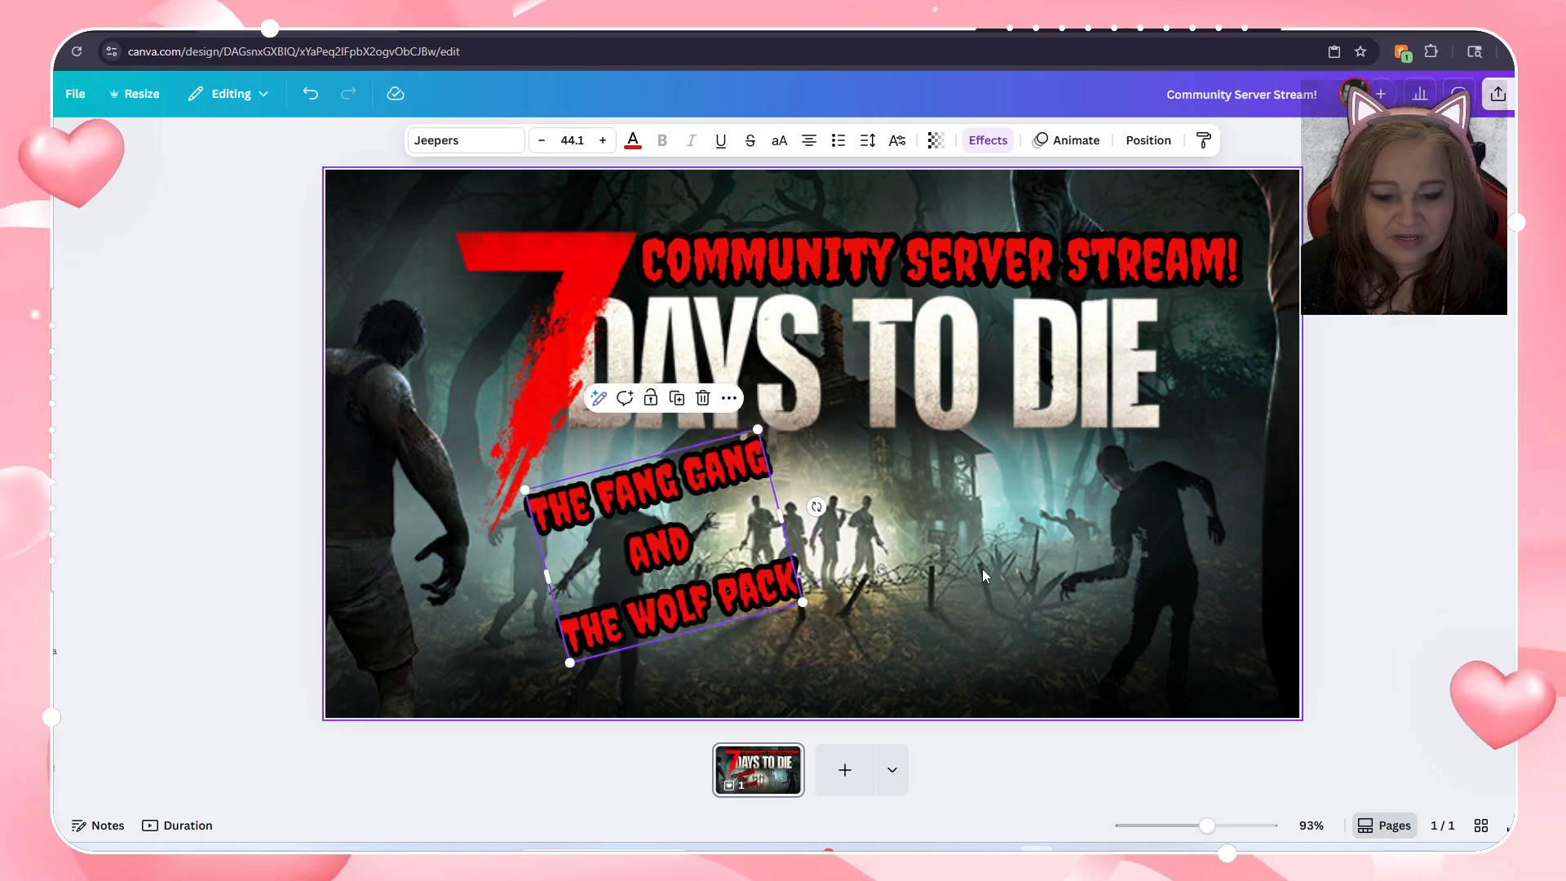
click(984, 567)
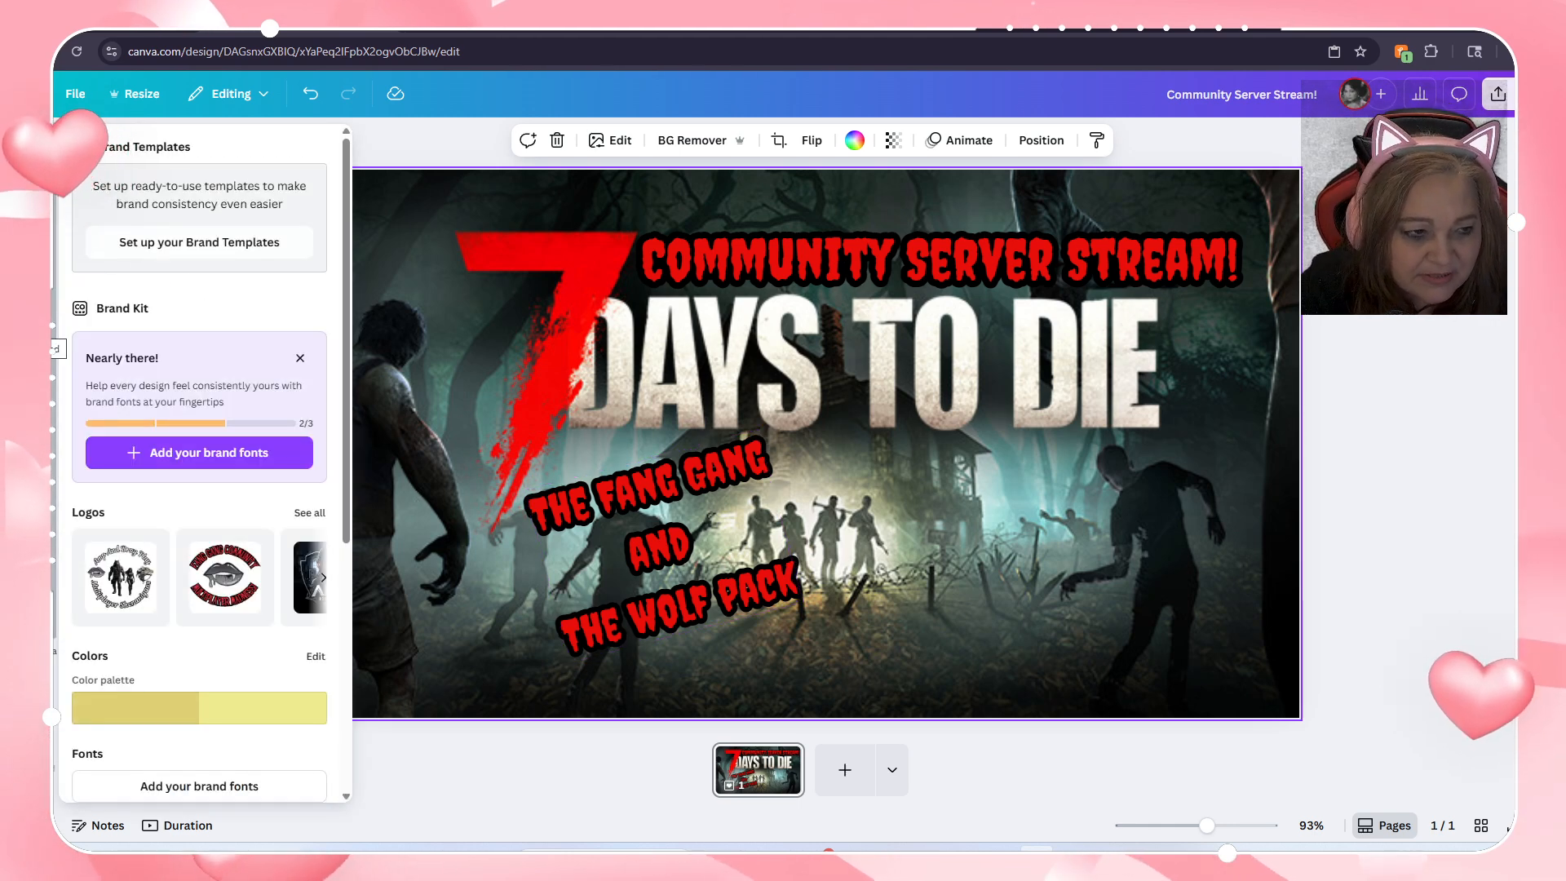
Step: Try the "Multiplayer Shenanigans" logo from the brand kit beside the three-line text, and delete it
click(29, 329)
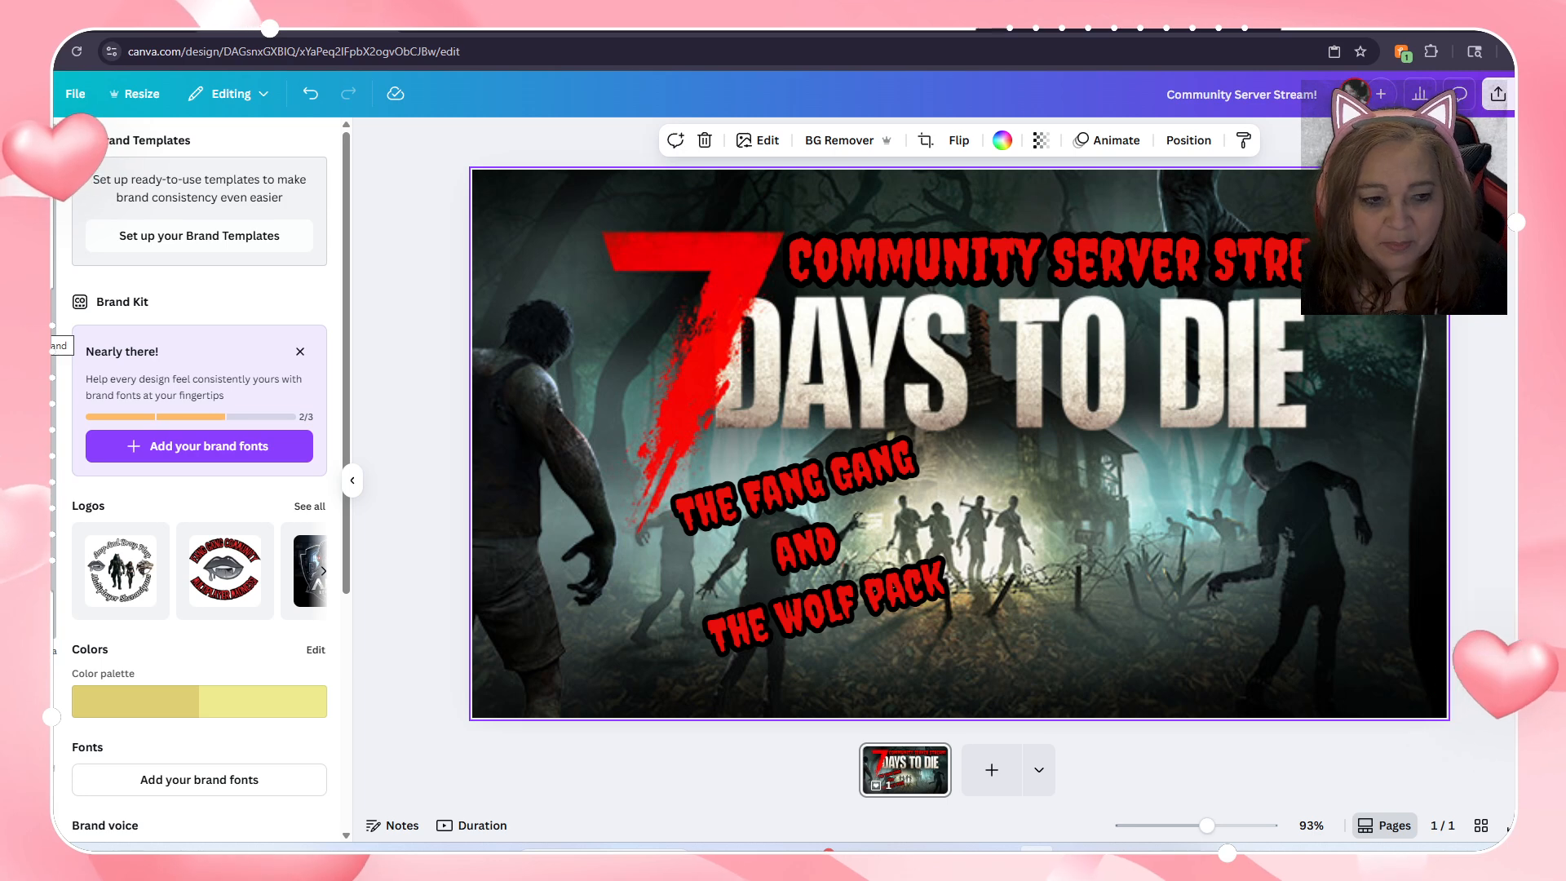
click(133, 598)
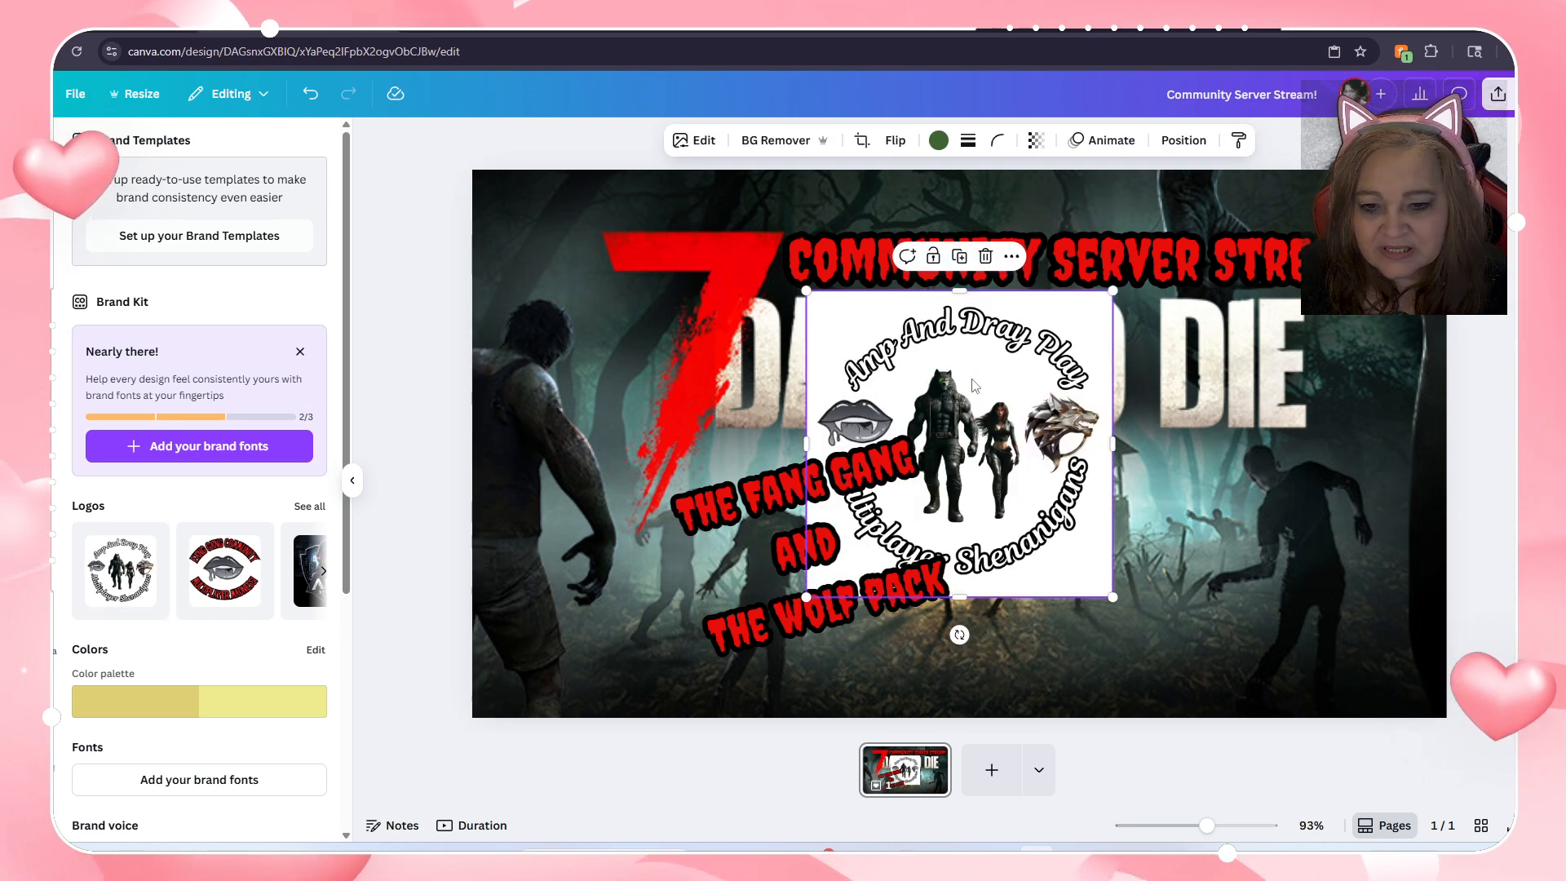
drag(962, 412, 1121, 443)
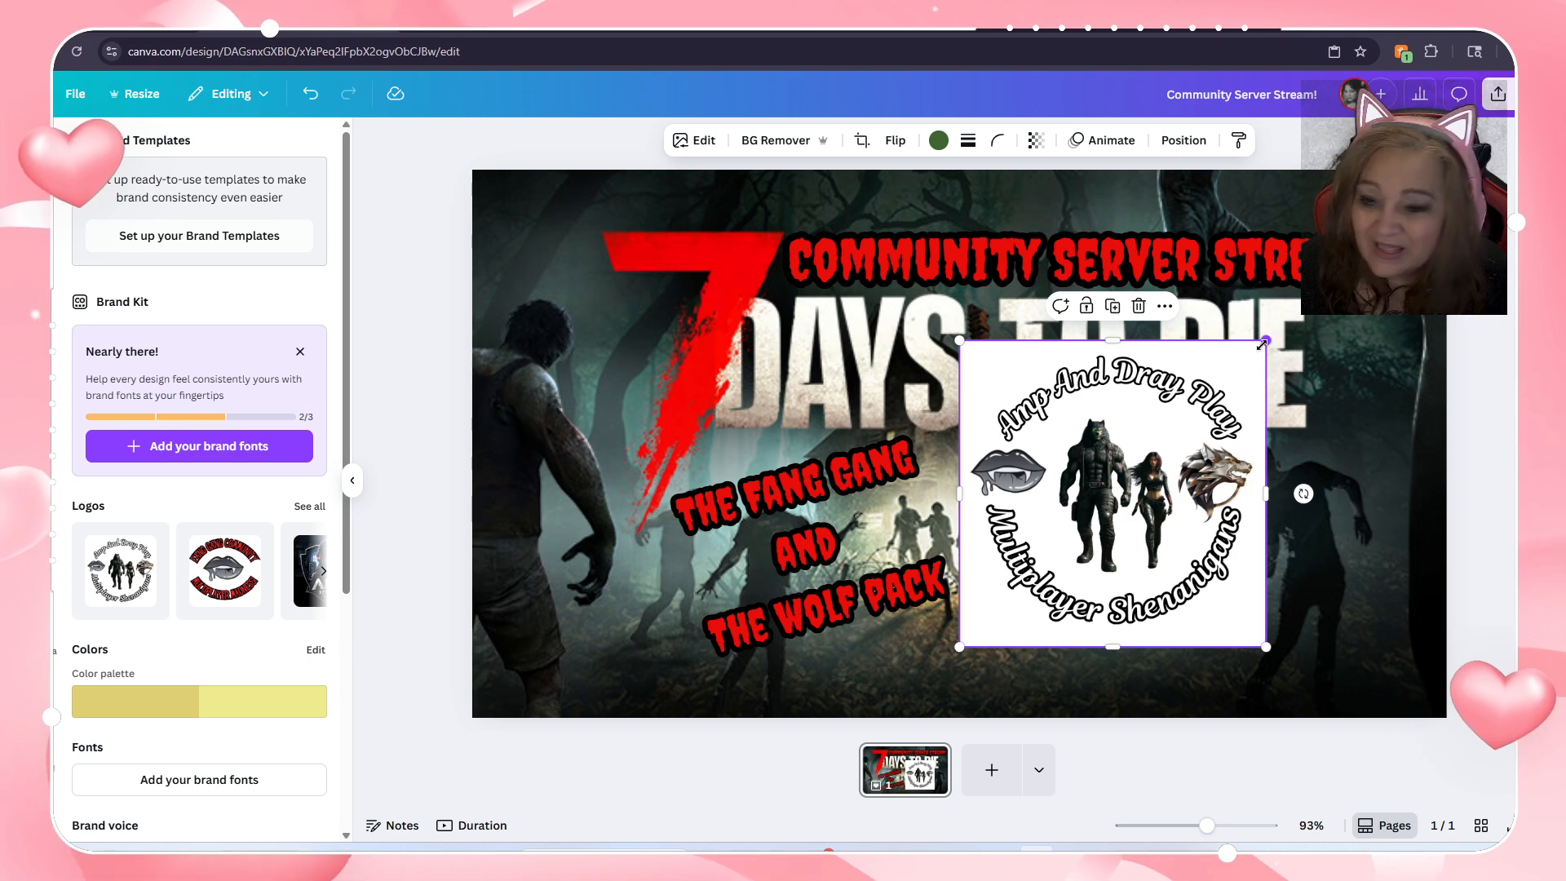
click(1139, 306)
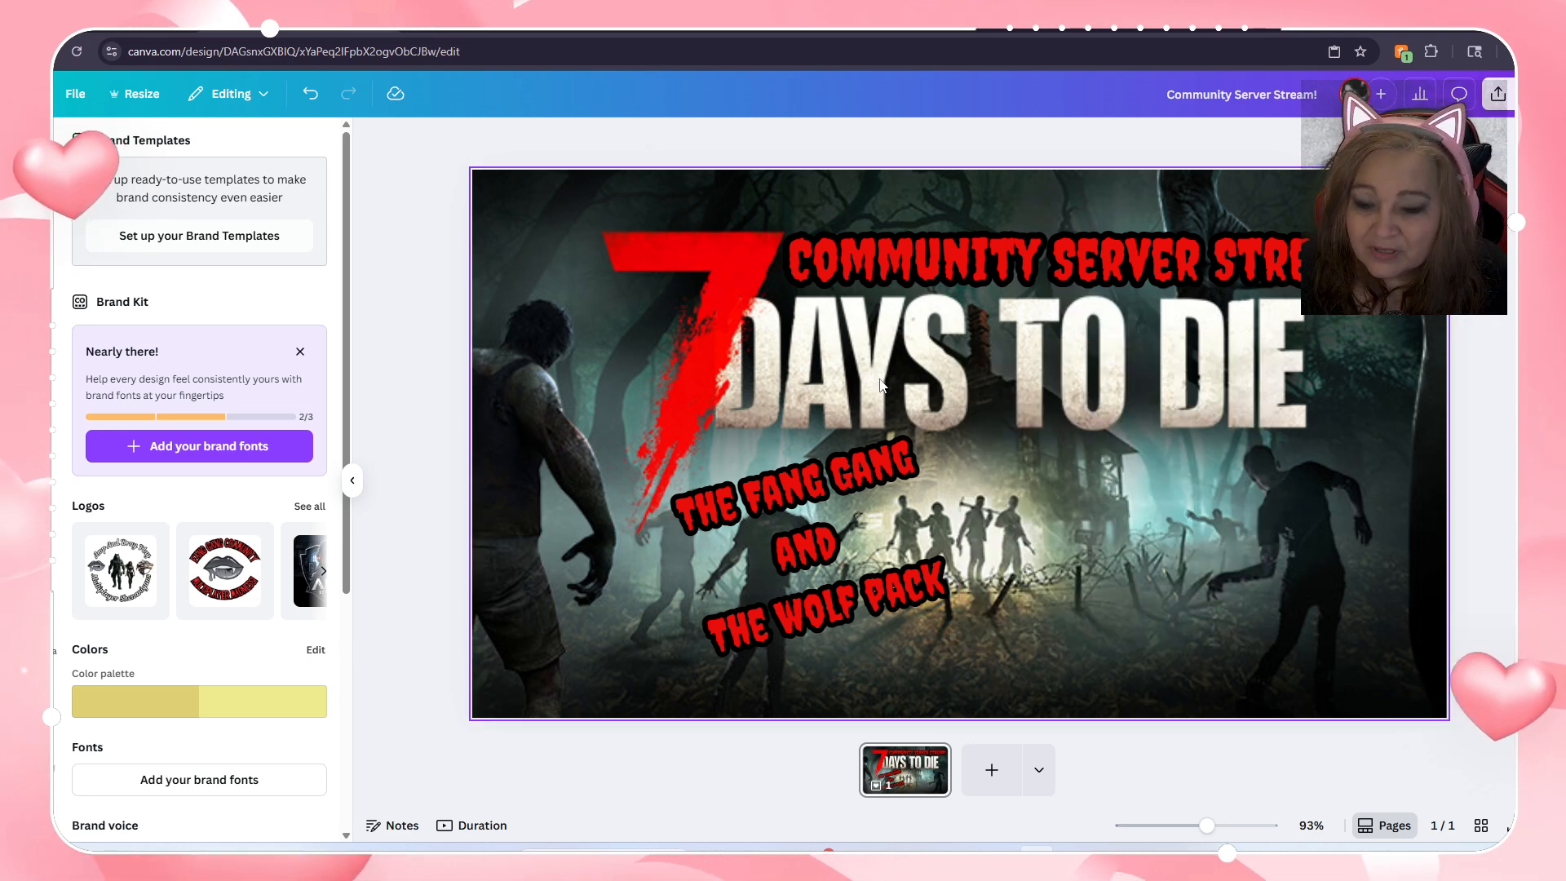
Step: Insert the "Fang Gang Community Multiplayer Madness!" brand logo and shrink it to fit below the "To Die" lettering
click(196, 593)
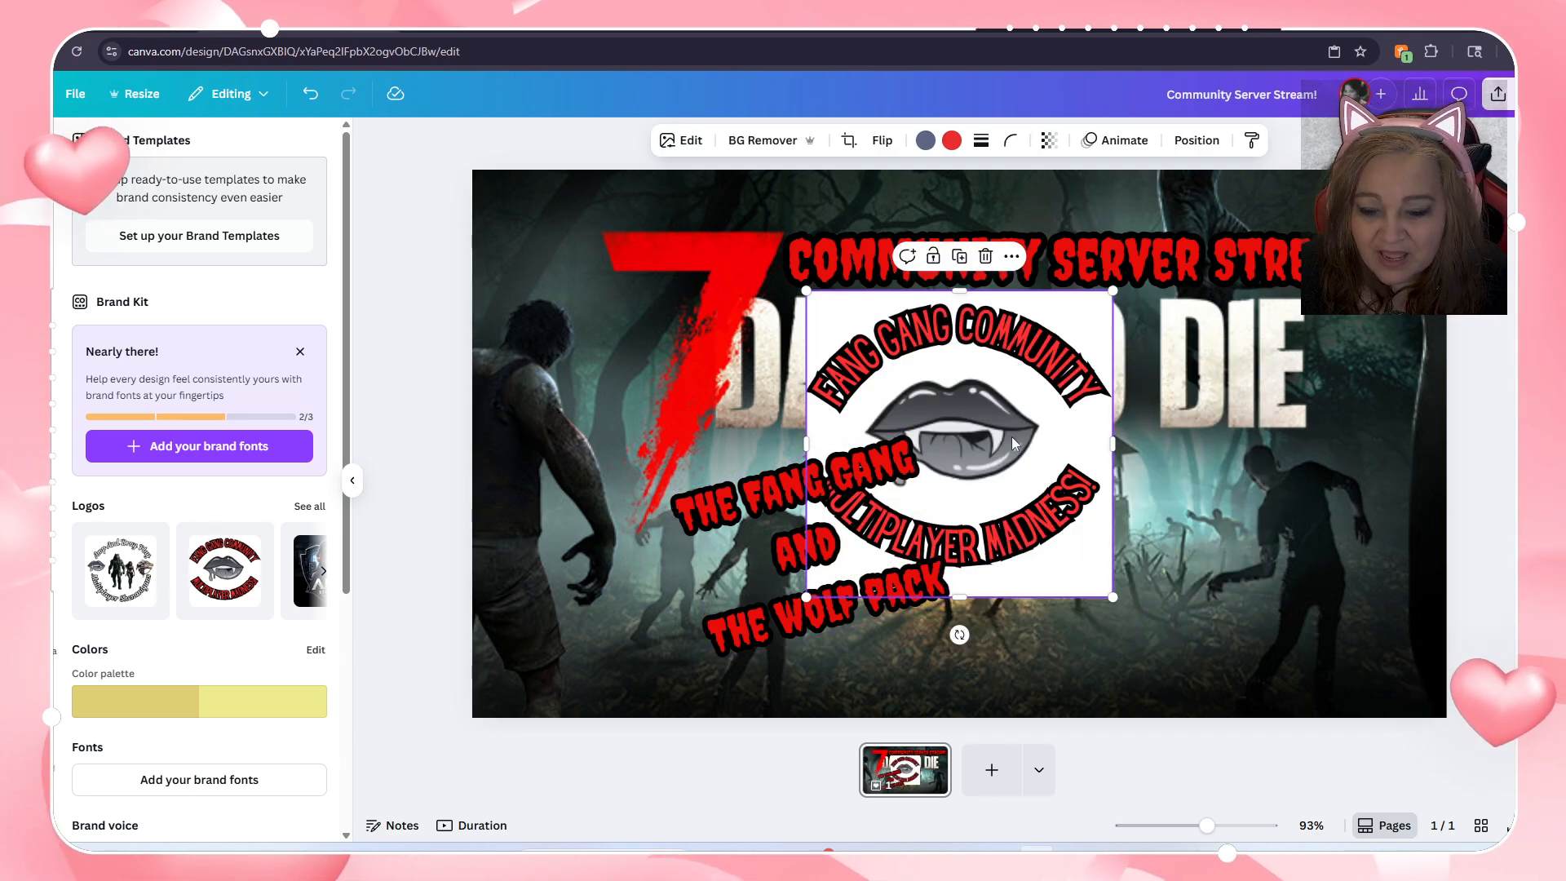
drag(1052, 438, 1255, 501)
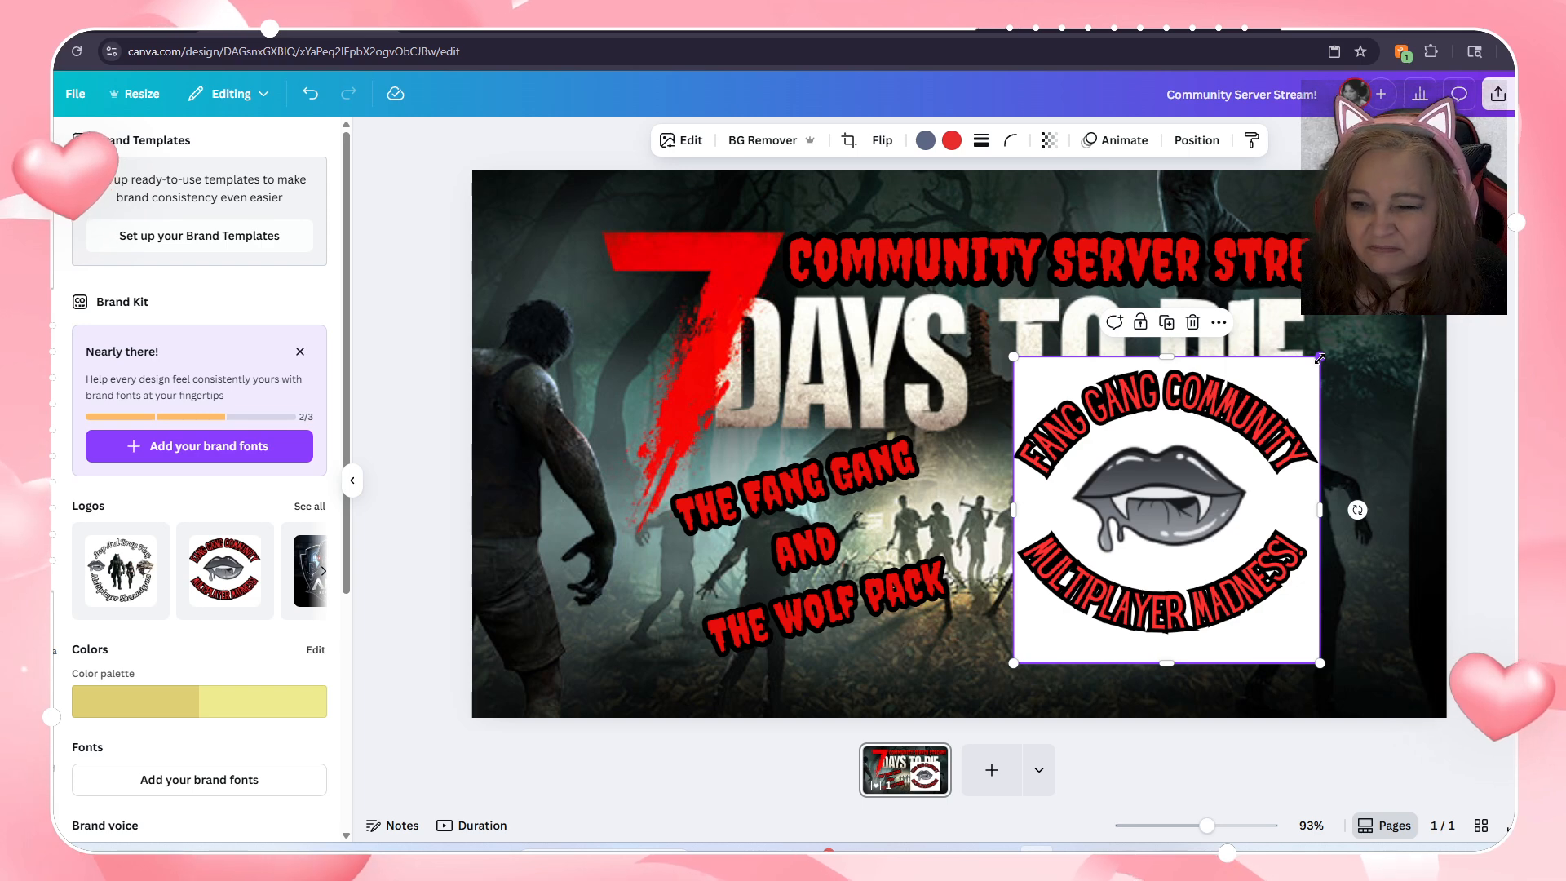
drag(1320, 359, 1233, 443)
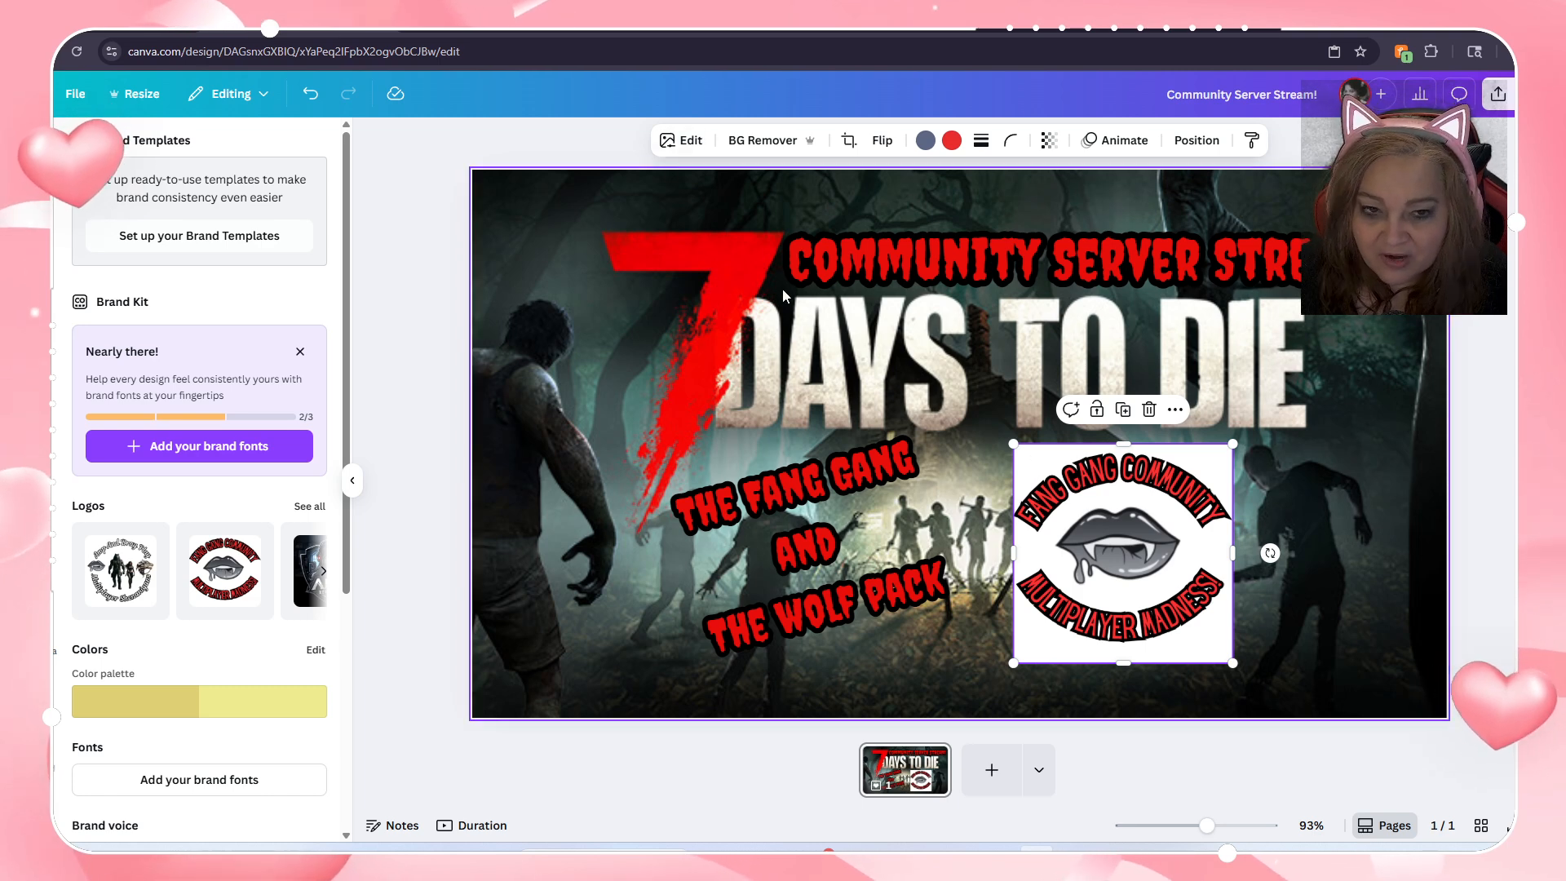
Step: Remove the logo's white background, shrink it further and place it beside the large zombie on the right
click(763, 141)
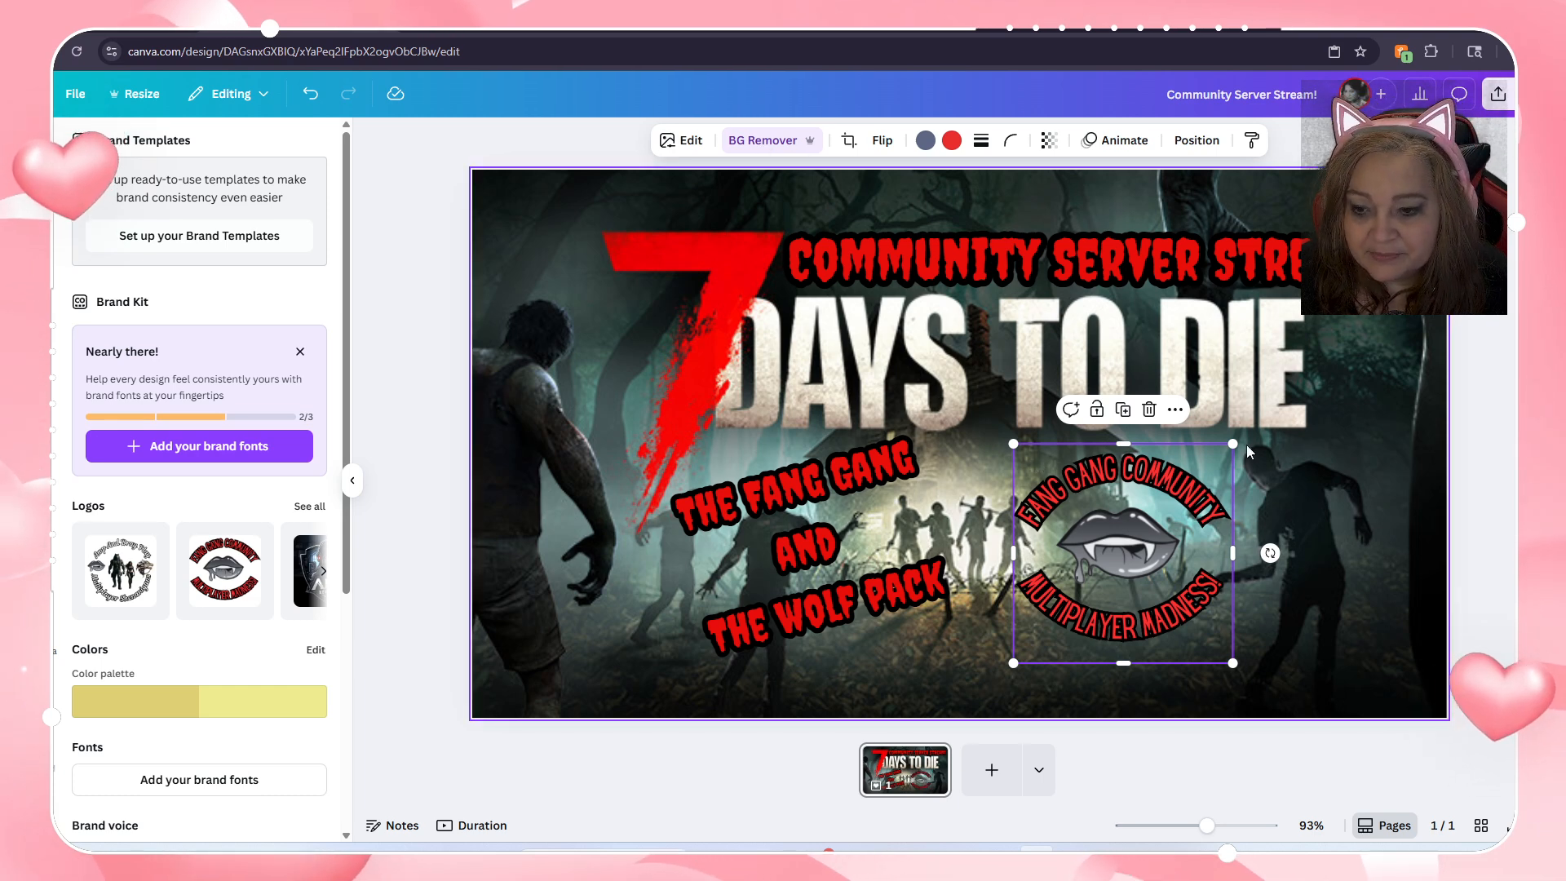
drag(1233, 444, 1154, 503)
click(1270, 413)
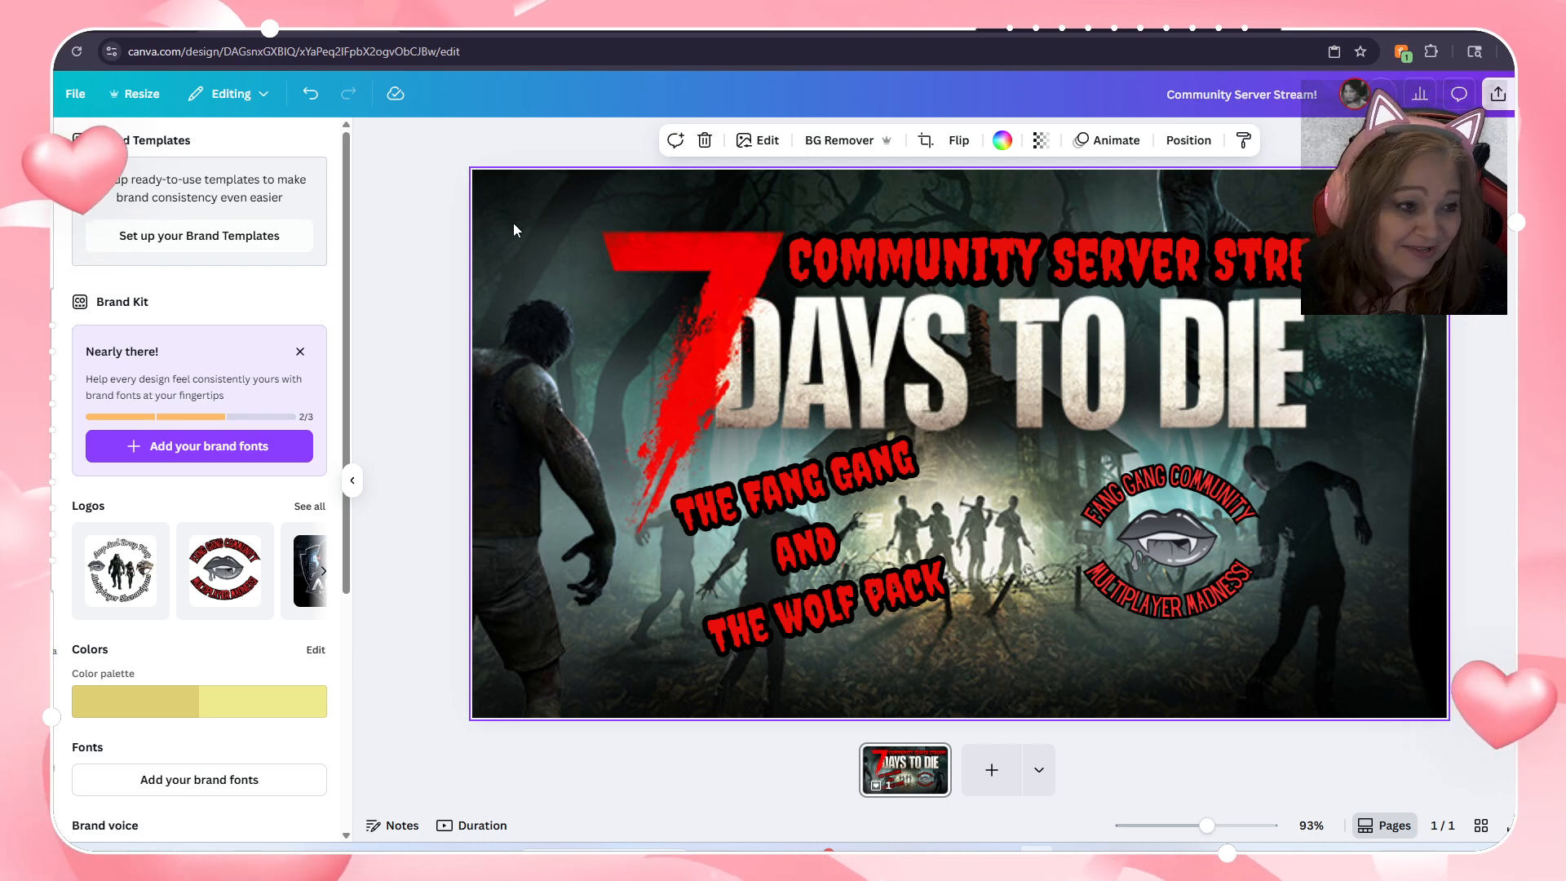
Step: Search the elements library for "zombie" and show all matching graphics
click(30, 202)
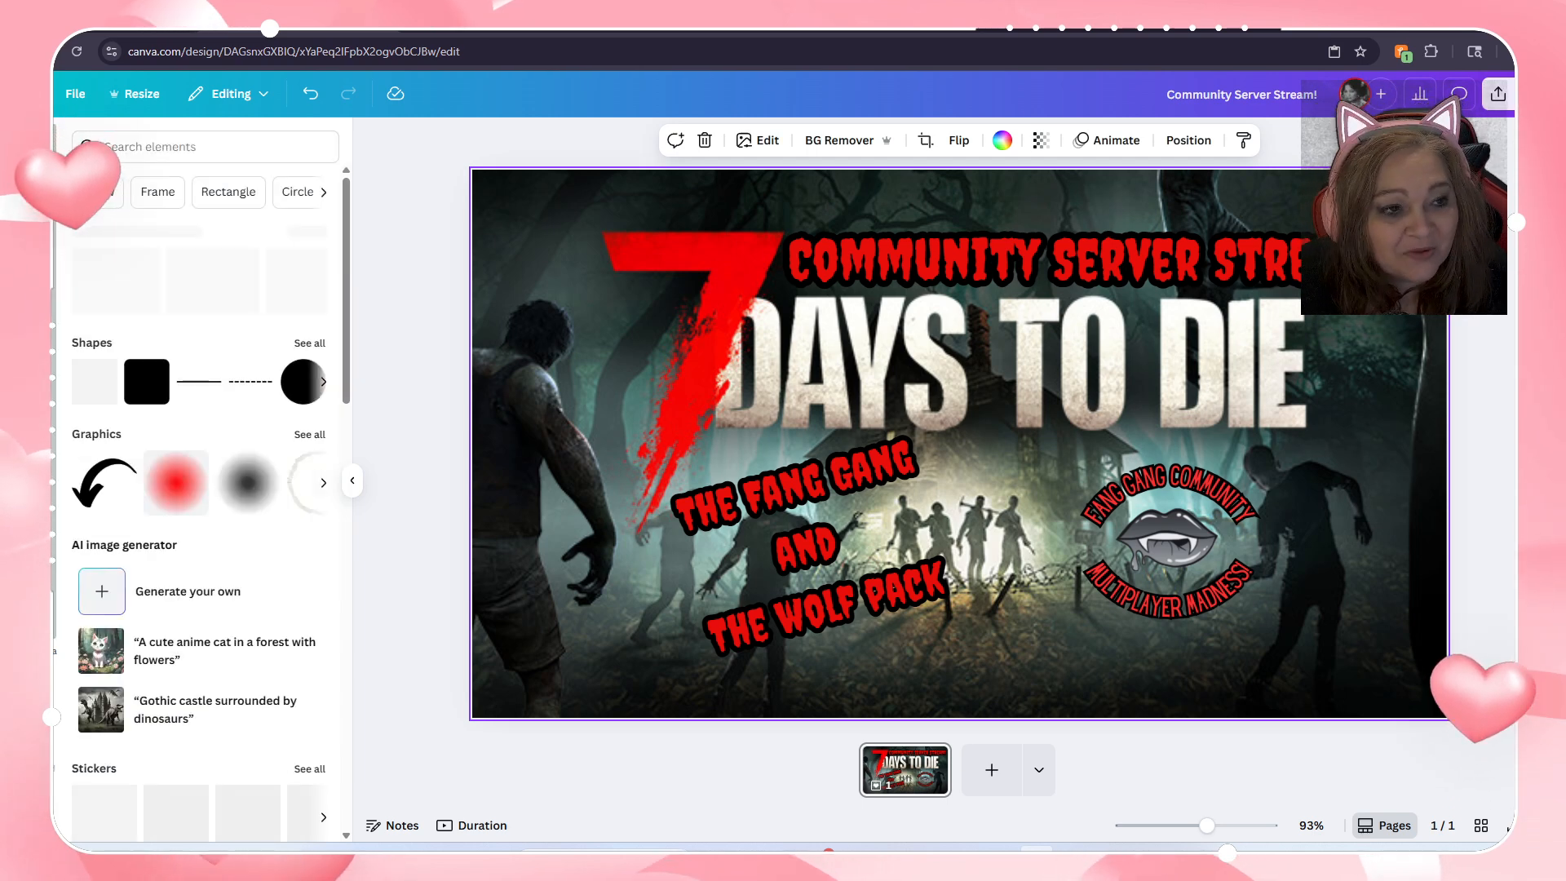
click(165, 144)
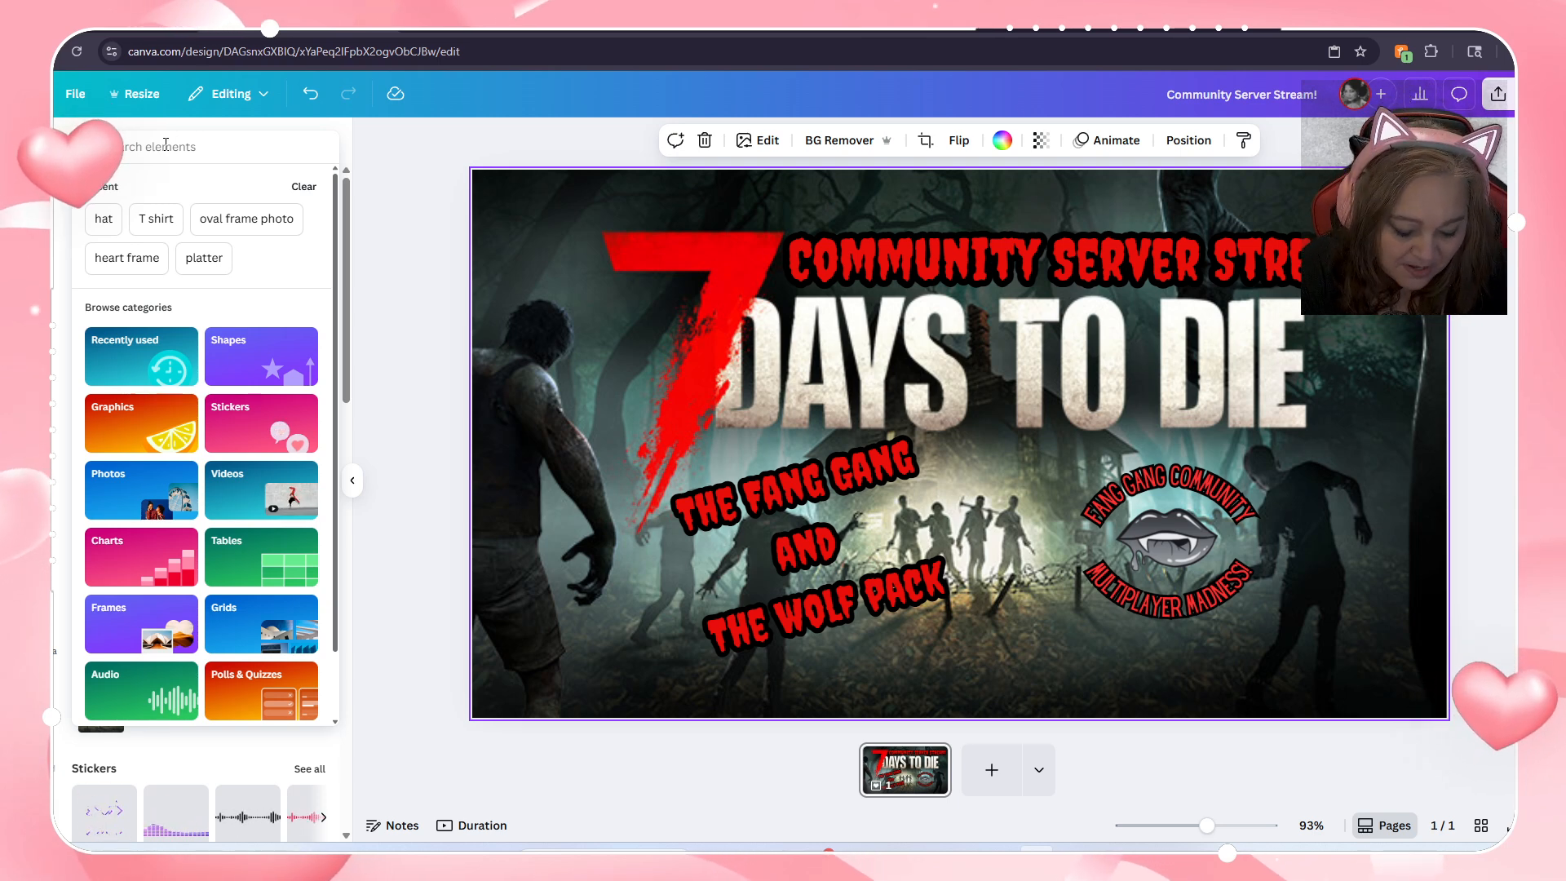
text(zombie)
key(Return)
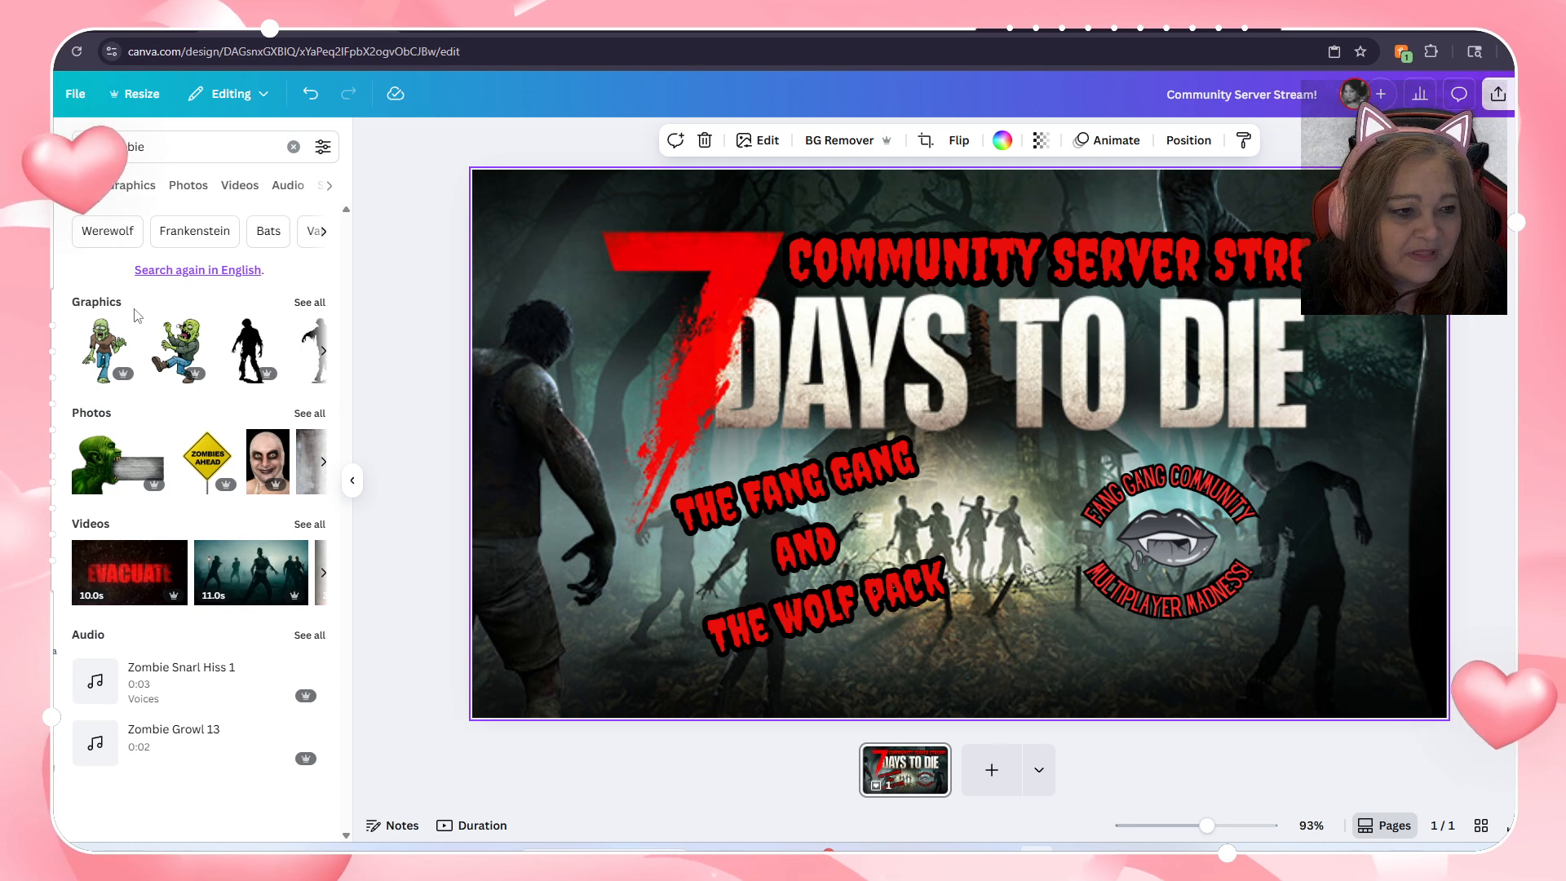
click(308, 304)
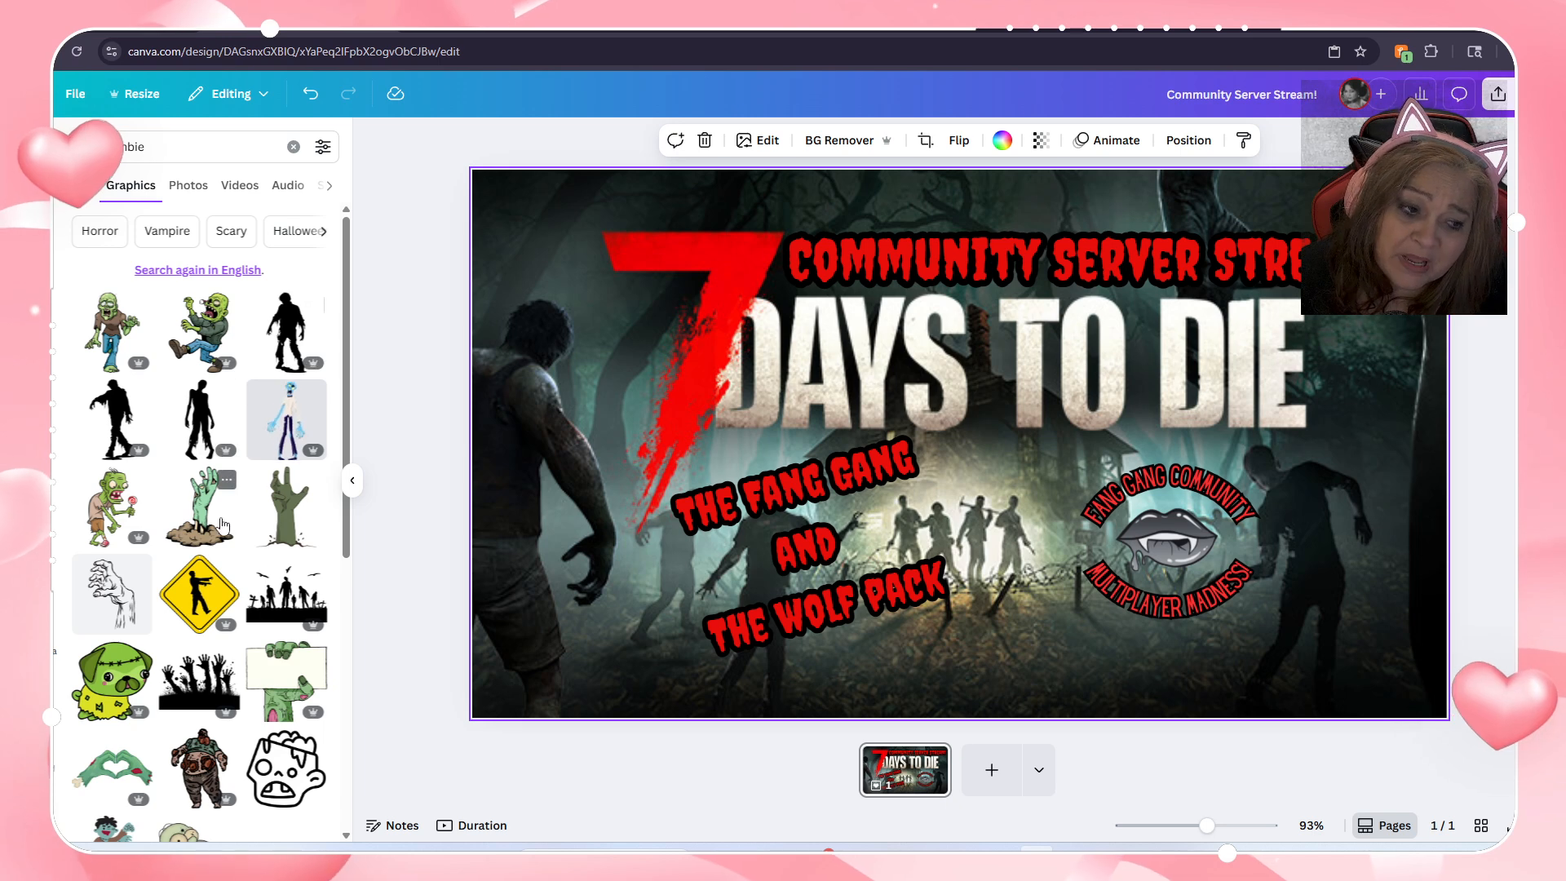
Step: Browse the zombie graphics results for a graphic that suits the thumbnail
scroll(220, 524, down, 4)
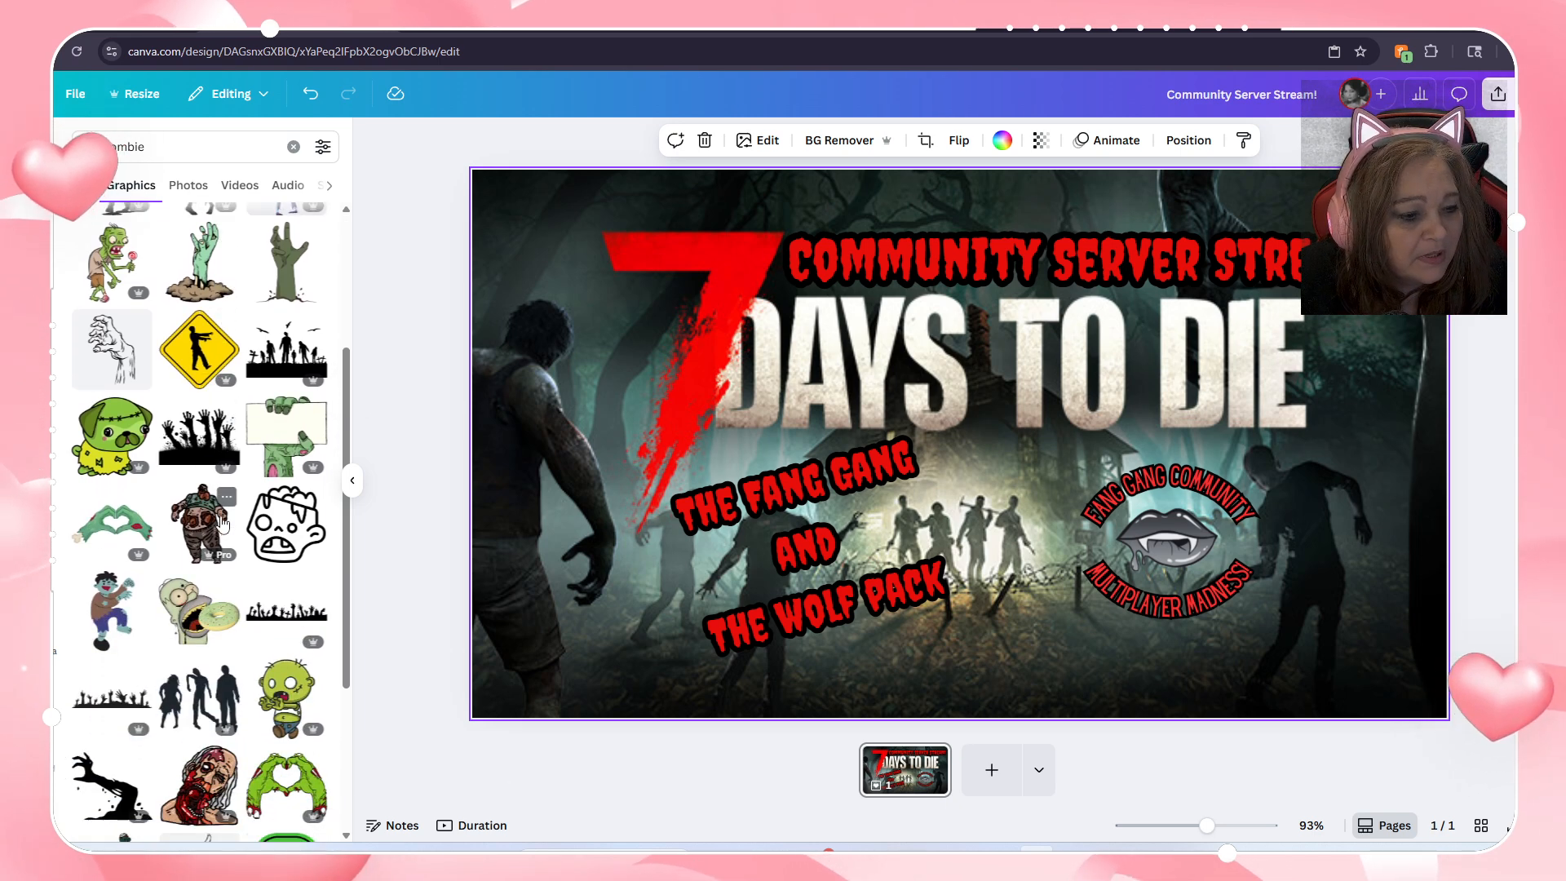
scroll(222, 524, down, 3)
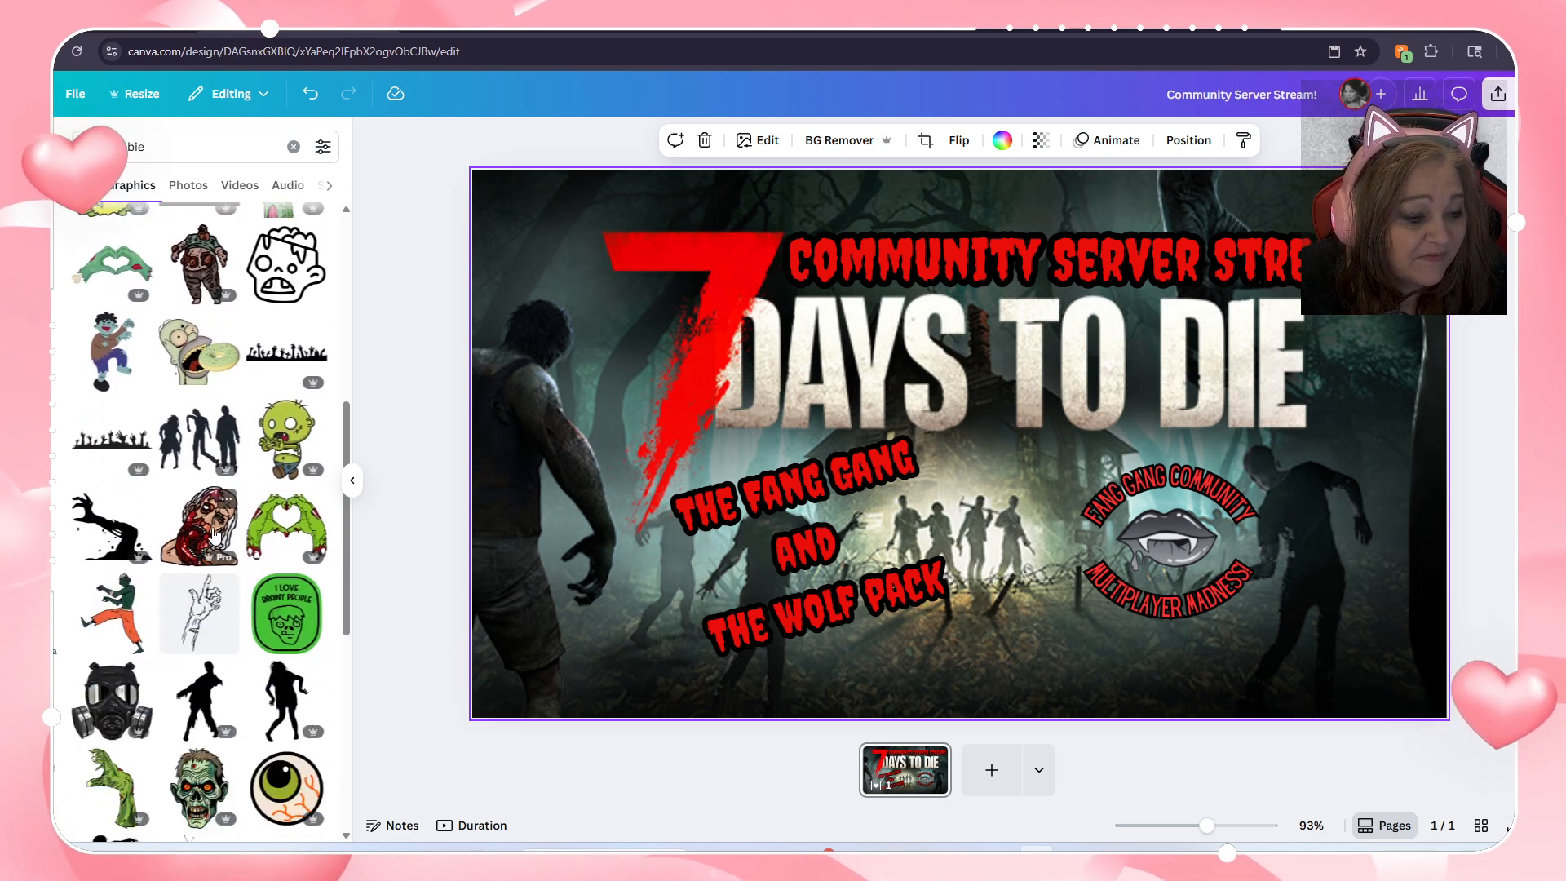
scroll(214, 535, down, 6)
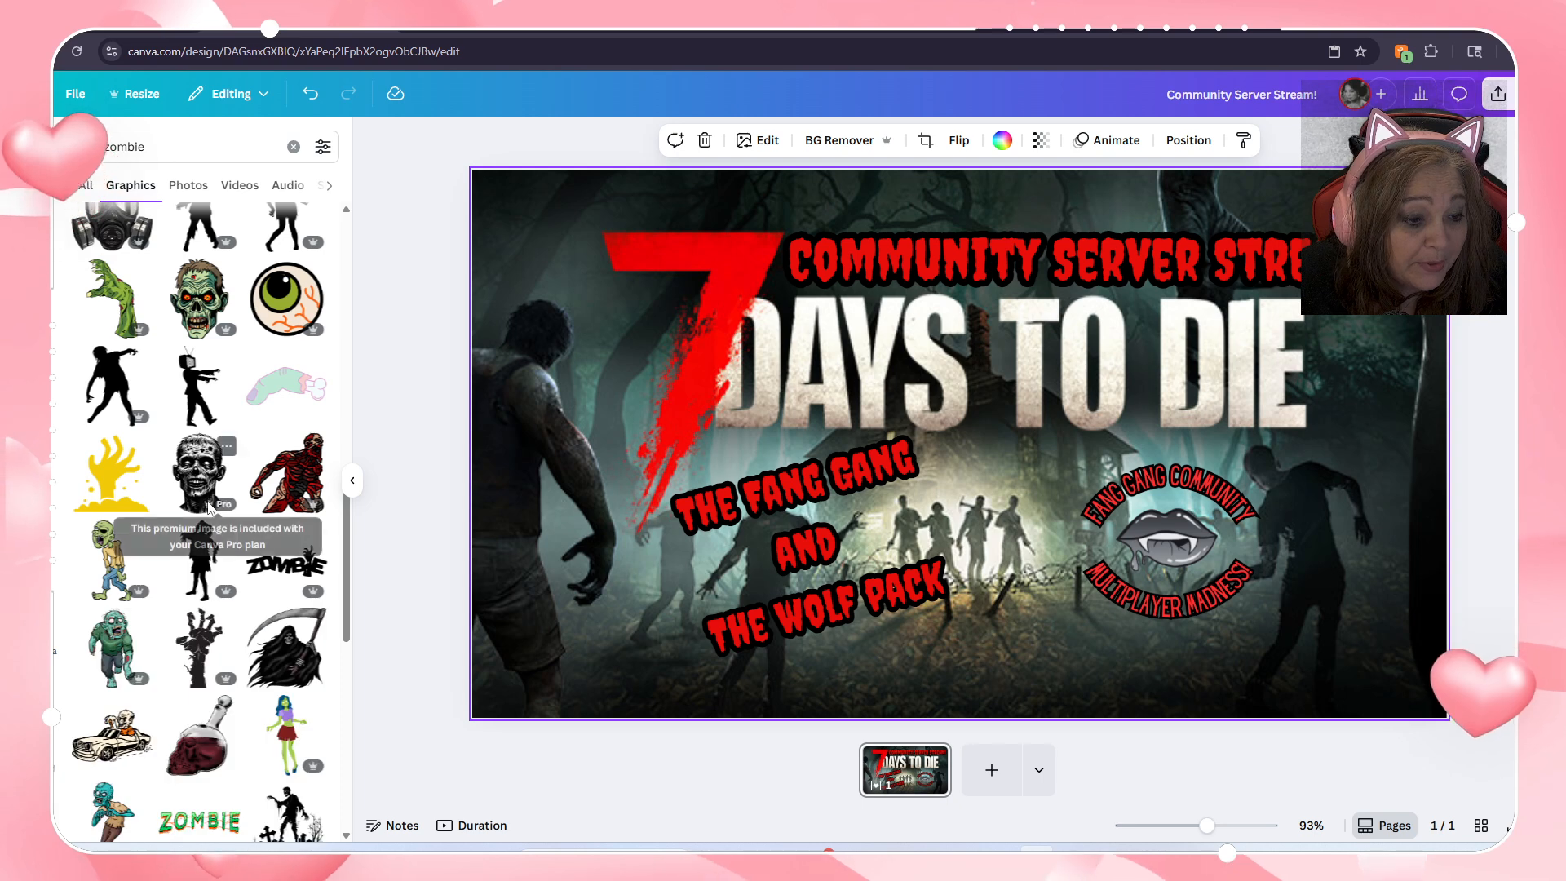
scroll(210, 509, down, 2)
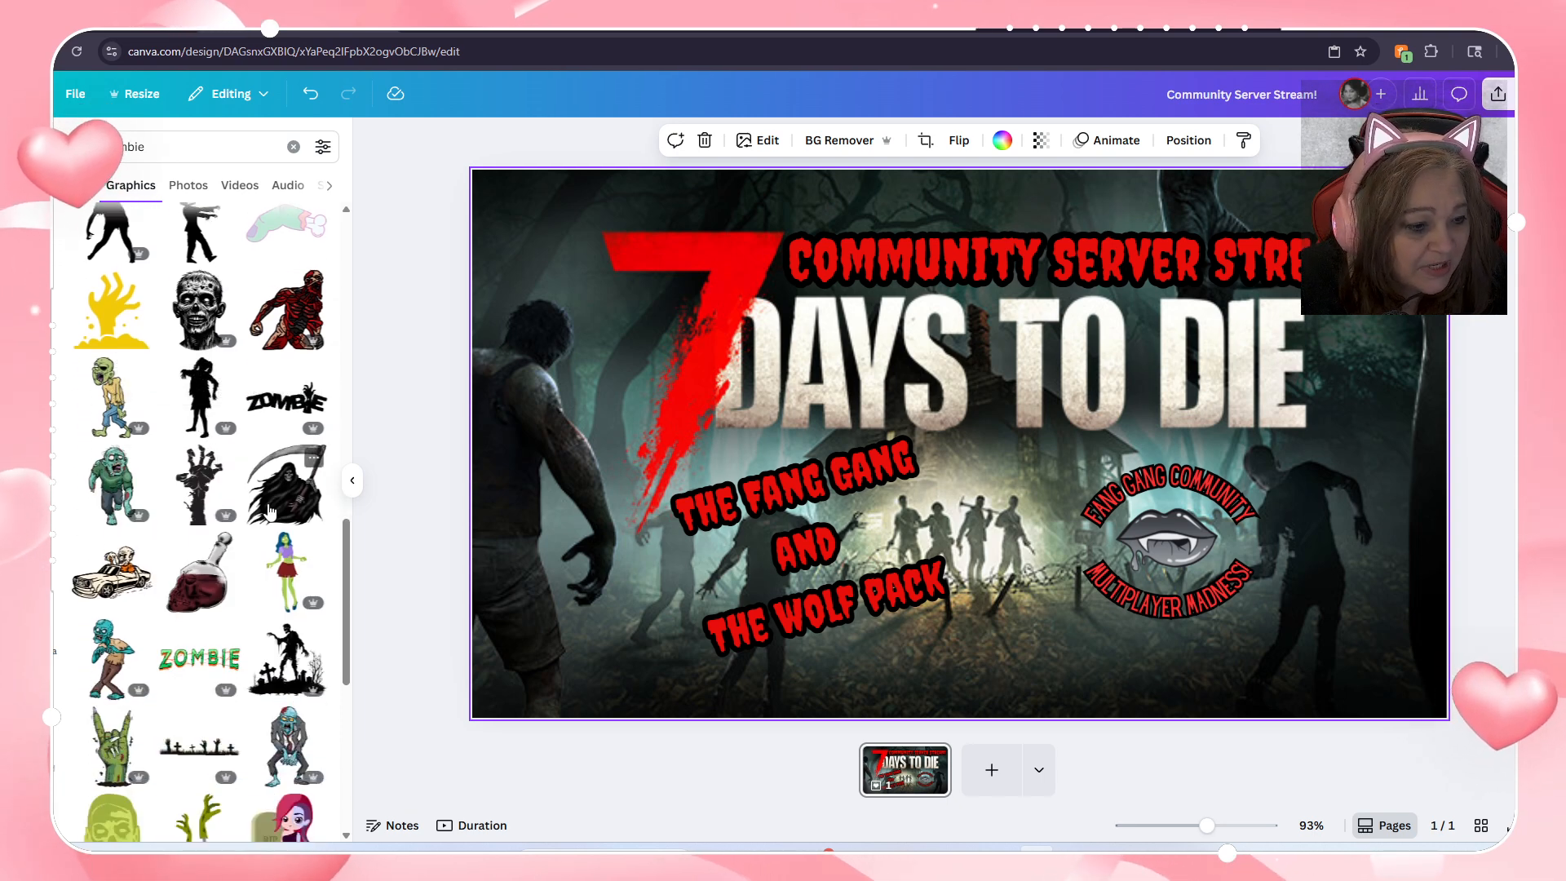
scroll(269, 510, down, 4)
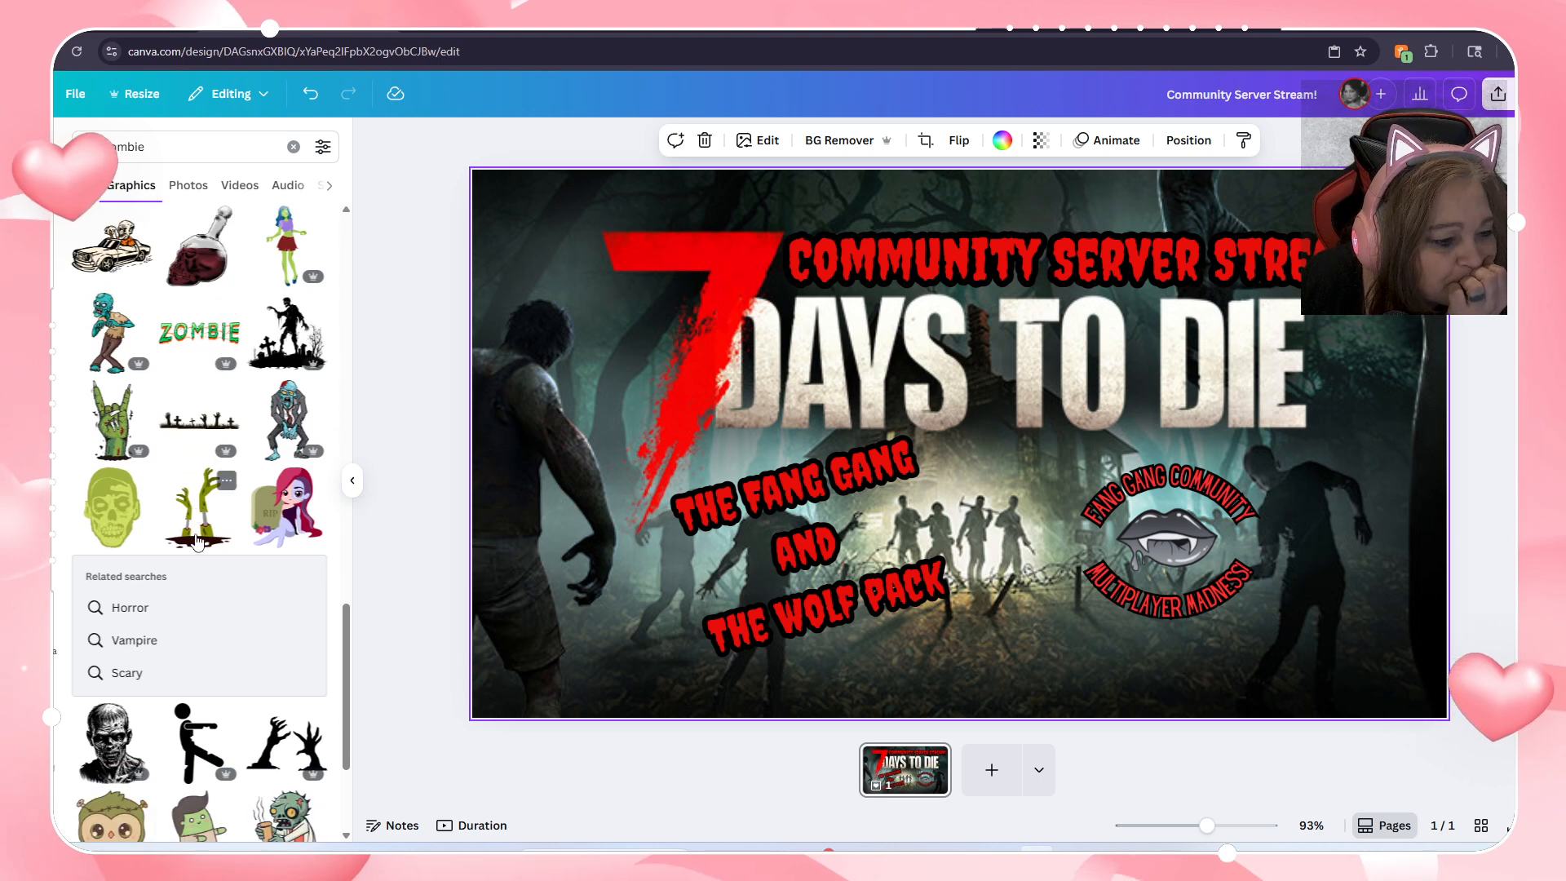
scroll(197, 541, down, 3)
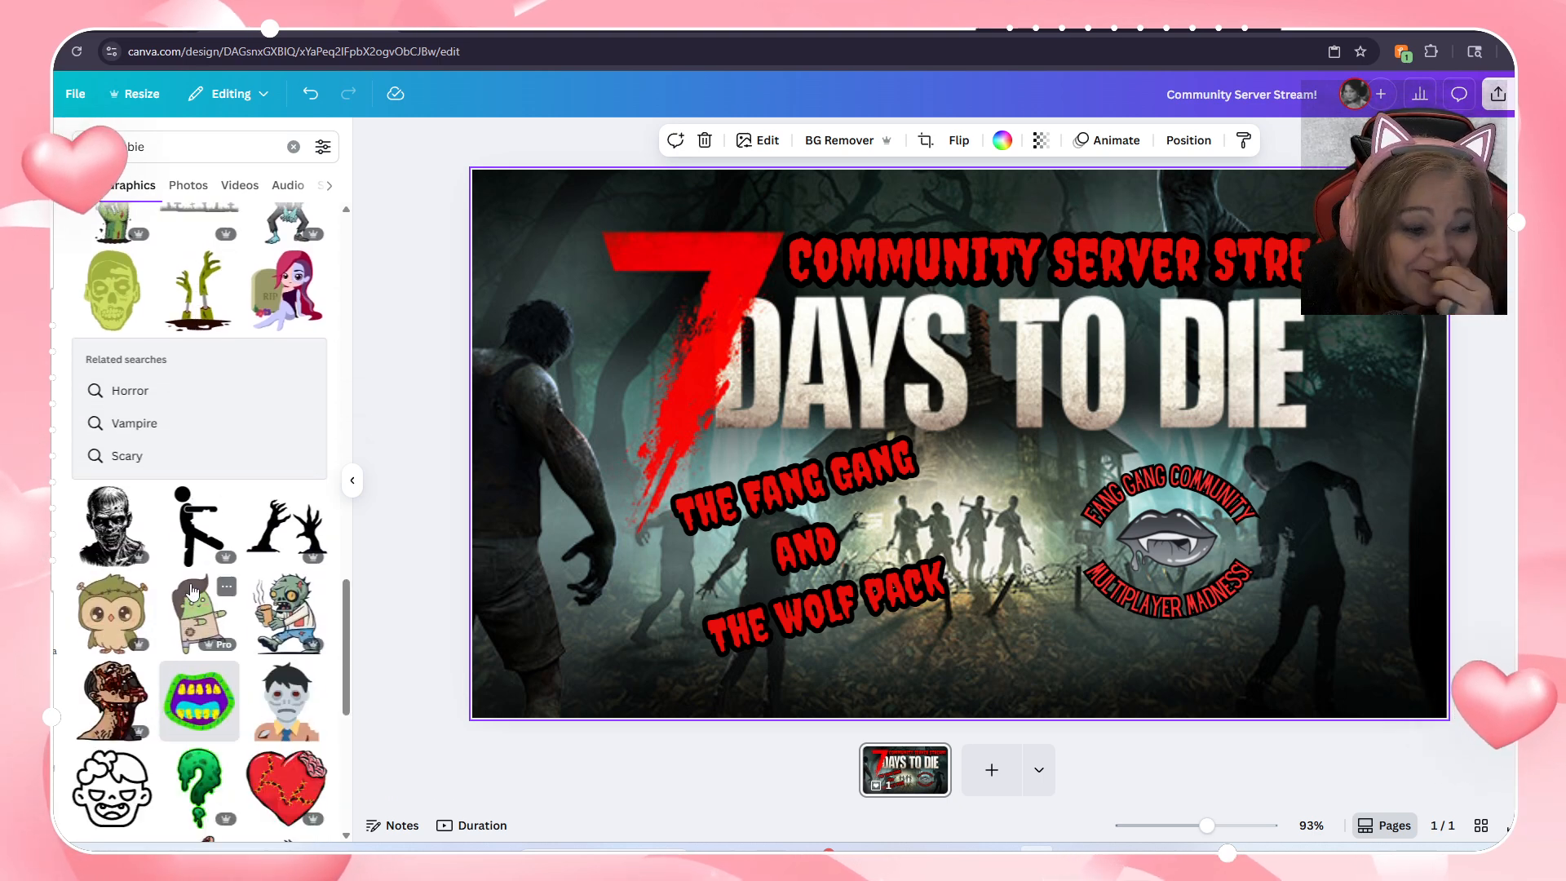
scroll(193, 587, down, 3)
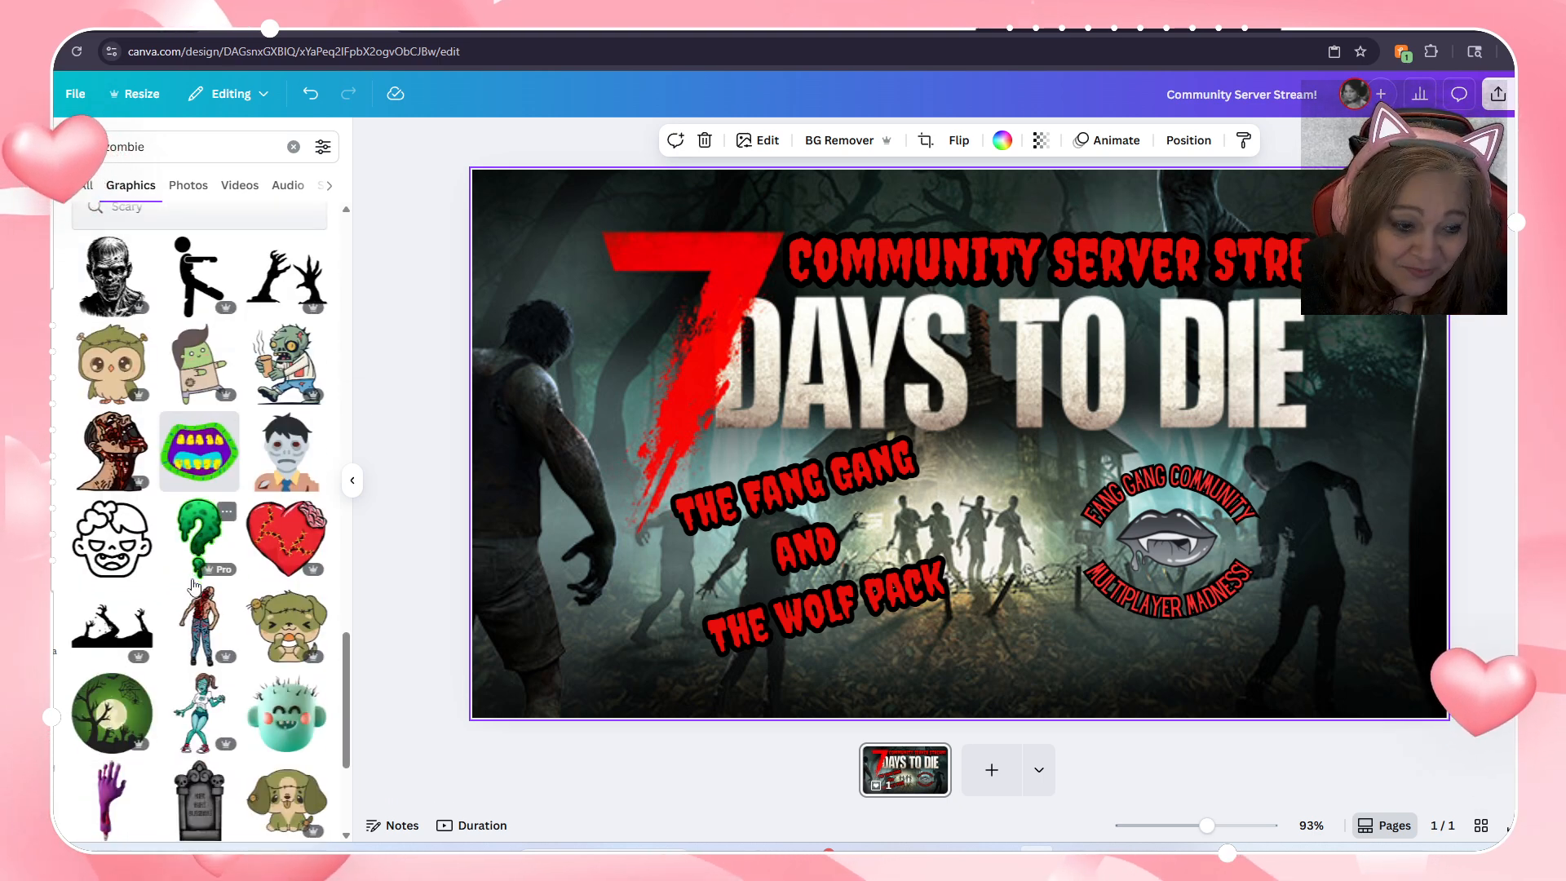
scroll(194, 584, down, 4)
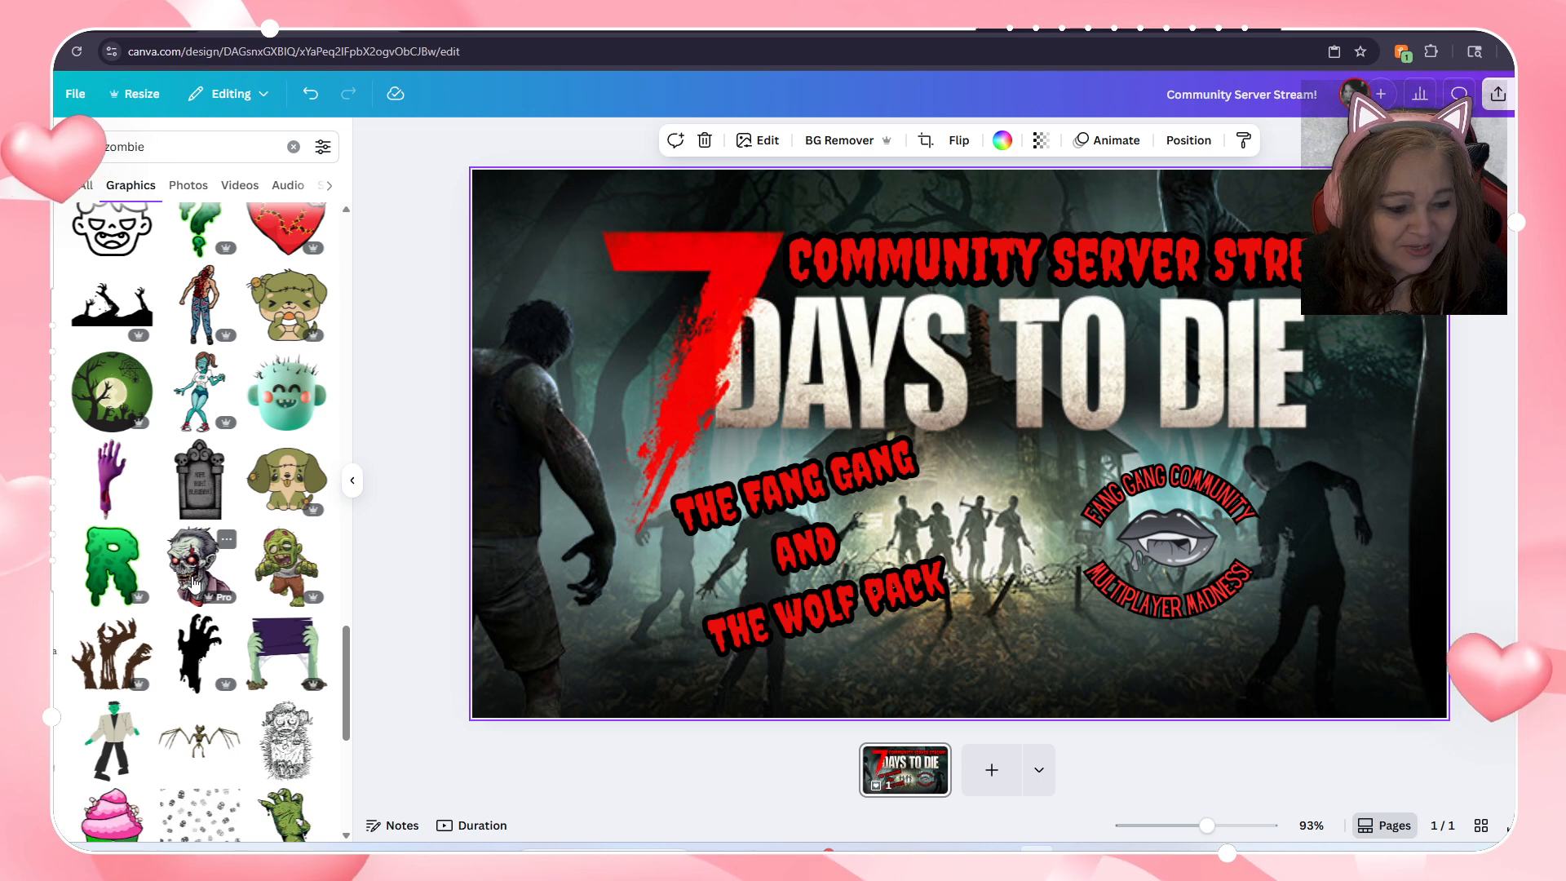
scroll(193, 582, down, 3)
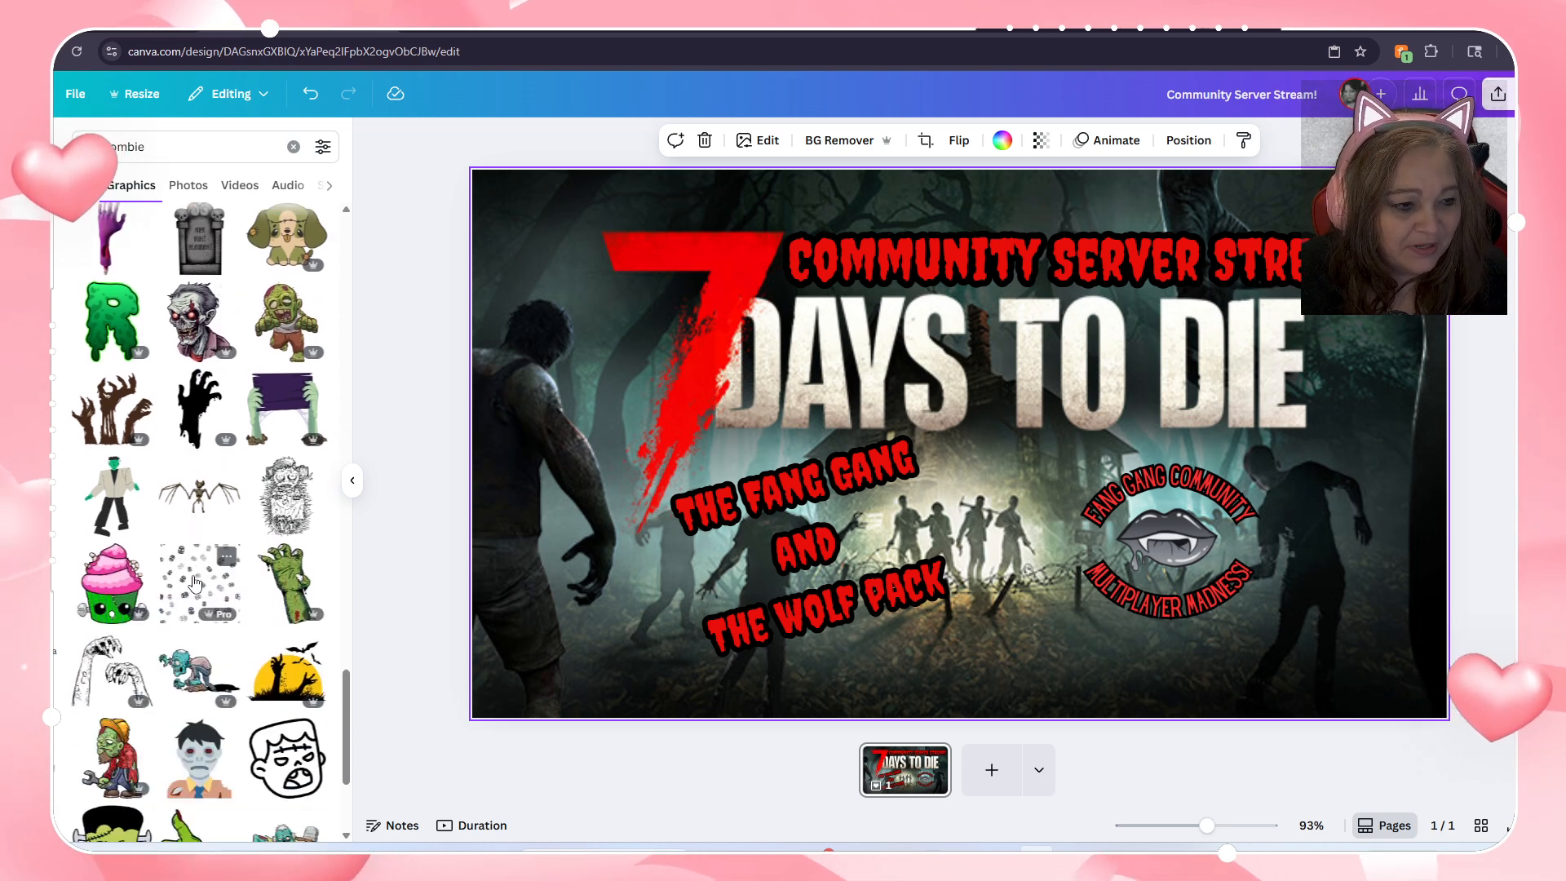
Step: Insert the pair of black reaching zombie hands, shrink it and place it along the bottom edge between the three-line text and the community logo
scroll(195, 582, up, 5)
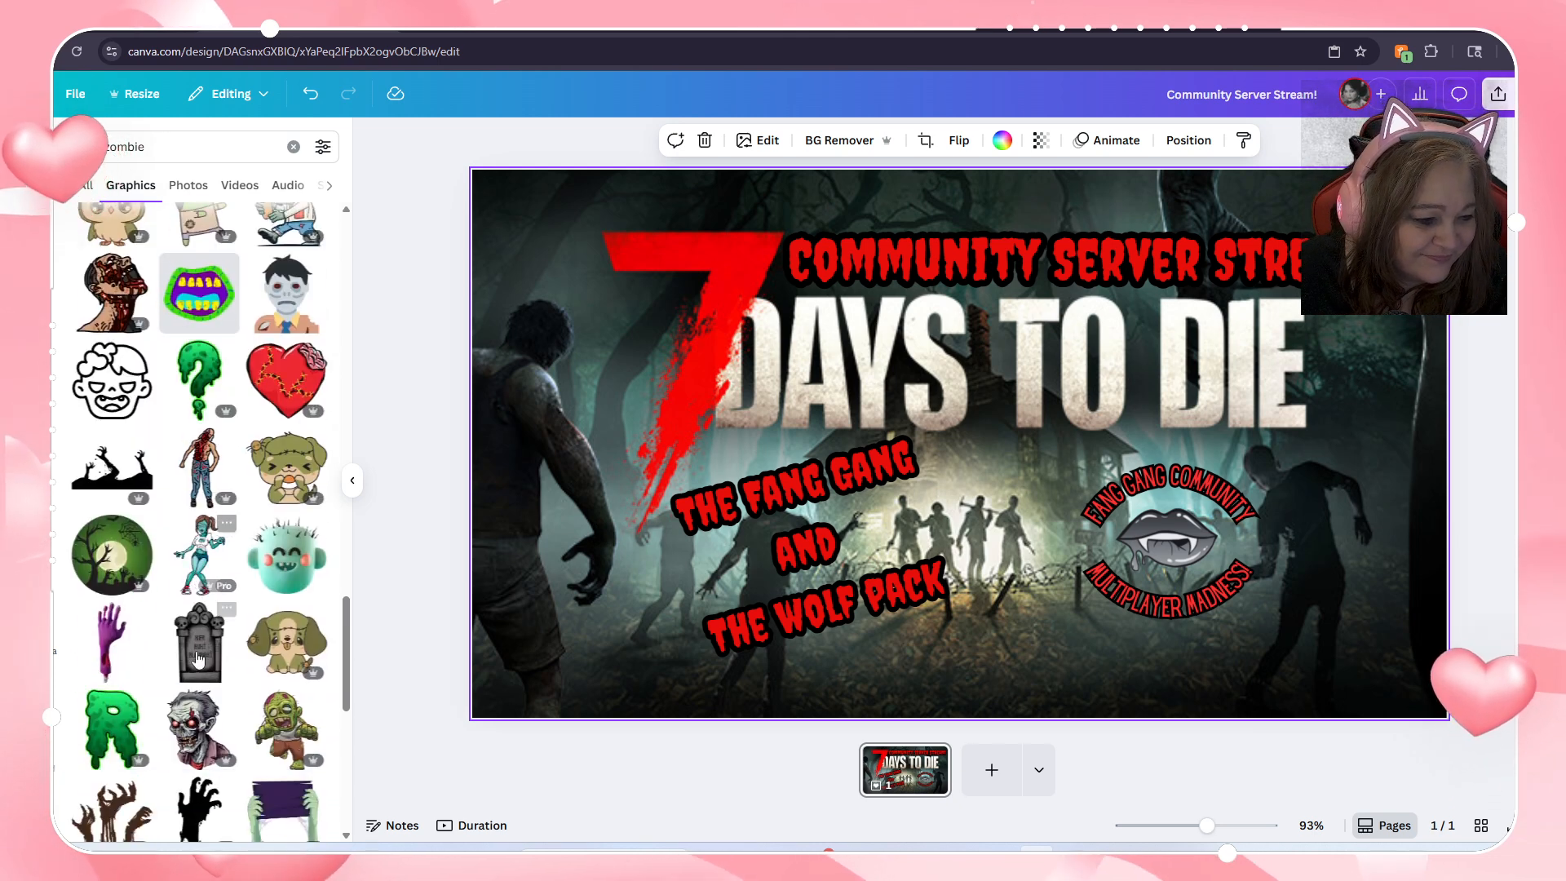
scroll(204, 571, up, 7)
scroll(239, 593, down, 2)
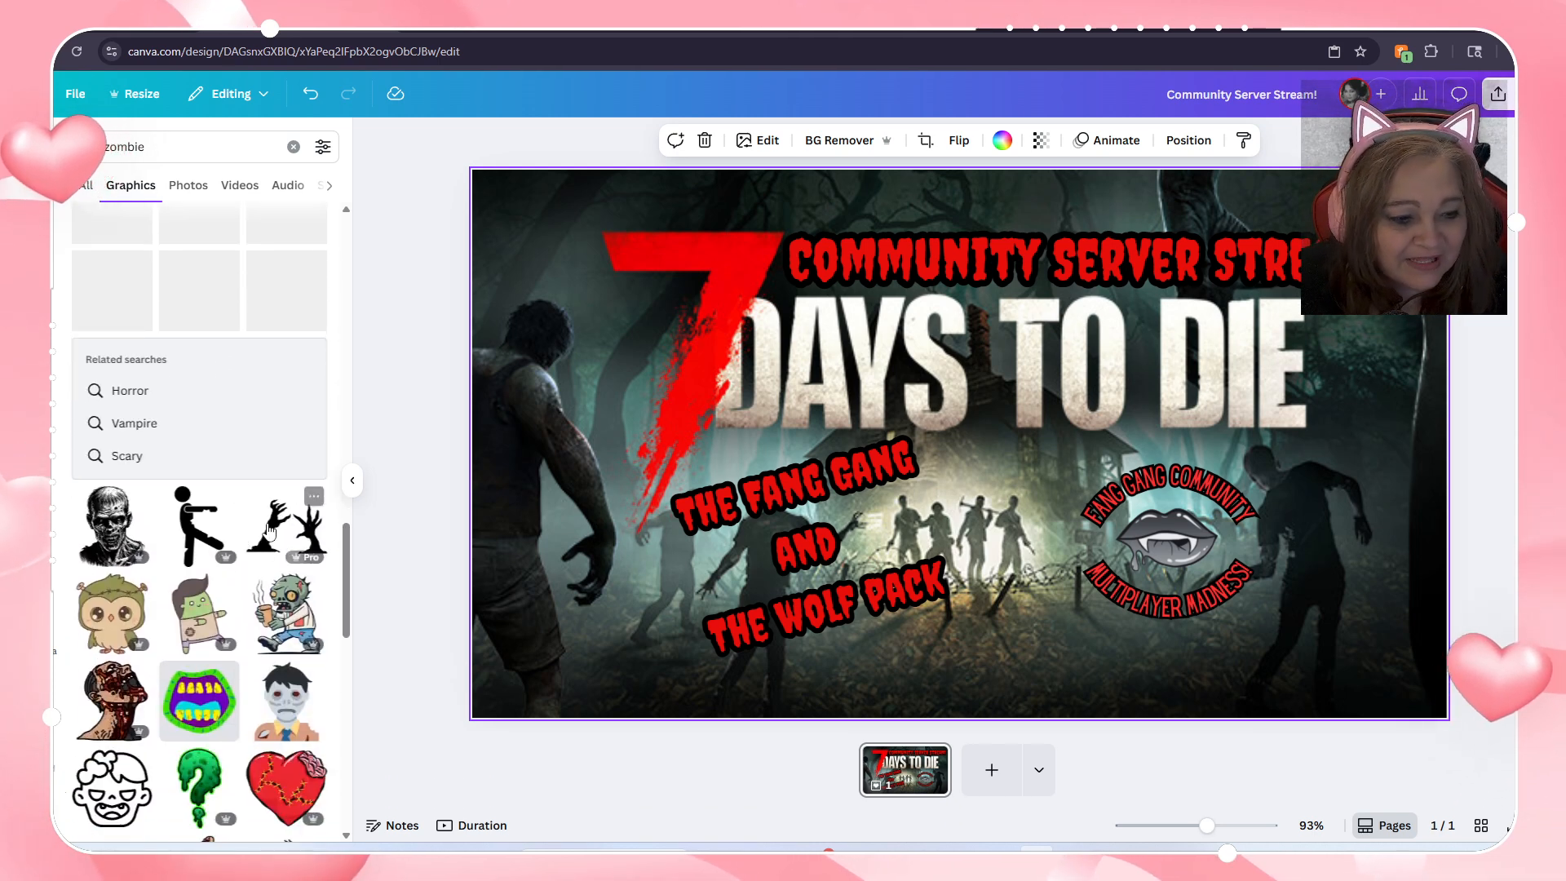
click(281, 529)
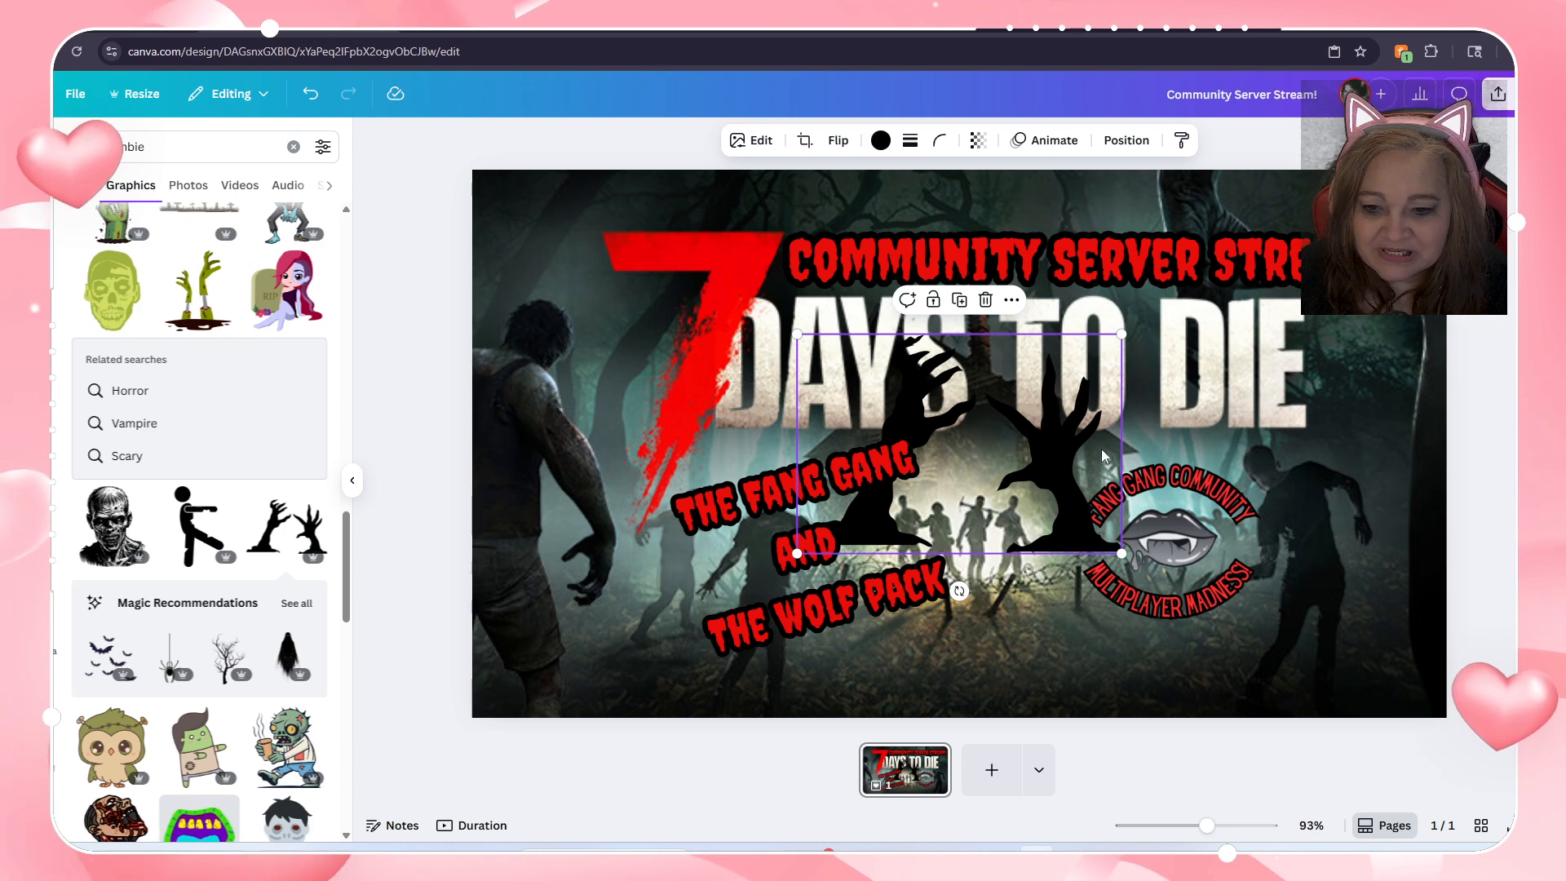
drag(1122, 335, 1002, 436)
drag(942, 482, 1039, 638)
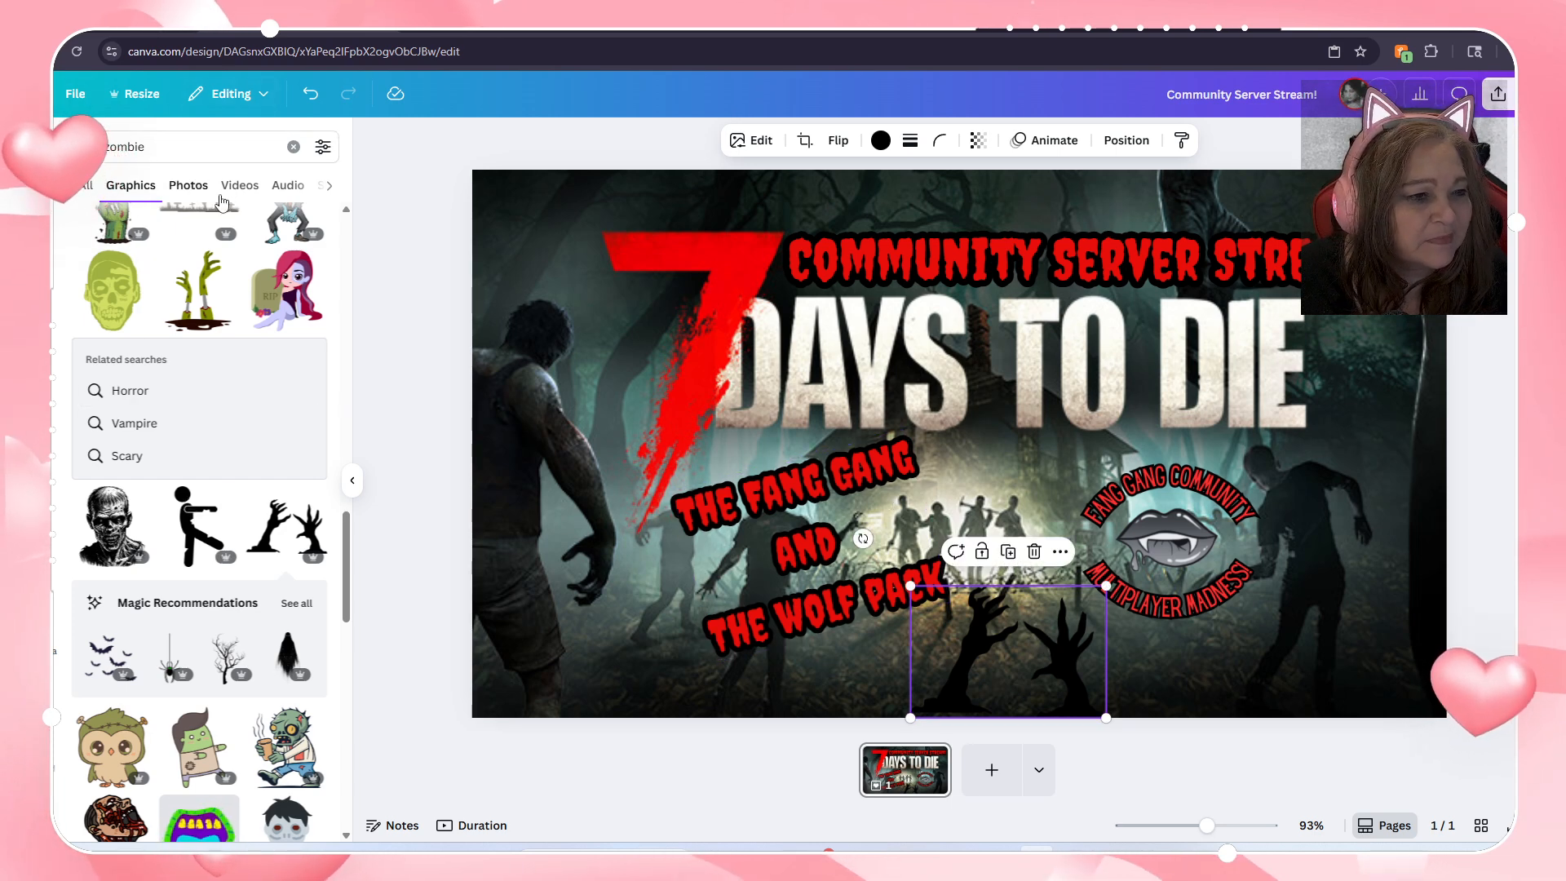
Step: Search the graphics for "blood dripping" and insert the wide red blood-drip border below the "Community Server Stream" heading
click(165, 147)
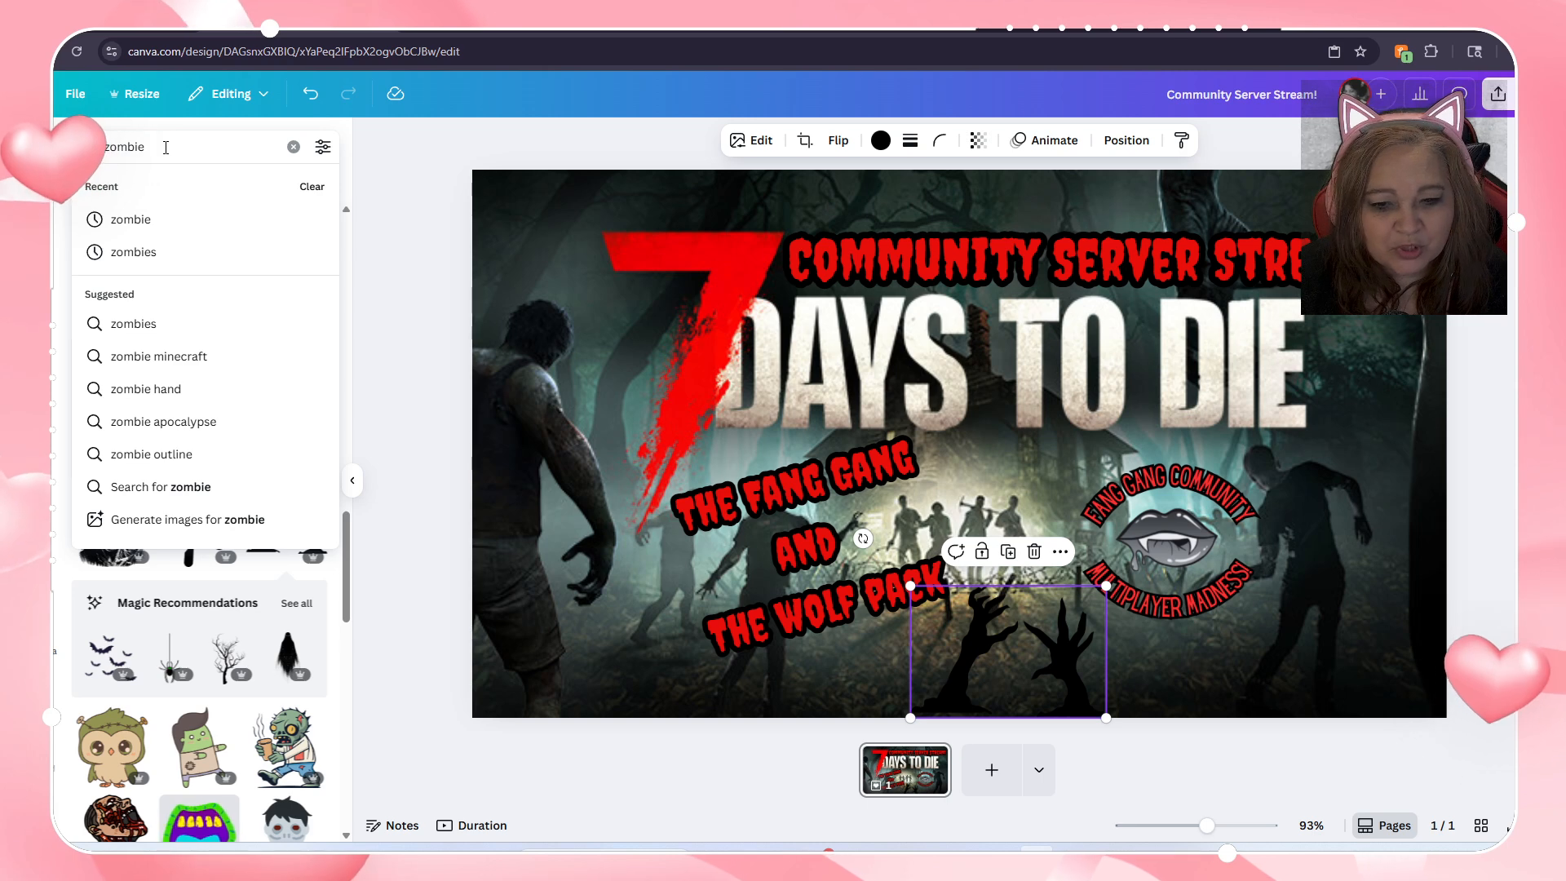
click(166, 148)
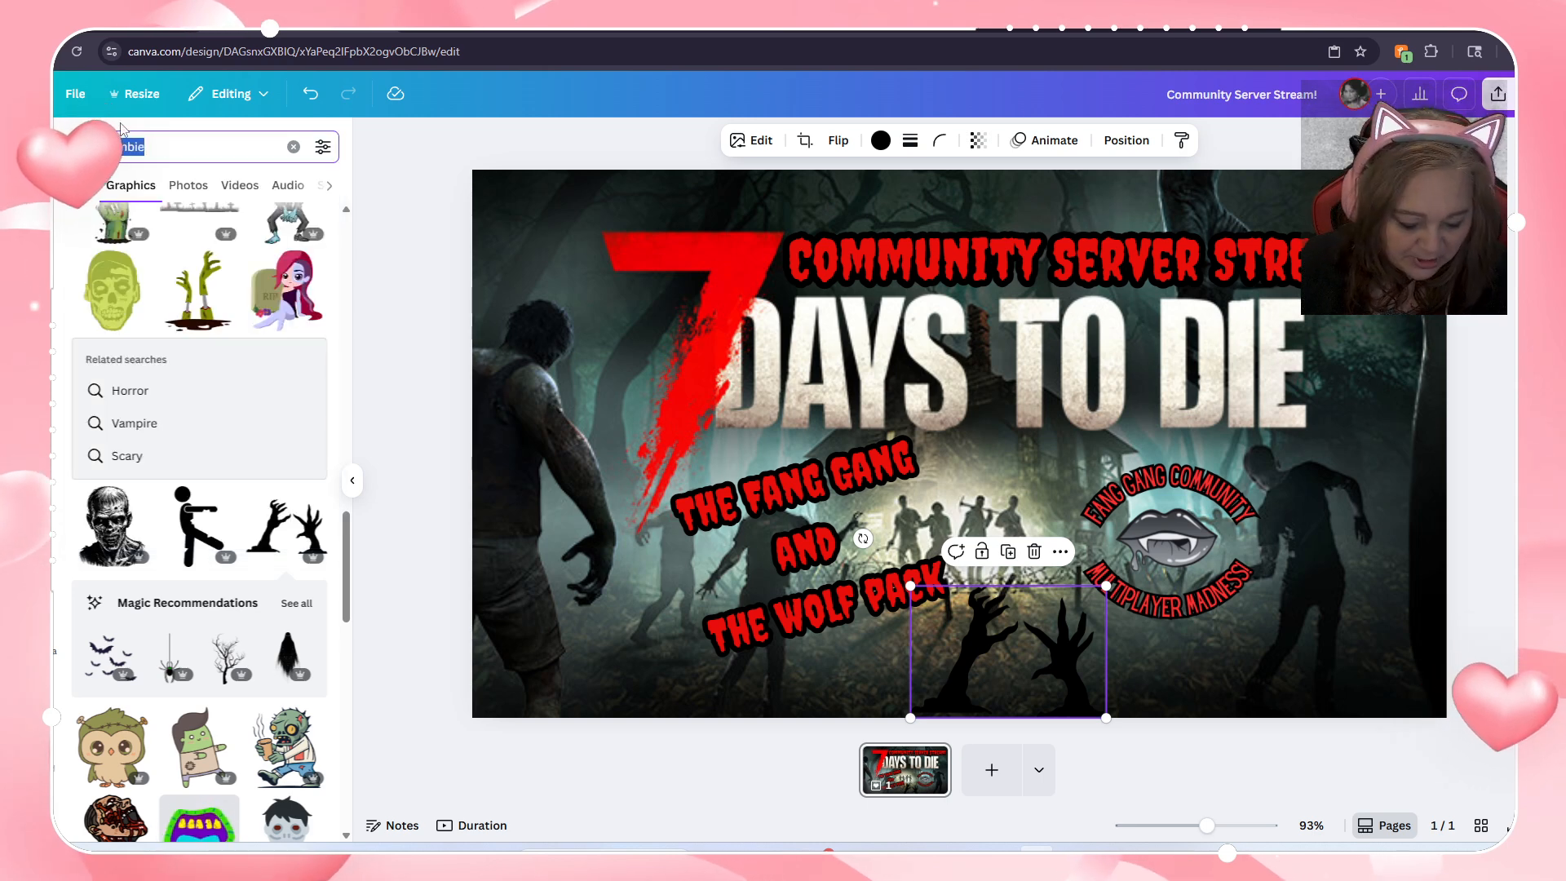
key(BackSpace)
text(blood)
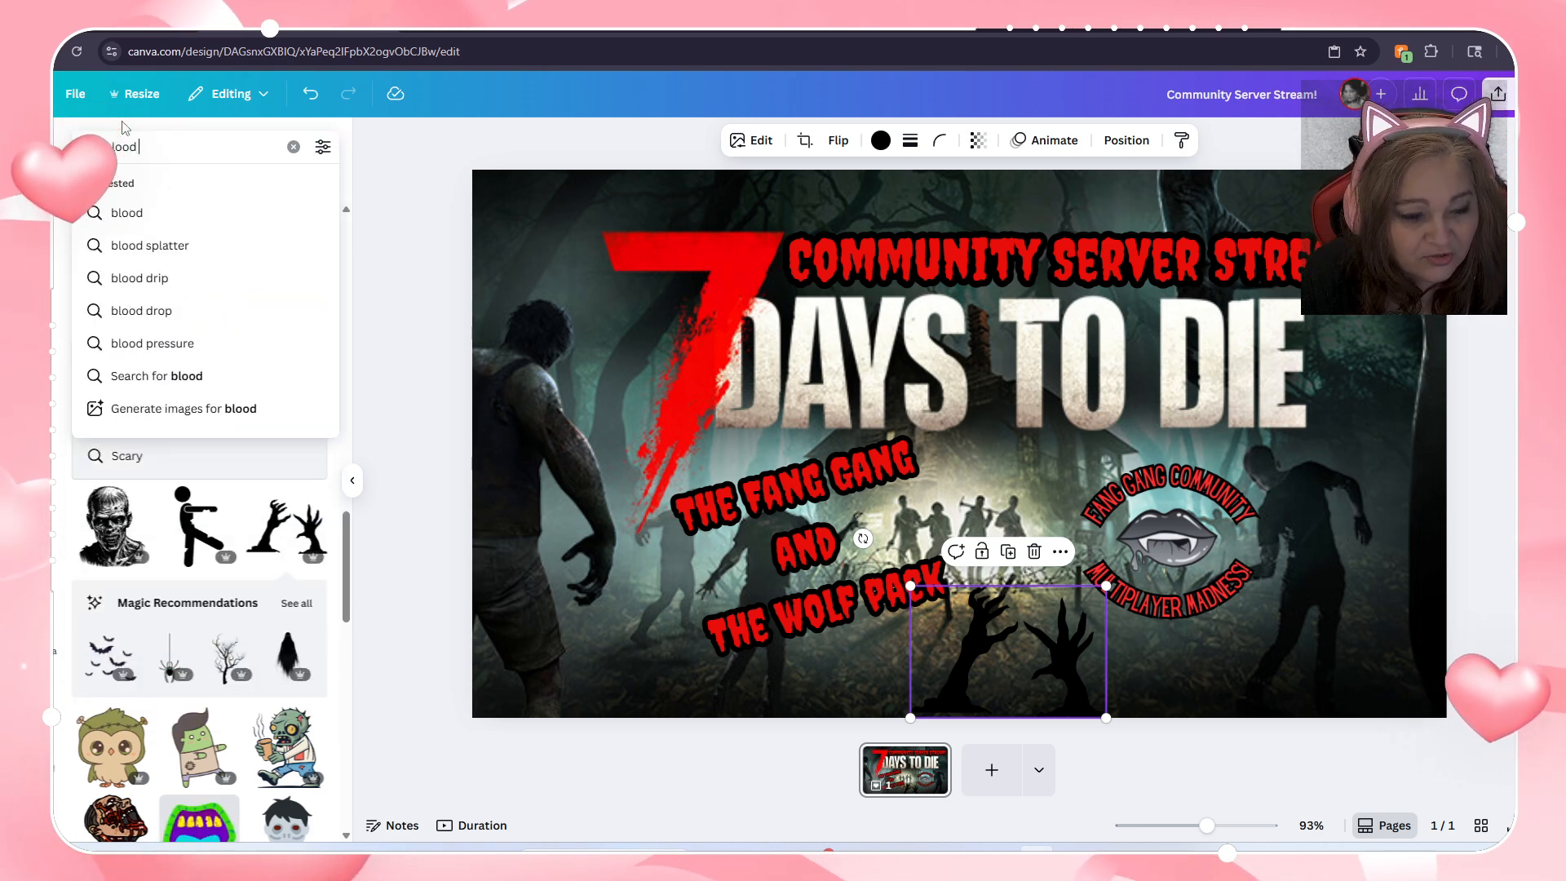
text( dripping)
key(Return)
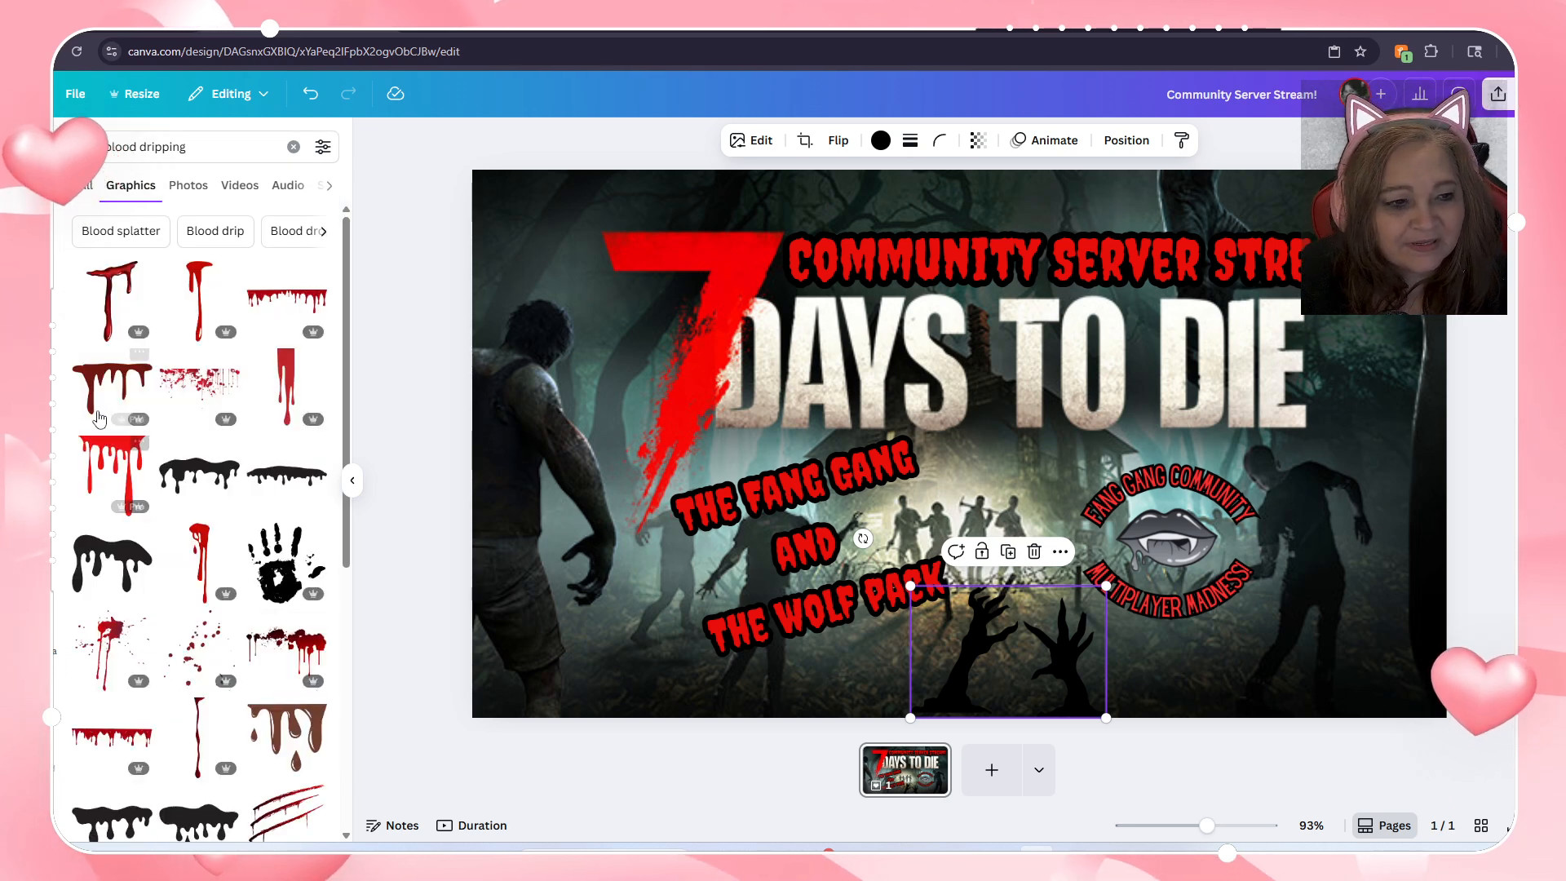
click(110, 738)
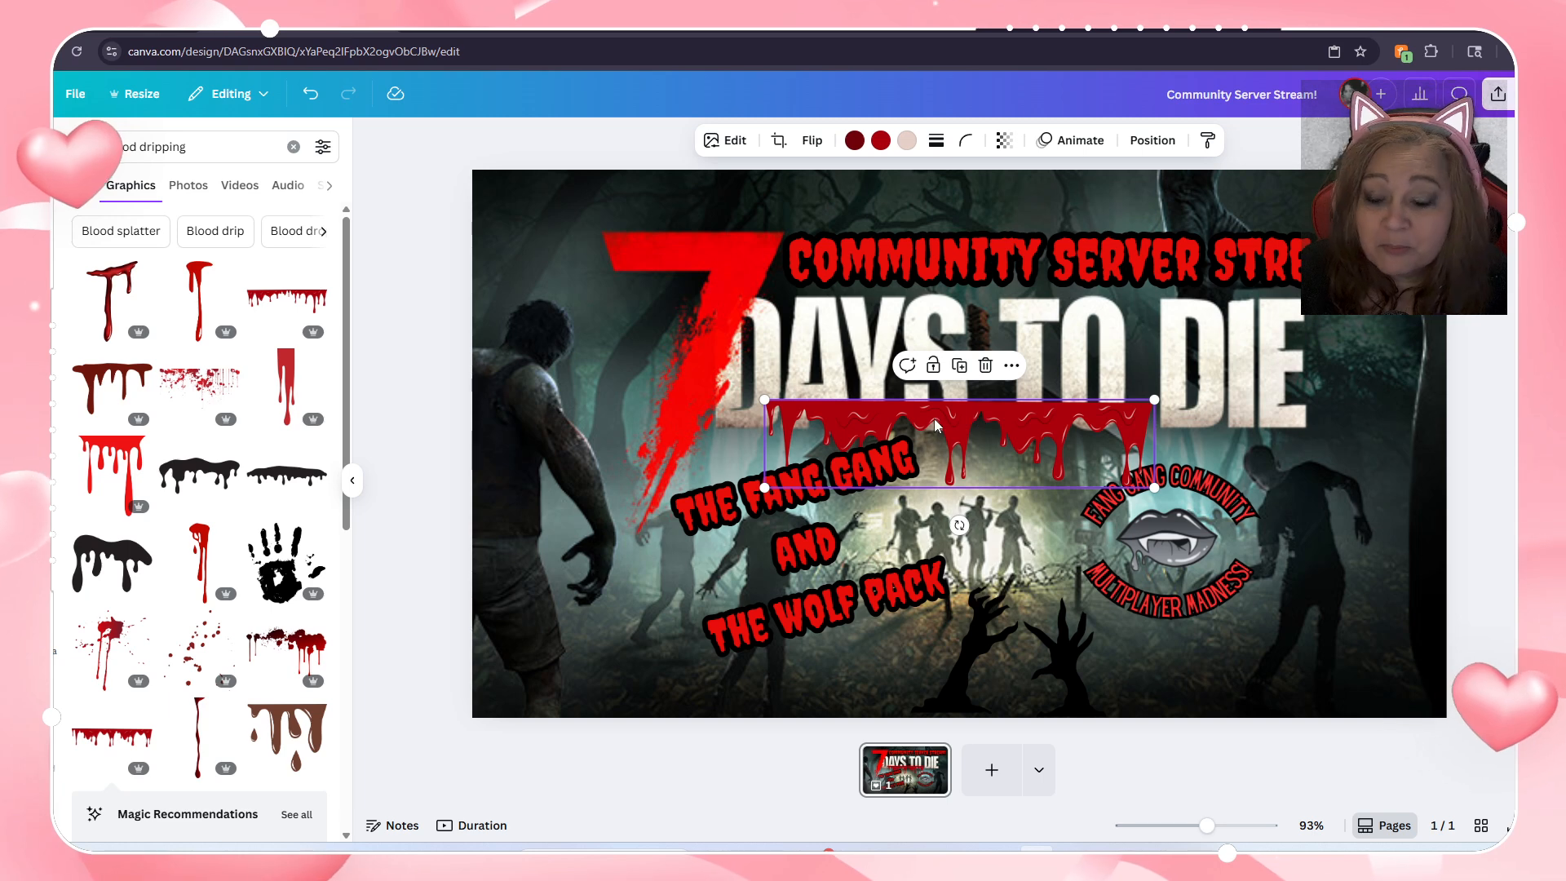
drag(976, 413, 996, 312)
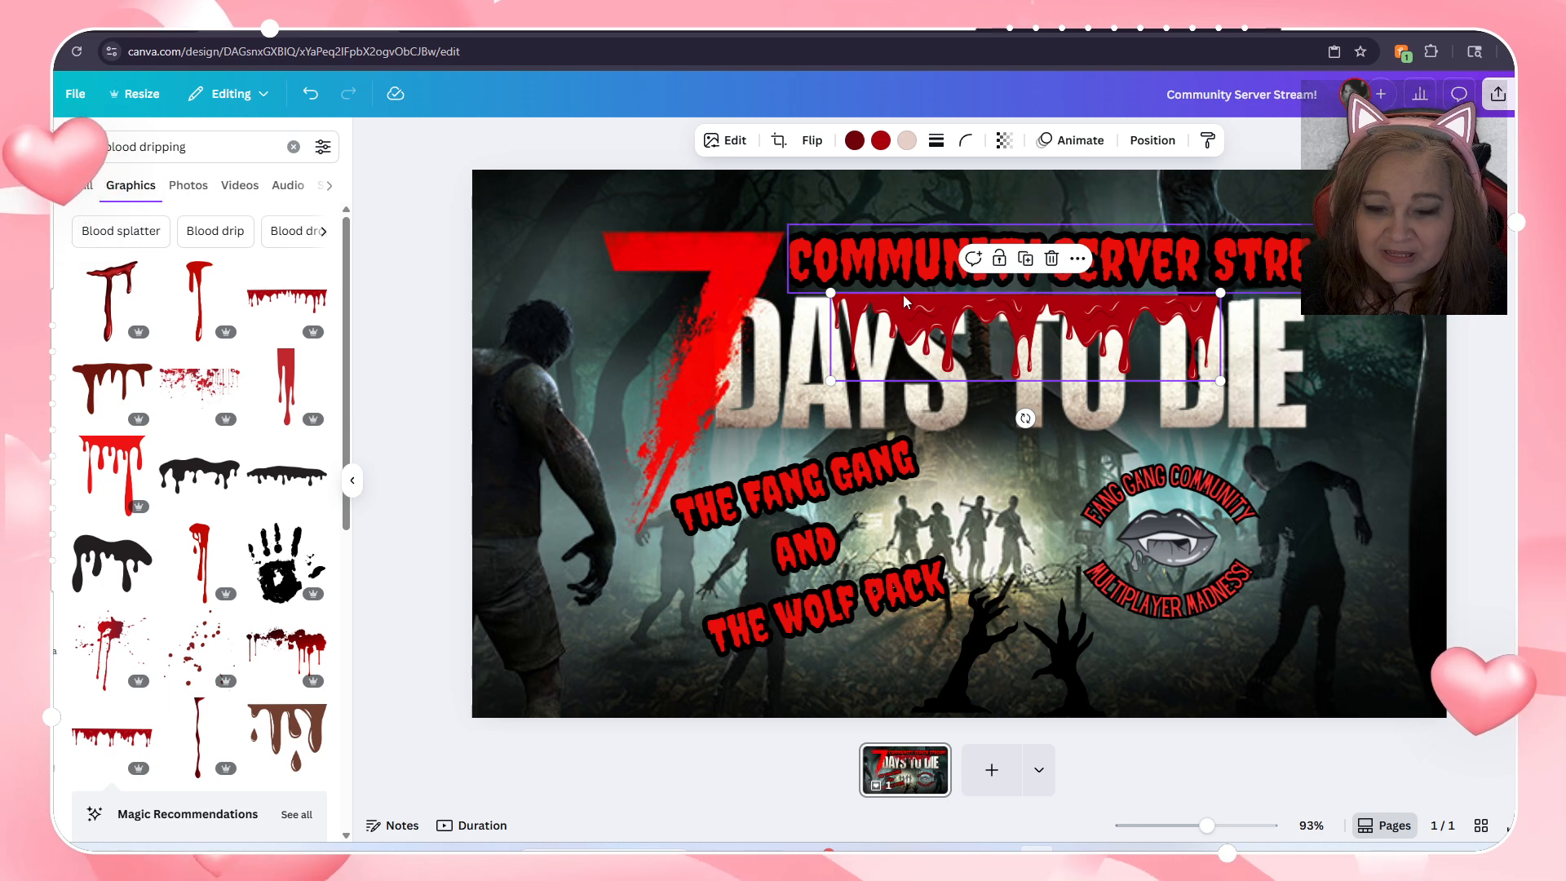
Step: Recolour the blood drip's main red to the background photo's bright red, and enlarge it to hang from the heading across "Days To Die"
click(882, 141)
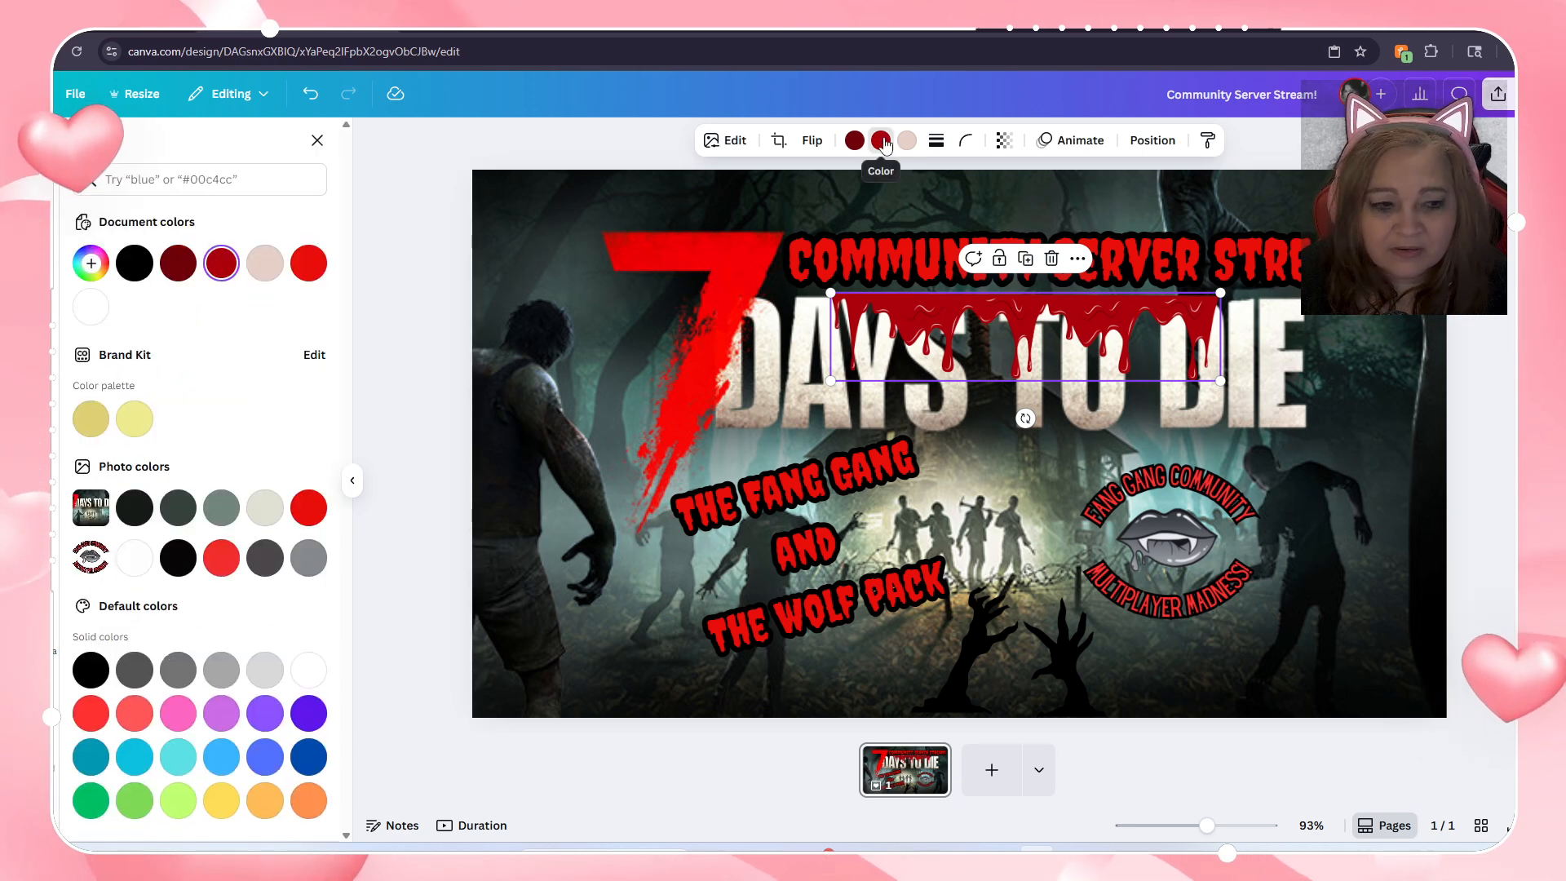
click(310, 510)
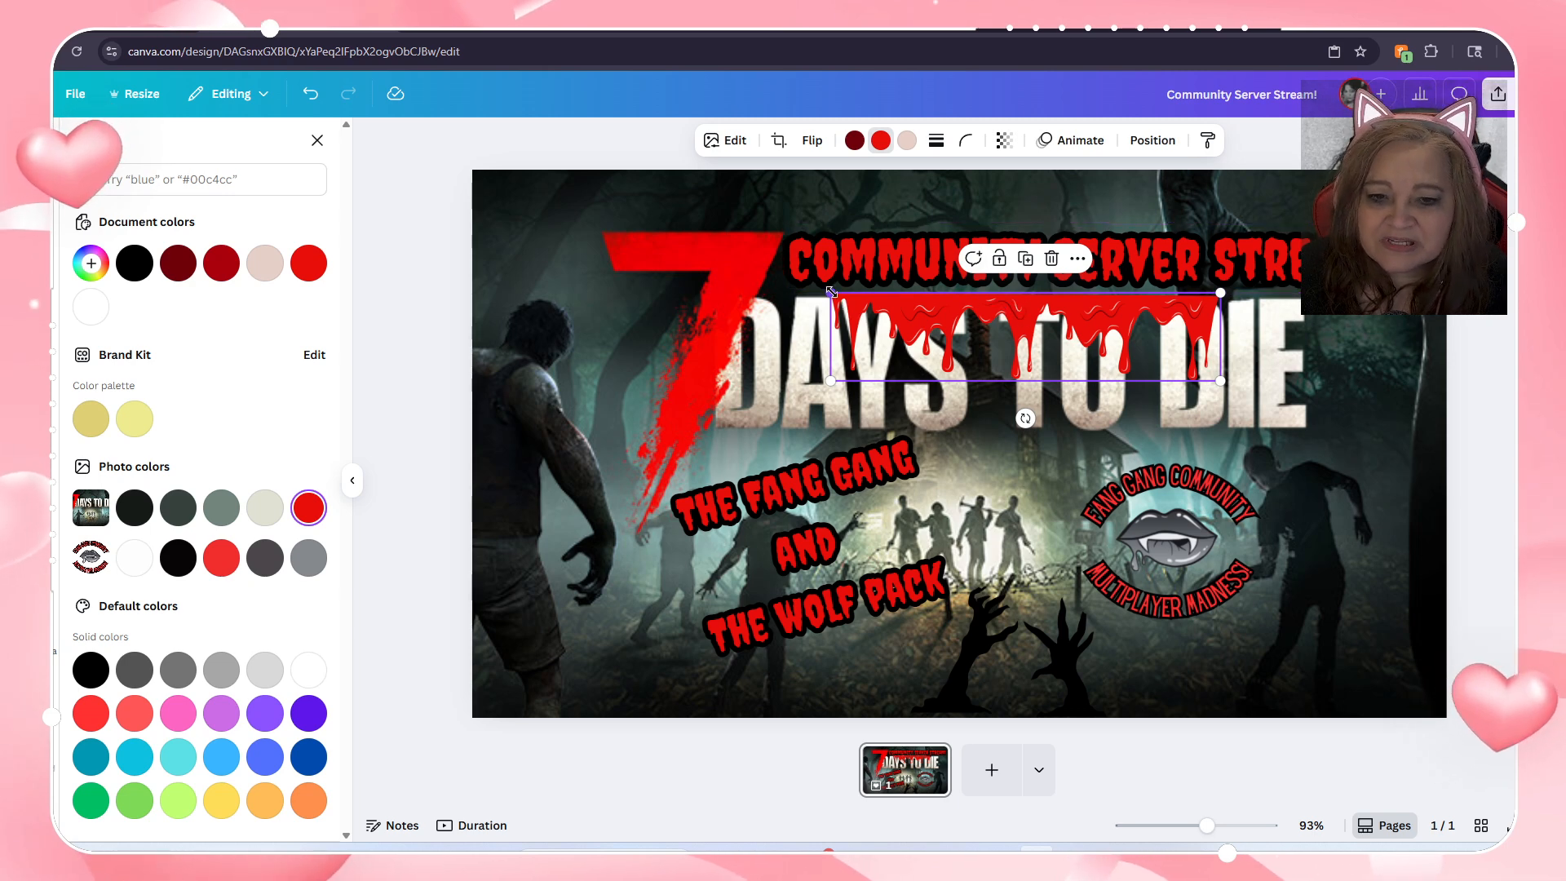
drag(830, 292, 718, 285)
drag(1023, 305, 1138, 295)
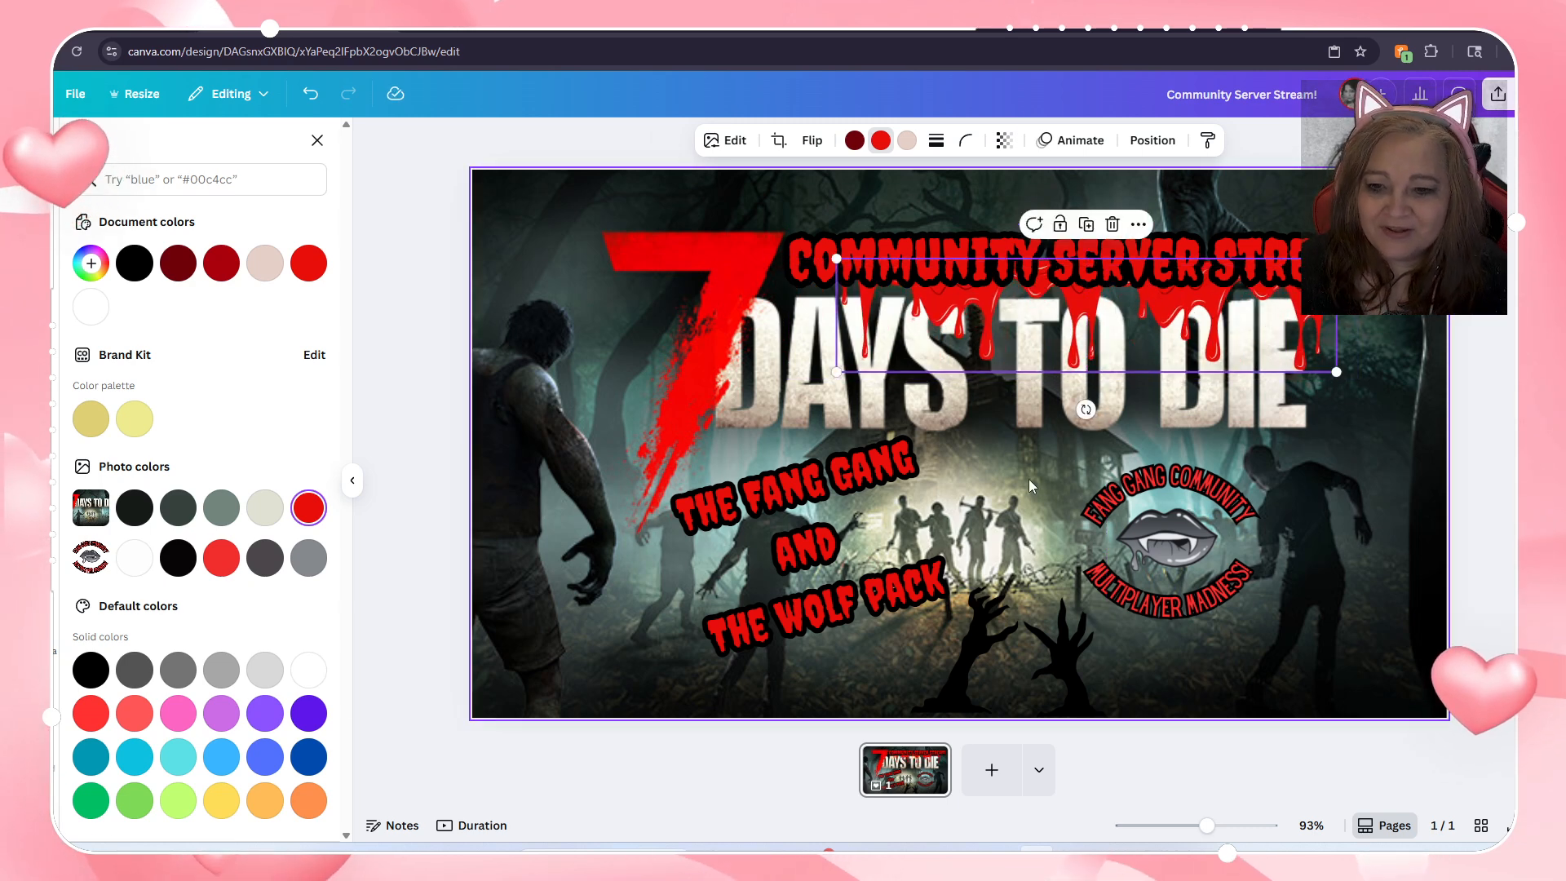
click(978, 519)
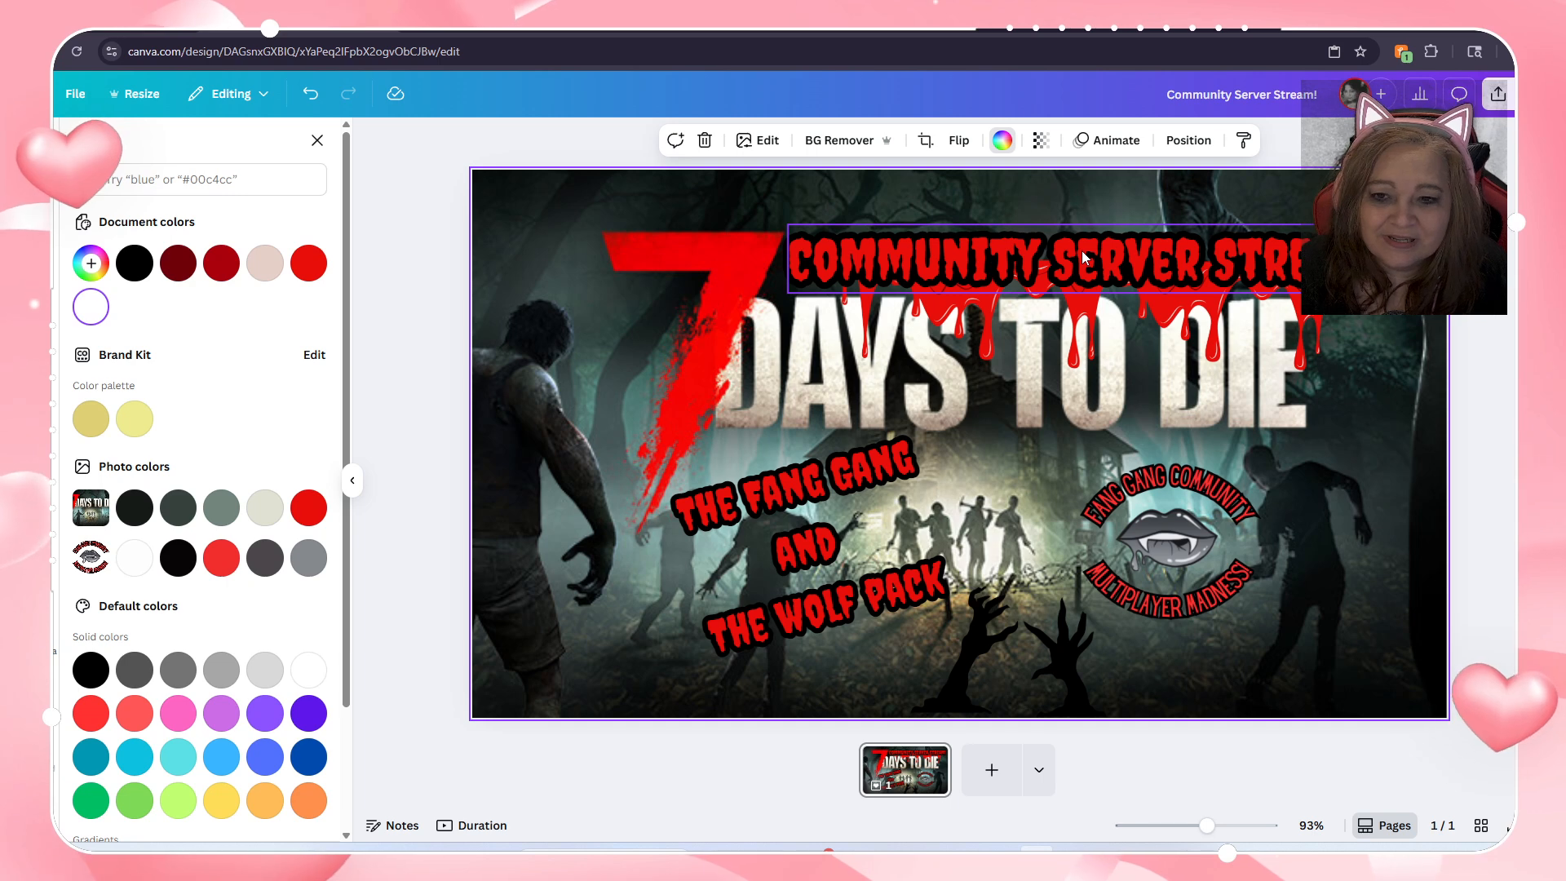
Step: Move the "Community Server Stream" heading slightly up and left above the blood drips, and shift the community logo slightly right
mouse_move(1083, 258)
mouse_down()
mouse_move(1078, 226)
mouse_move(1066, 235)
mouse_up()
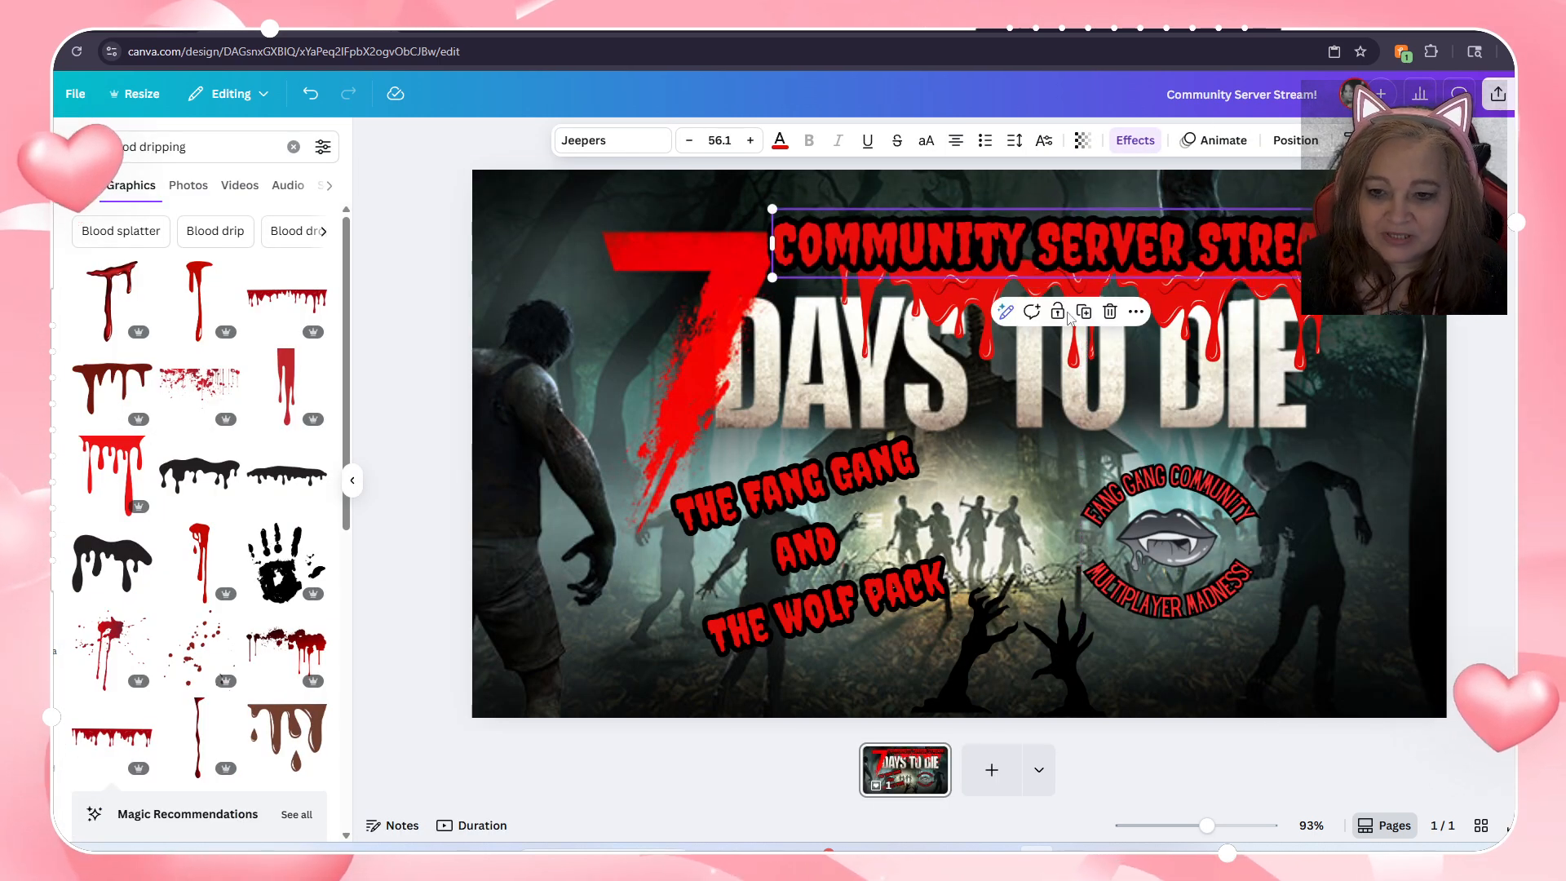
click(970, 535)
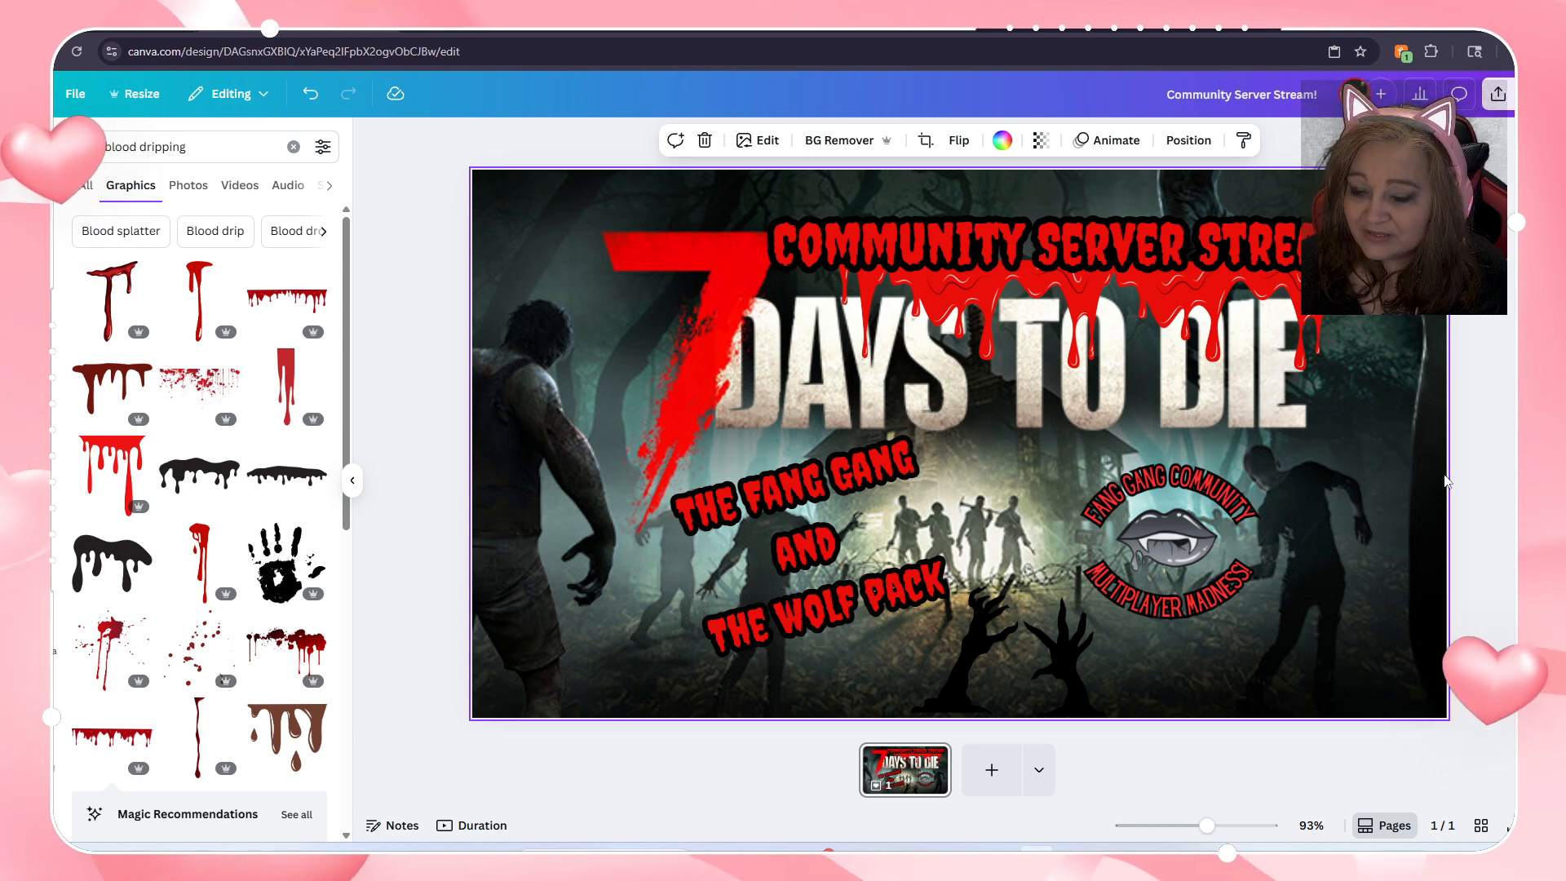
drag(1182, 512, 1210, 504)
click(1442, 605)
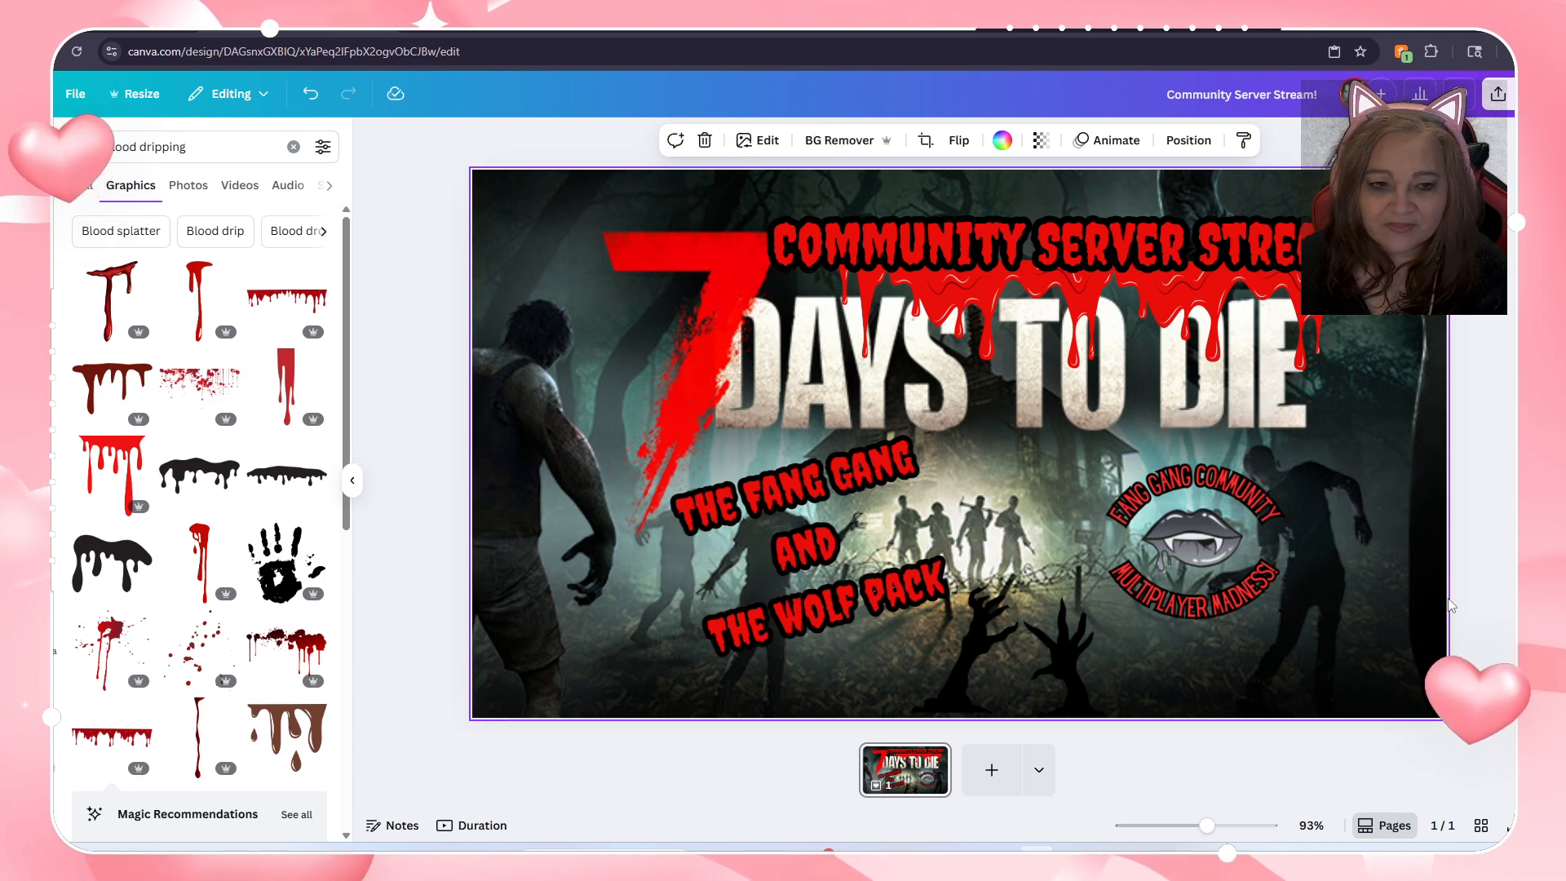
click(357, 200)
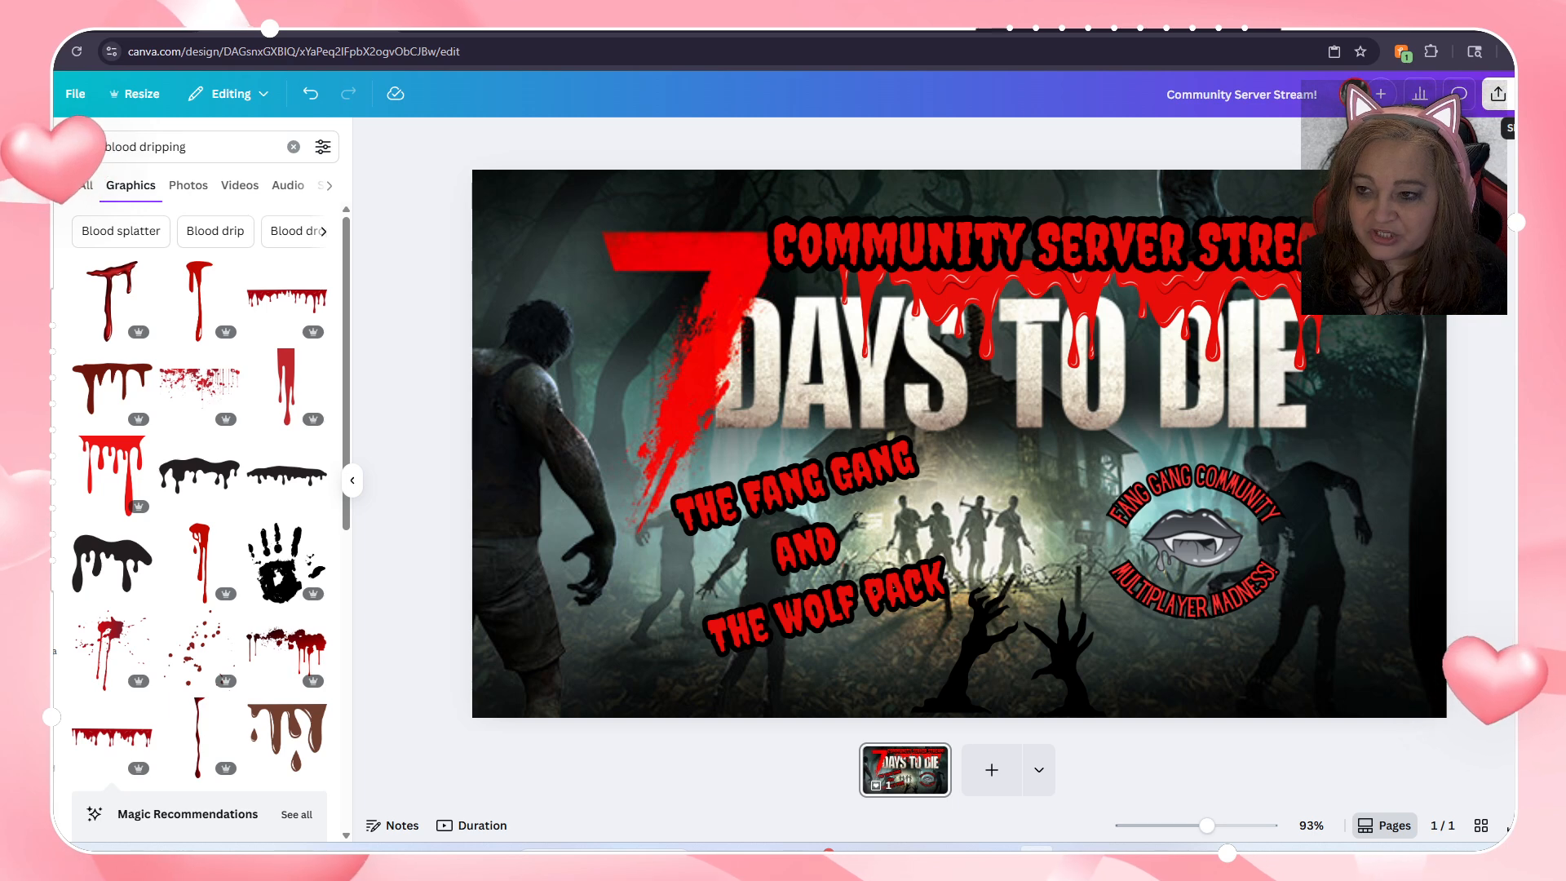
Step: Download the design as a 1,280 × 720 px PNG and switch to the YouTube thumbnail templates page
click(1499, 93)
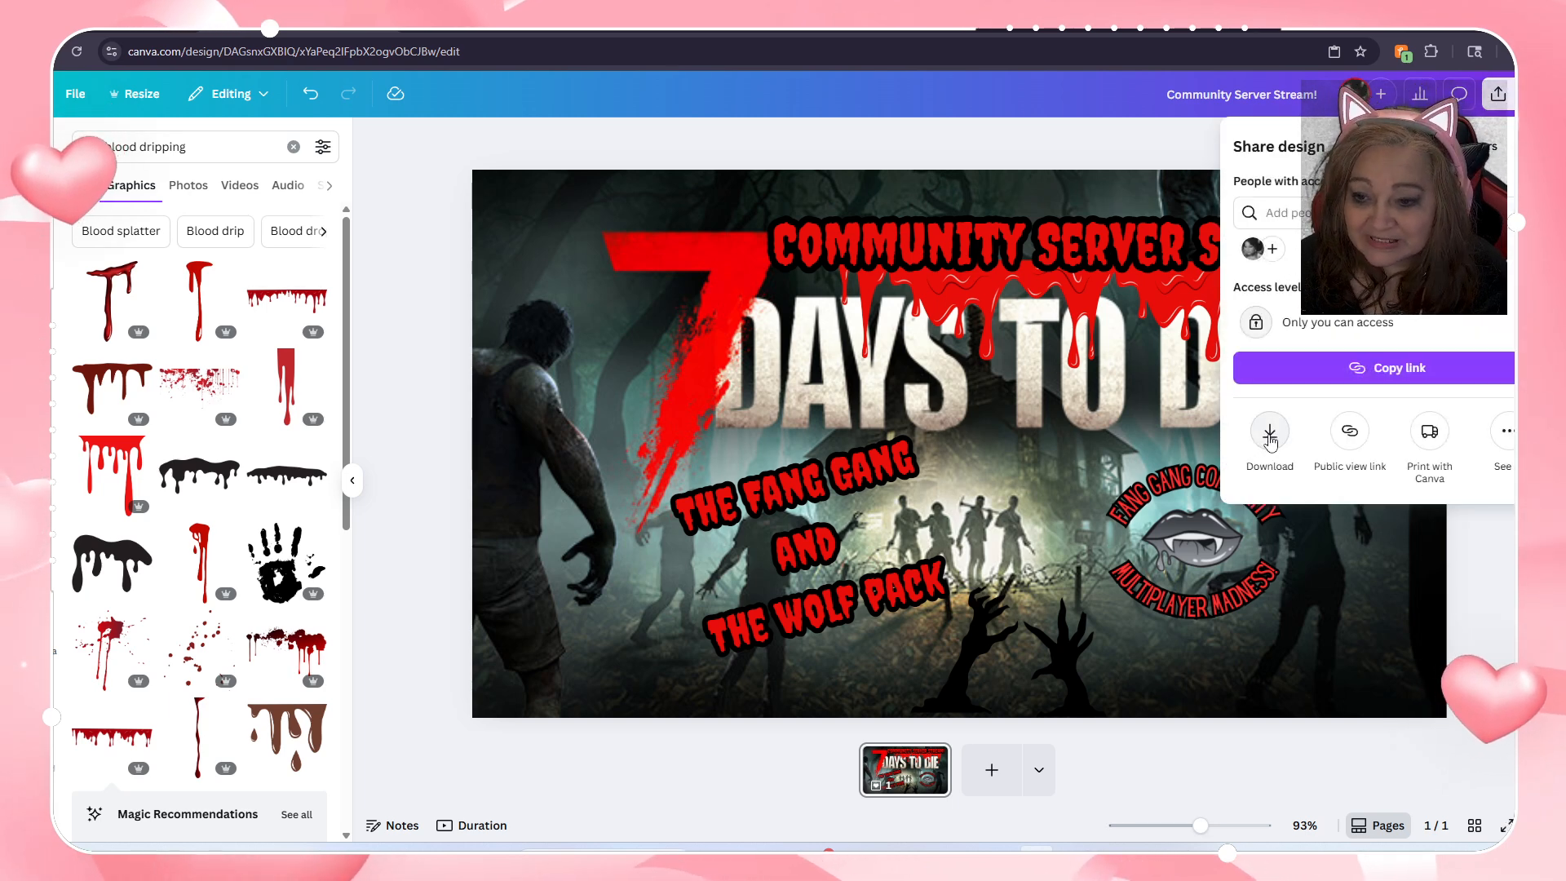
click(1270, 437)
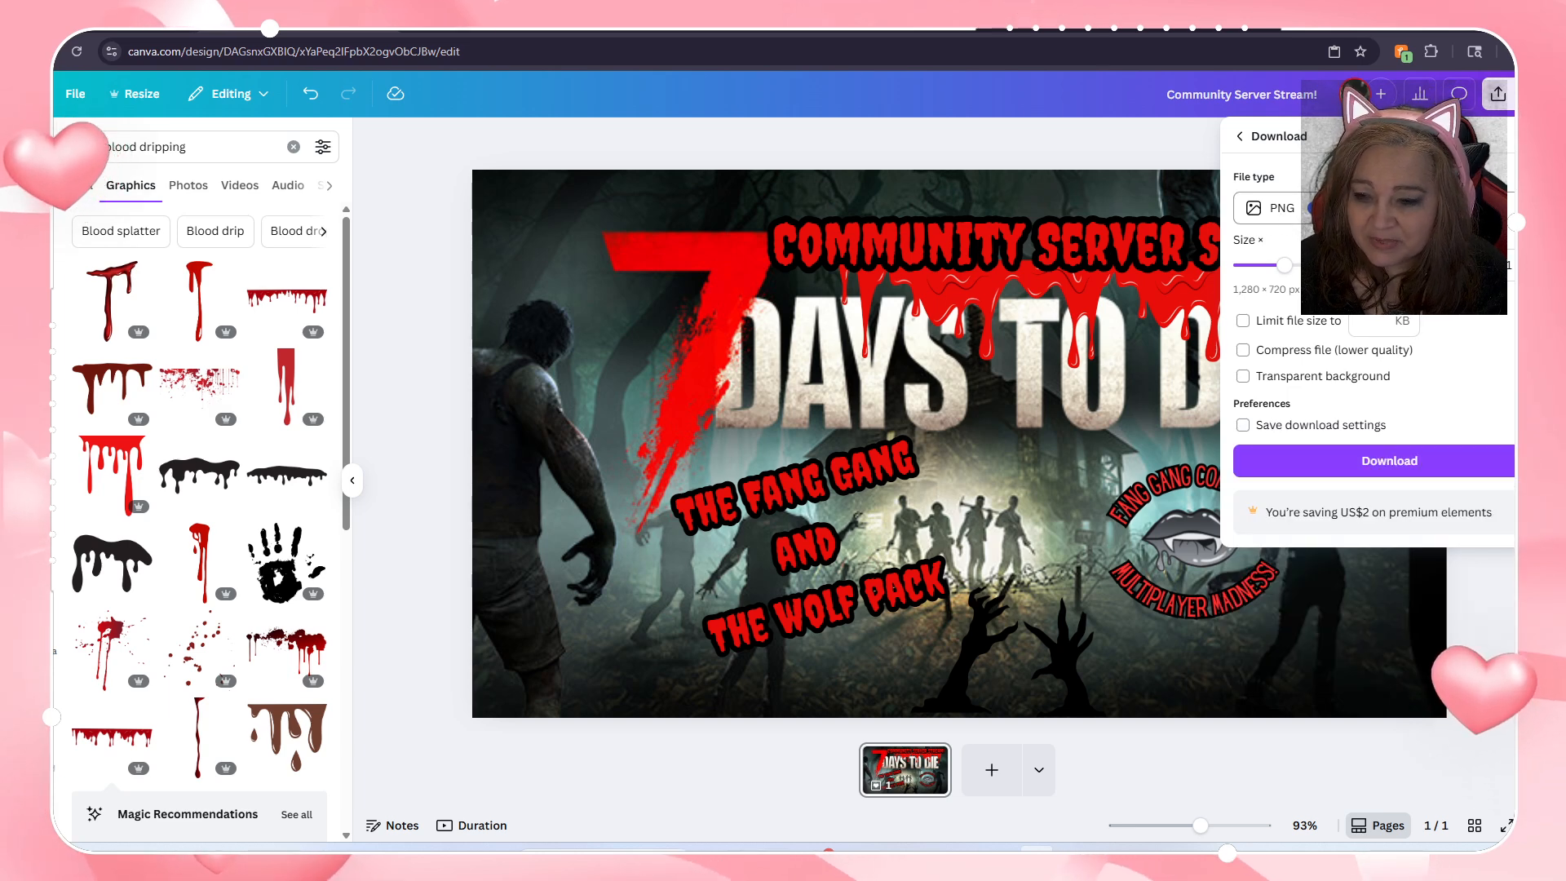
click(1287, 214)
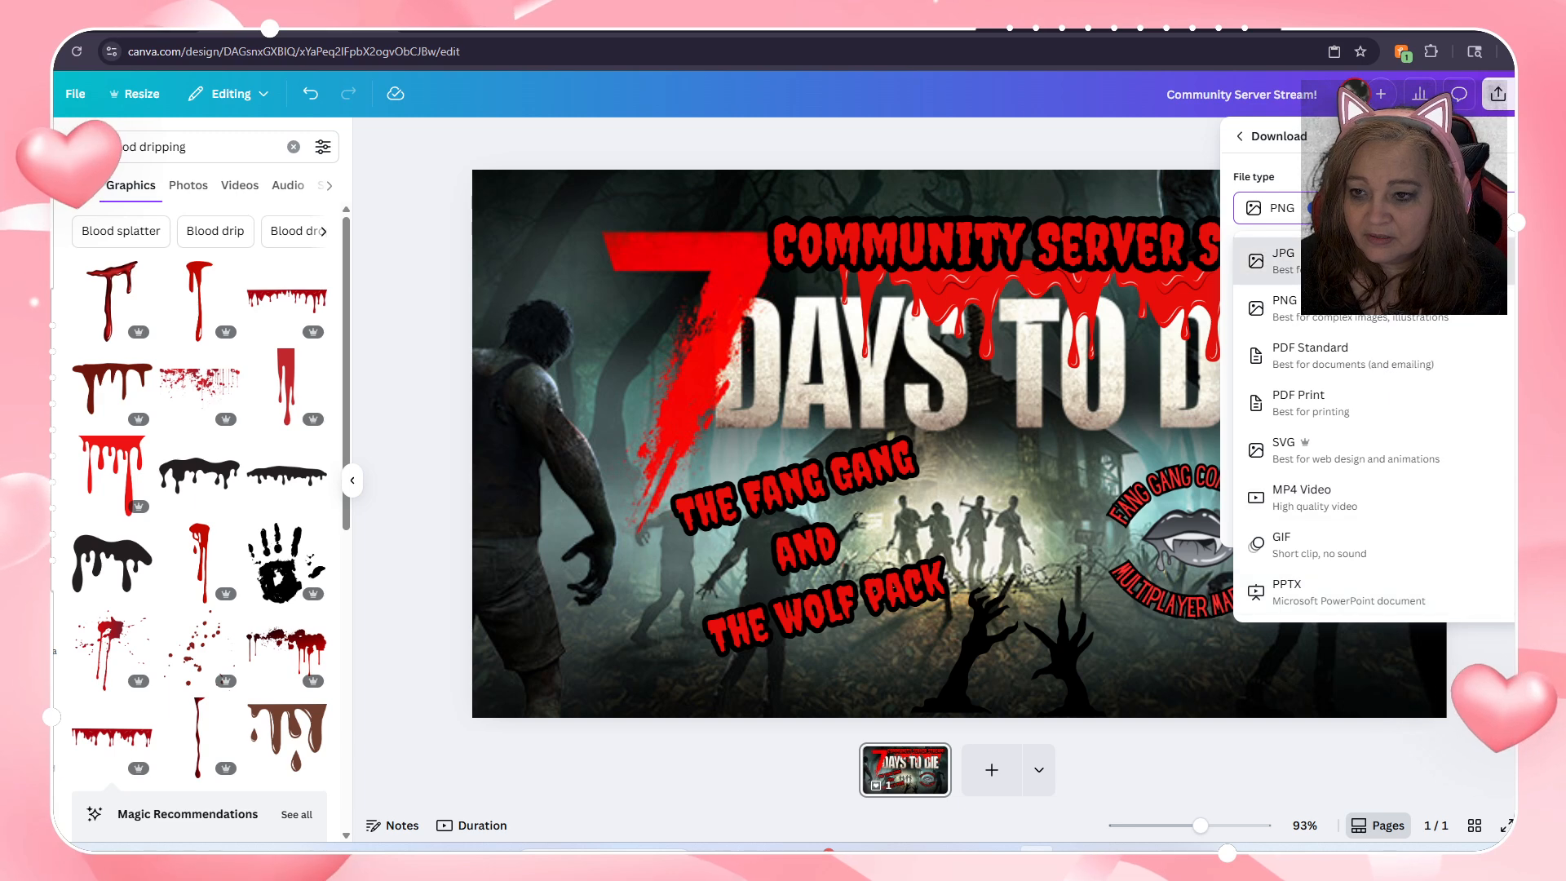
click(1379, 209)
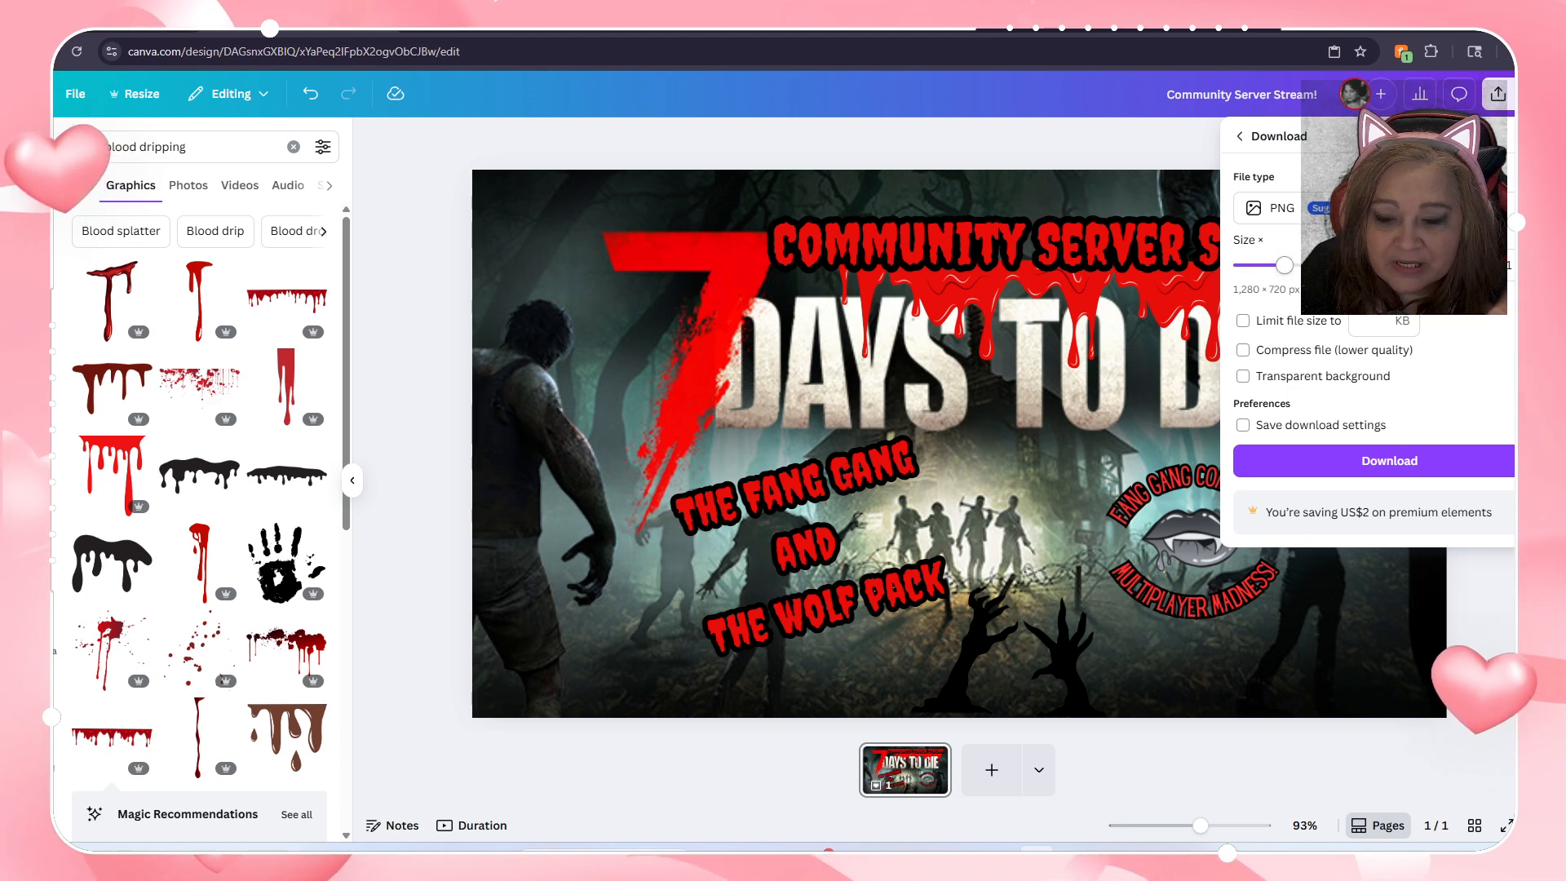
click(1304, 352)
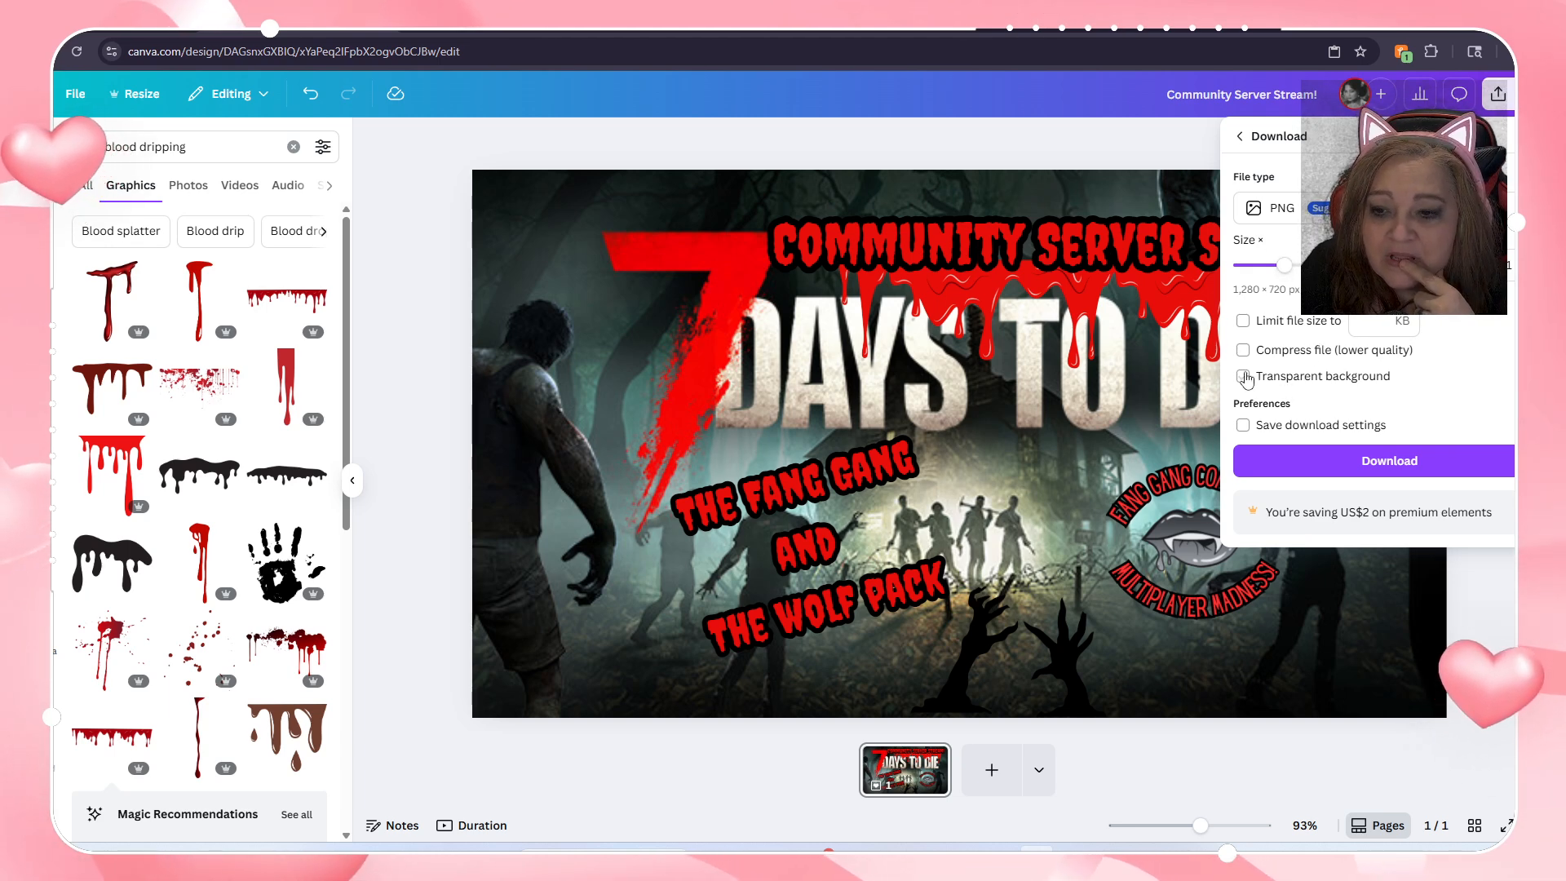
click(1350, 375)
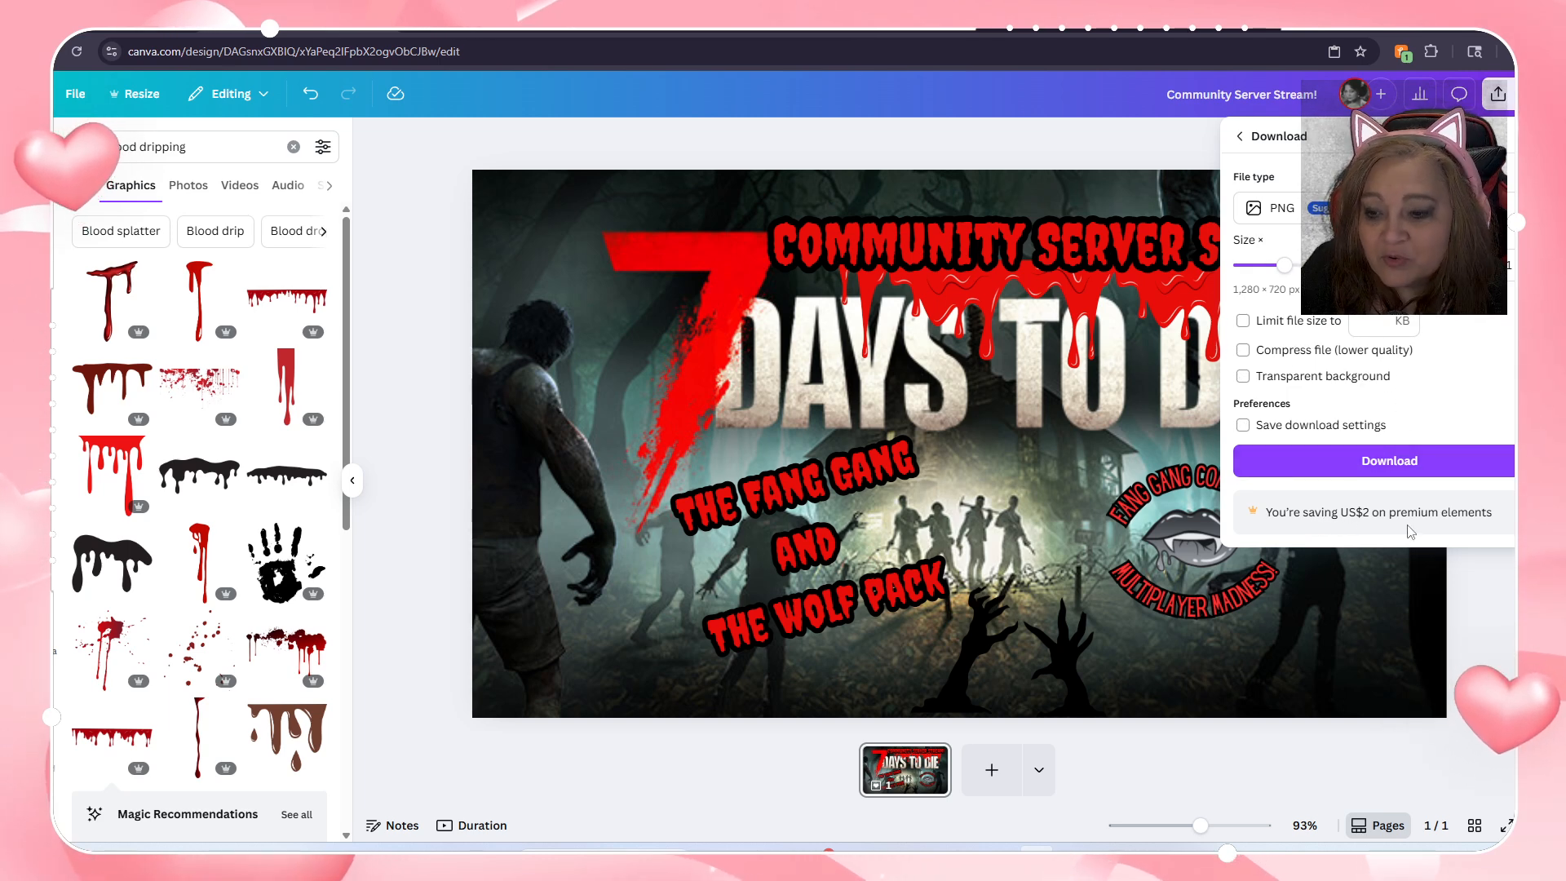
click(1388, 462)
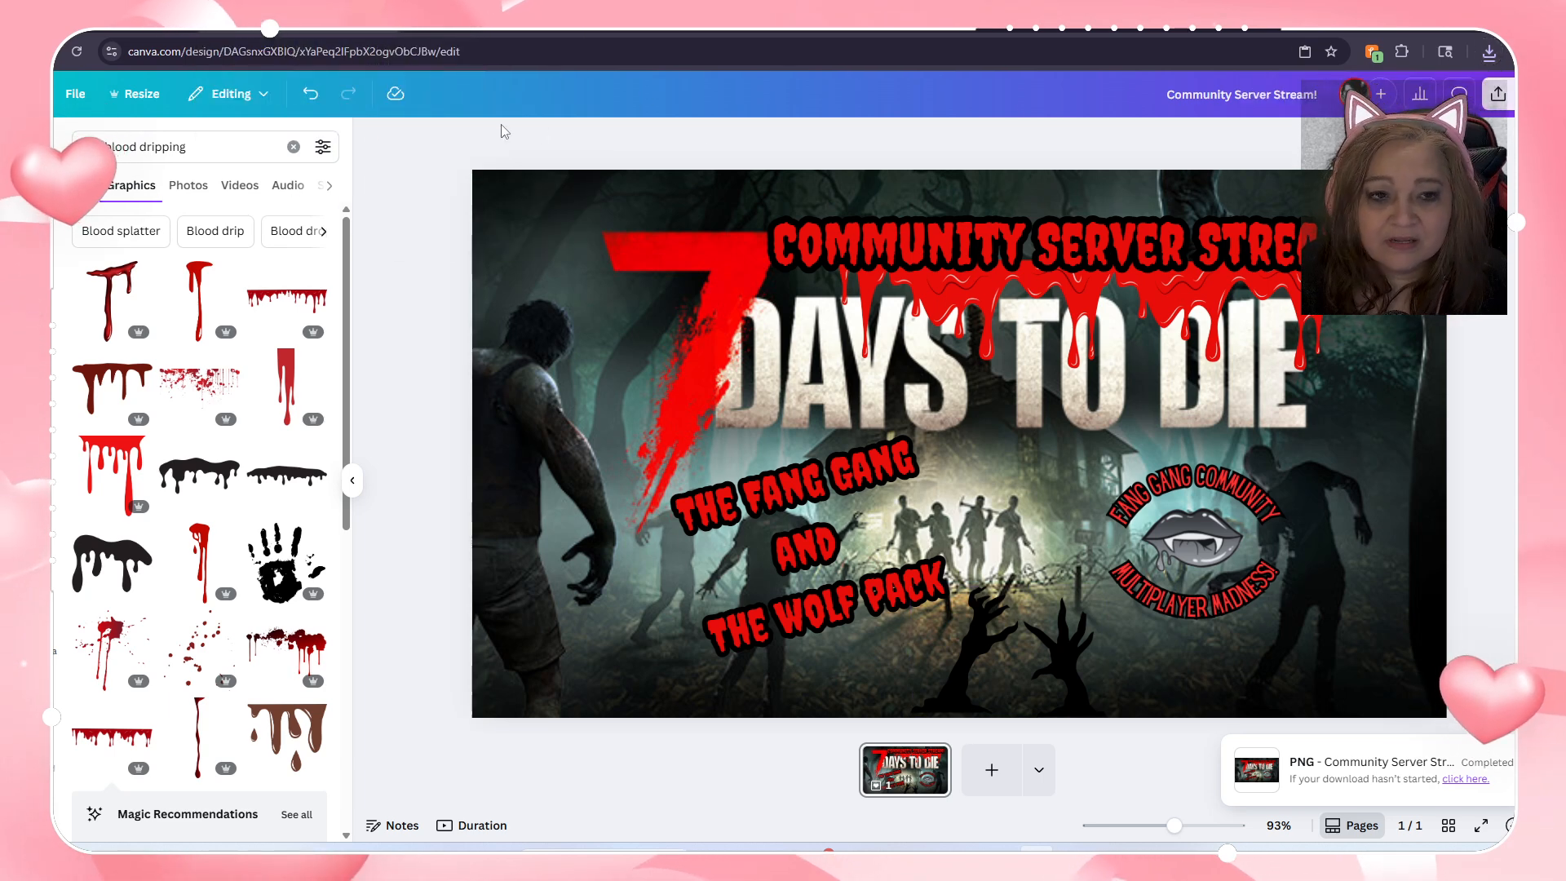
click(178, 31)
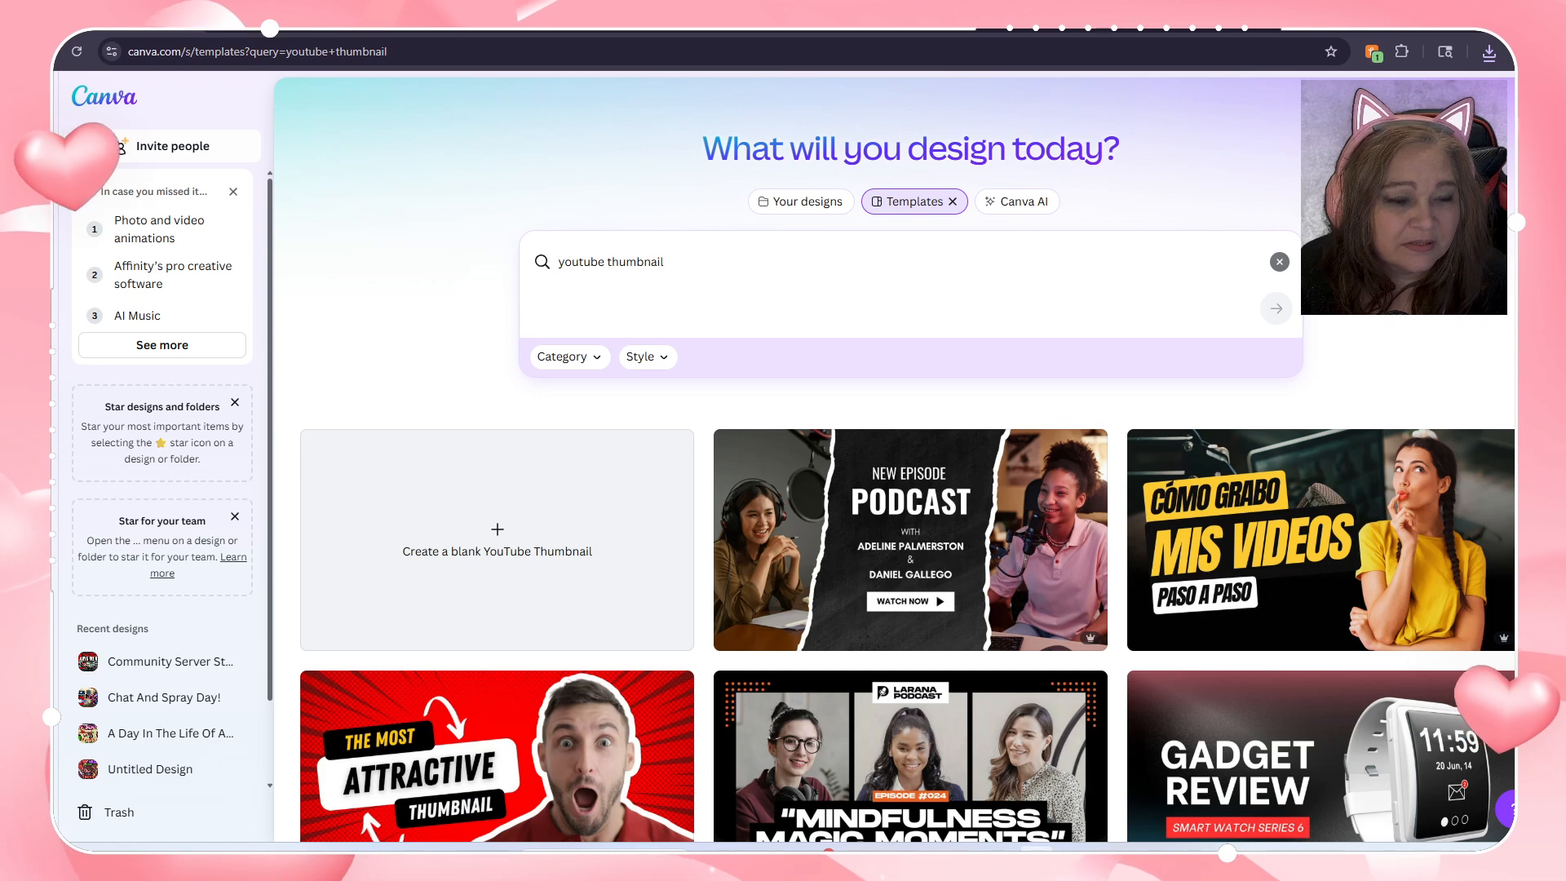
Step: Switch to YouTube Studio in a new browser tab and start scheduling a live stream with new settings
click(220, 29)
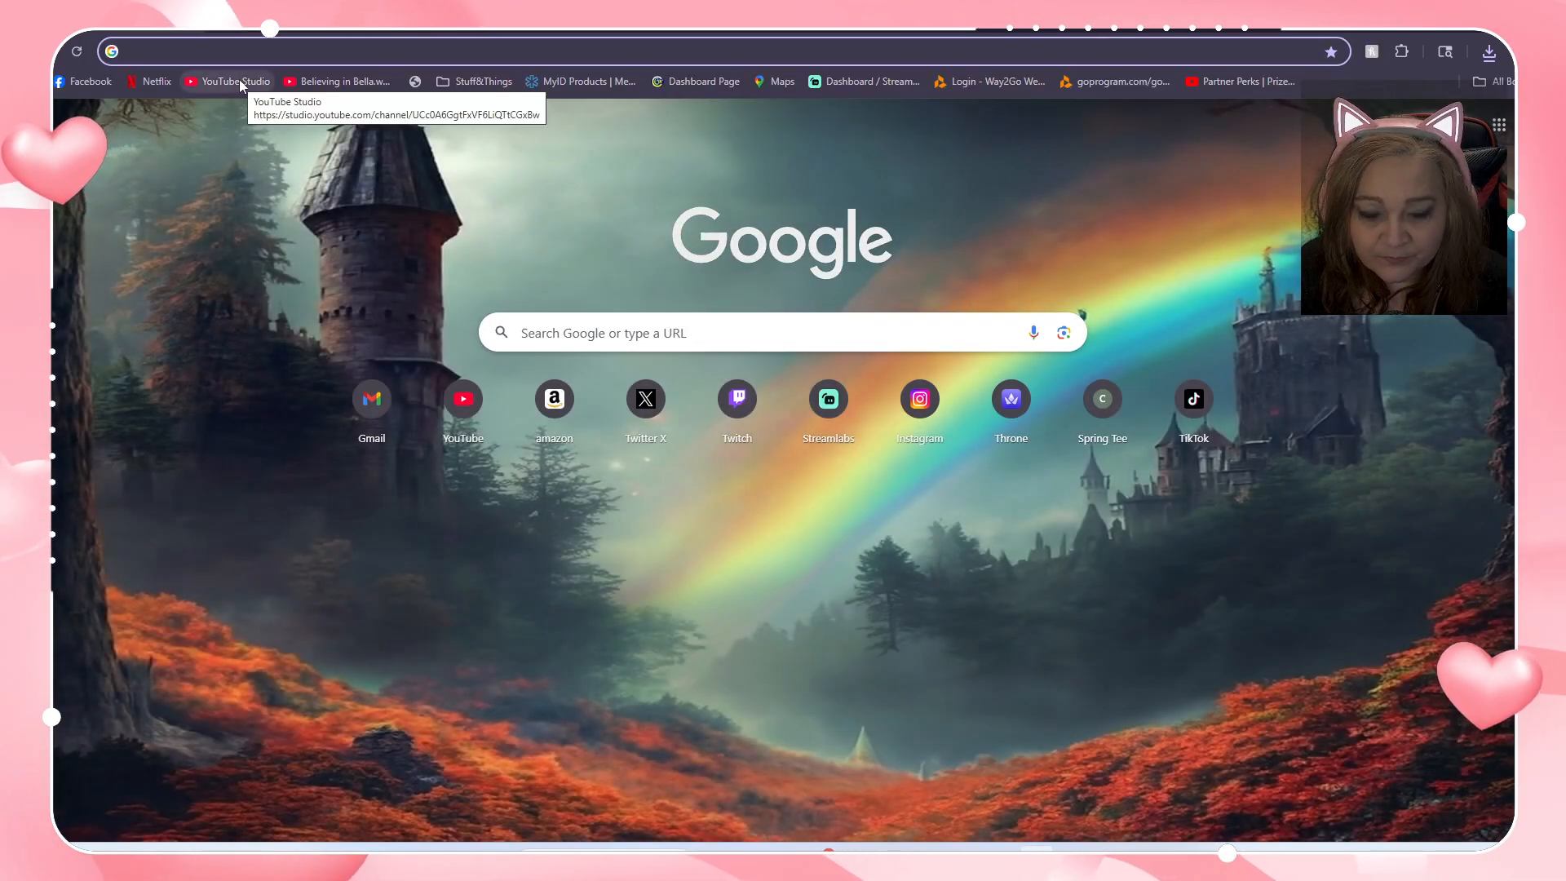
click(239, 81)
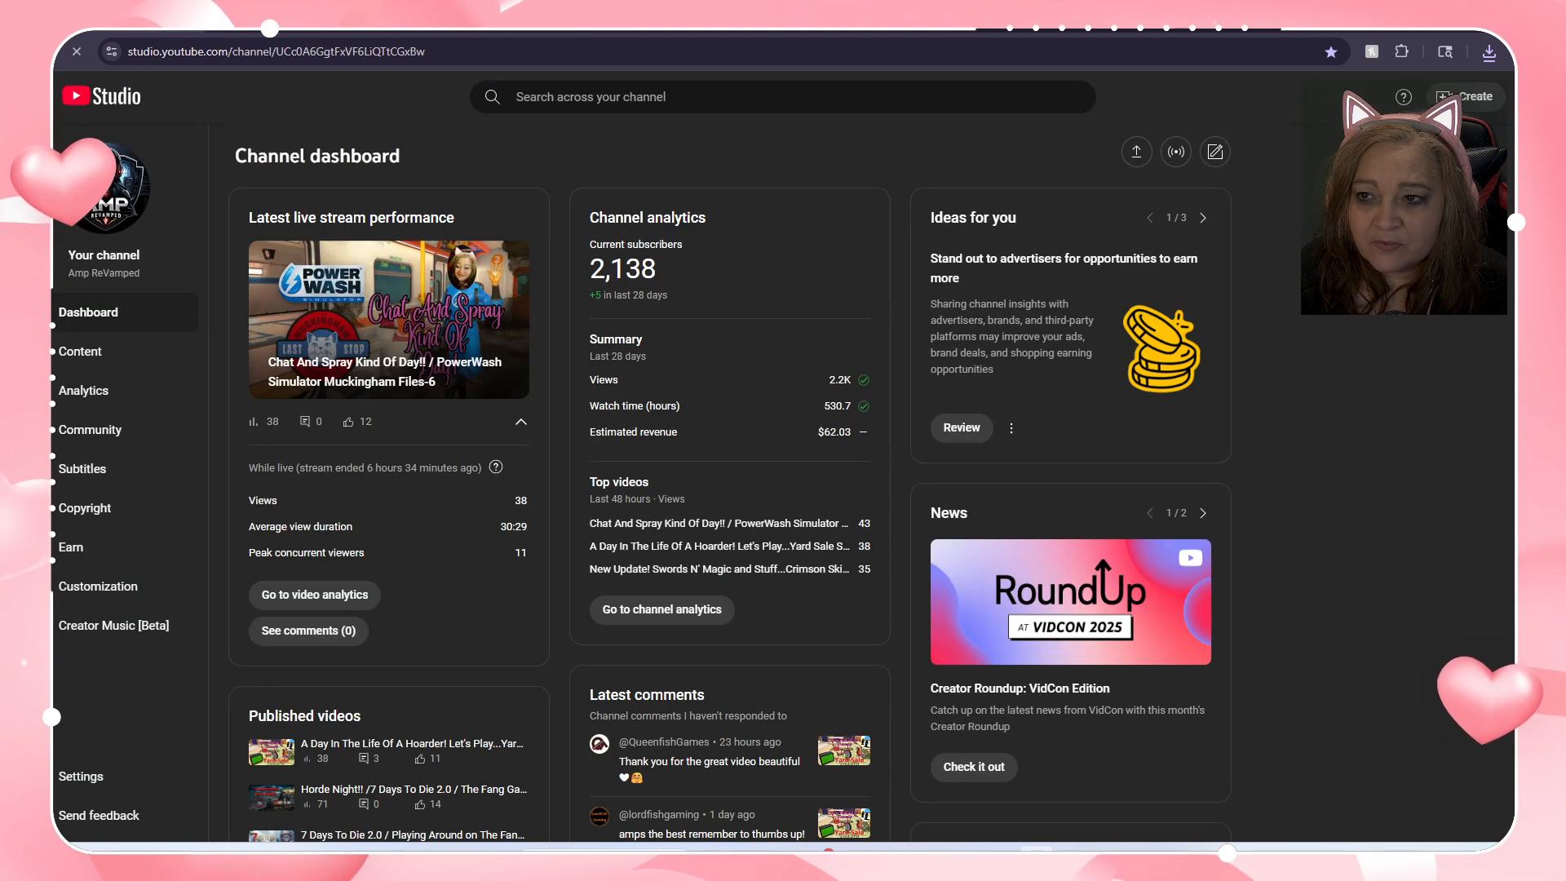
click(1452, 167)
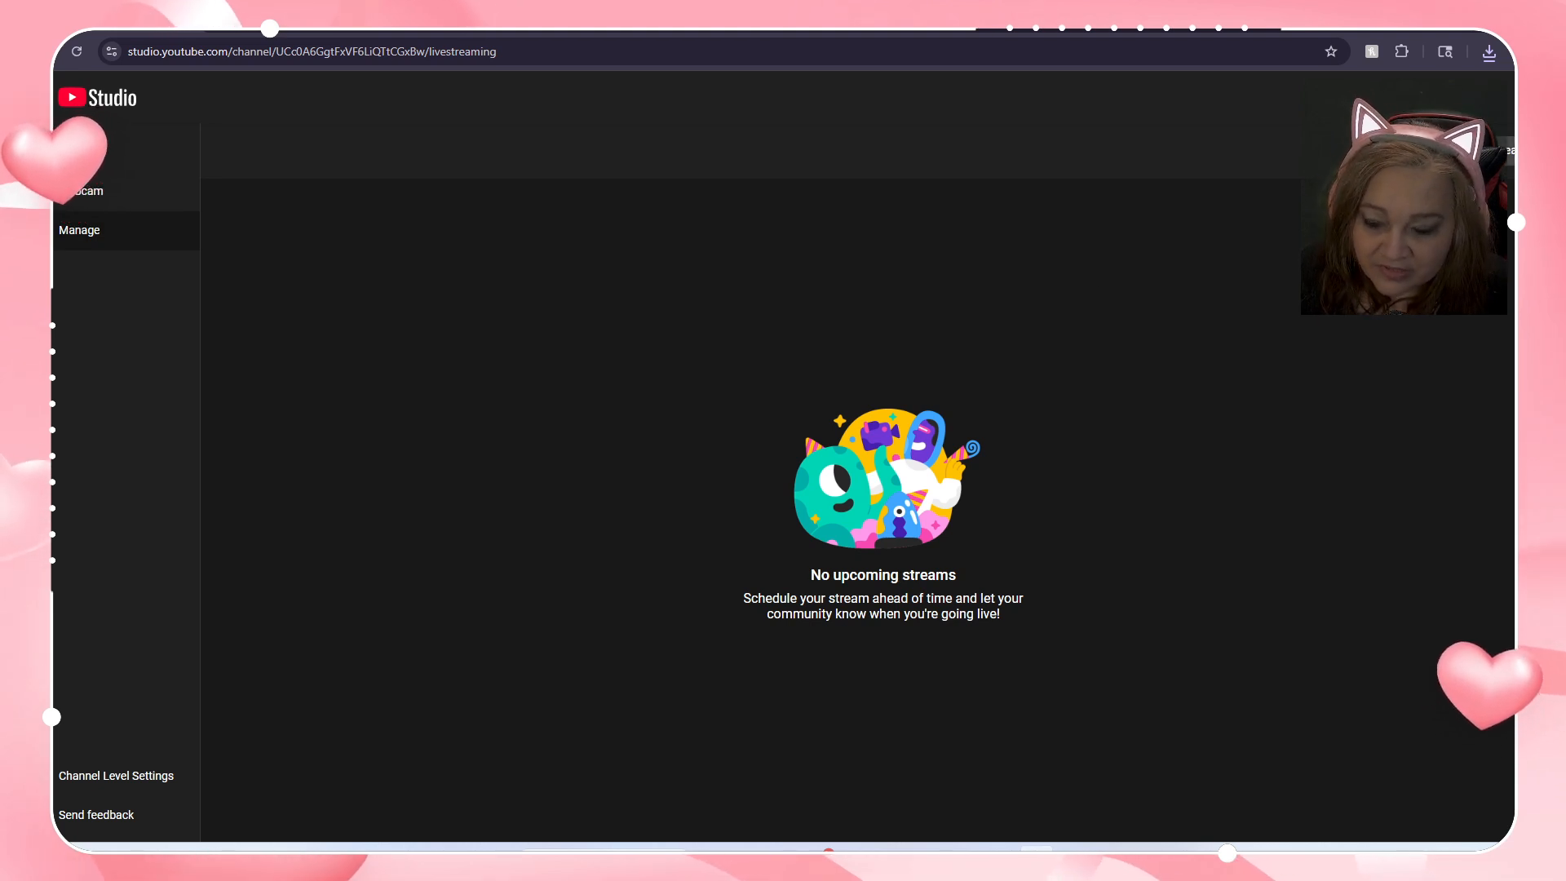
click(1478, 151)
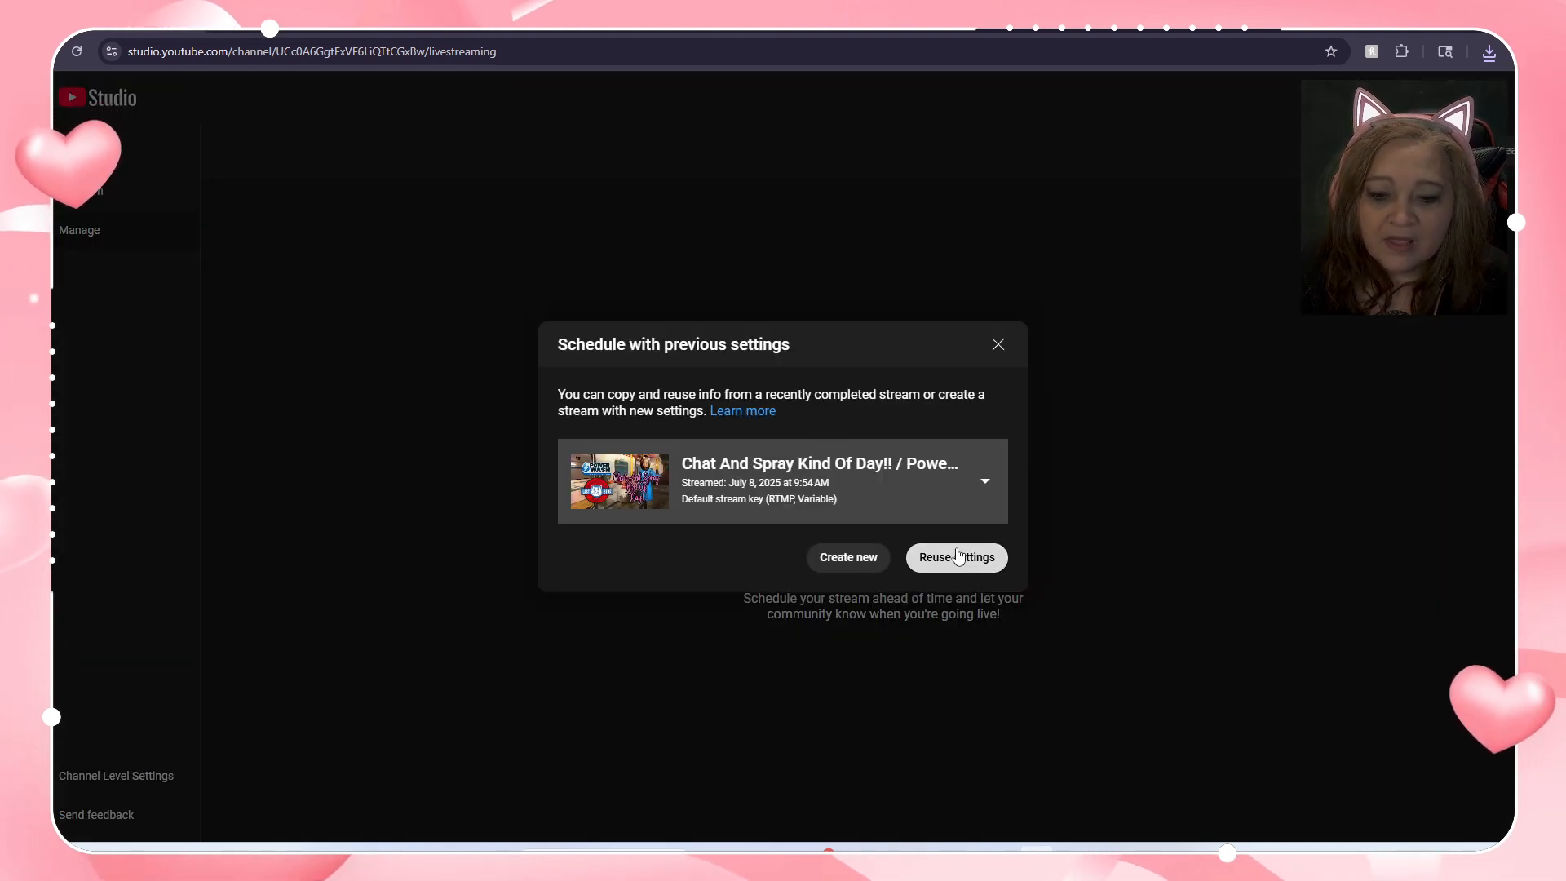
click(843, 562)
Step: Title the stream "7 Days To Die 2.0 Community Server With The Fang Gang and The Wolf Pack"
click(526, 331)
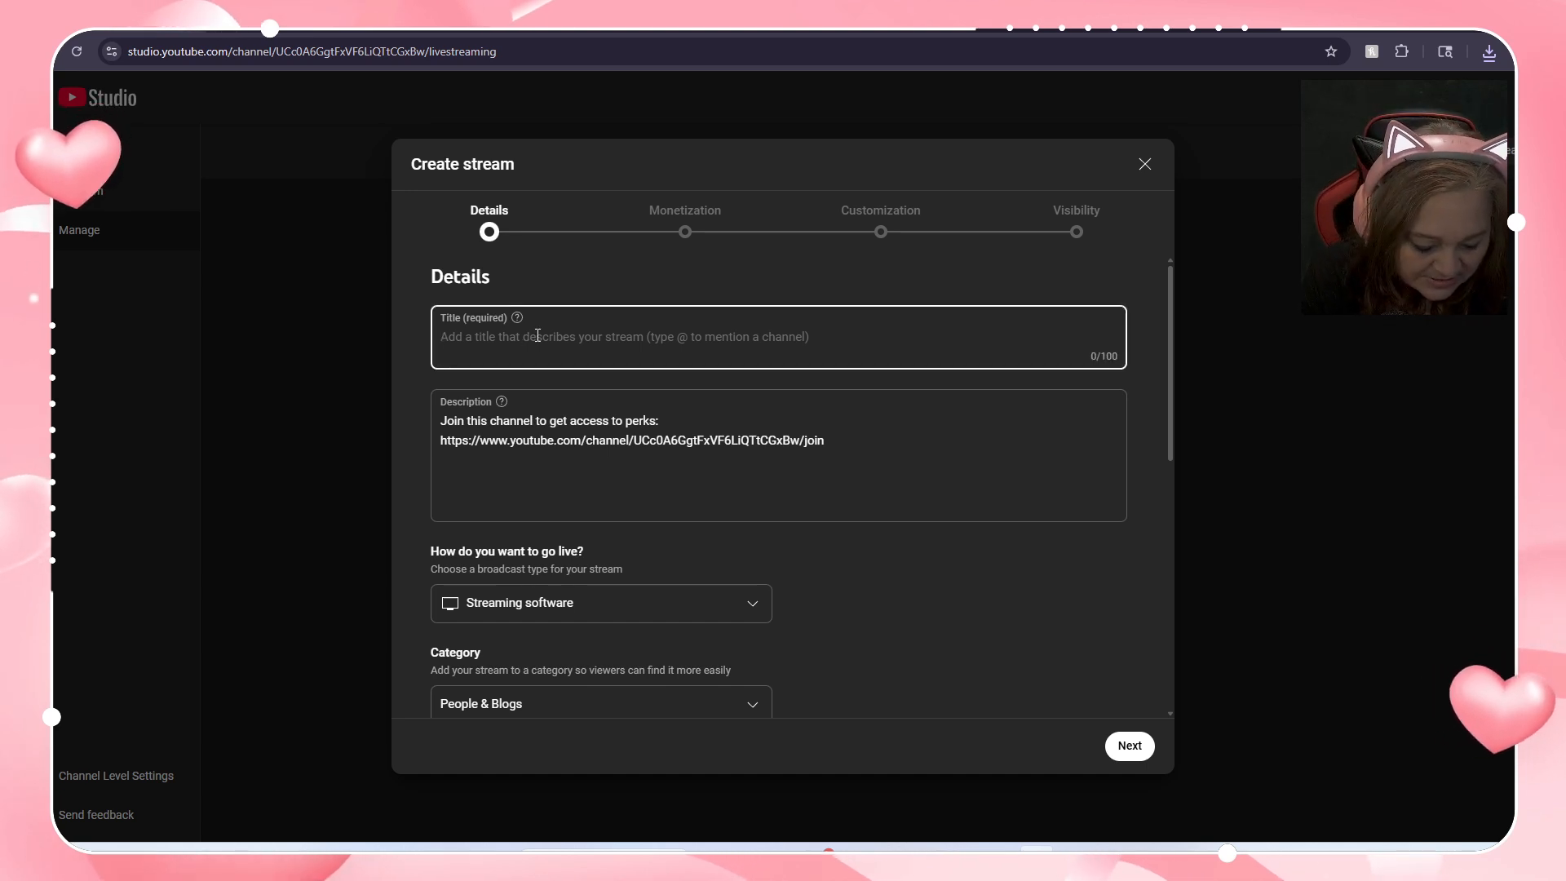
text(7 d)
key(BackSpace)
text(Days)
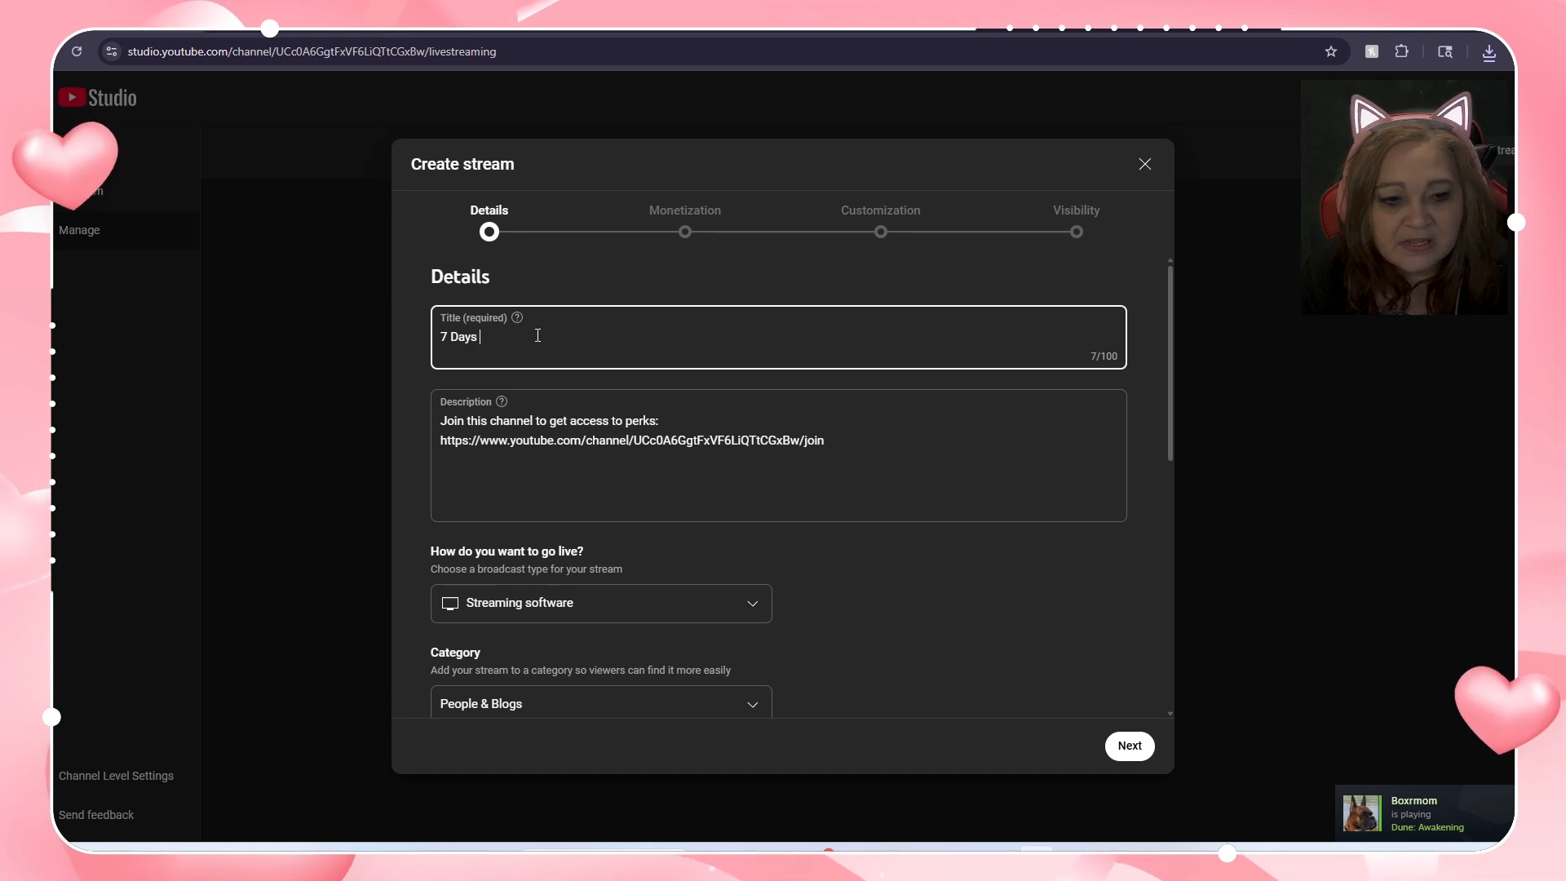
text( To Die Communt)
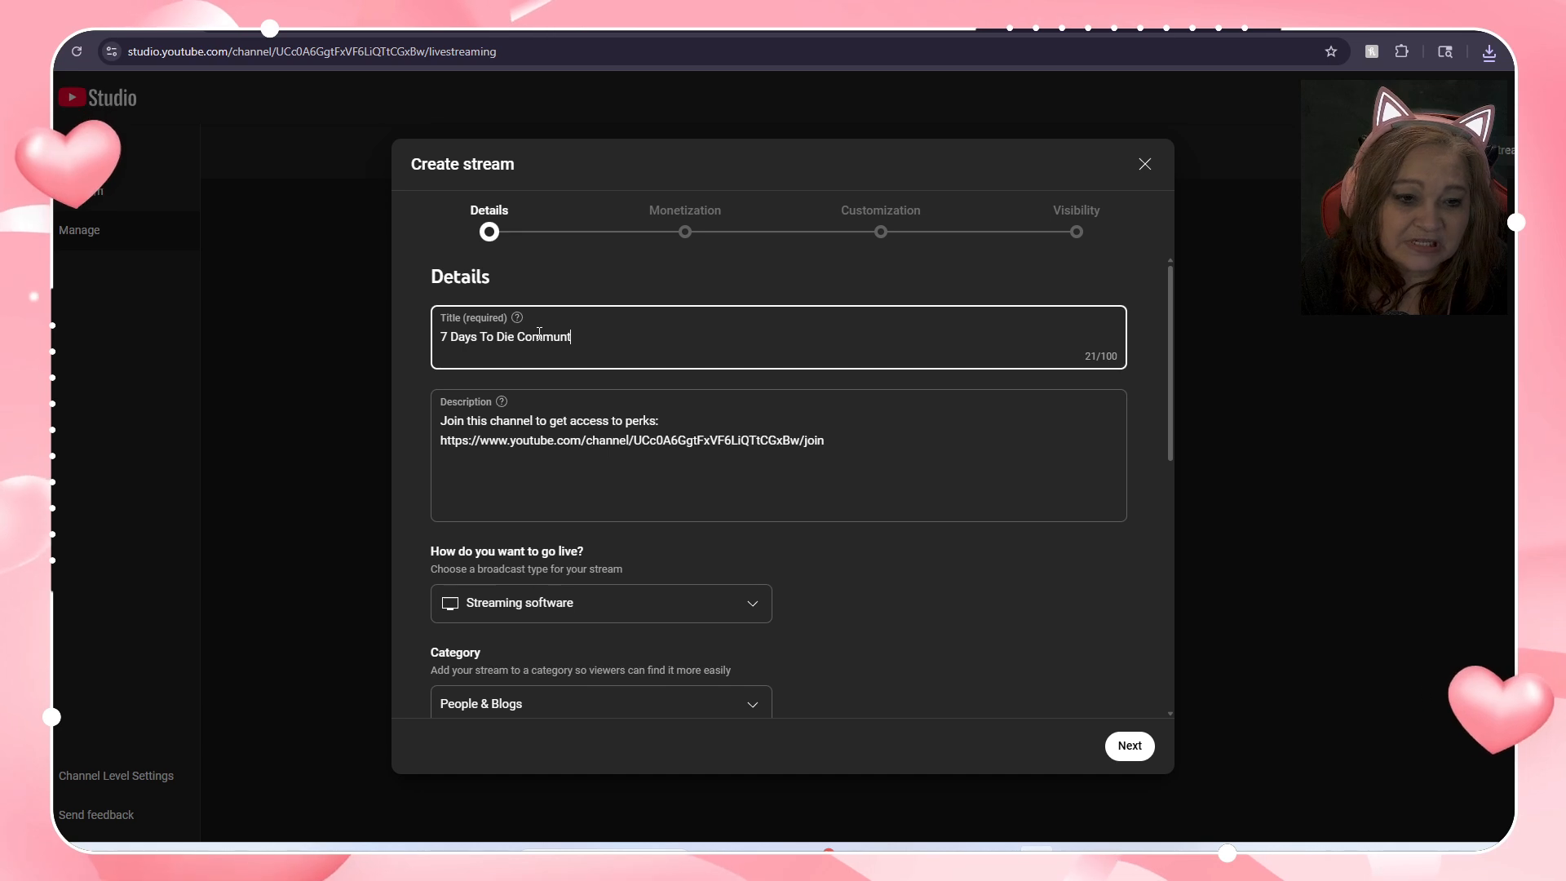
key(BackSpace)
text(ity )
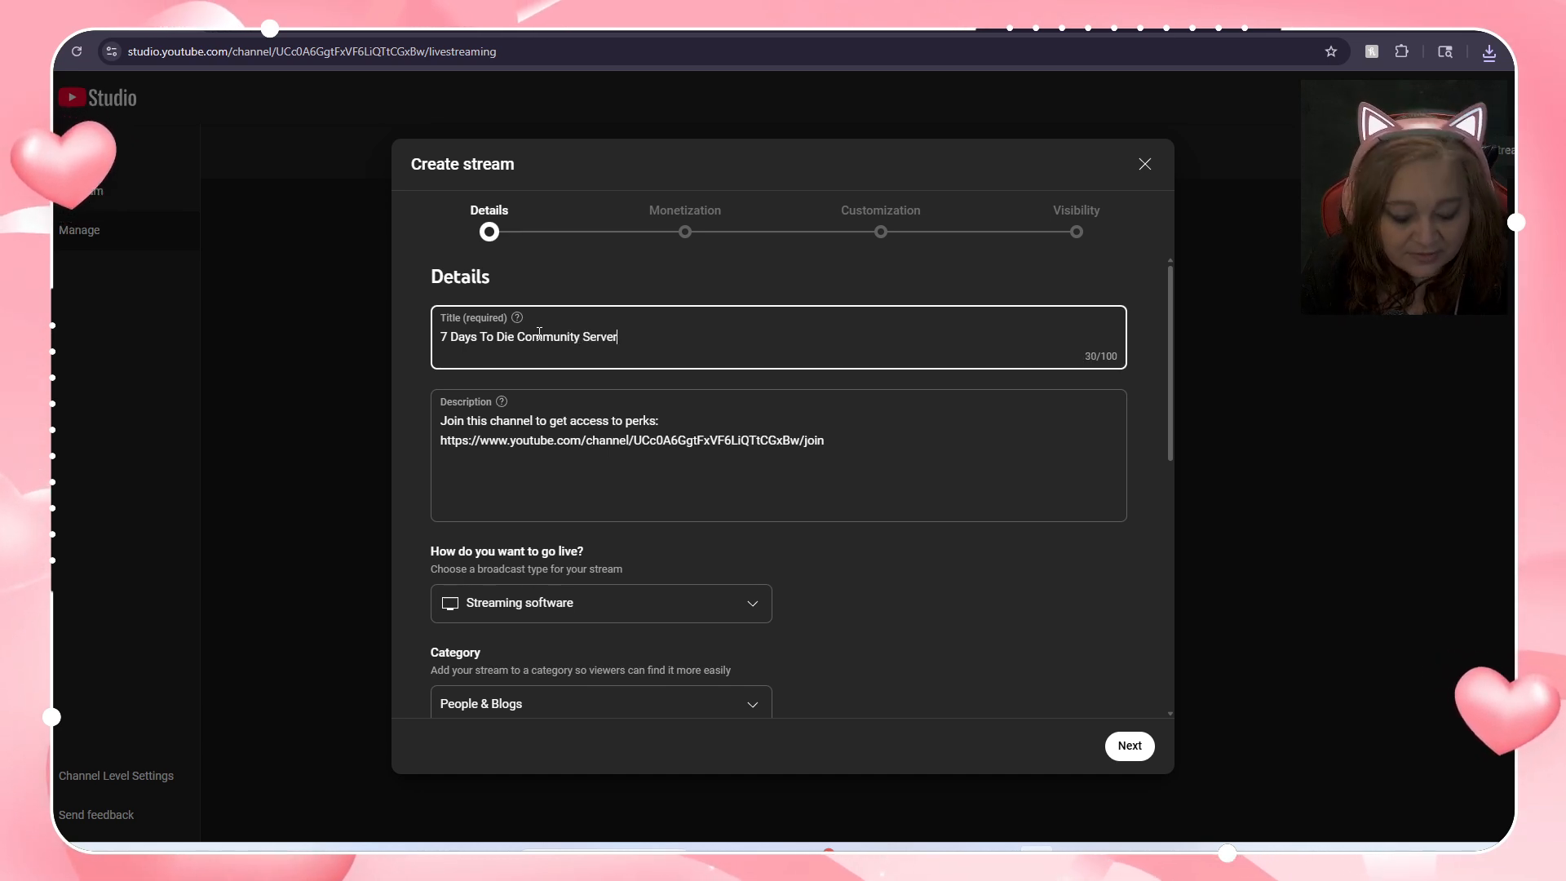
text(Server W)
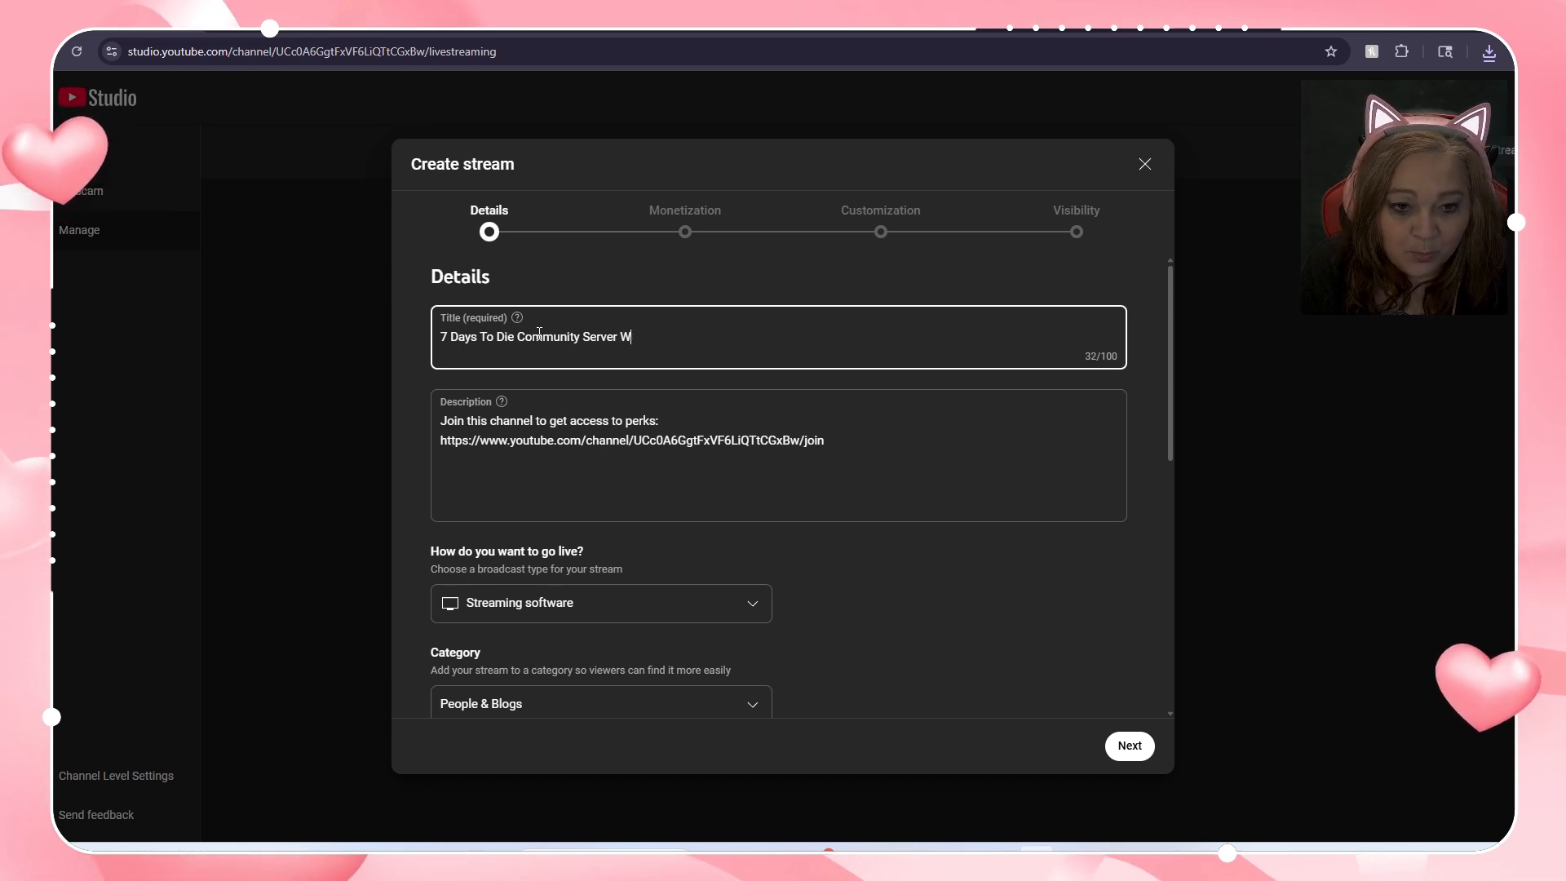
text(Qith The )
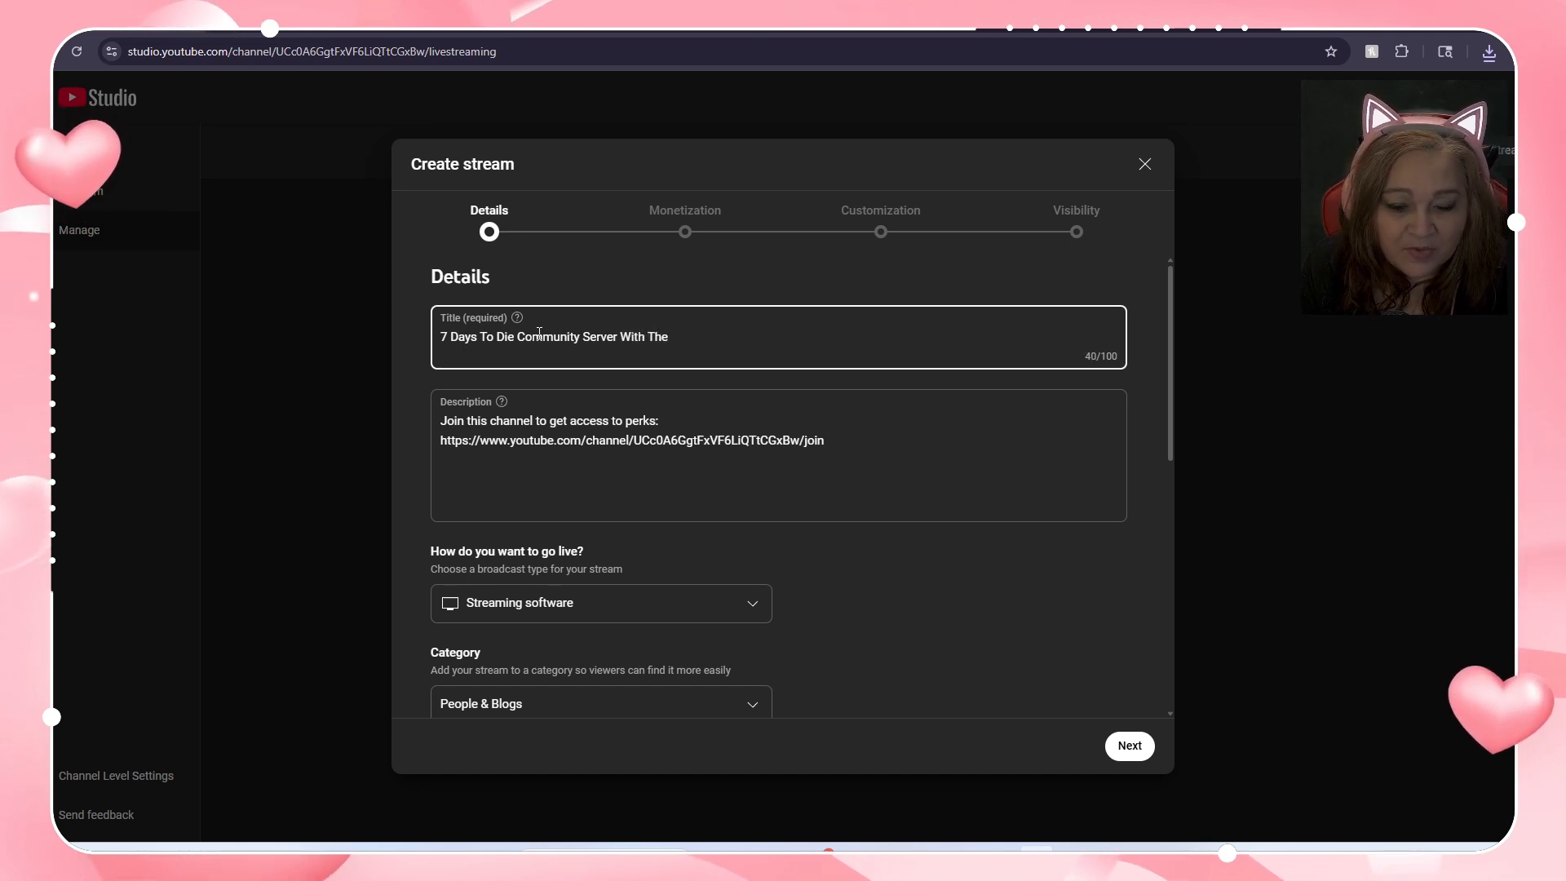
text(Fang)
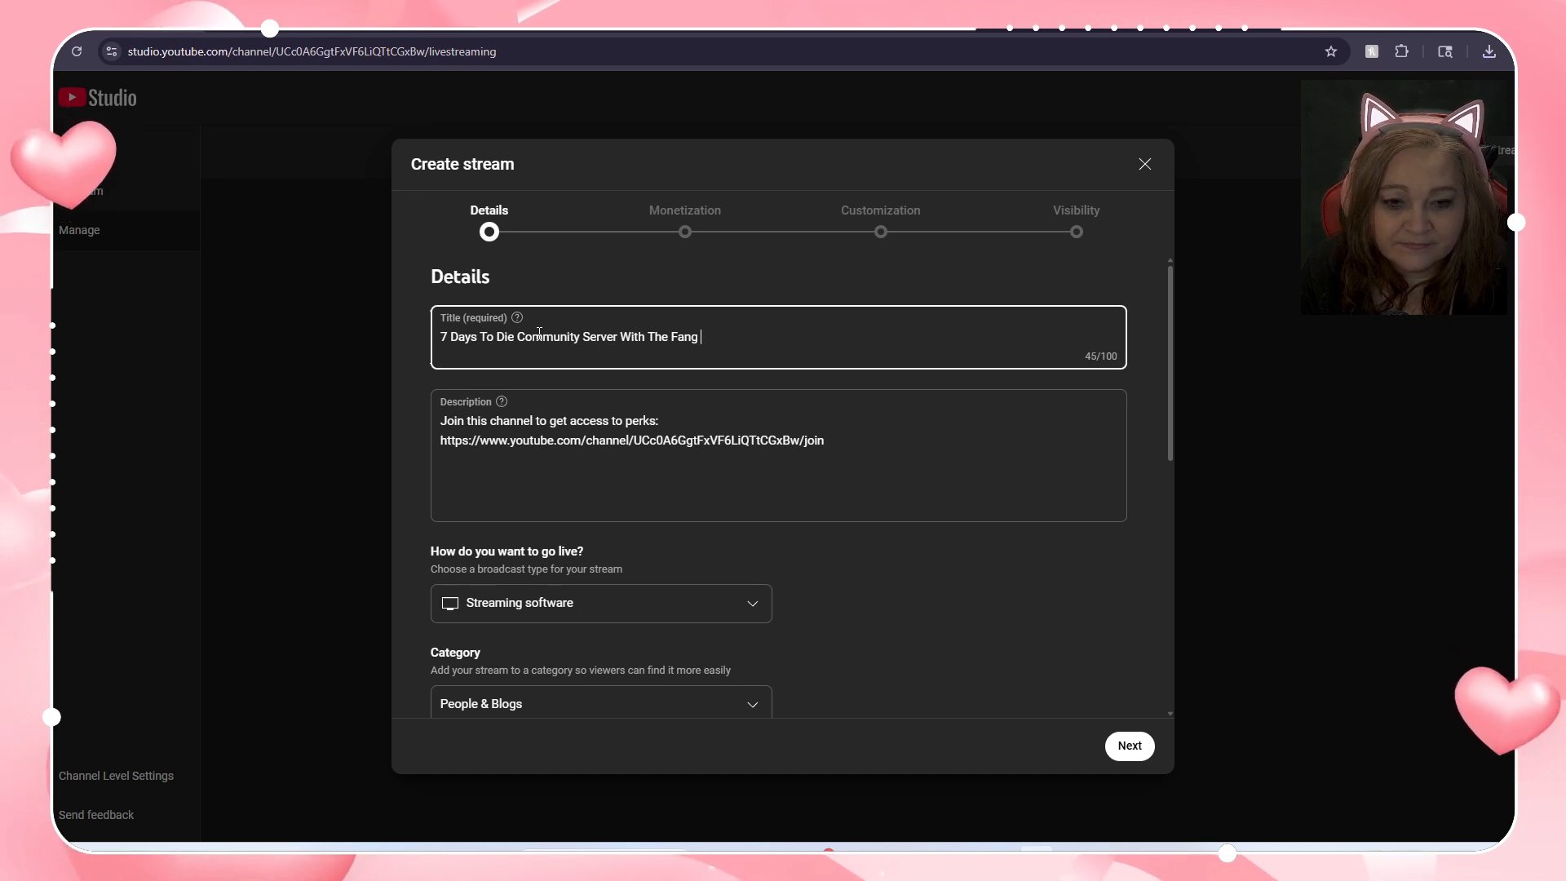
text( and  and The Wo)
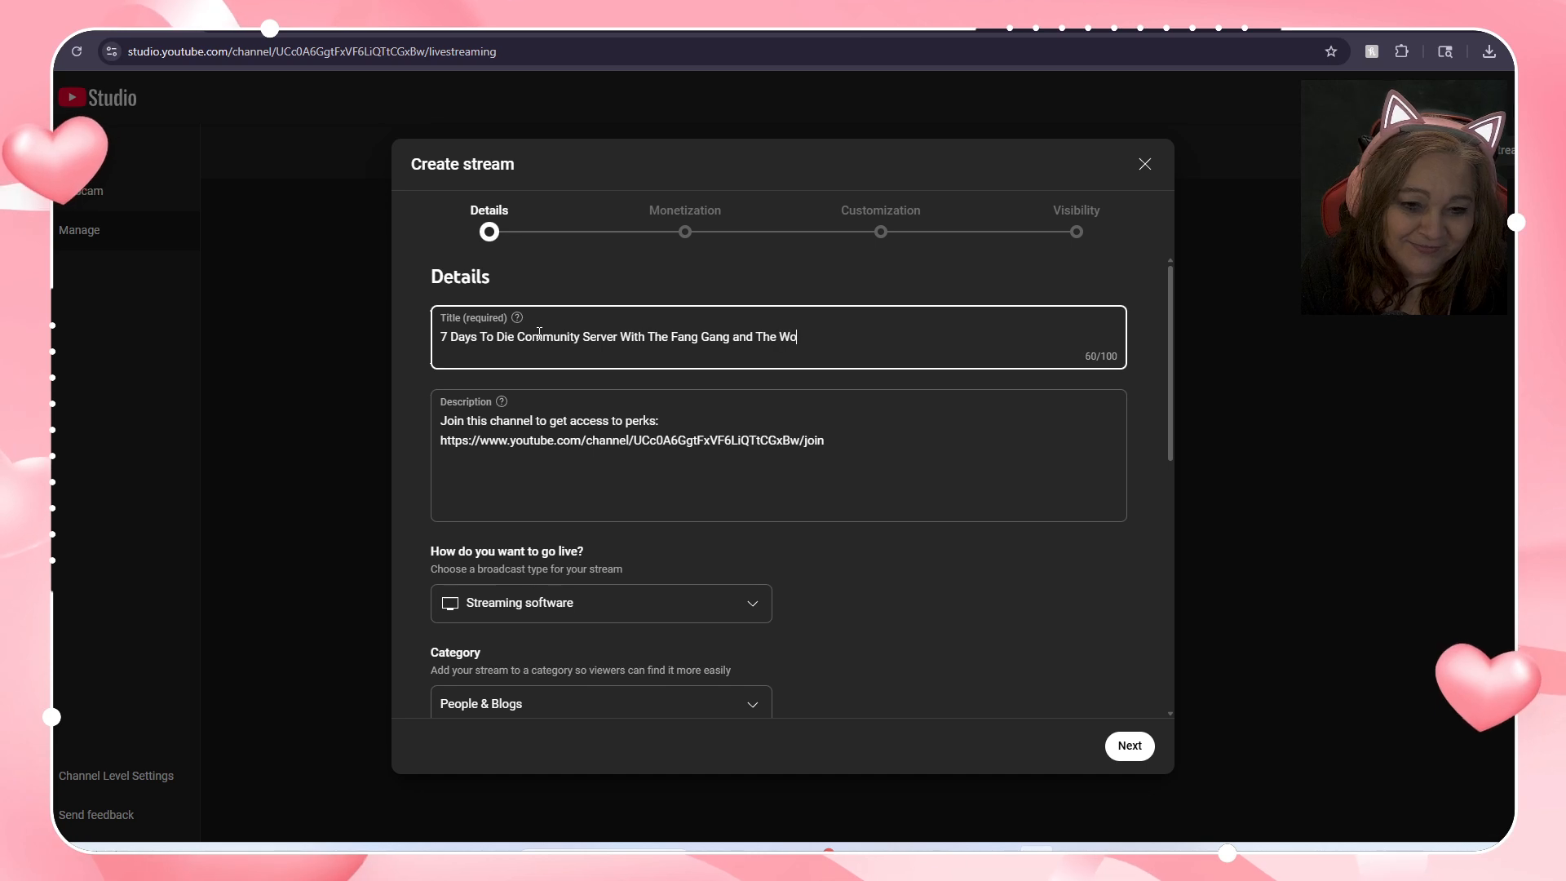
text(lf Pack)
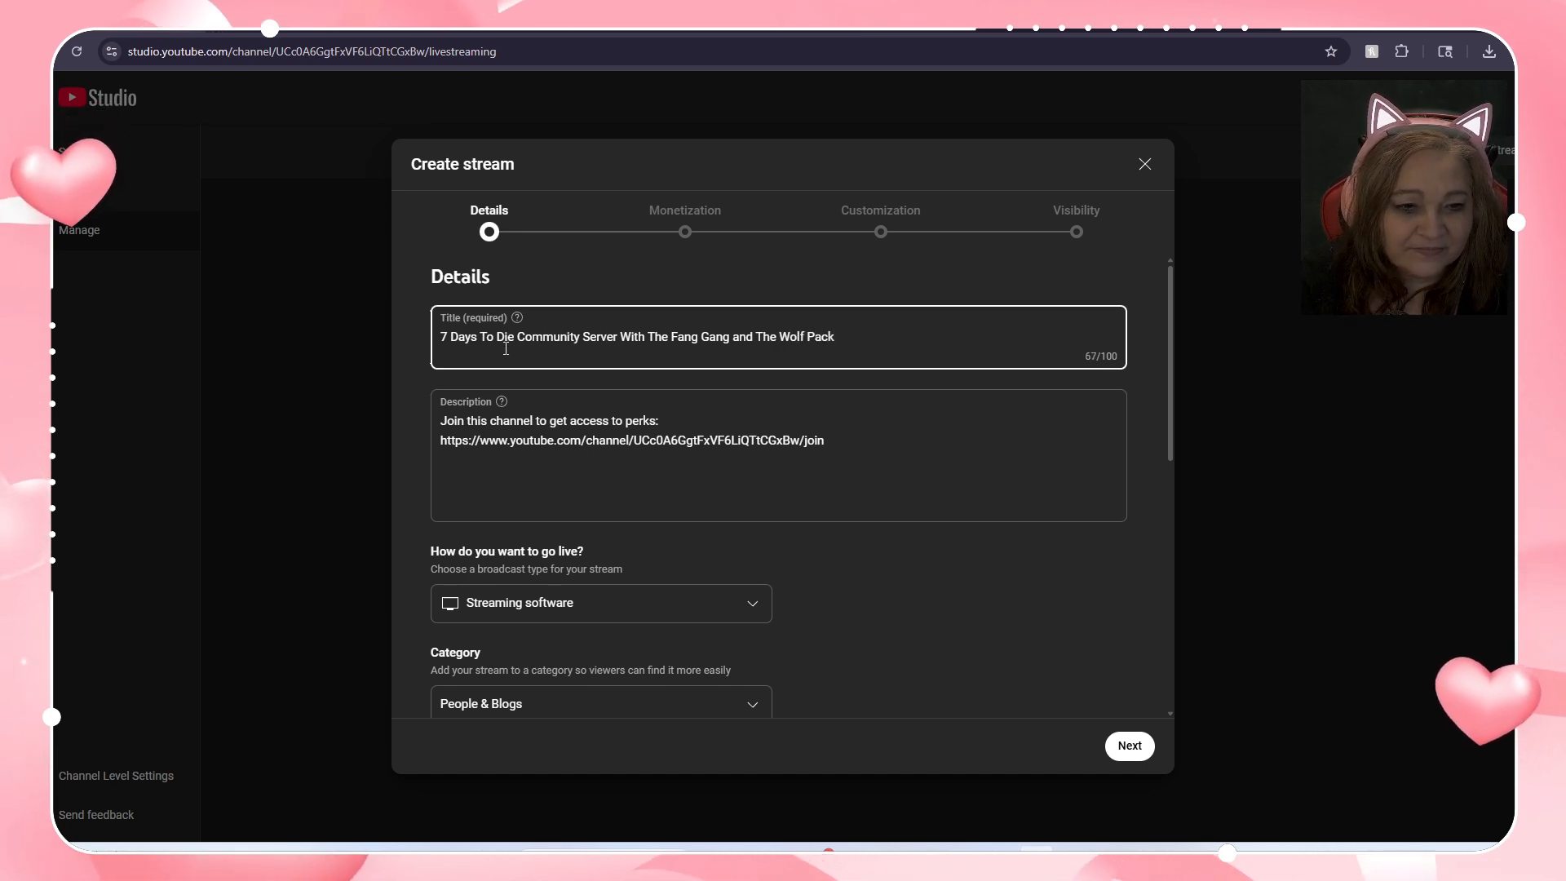
click(527, 331)
text(2.0)
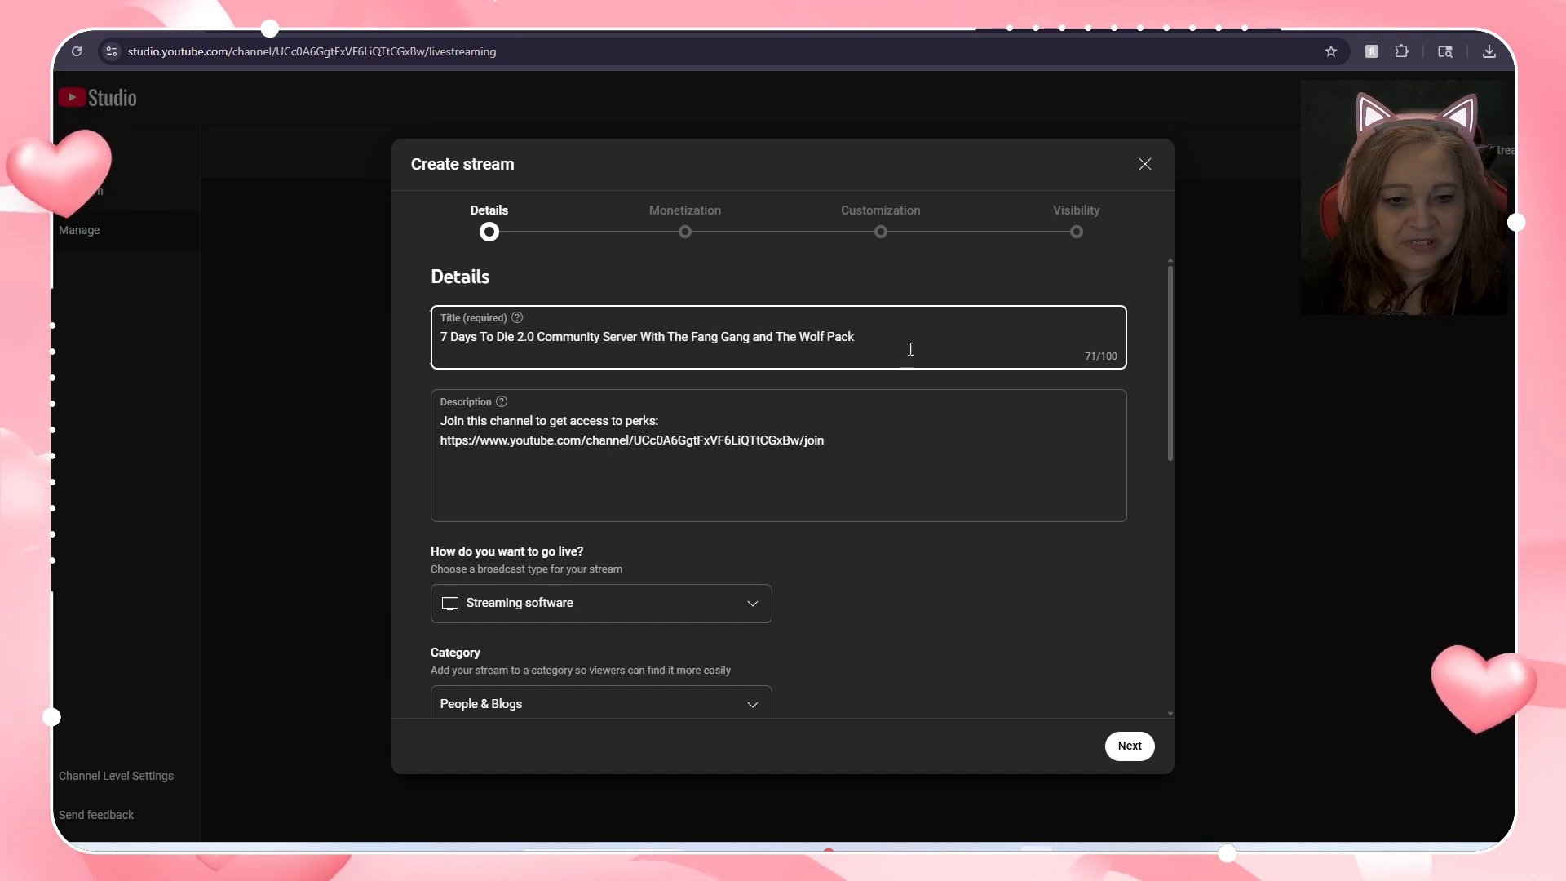
Step: Add a line below the join link in the description: "Intro song was created by me using the AI Generated Software from"
scroll(850, 561, down, 3)
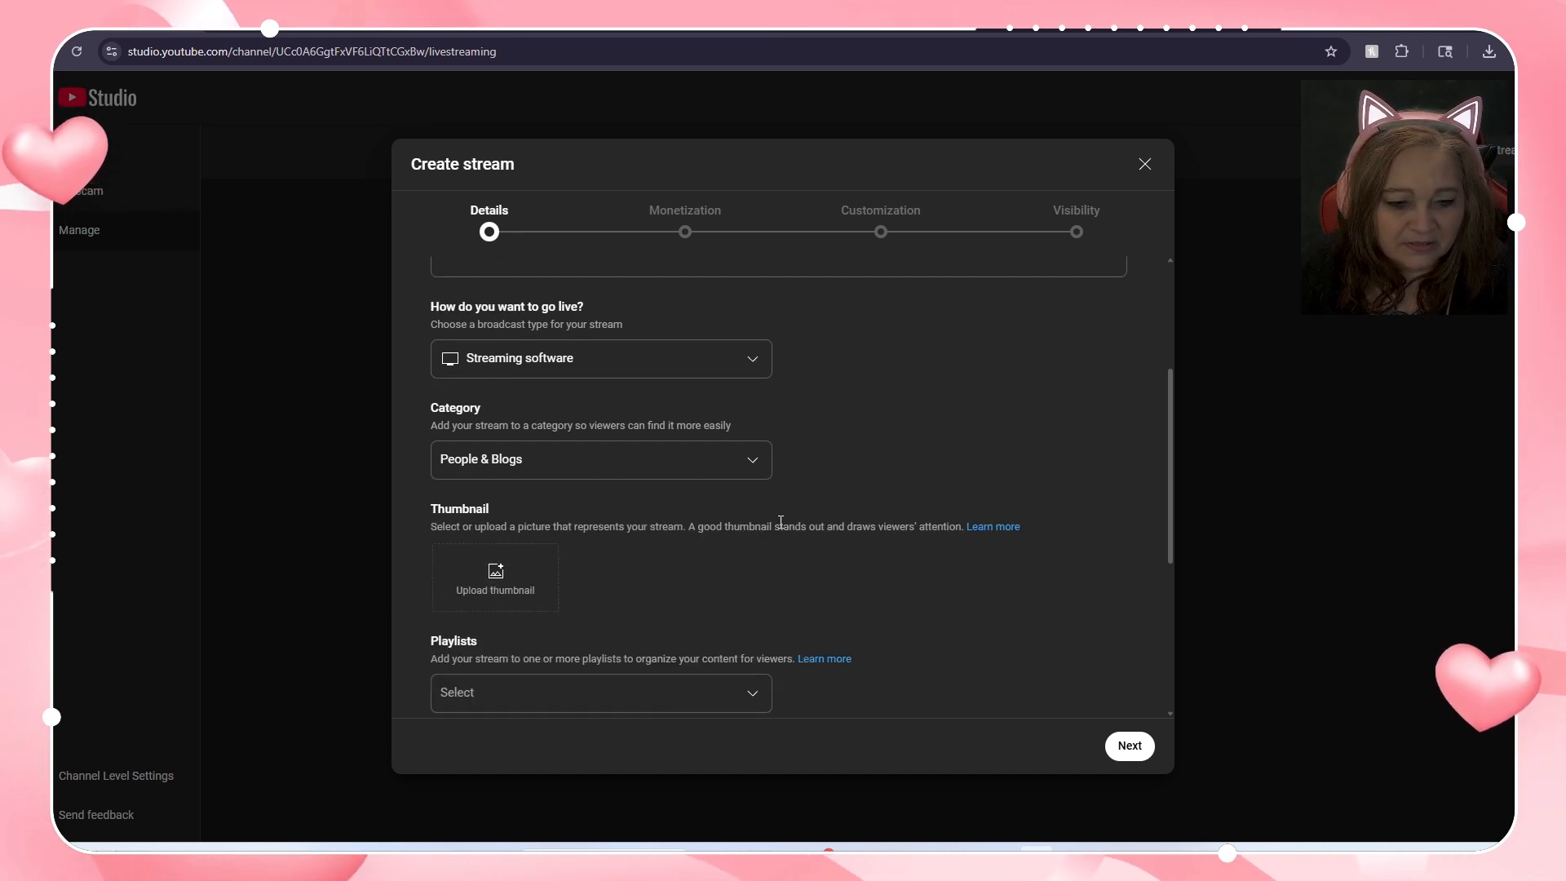
scroll(912, 432, up, 2)
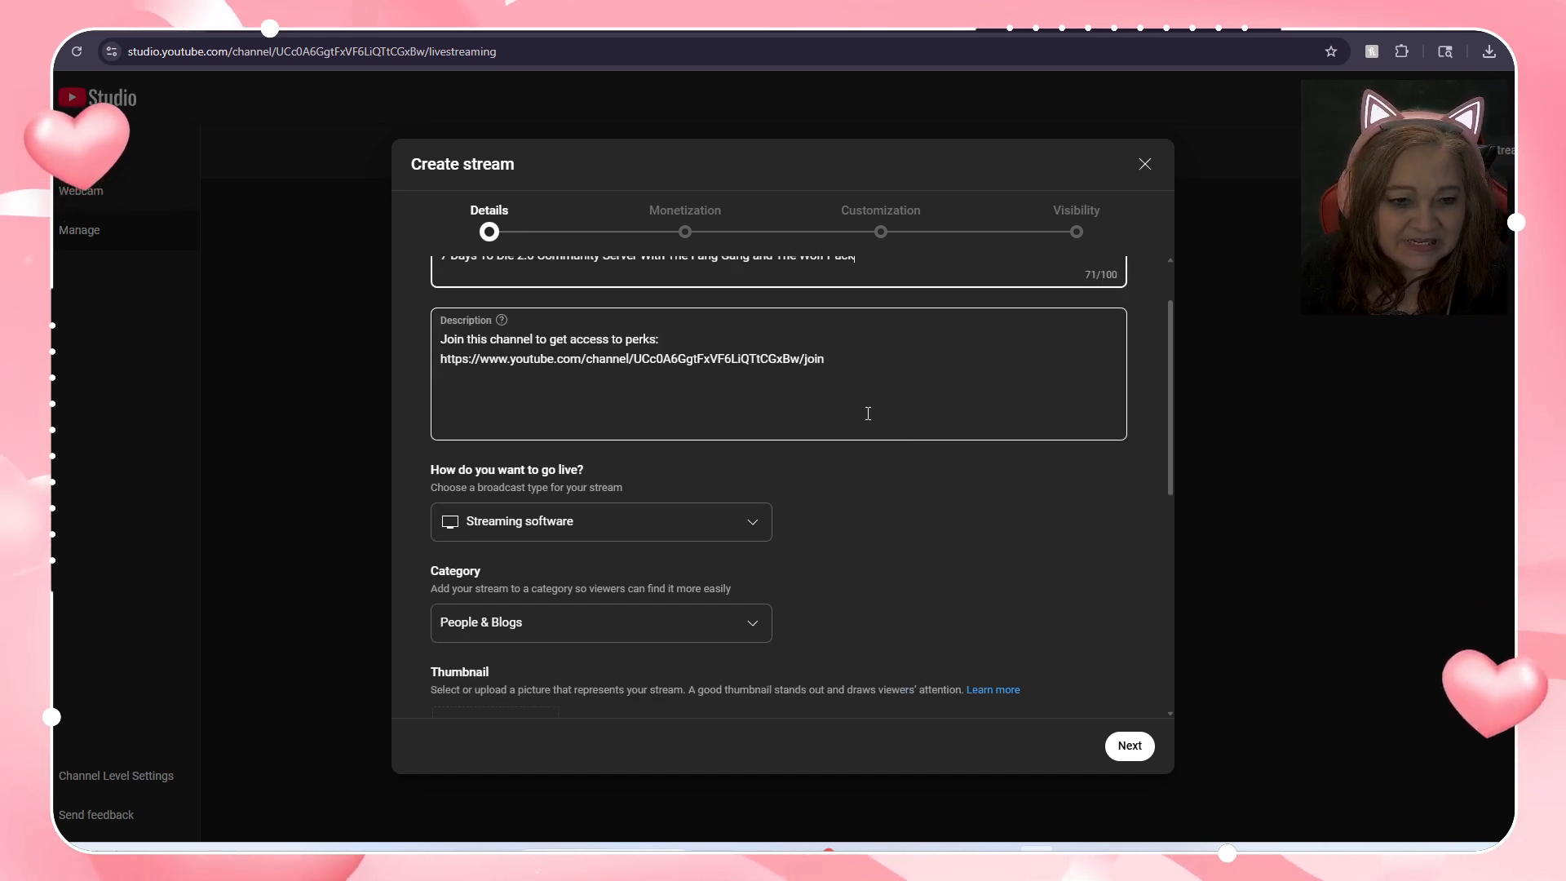
click(839, 368)
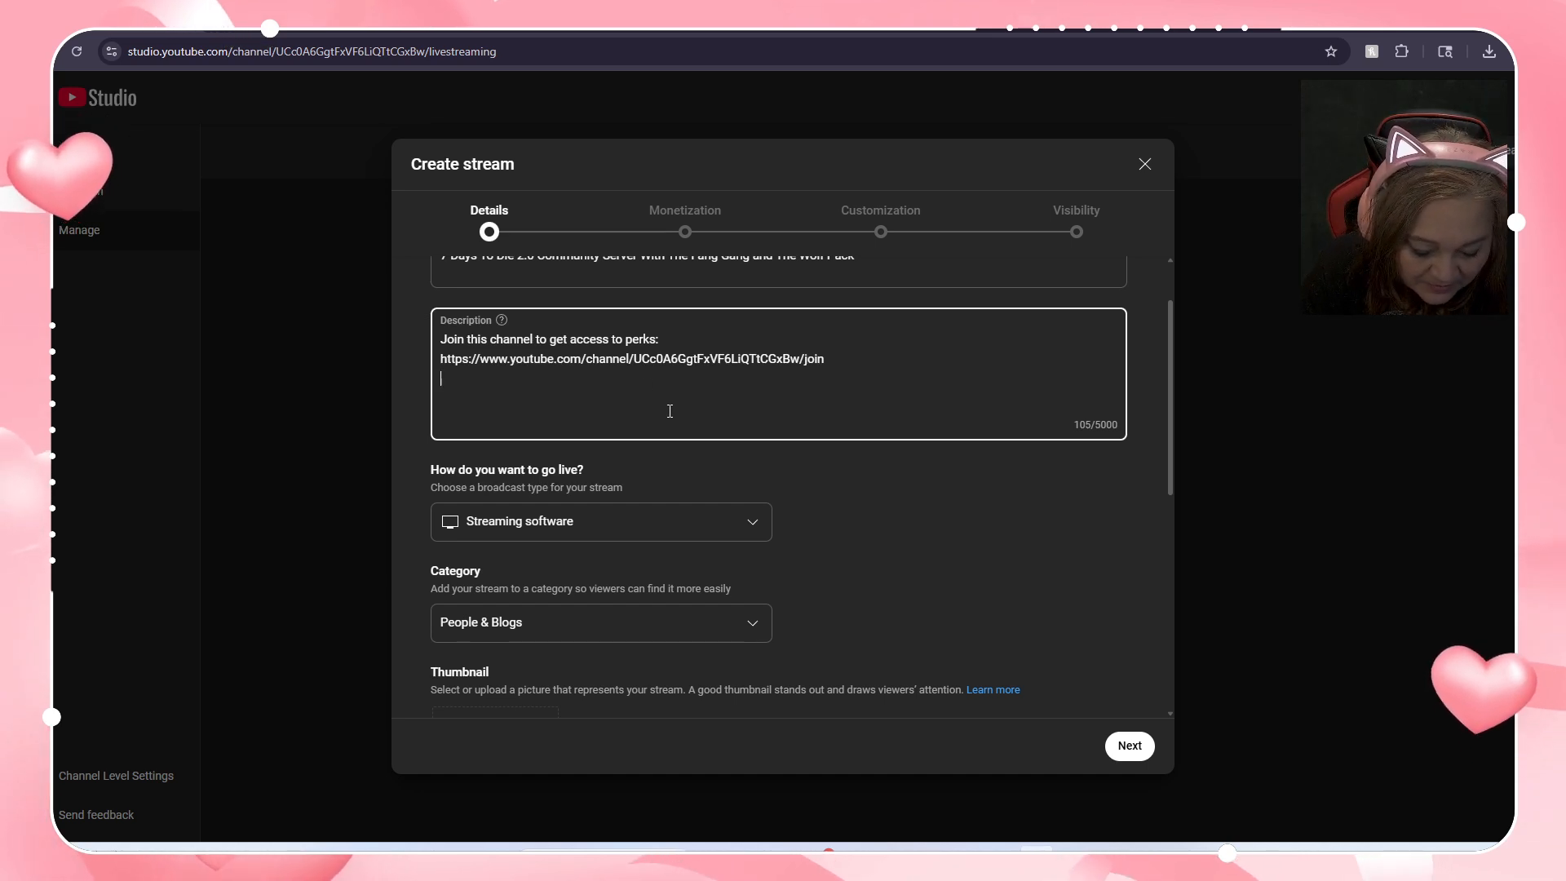
text(Intro )
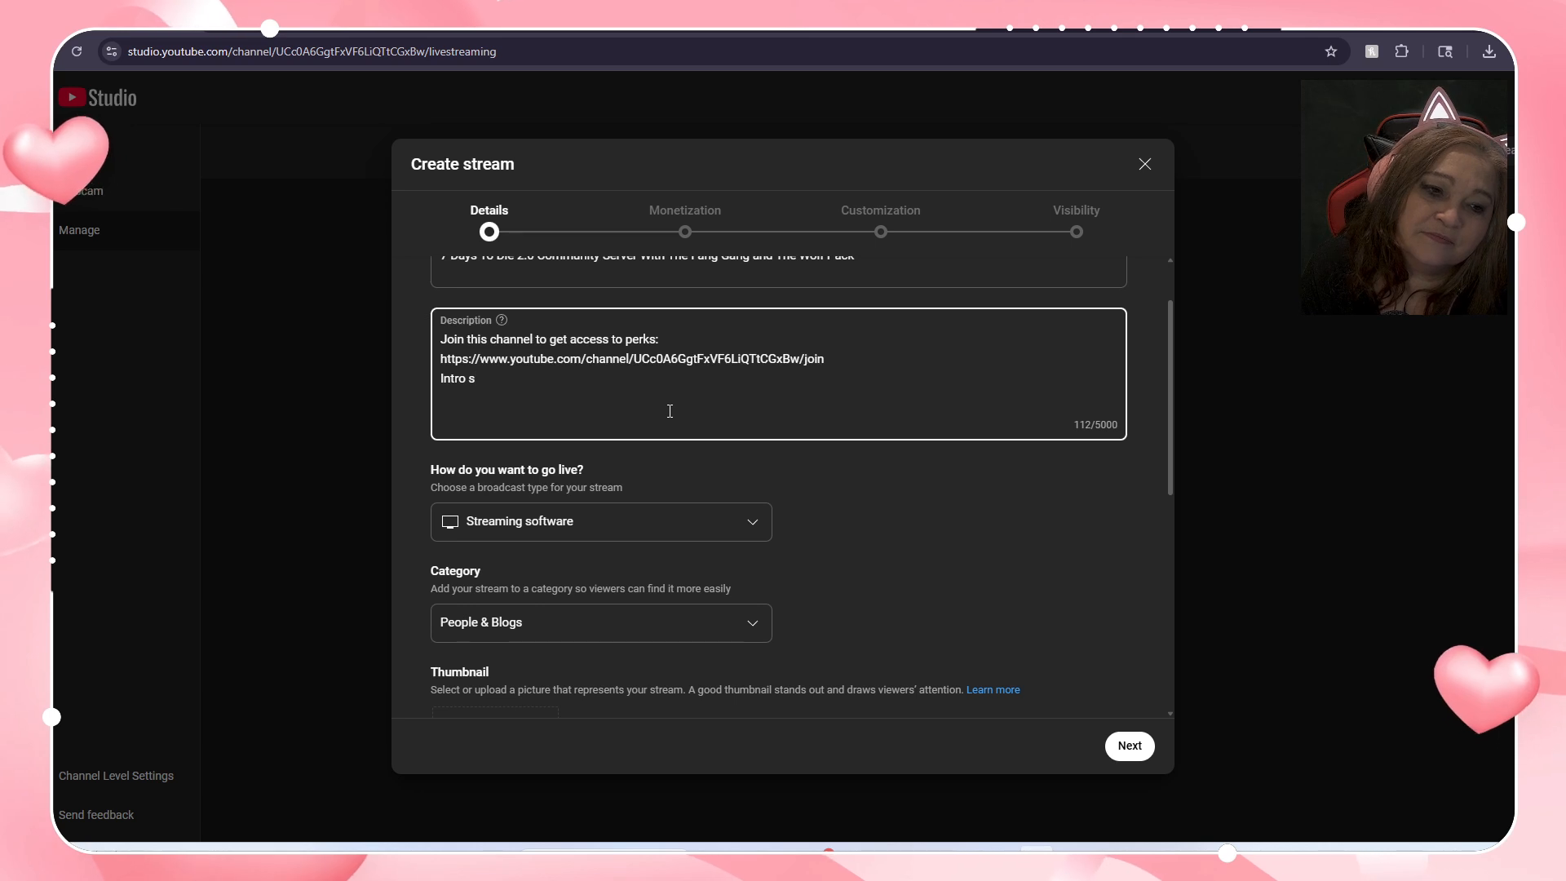
text(song was d)
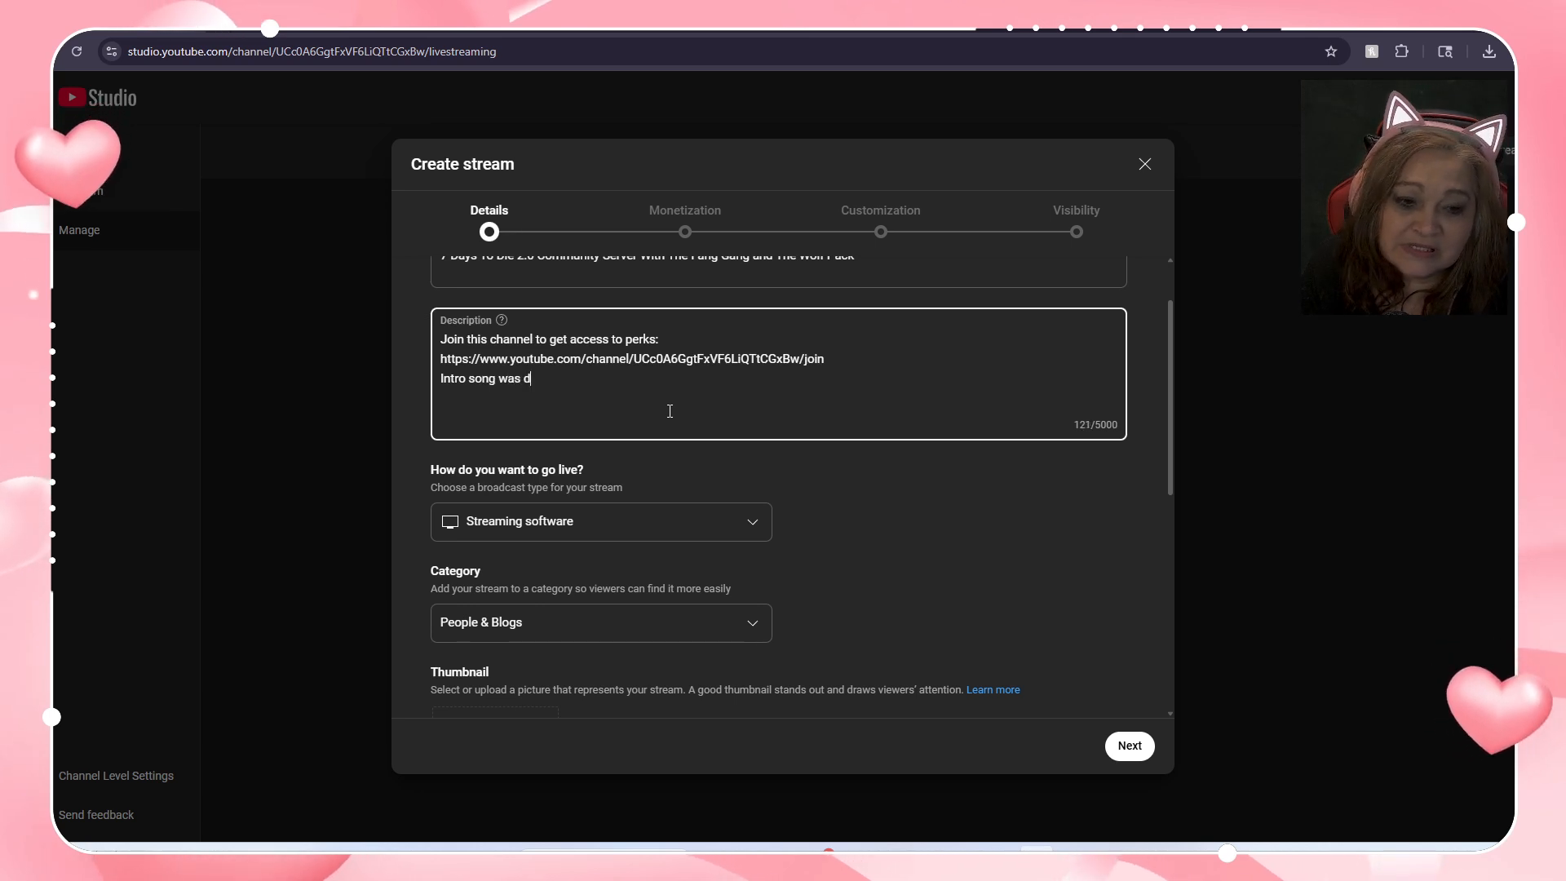
text(one)
key(BackSpace)
key(BackSpace)
key(BackSpace)
key(BackSpace)
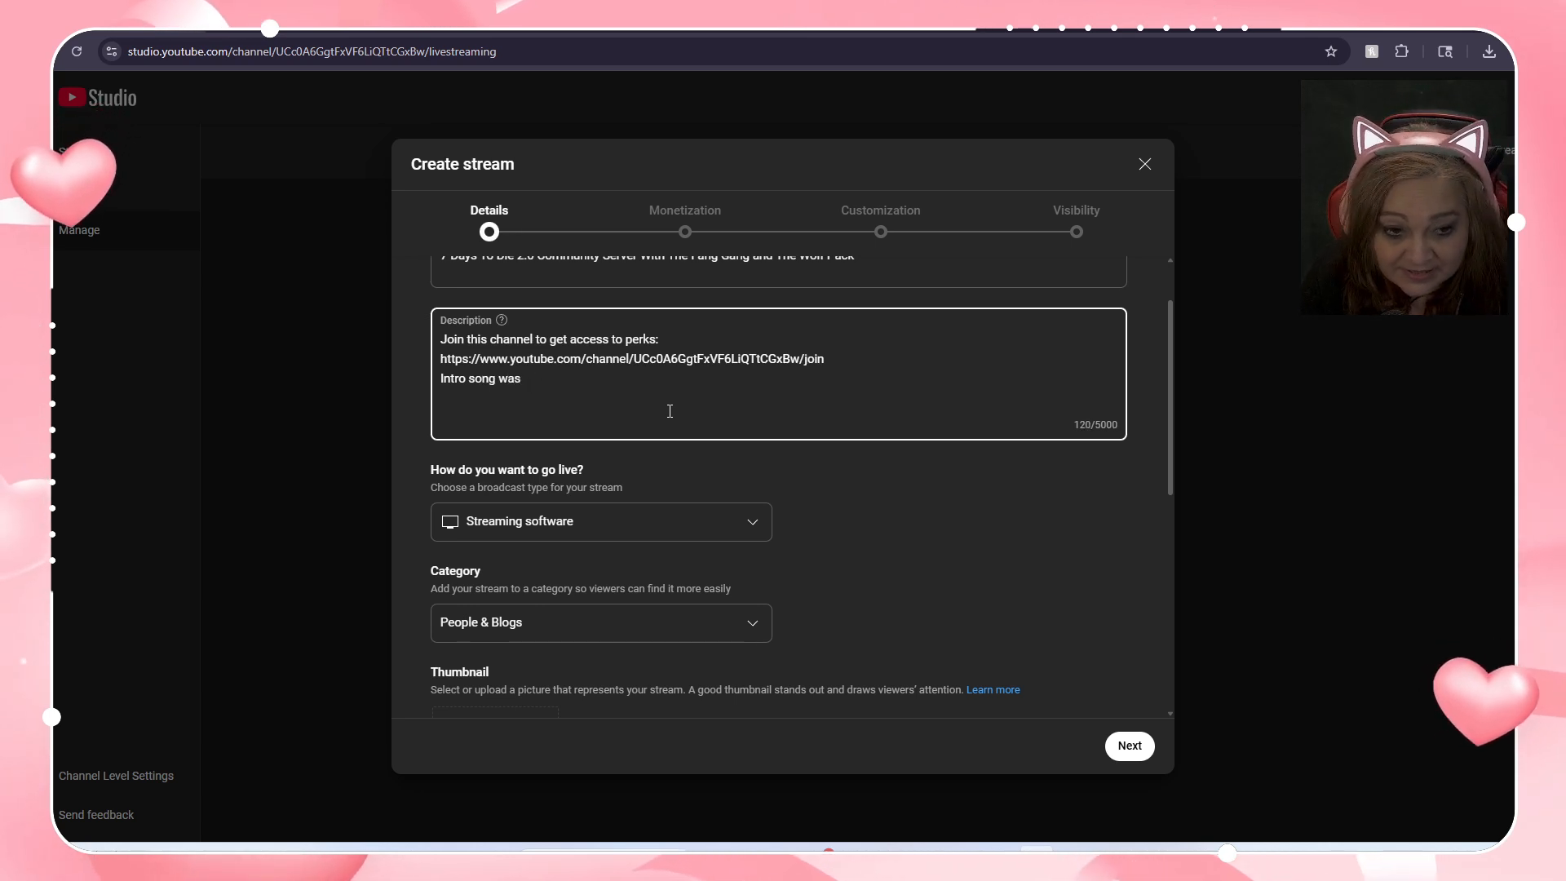
text(creat)
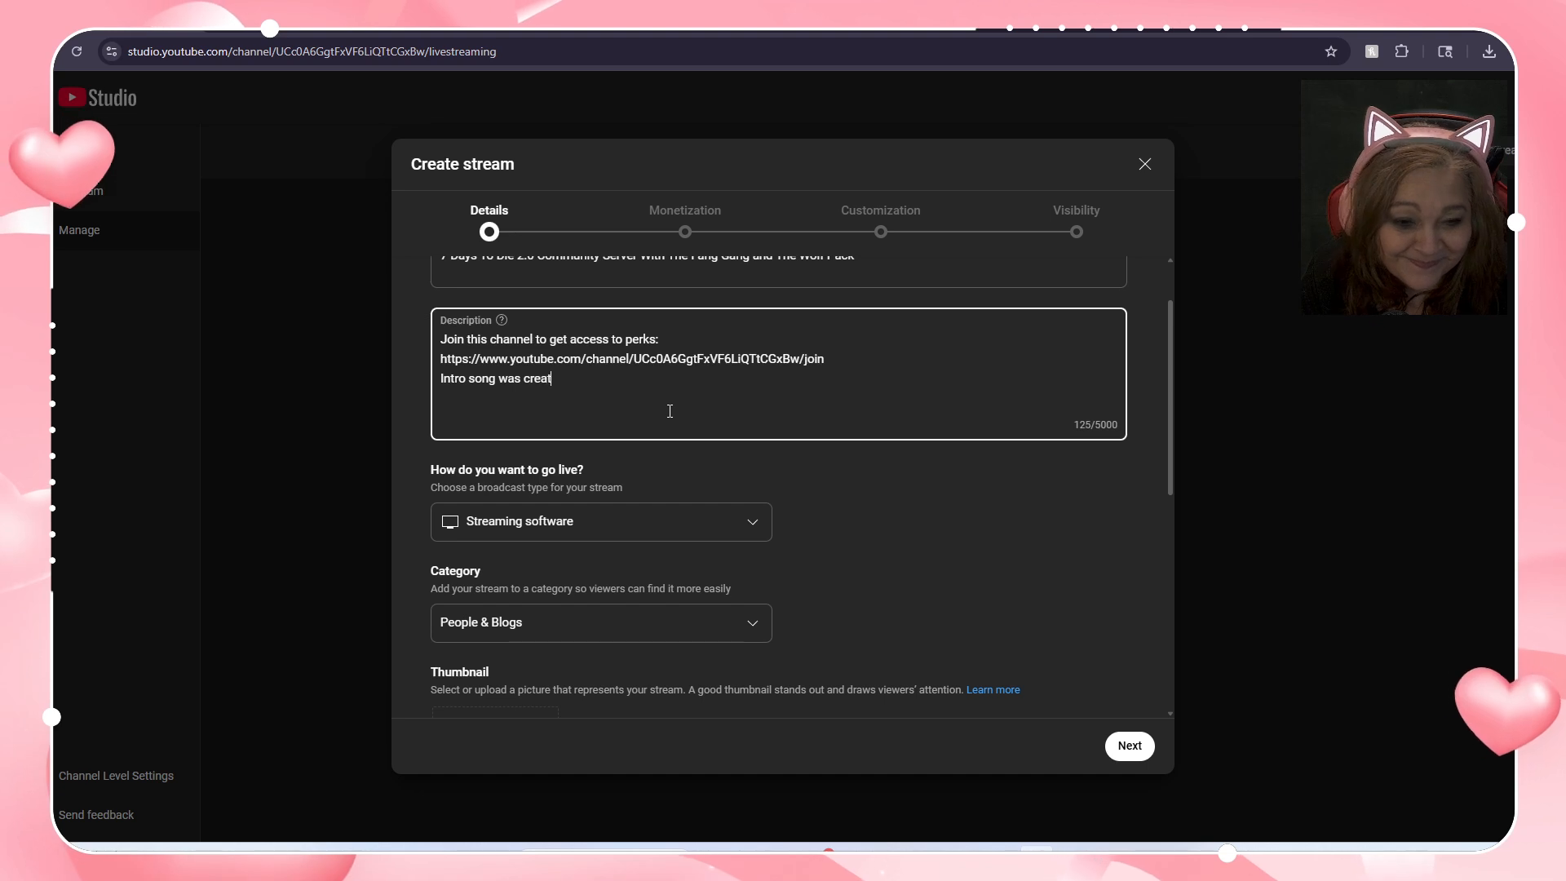
text(ed by me)
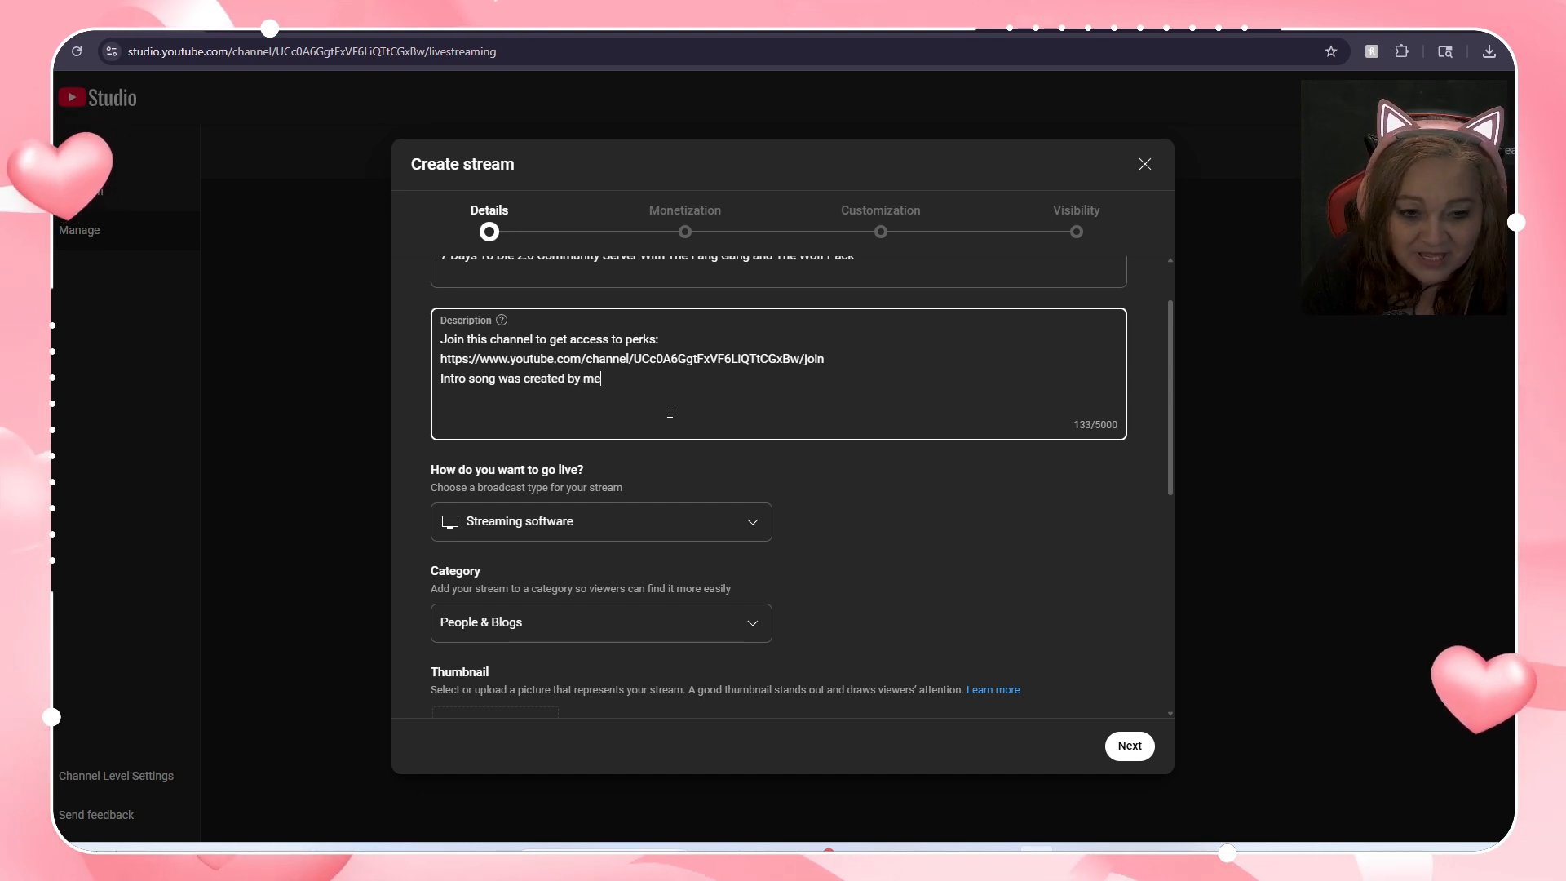
text( using)
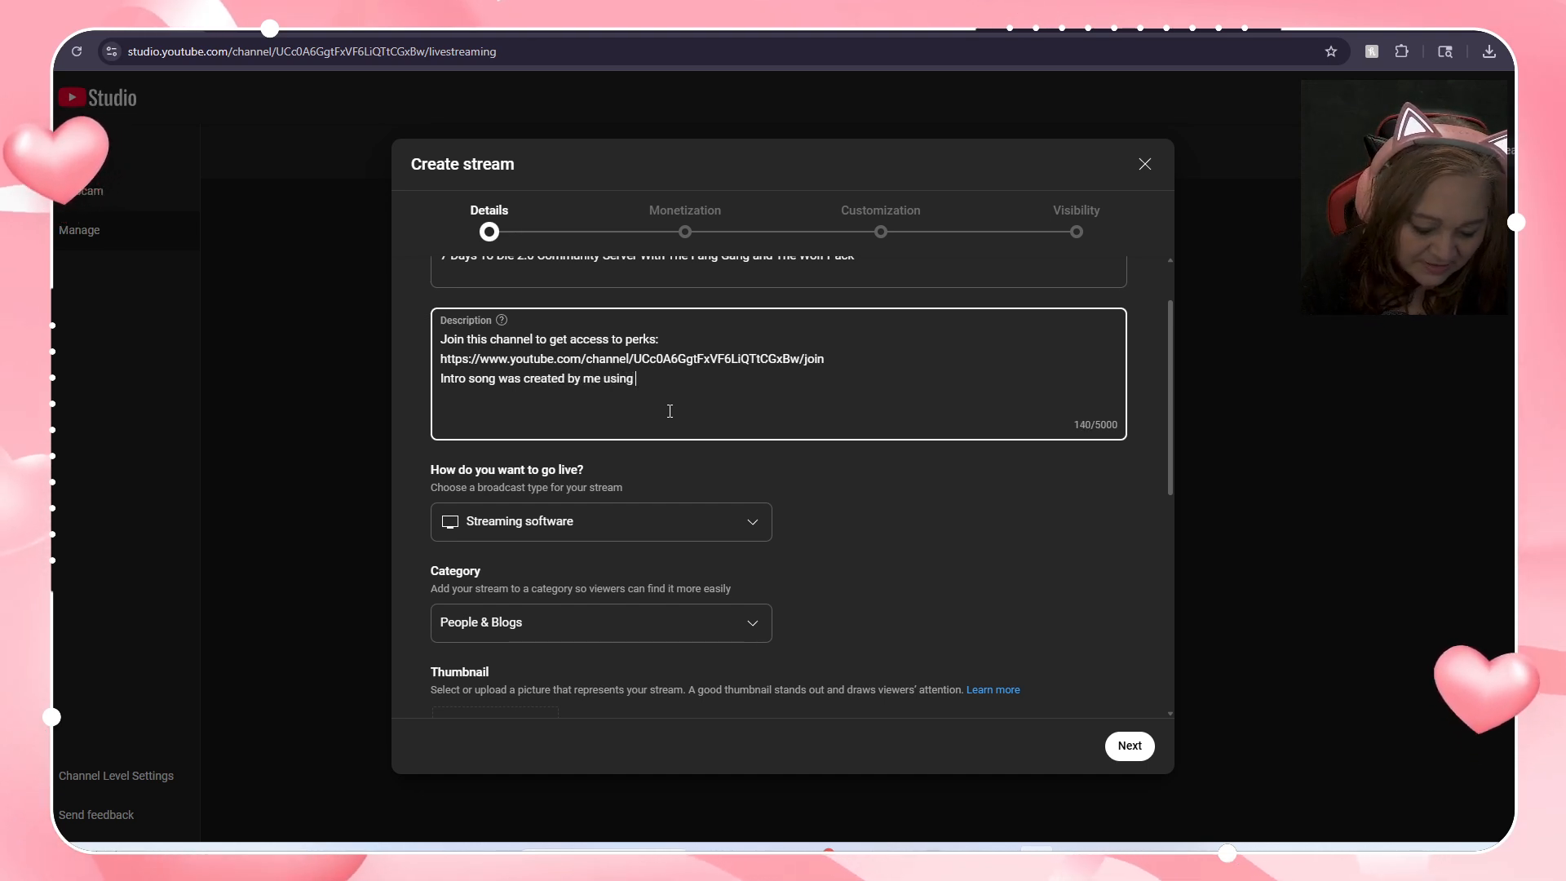
text( the AI)
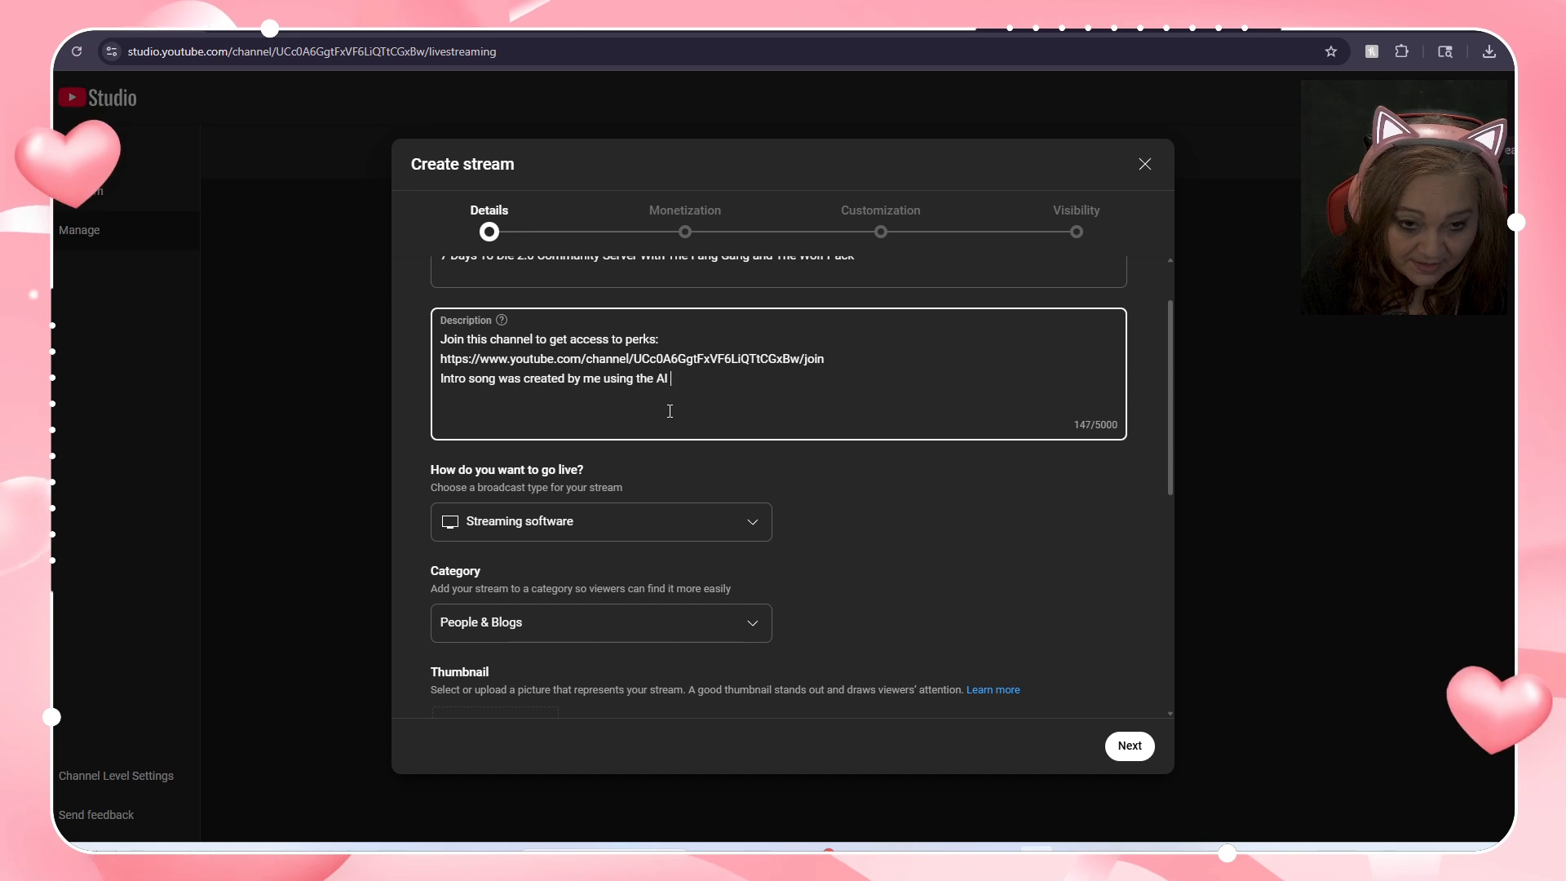
text( Generate)
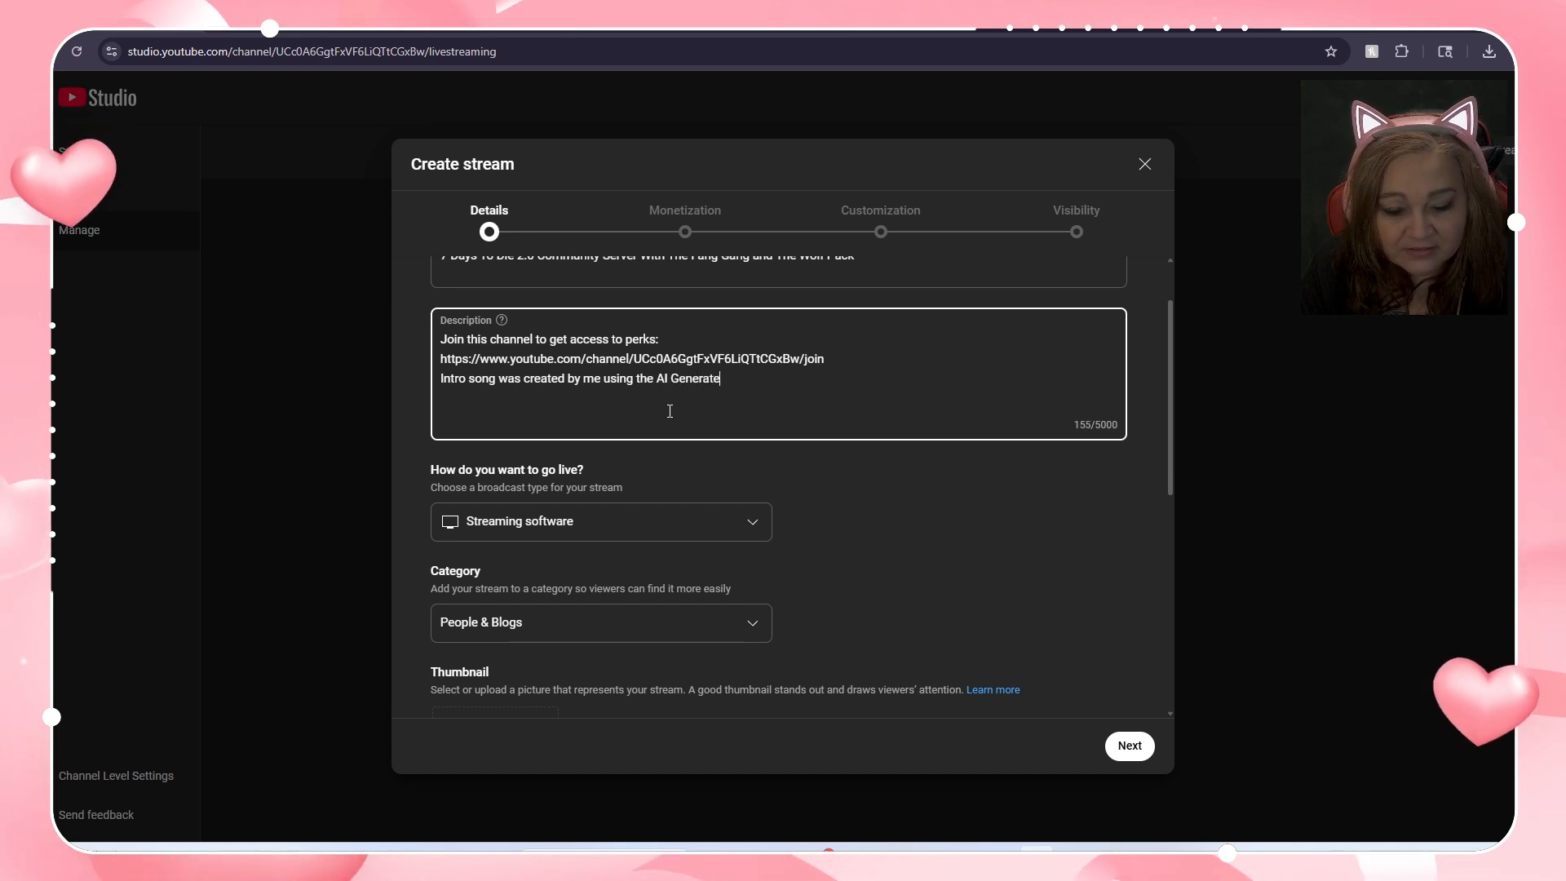
text(d Sof)
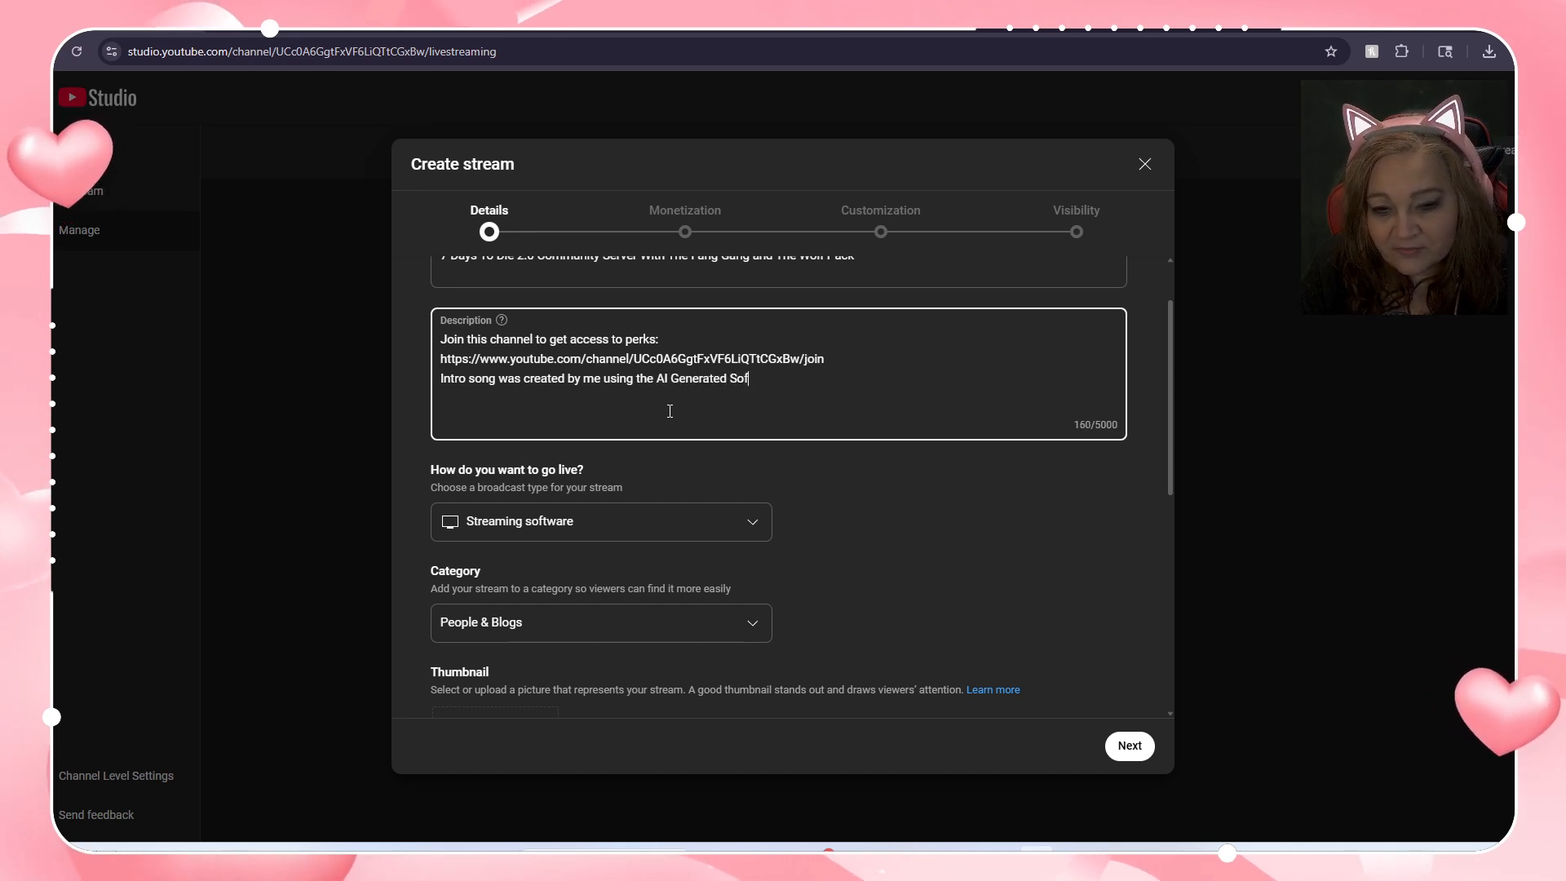
text(twar)
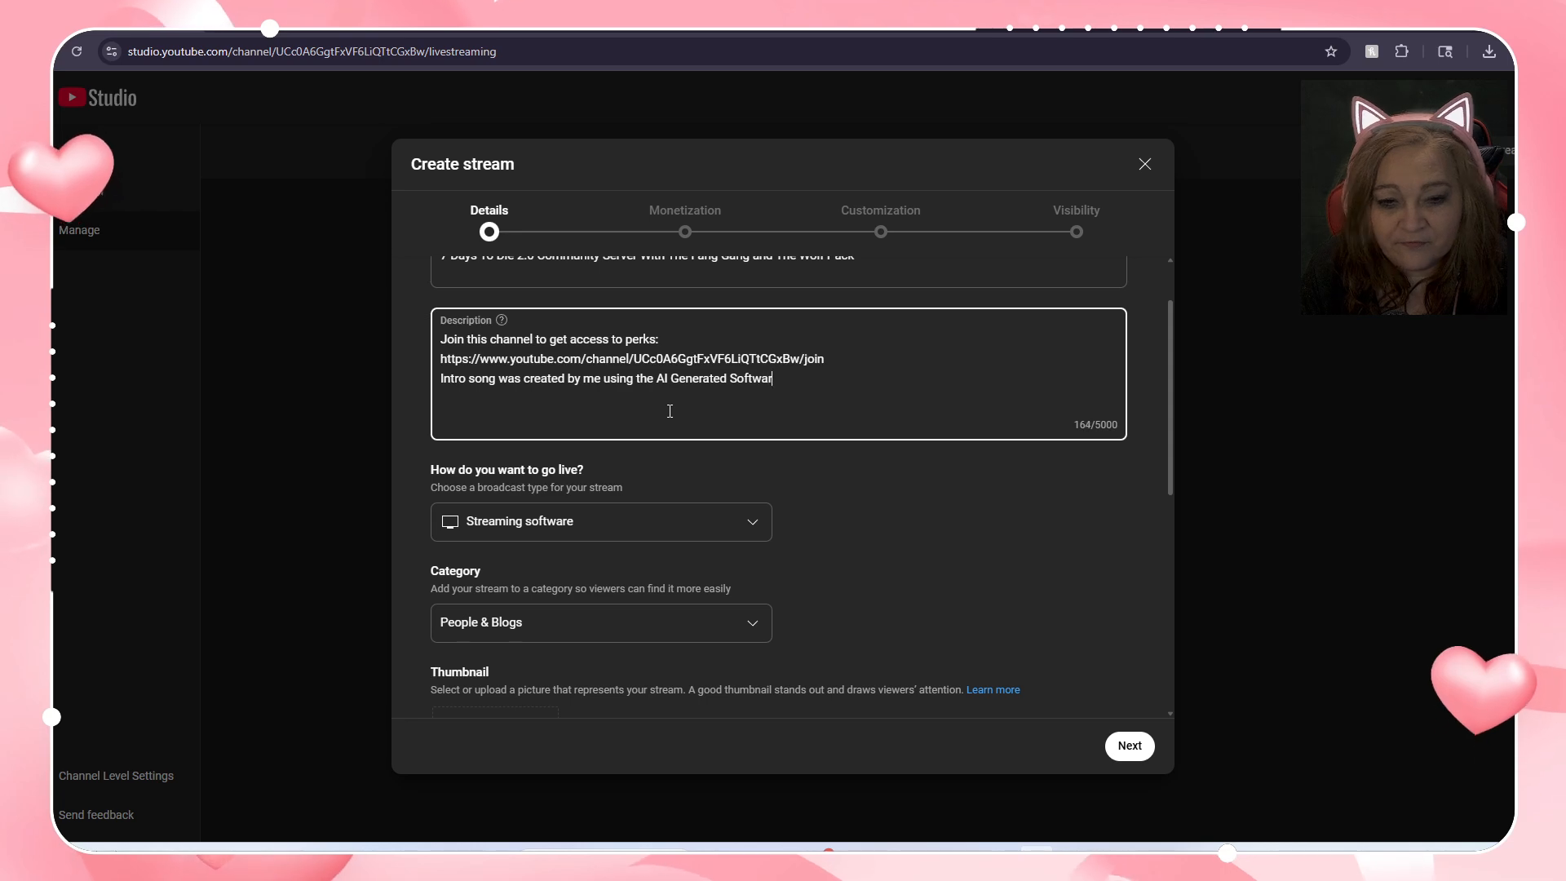
text(e from)
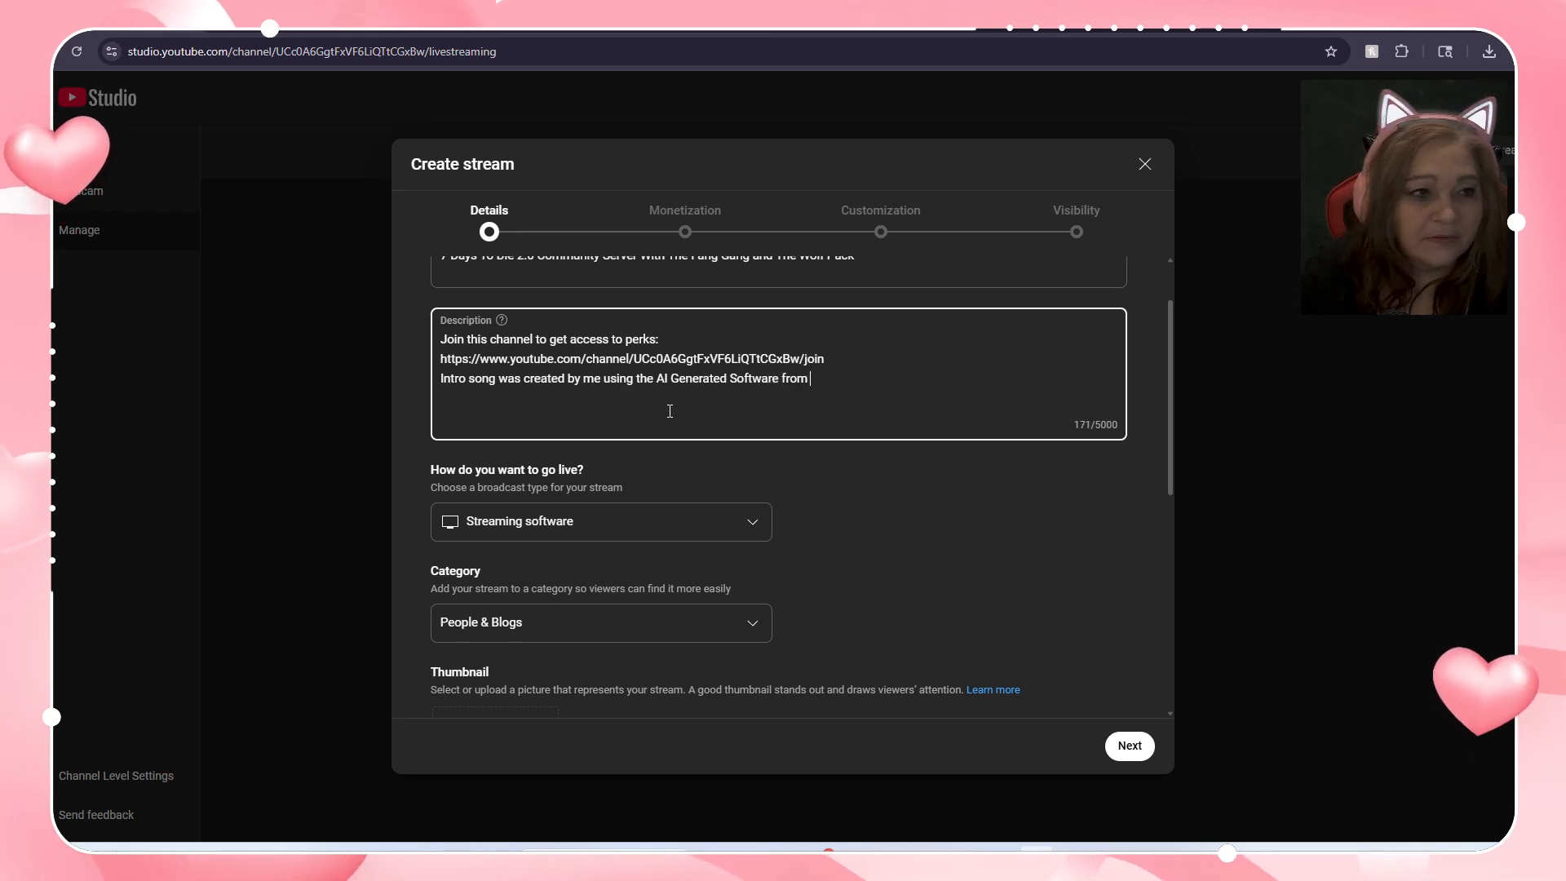
key(ctrl+t)
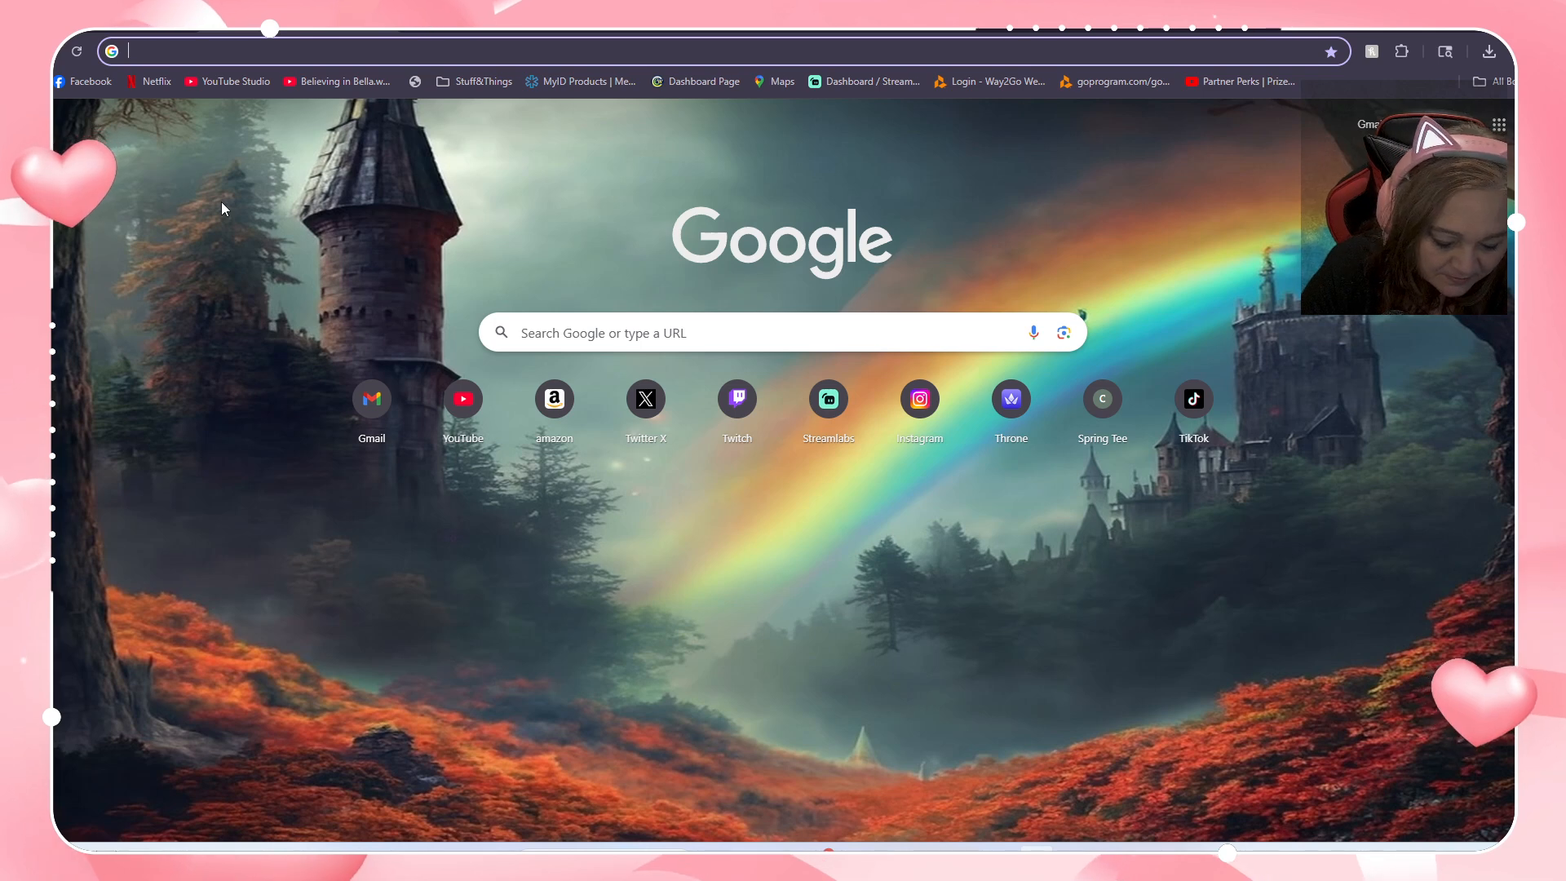
text(ai song)
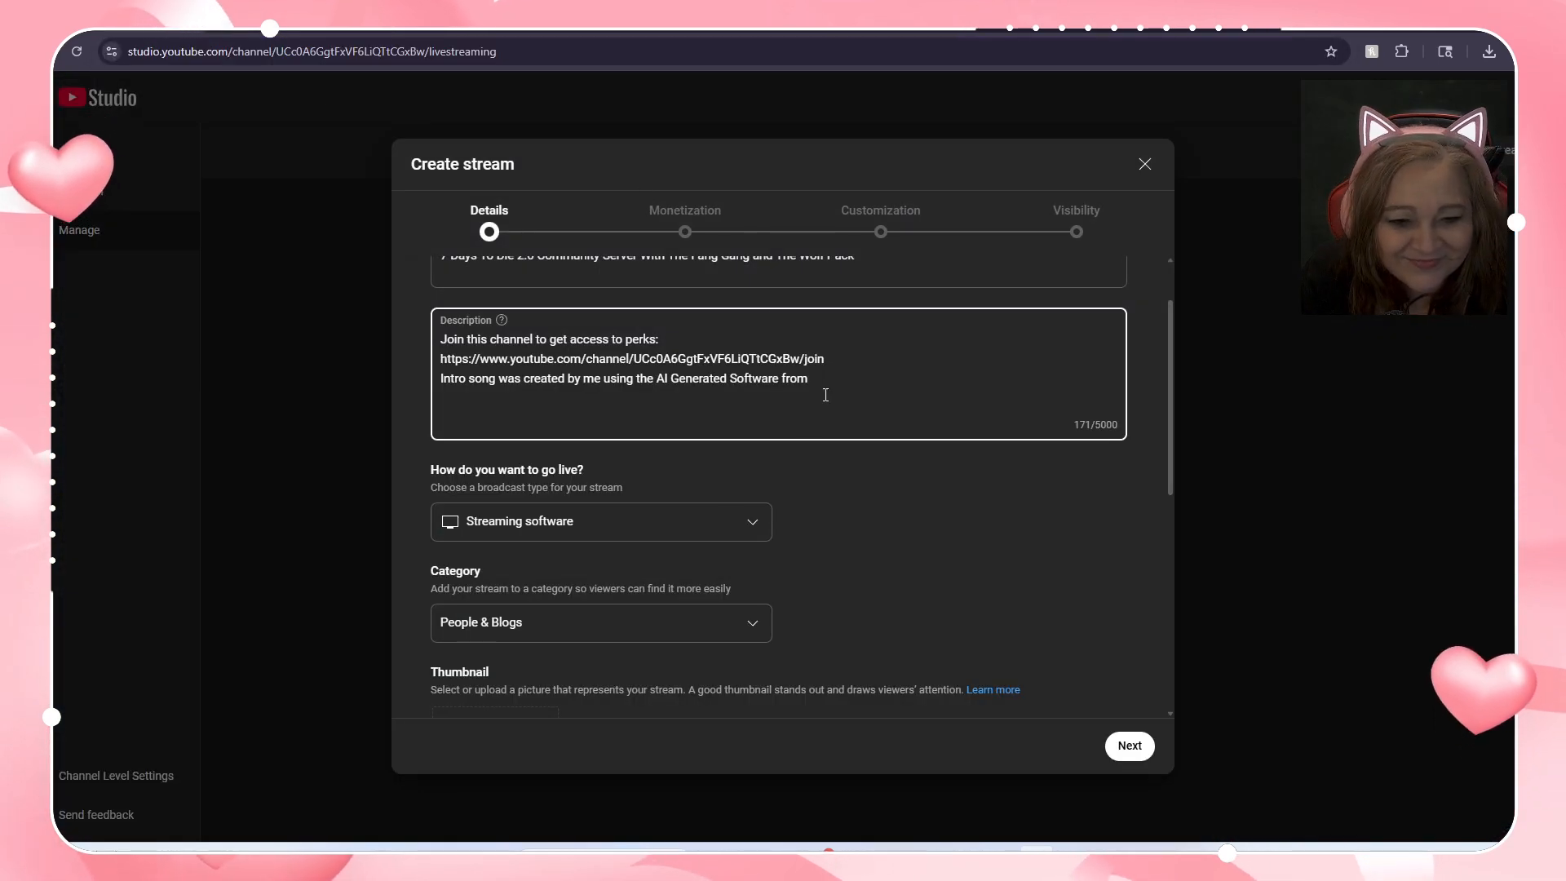
text(www.)
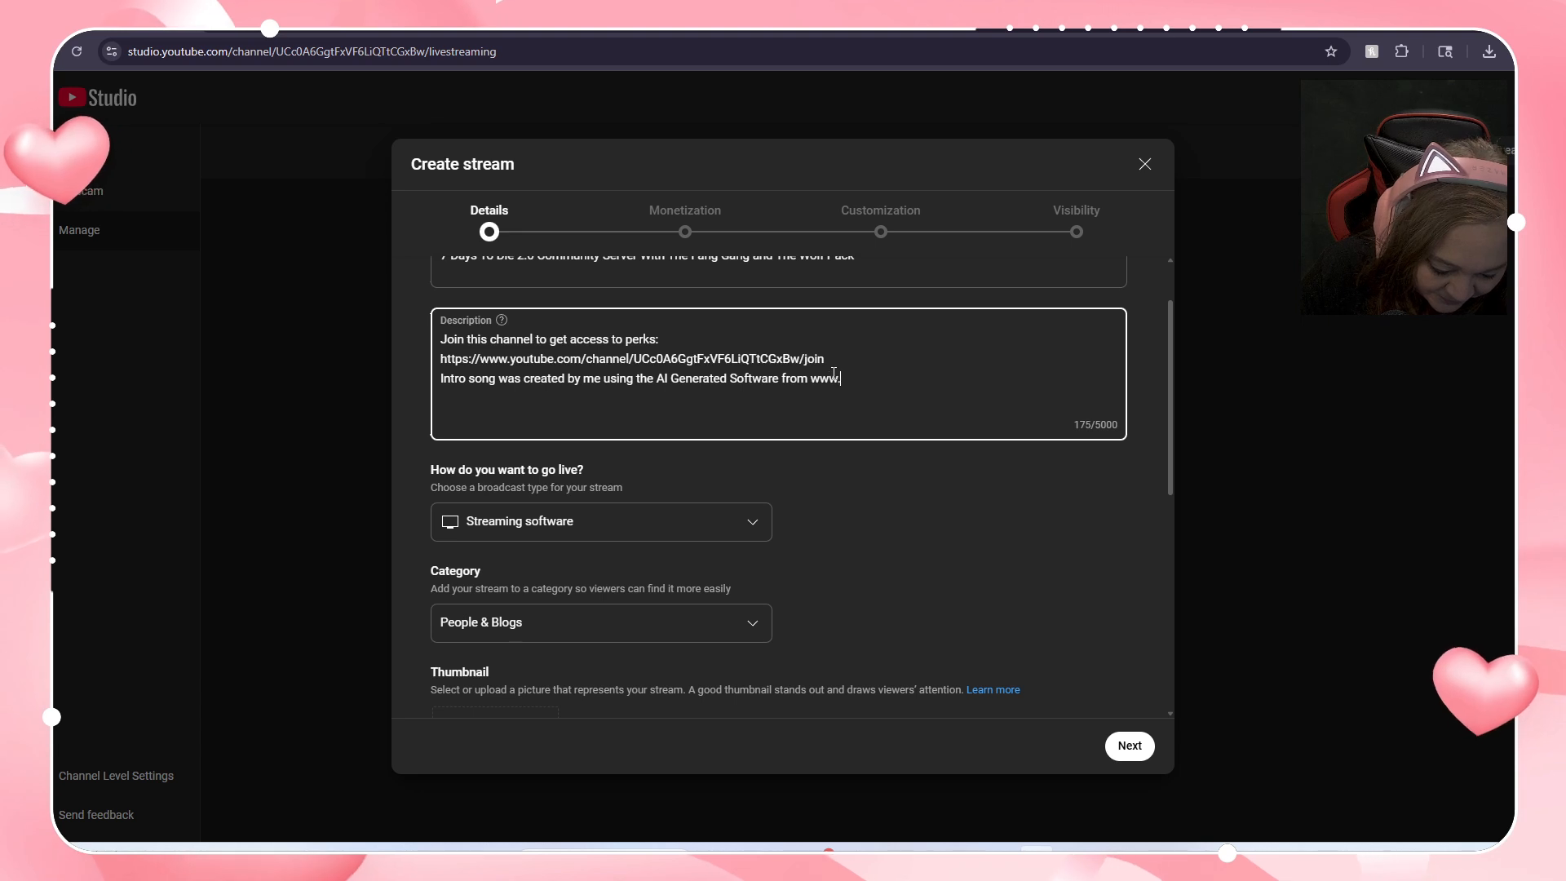
text(Suno)
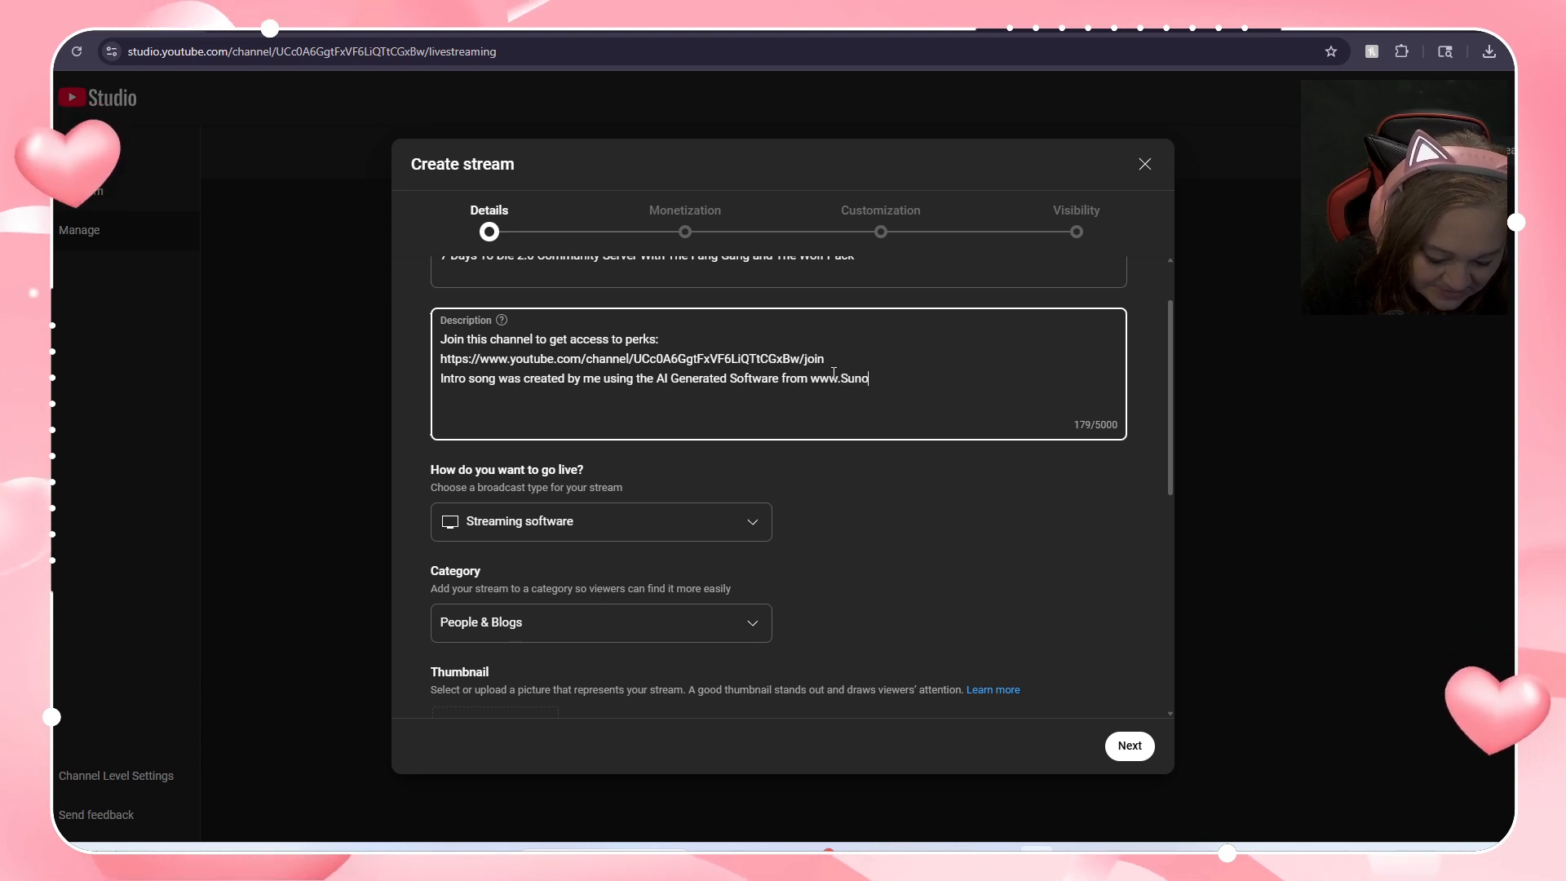
text(.com)
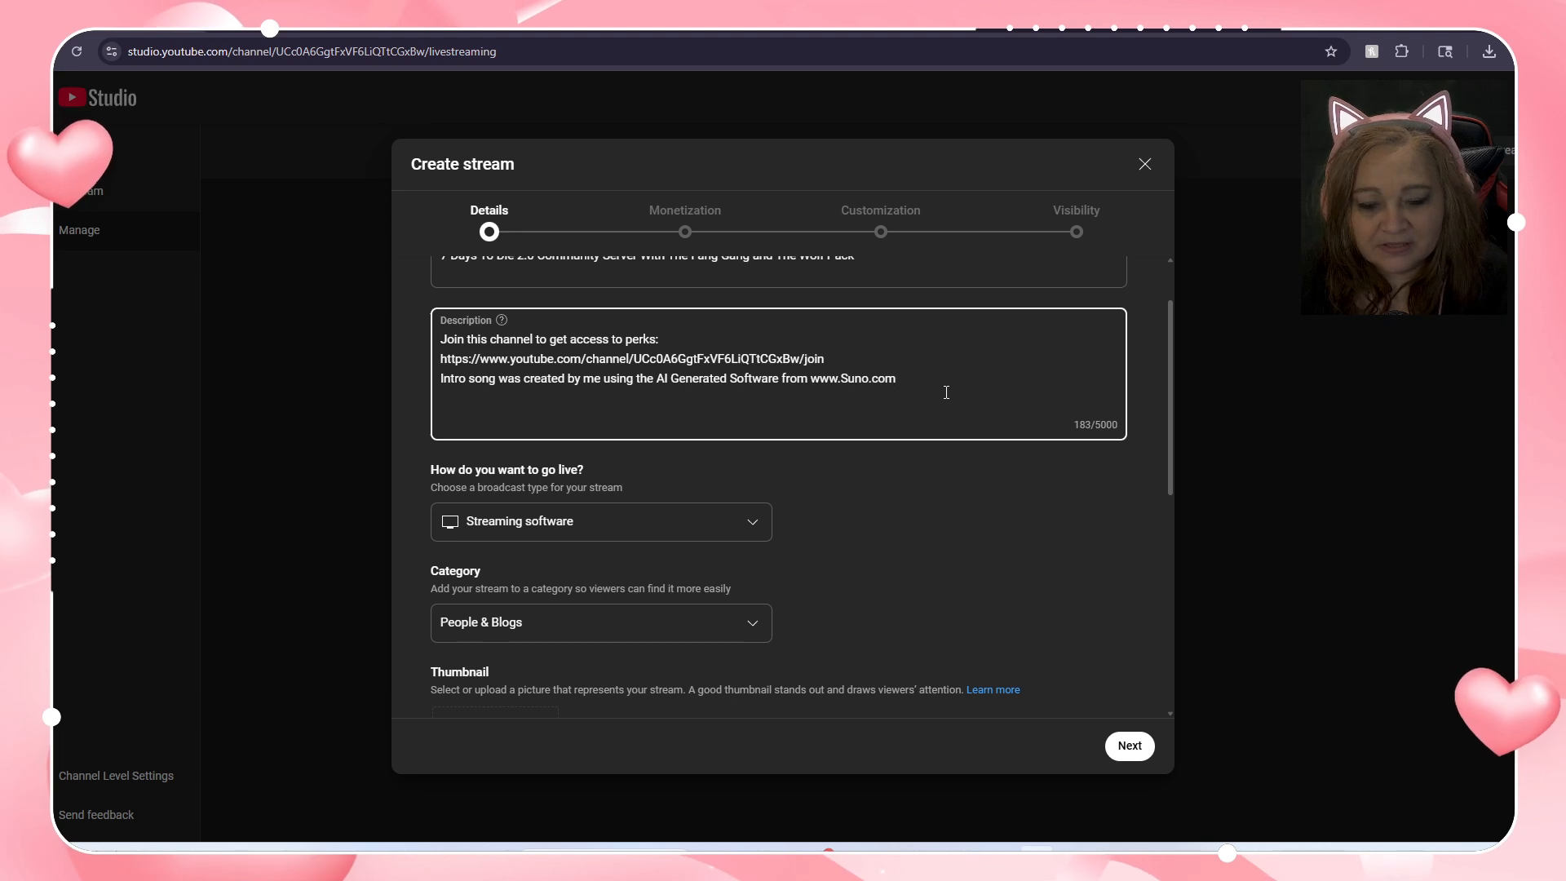
Step: Set the stream's category to Gaming and its game title to 7 Days to Die
scroll(859, 511, down, 3)
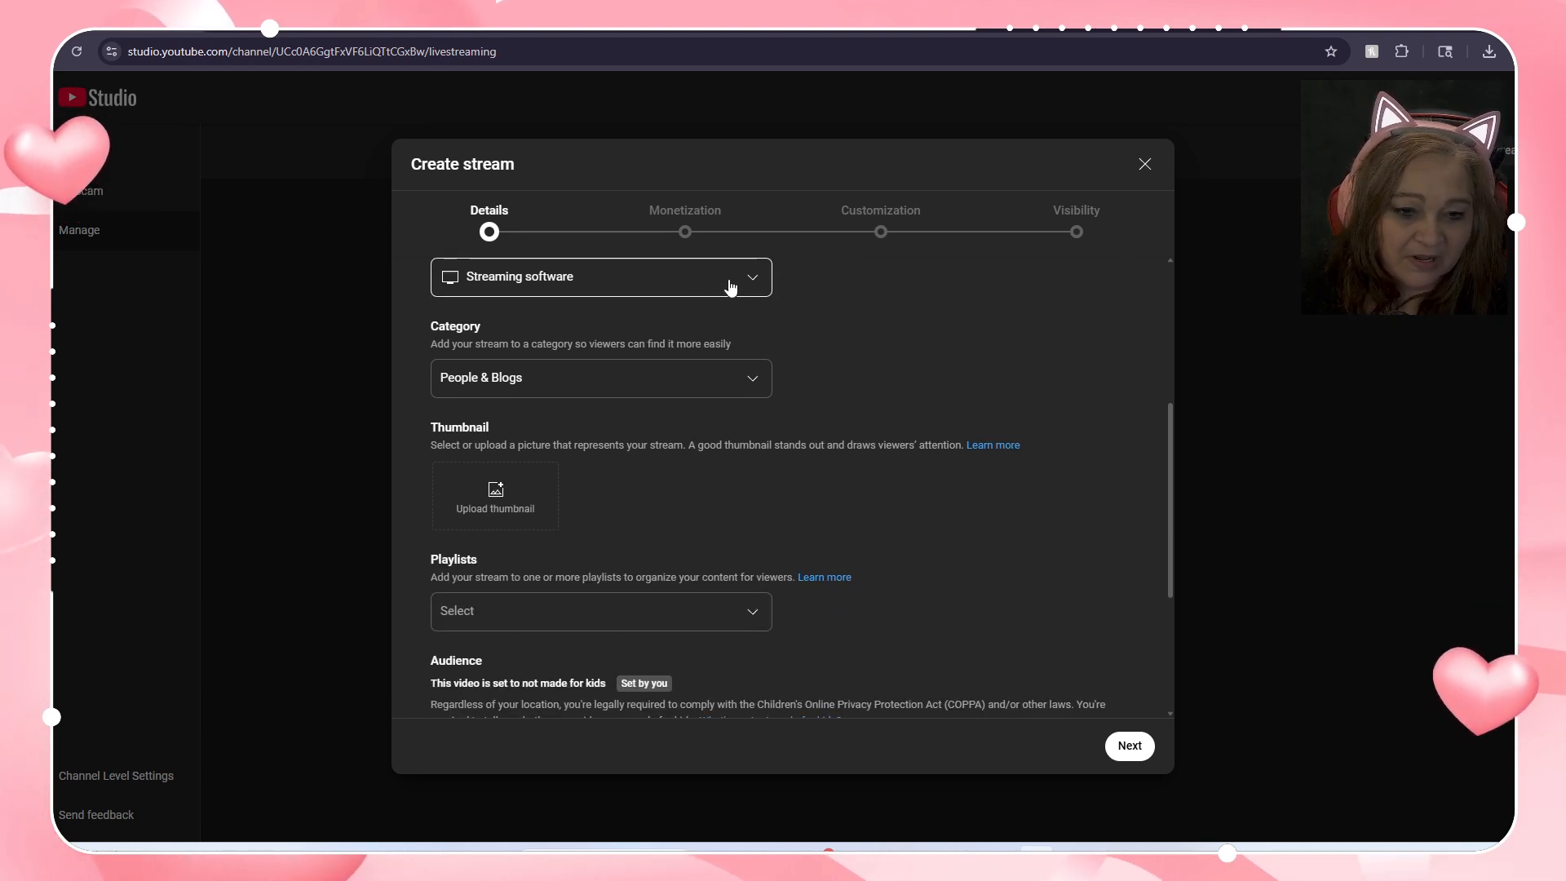
click(738, 378)
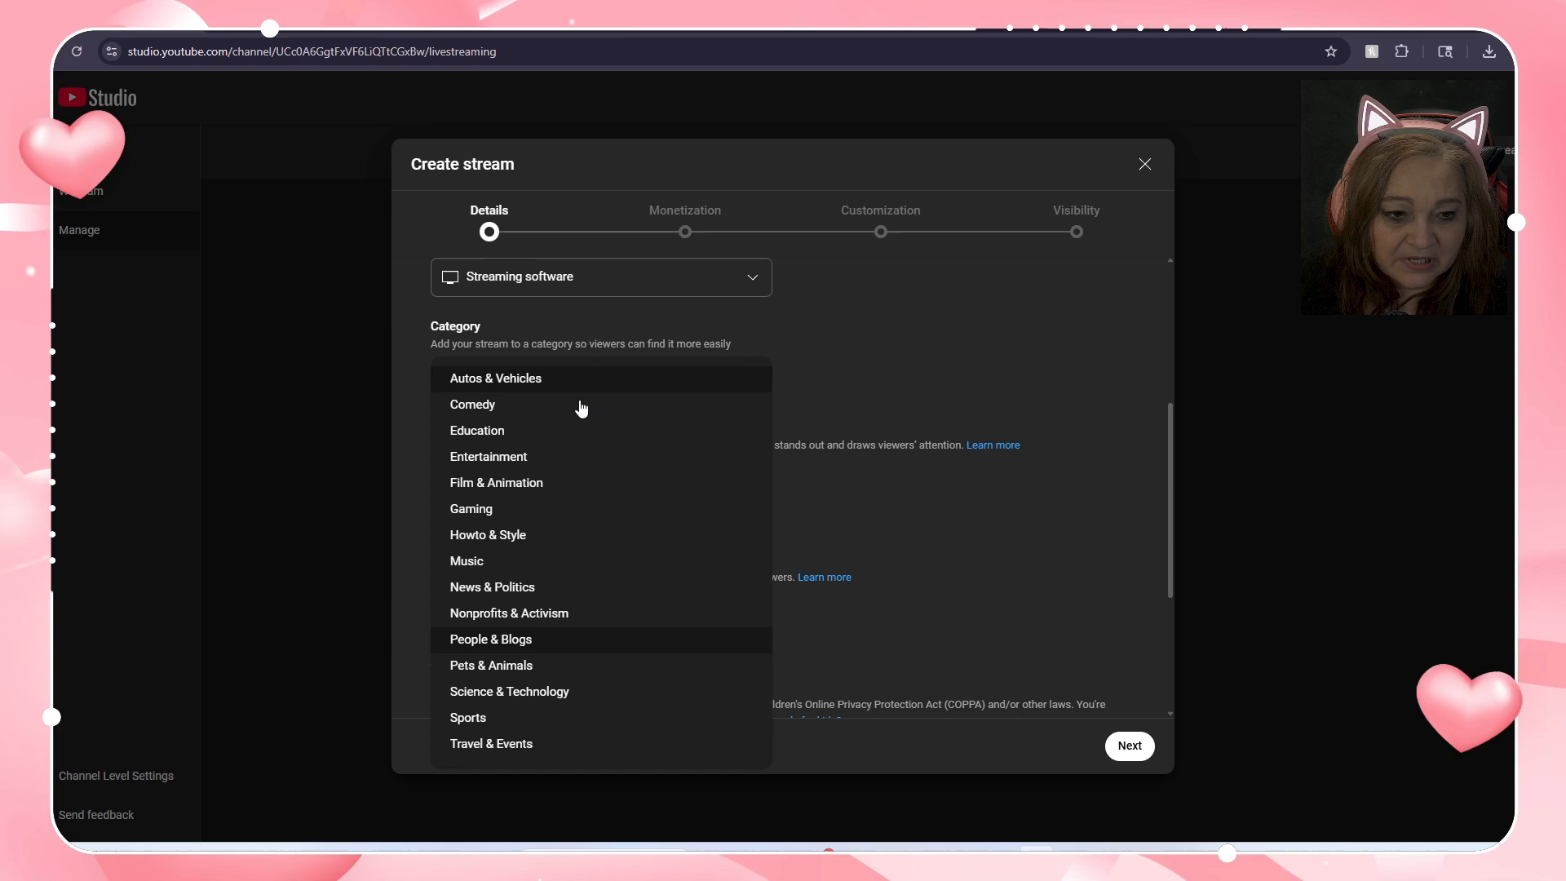
click(511, 509)
click(521, 437)
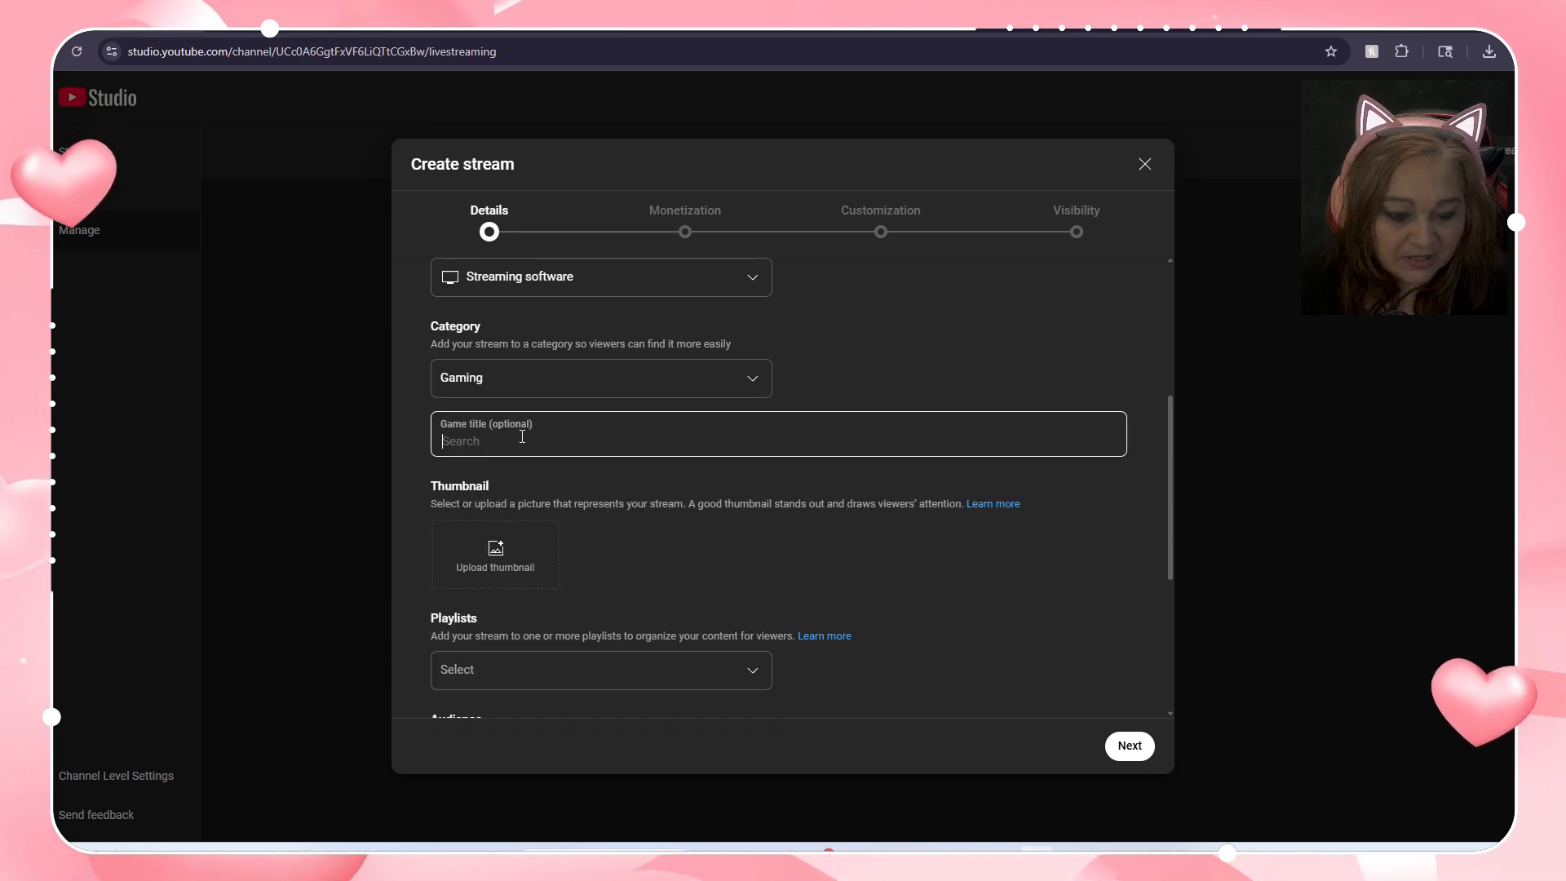
text(7 days)
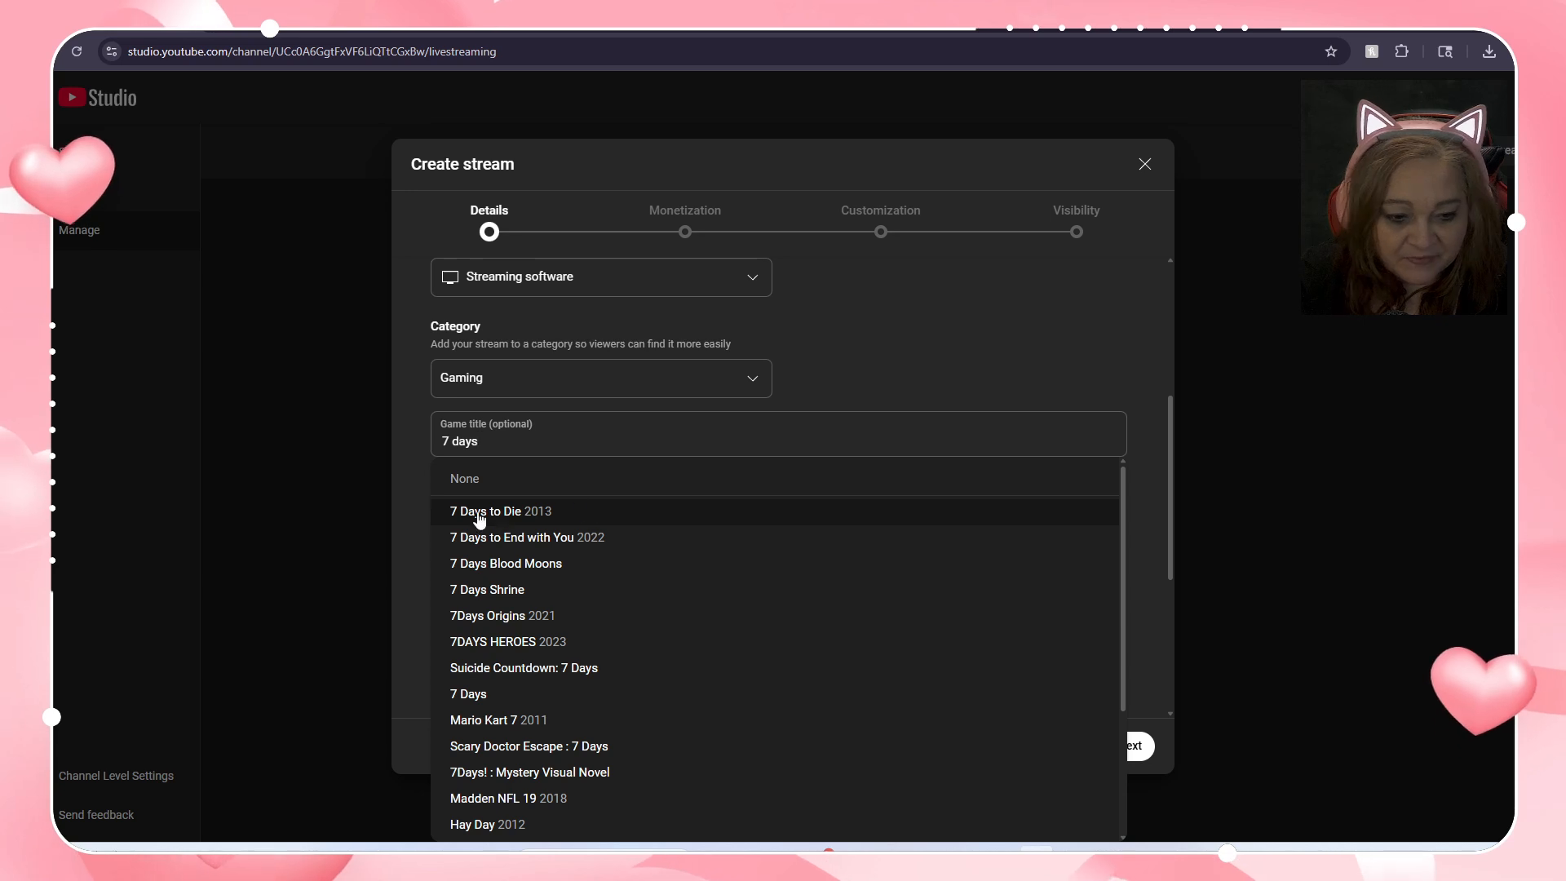
click(534, 523)
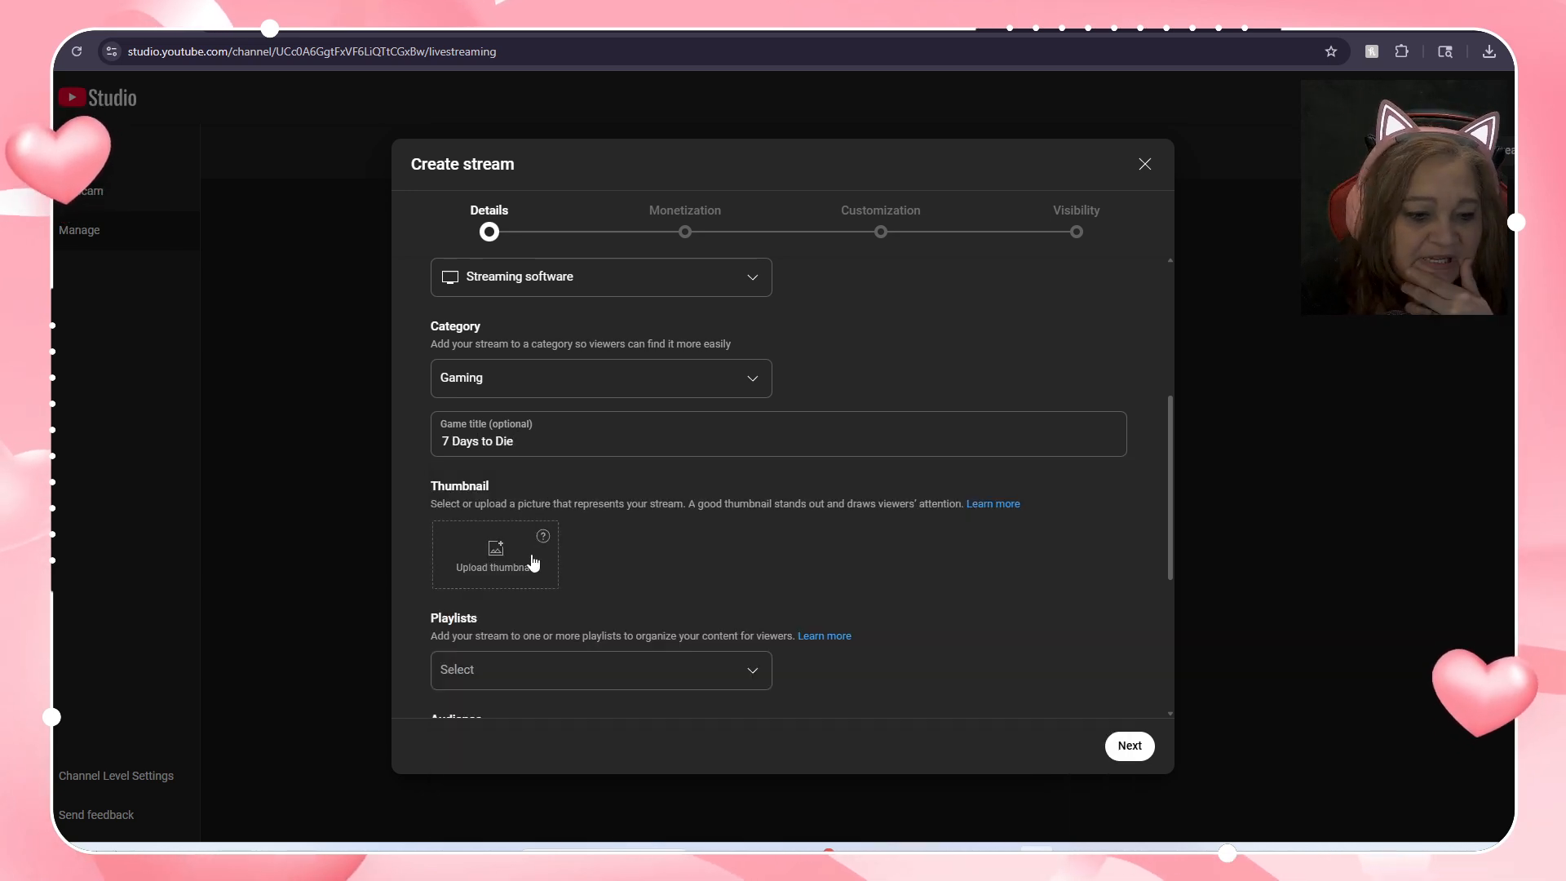
Step: Upload the Community Server Stream! image as the stream's thumbnail and download a copy of it
mouse_move(542, 547)
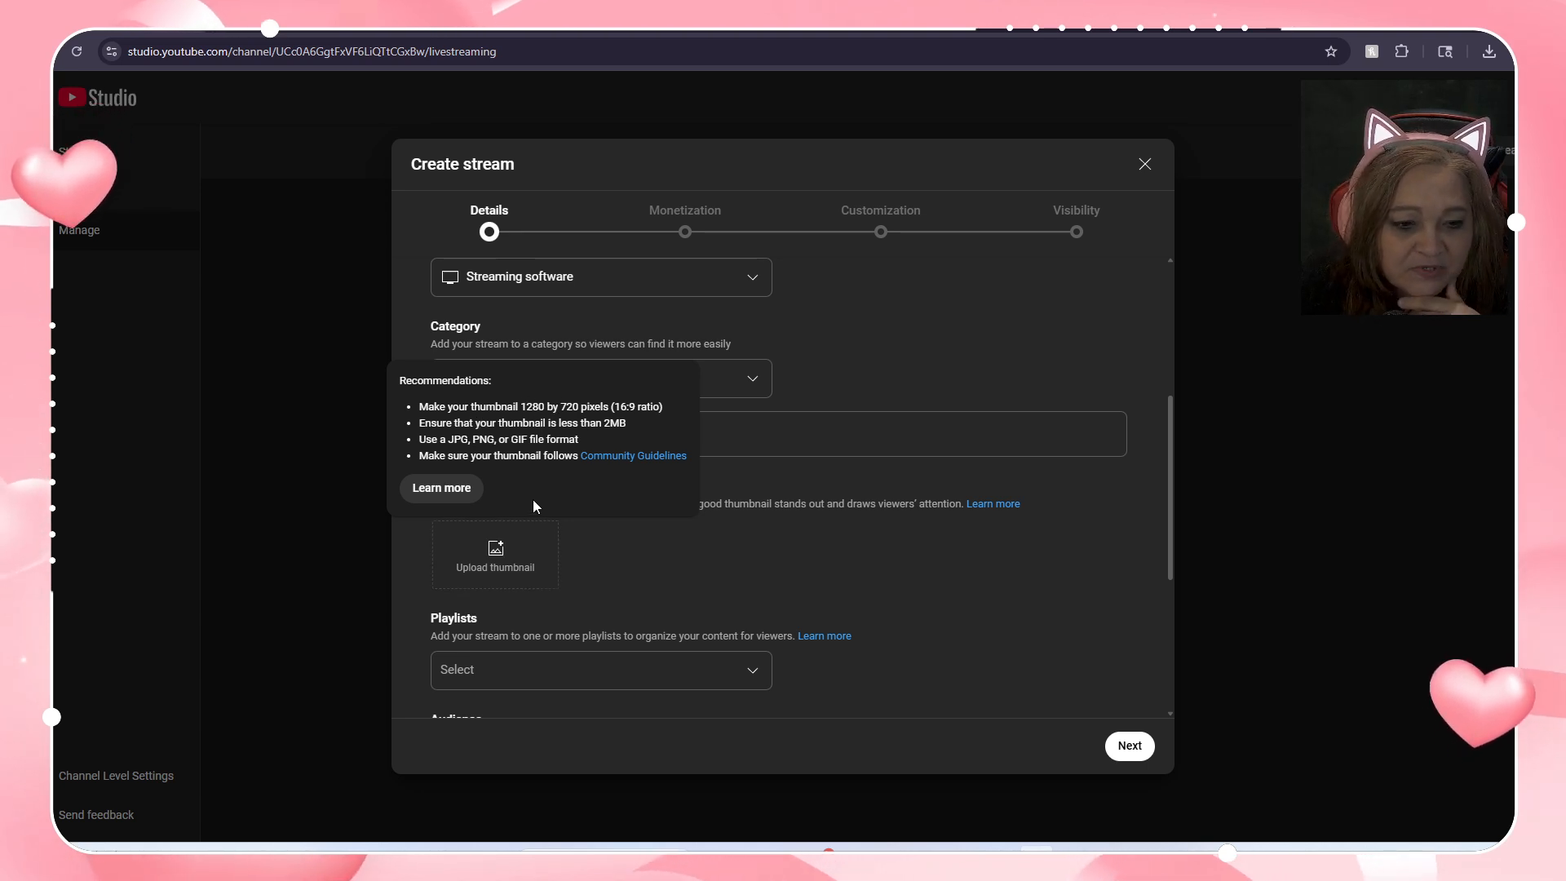
click(516, 539)
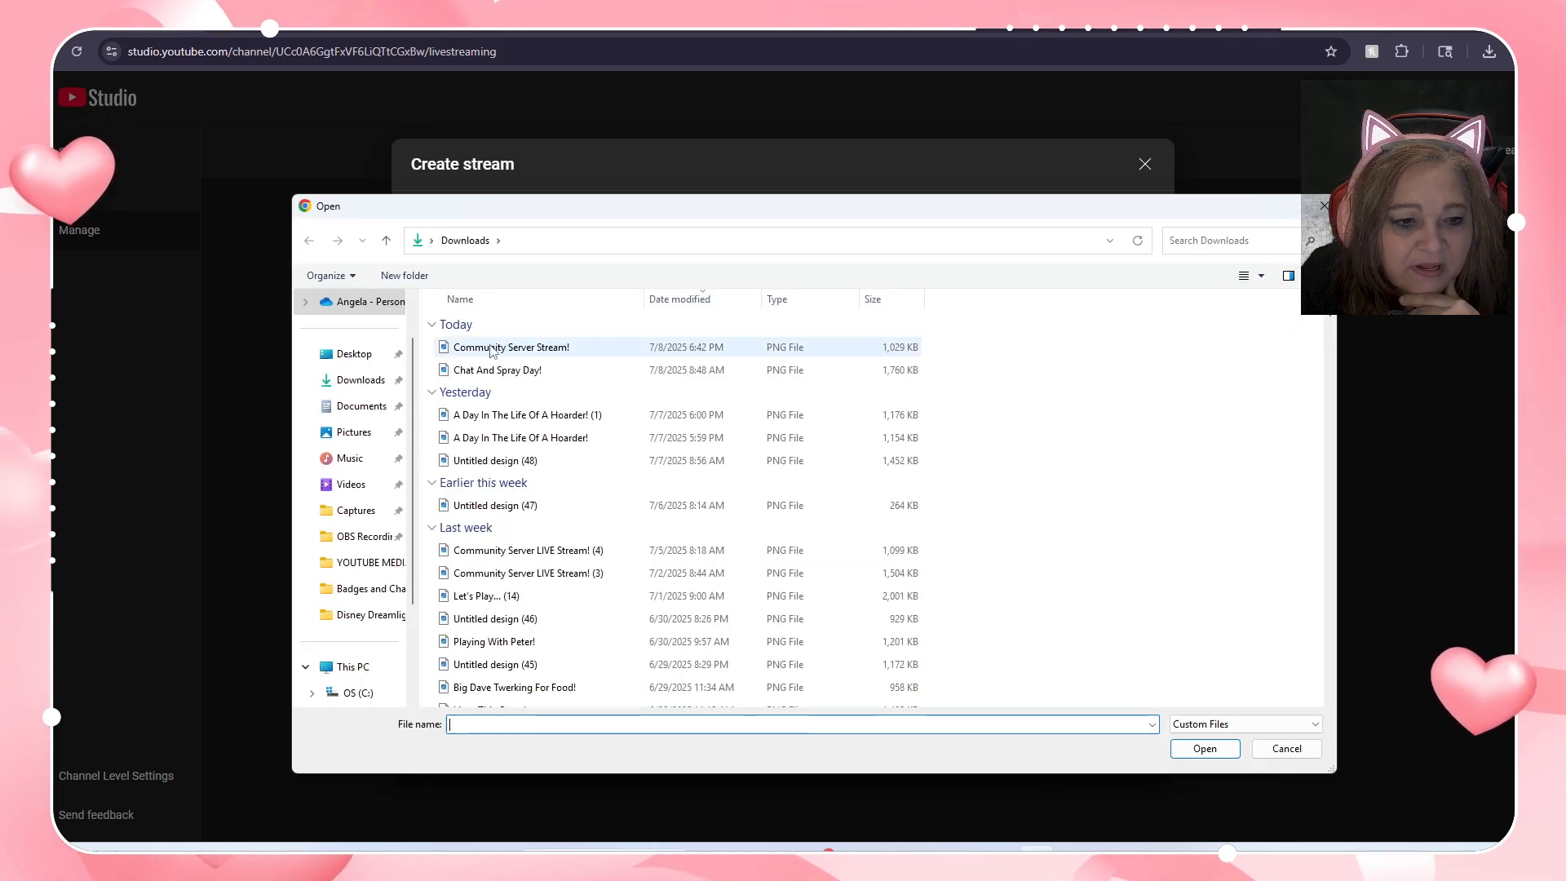
click(1205, 748)
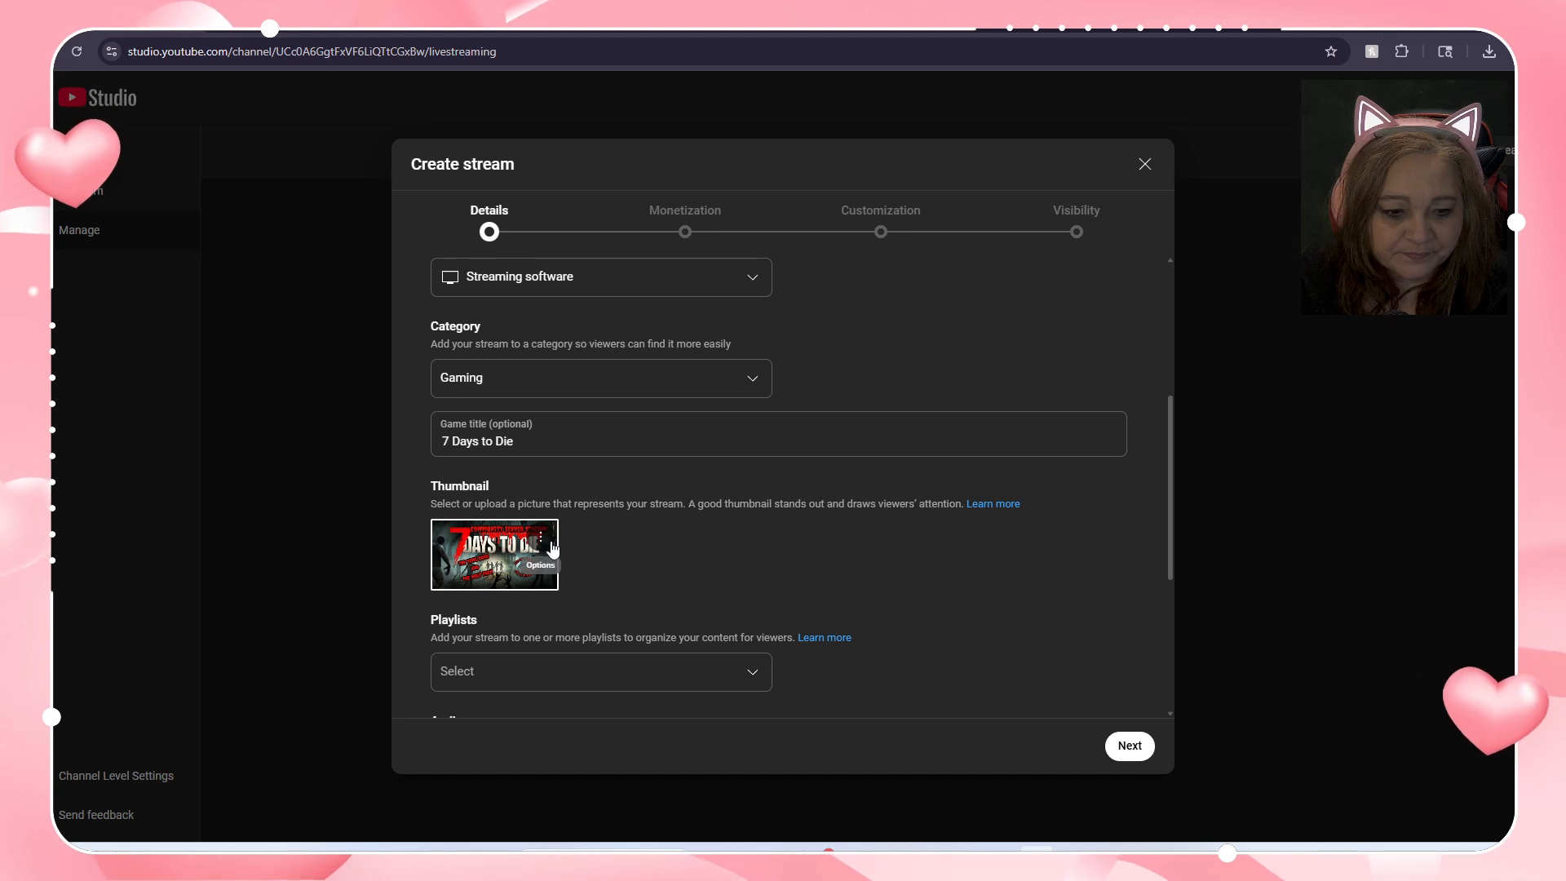
click(552, 547)
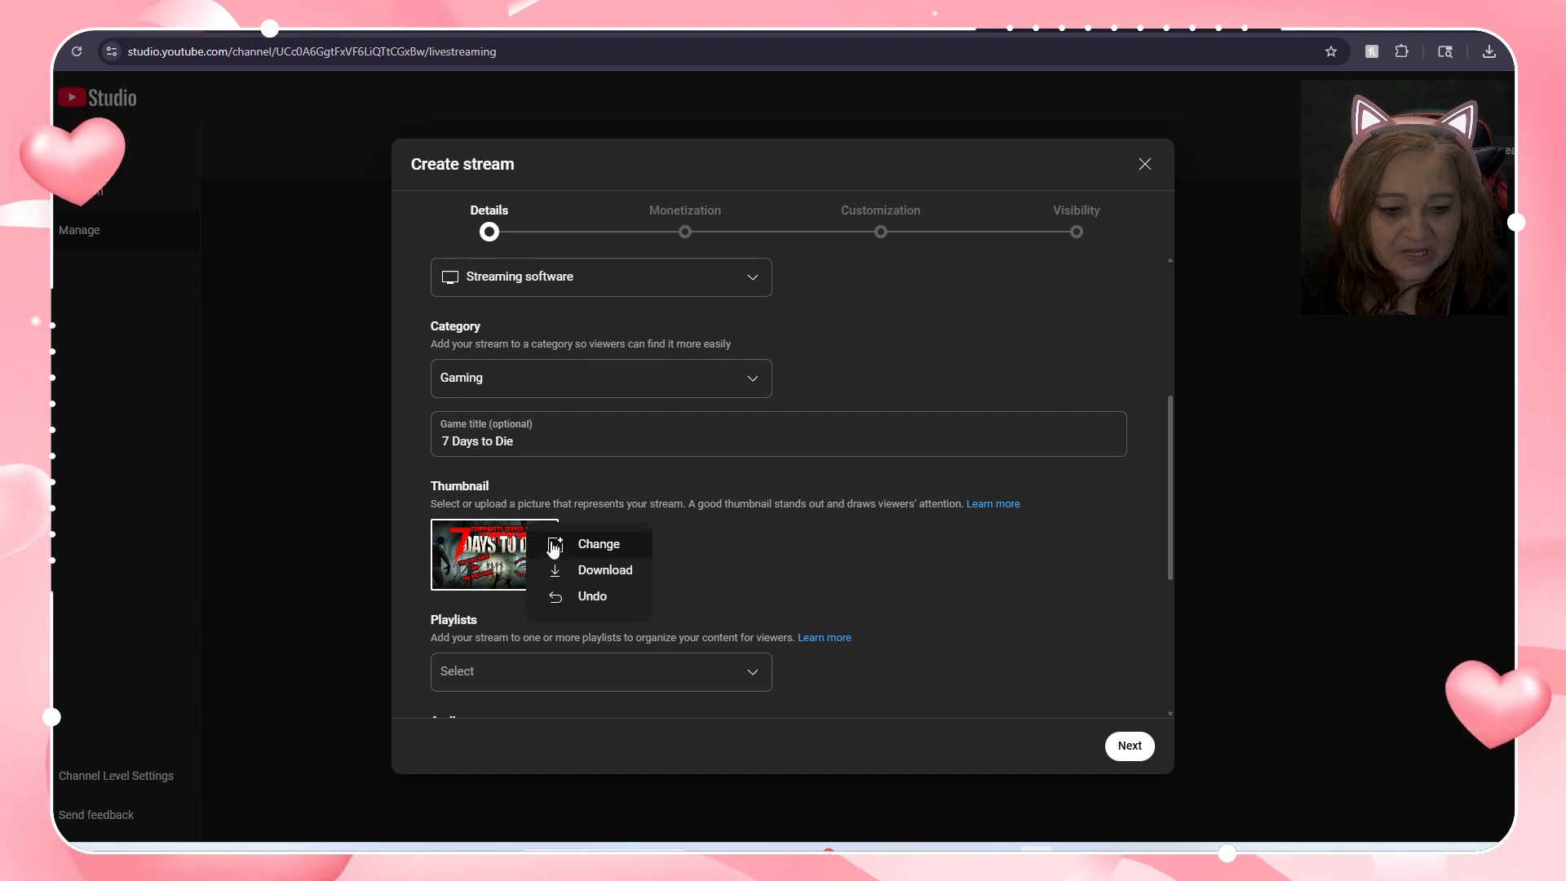
click(602, 573)
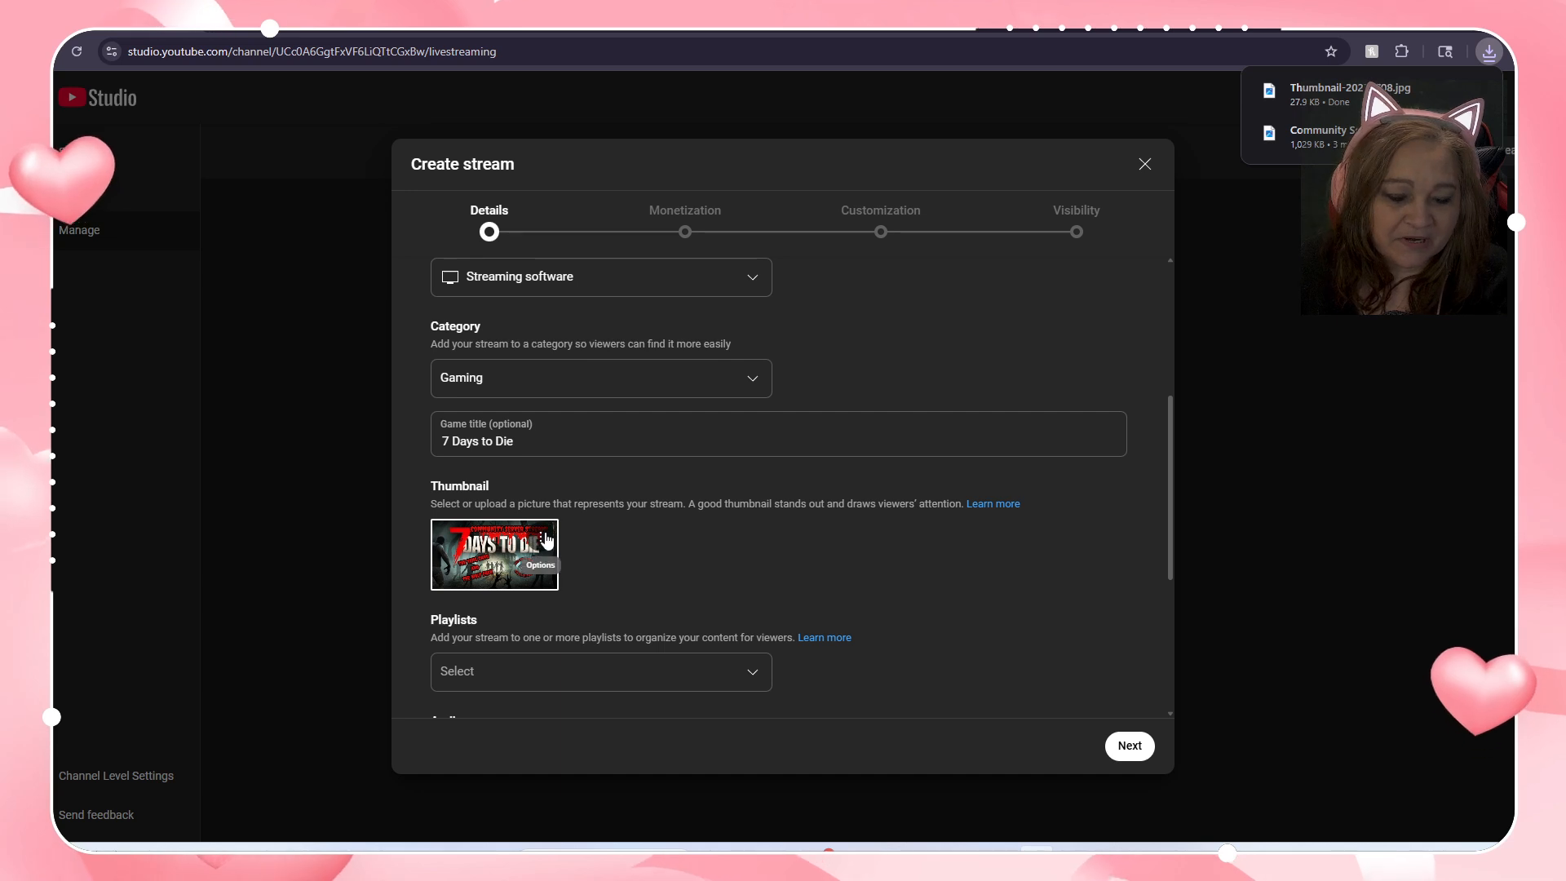
Step: Change the thumbnail by choosing the Community Server Stream! PNG from the Downloads folder
click(545, 542)
click(594, 548)
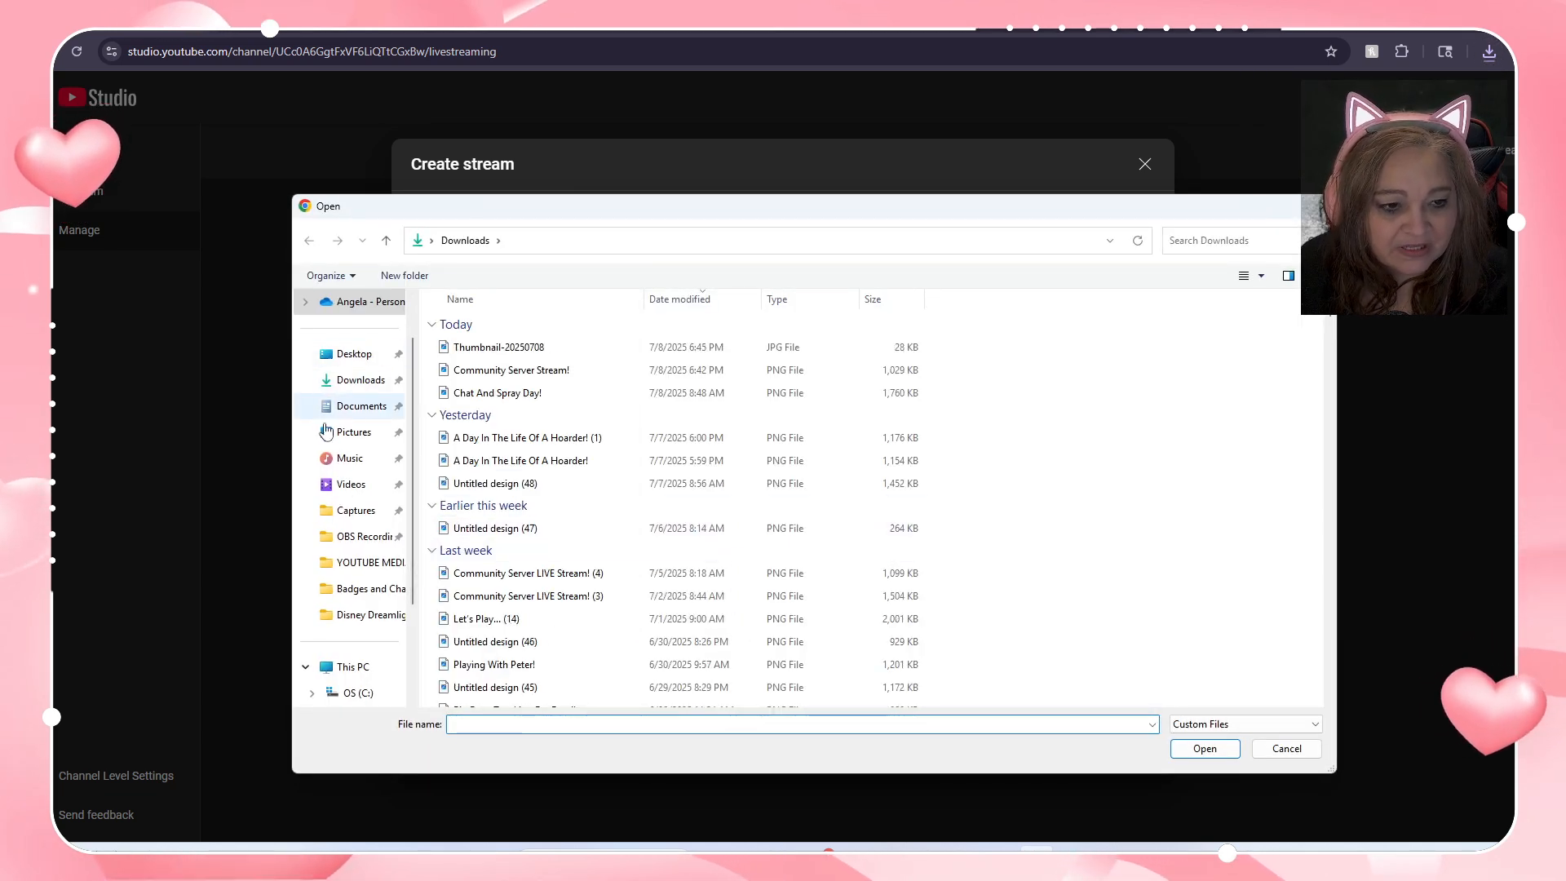
click(352, 384)
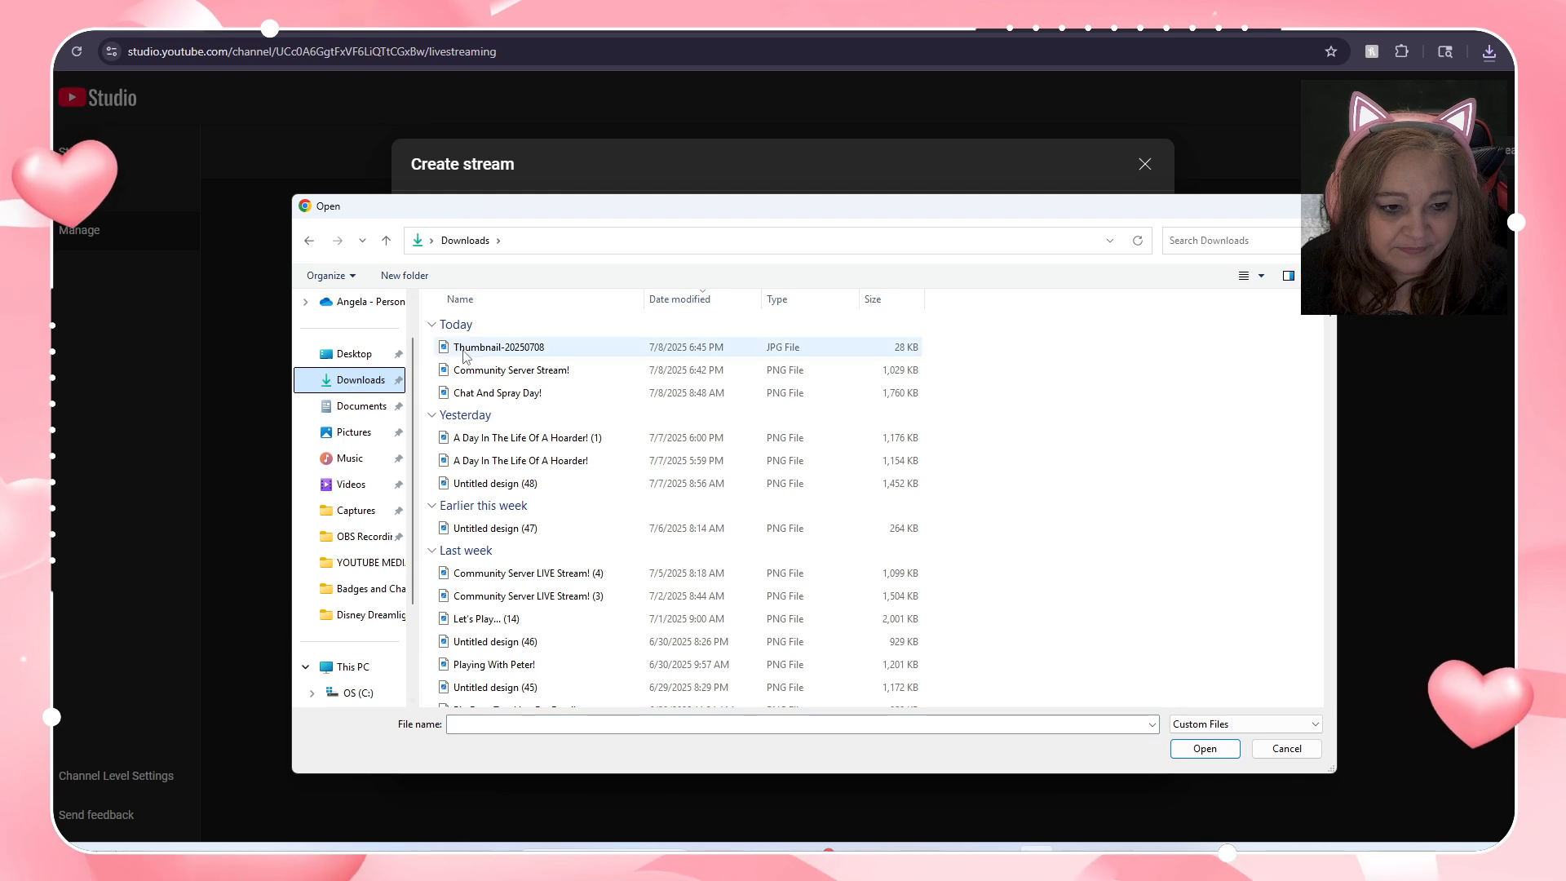
click(523, 369)
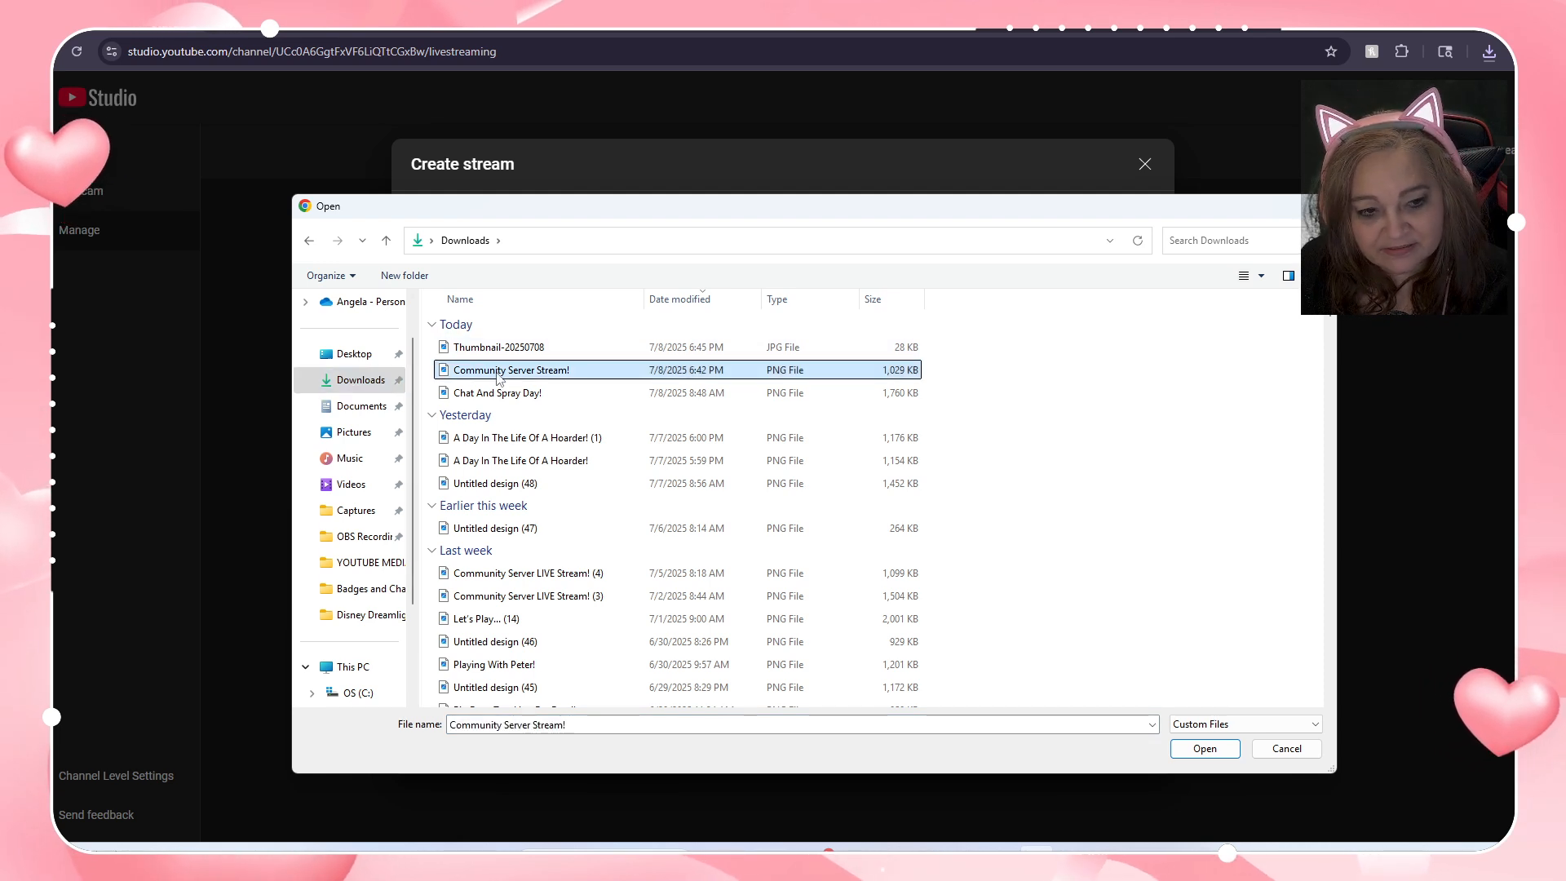
click(592, 350)
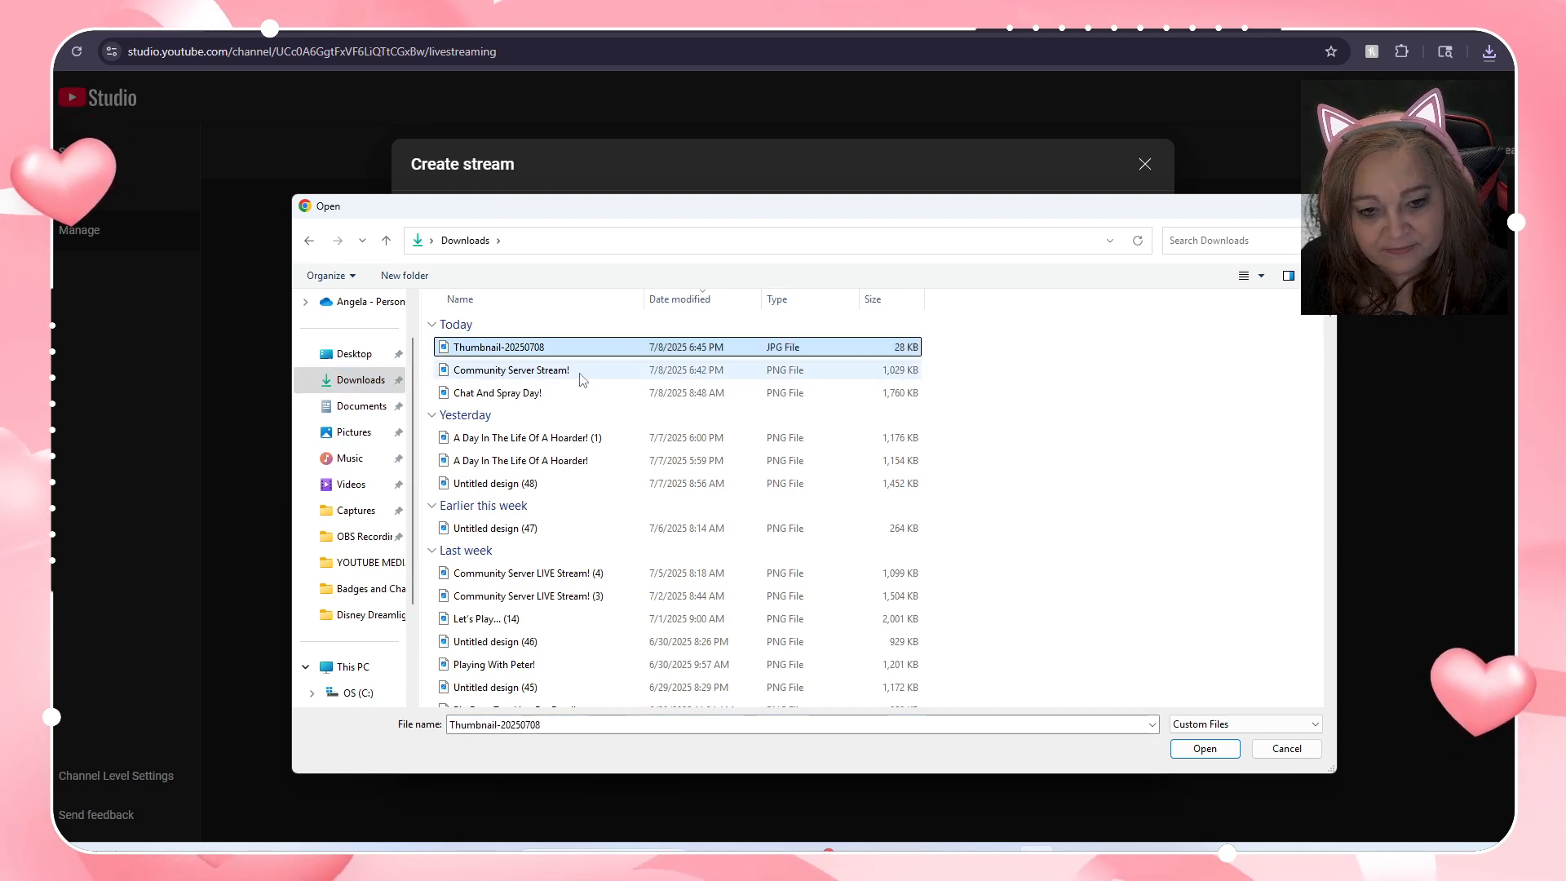
click(576, 373)
click(1204, 748)
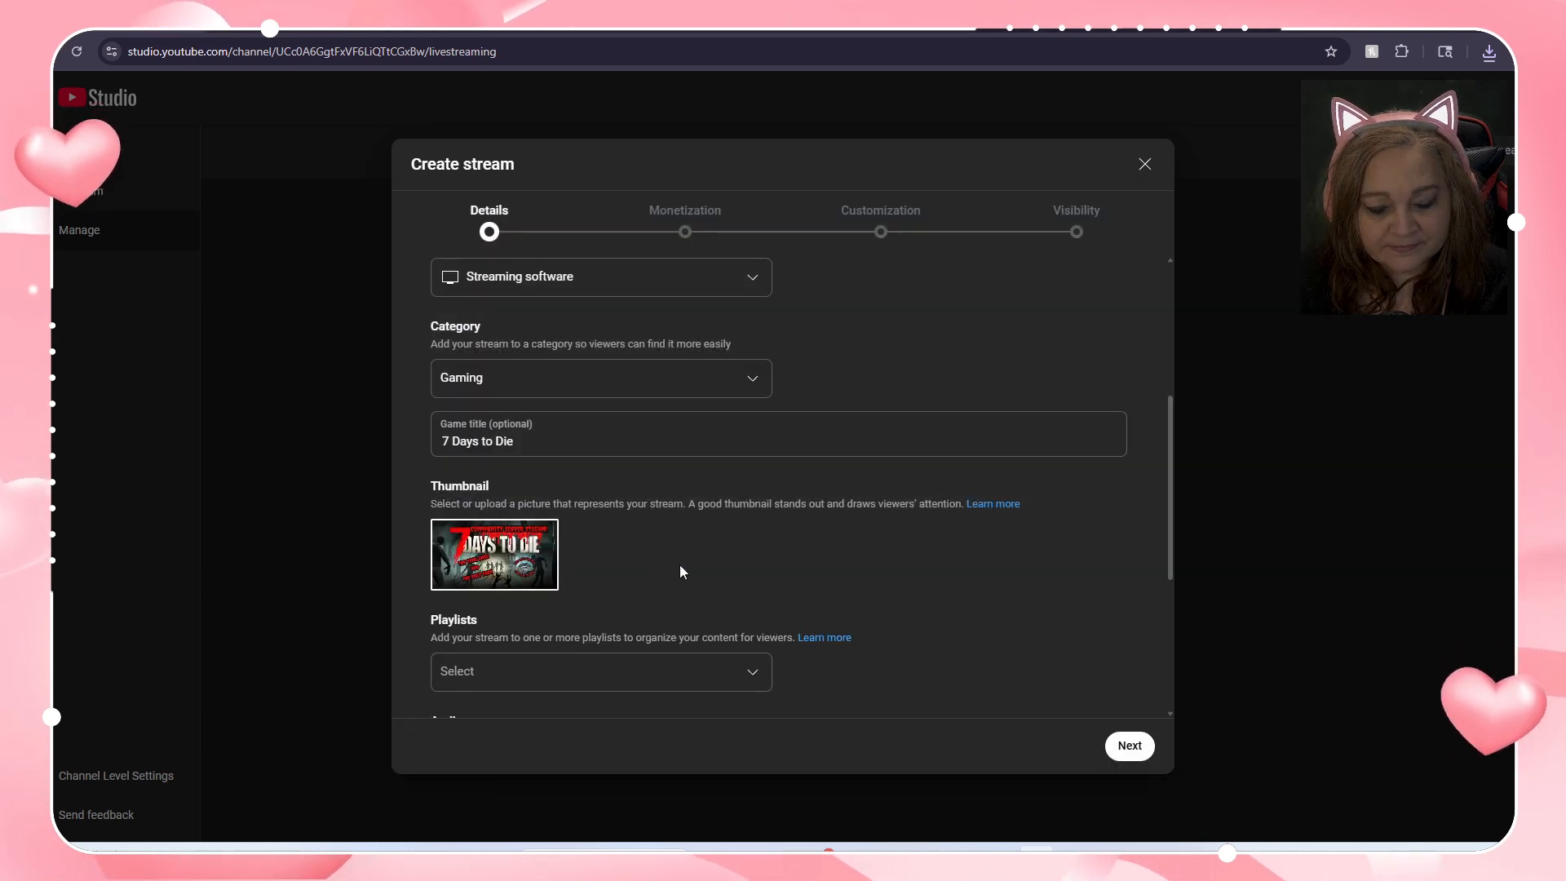
Step: Open the playlist selection for the stream
scroll(660, 575, down, 2)
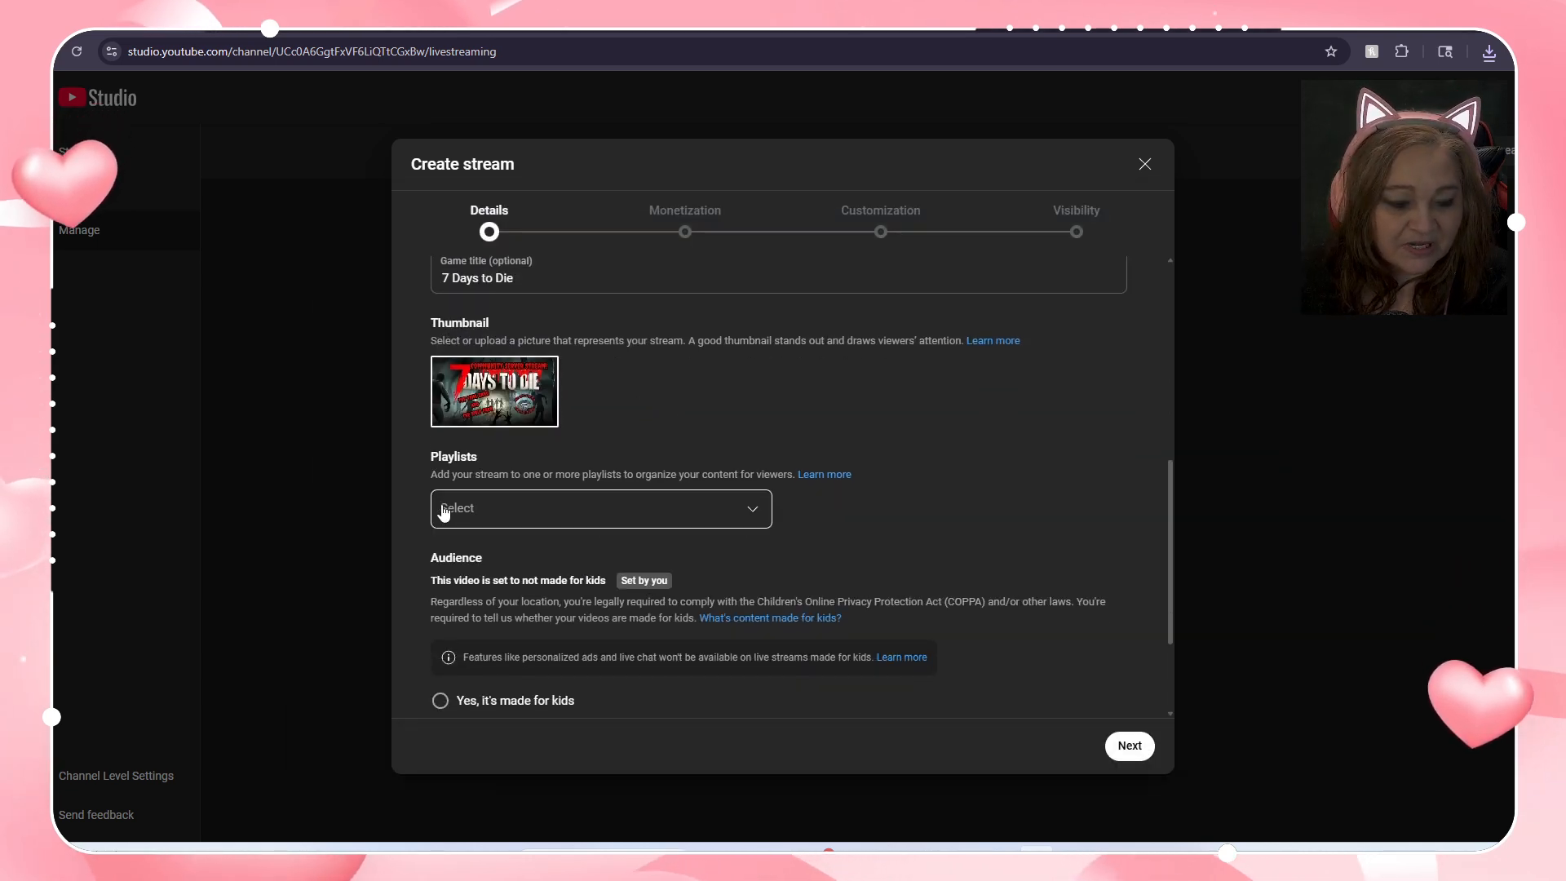
click(561, 508)
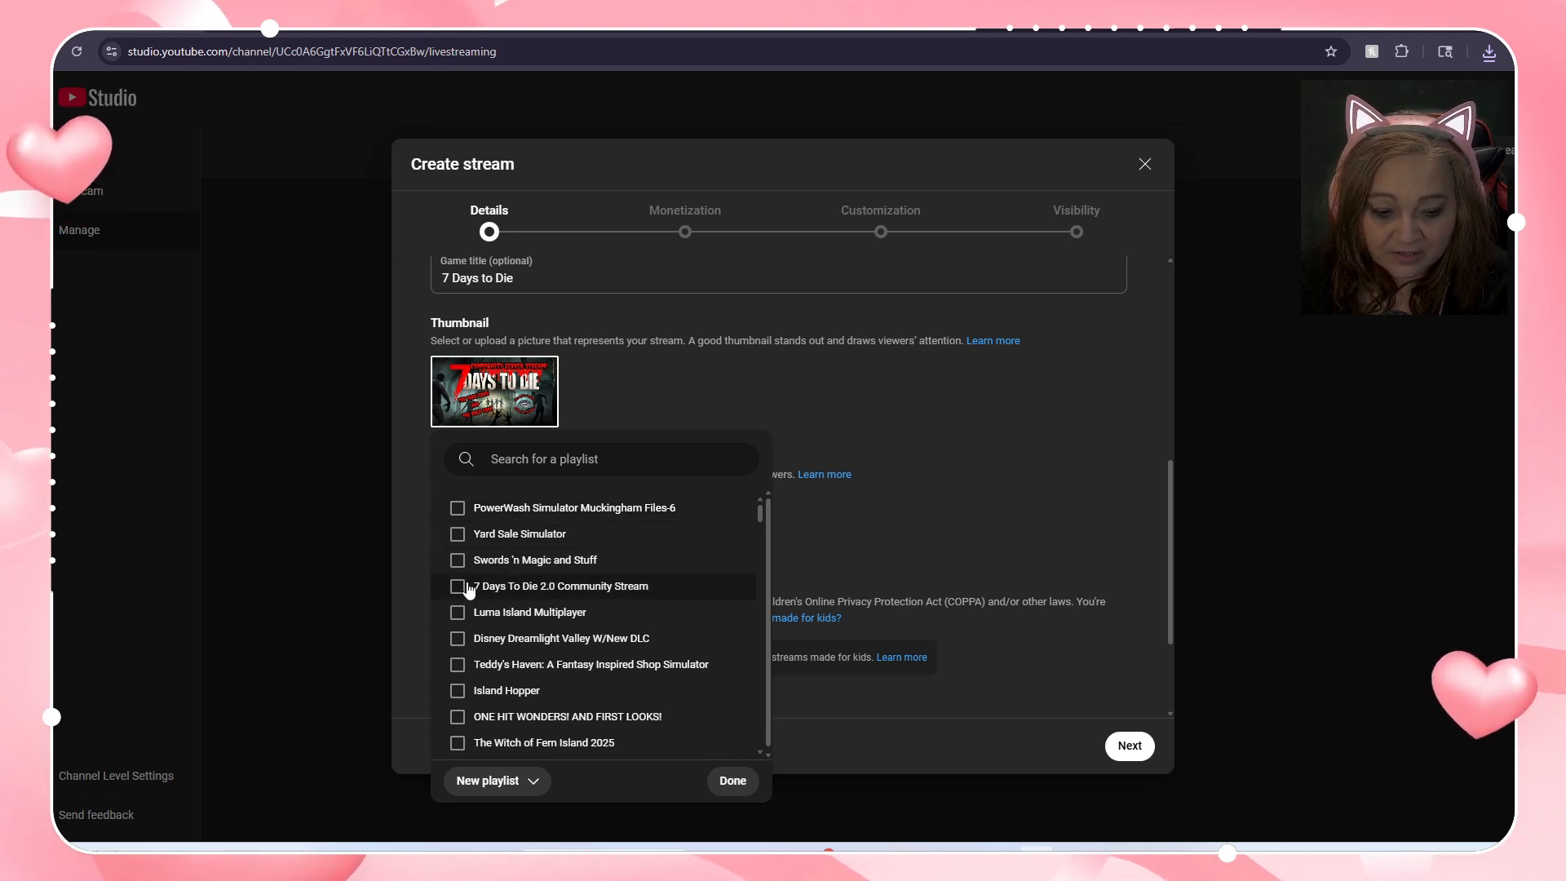
click(516, 782)
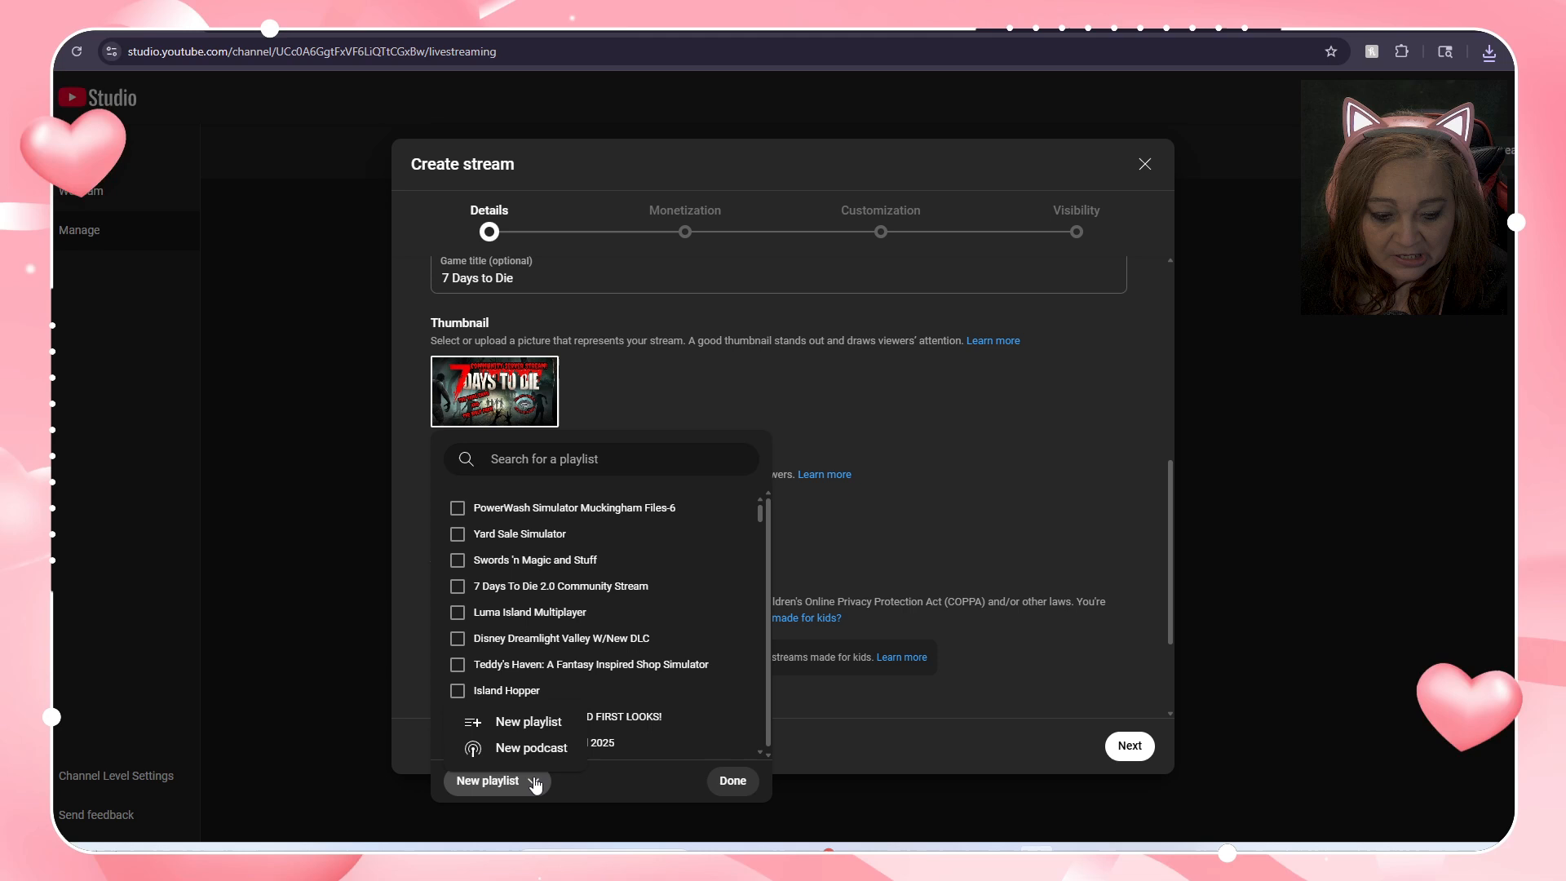
click(523, 726)
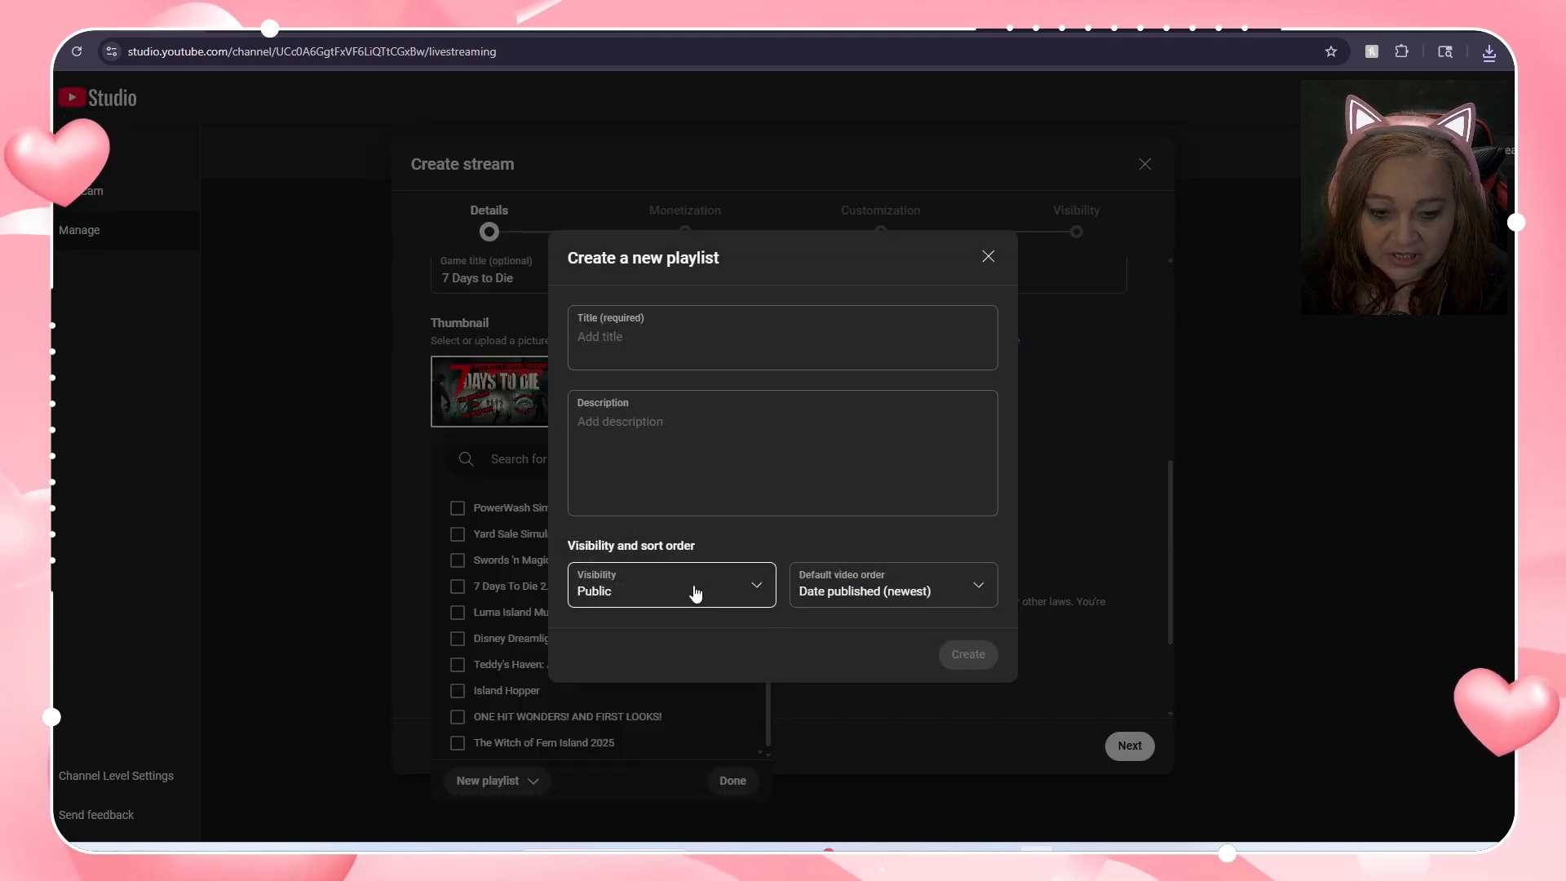
click(988, 257)
Step: Add the stream to the 7 Days To Die 2.0 Community Stream playlist
click(537, 585)
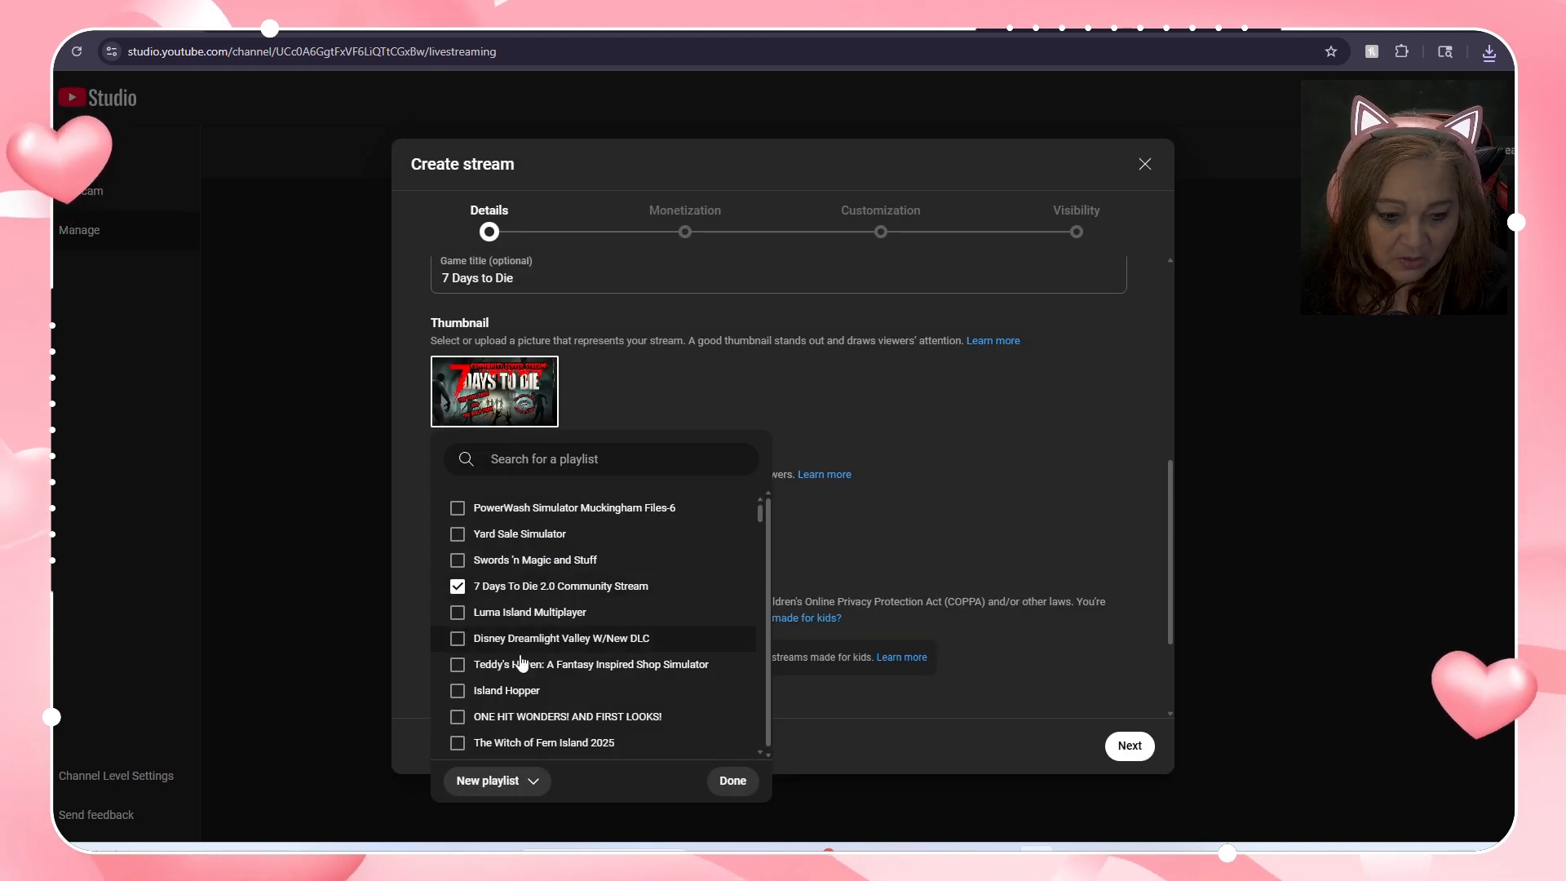
click(754, 789)
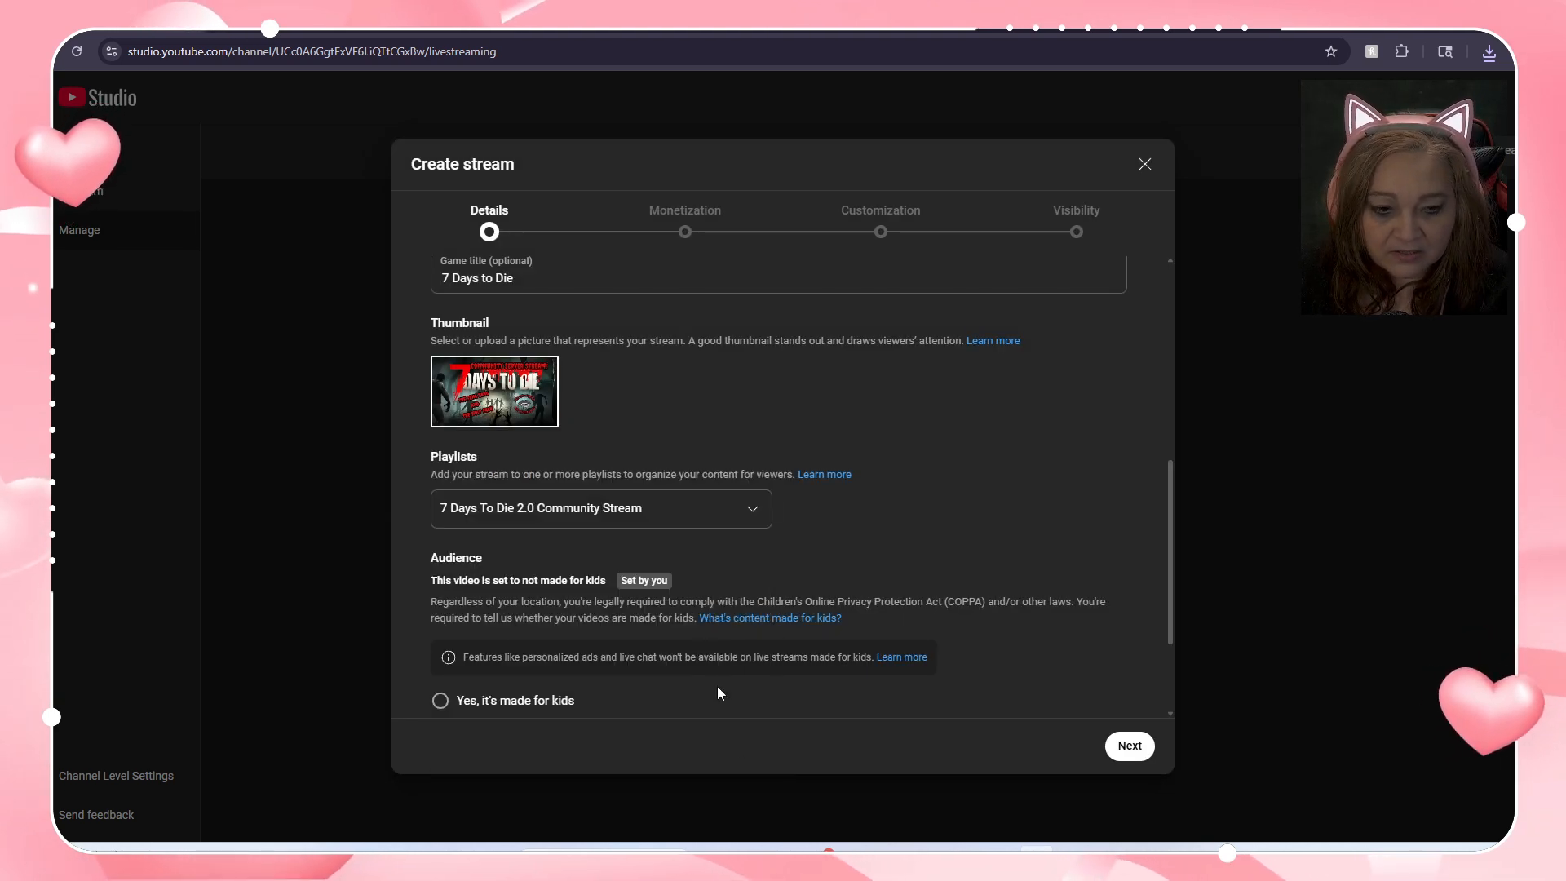
Step: Expand the additional stream details covering paid promotion, altered content and tags
scroll(722, 558, down, 2)
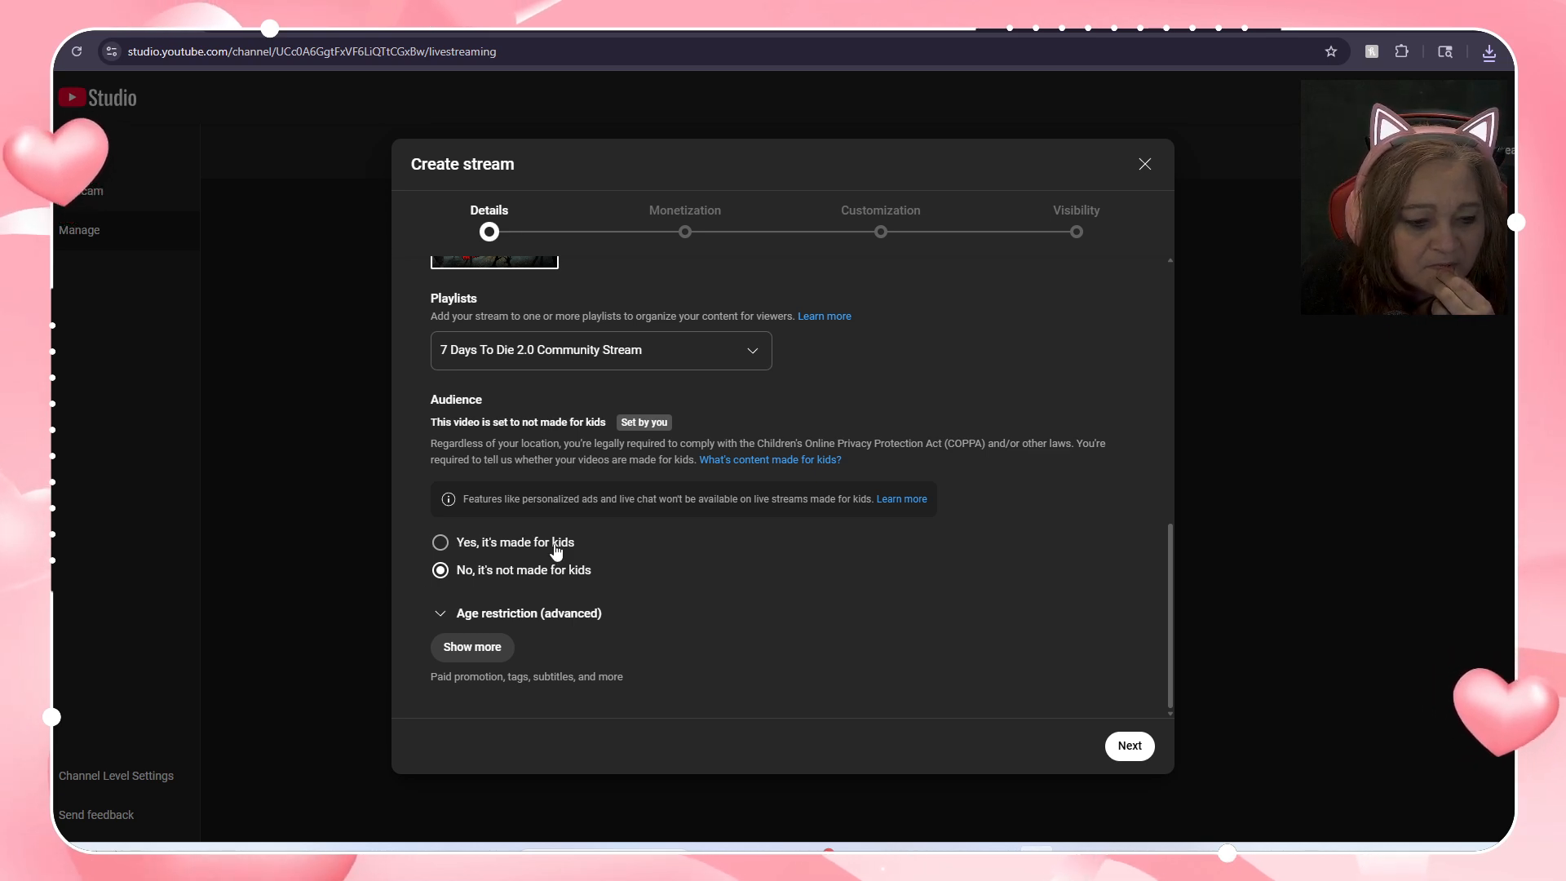
click(474, 647)
scroll(640, 608, down, 5)
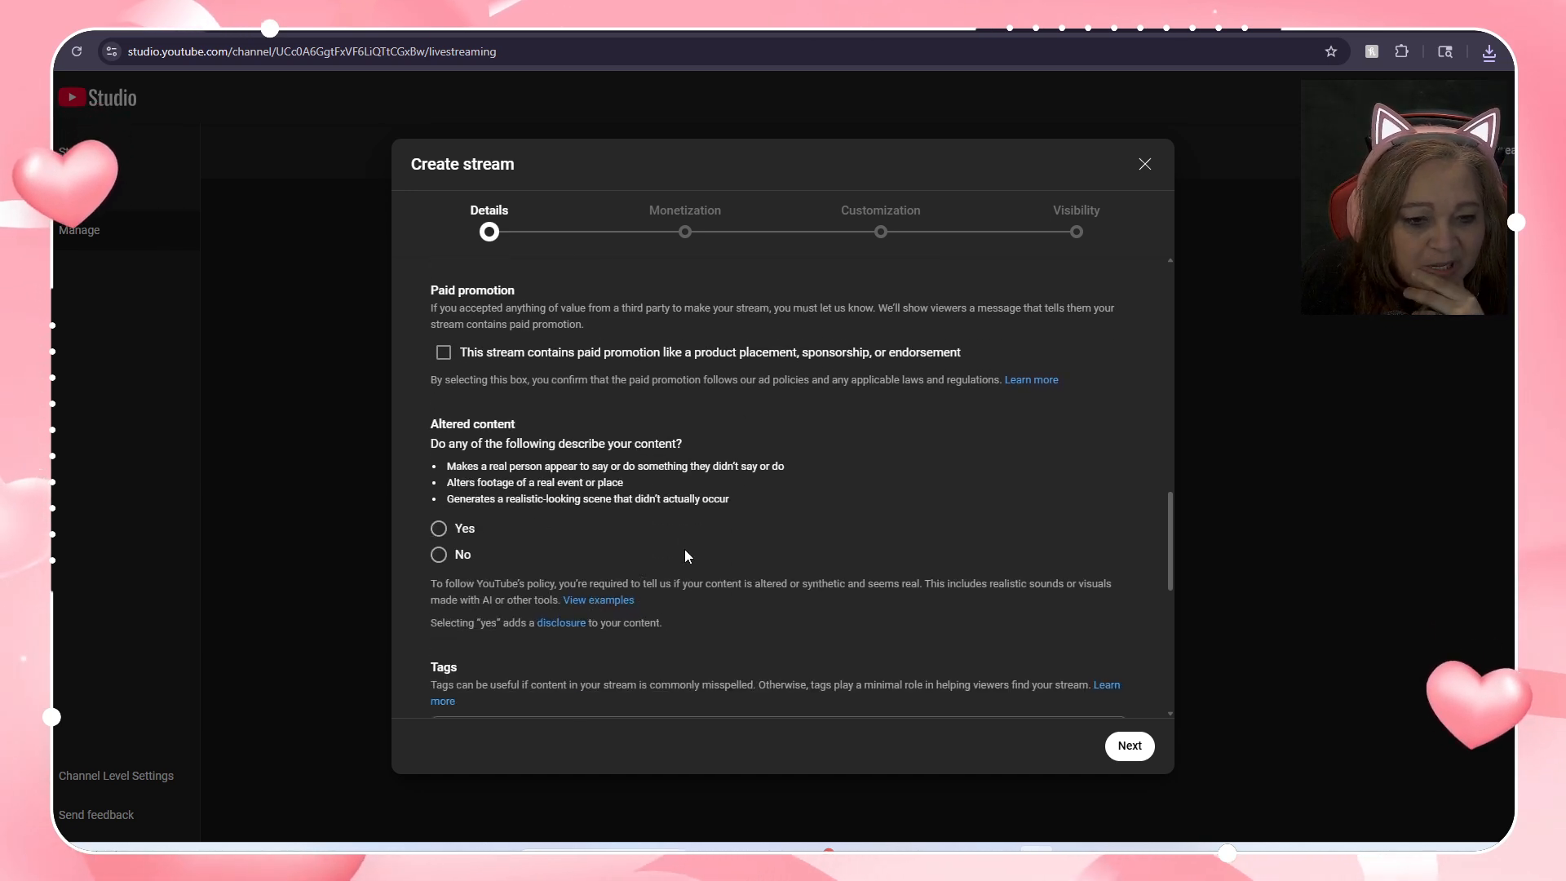
scroll(542, 567, down, 3)
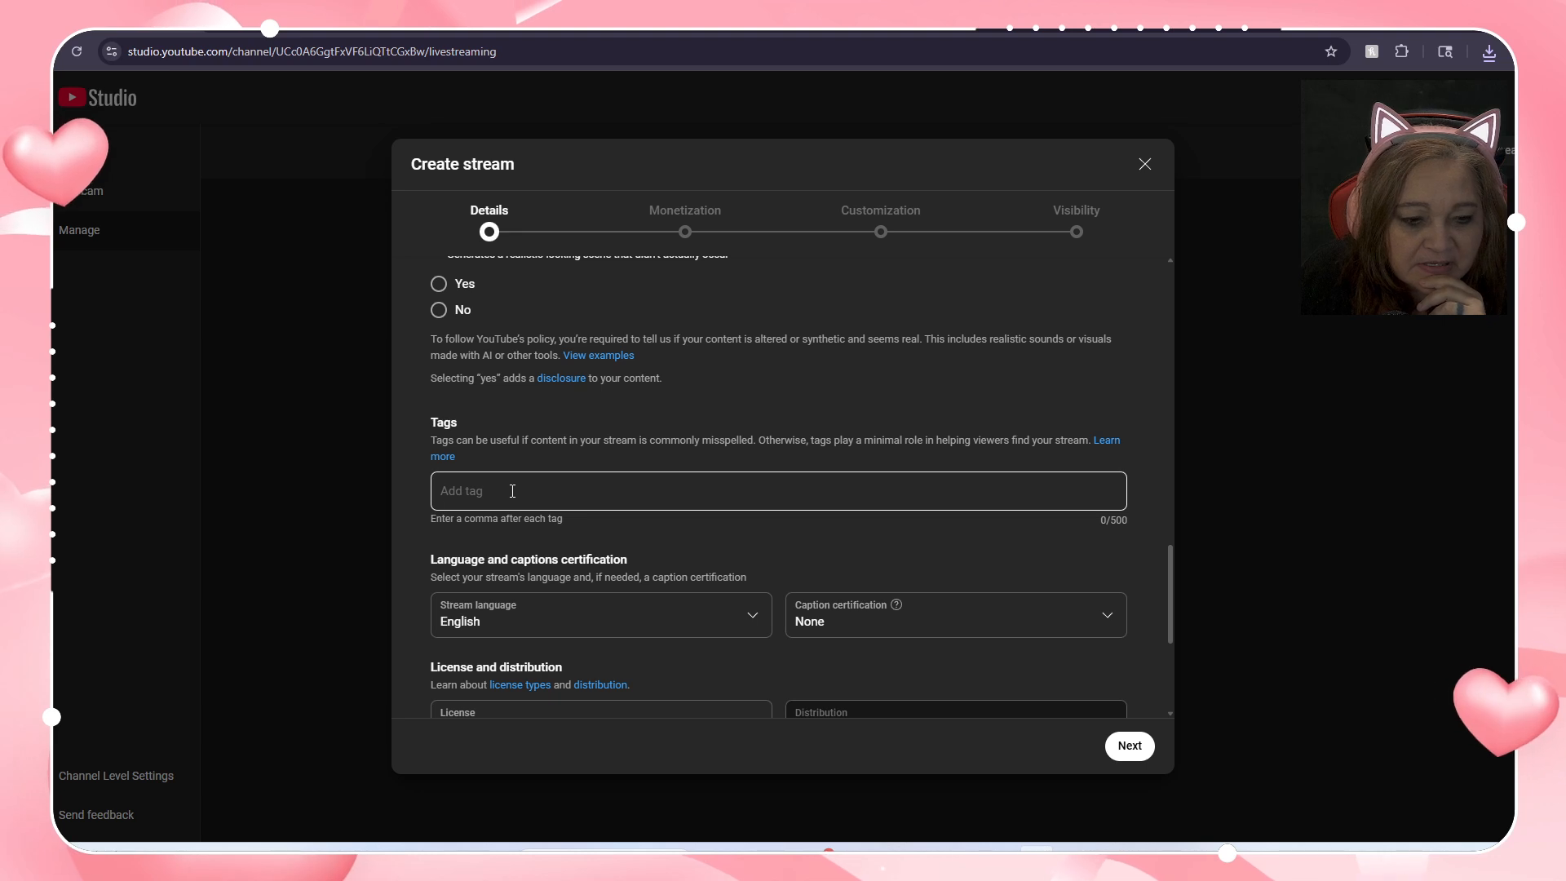
Step: Add the tags 7d2d, zombie game, 7daystodielivestream and multiplayer to the stream
click(513, 490)
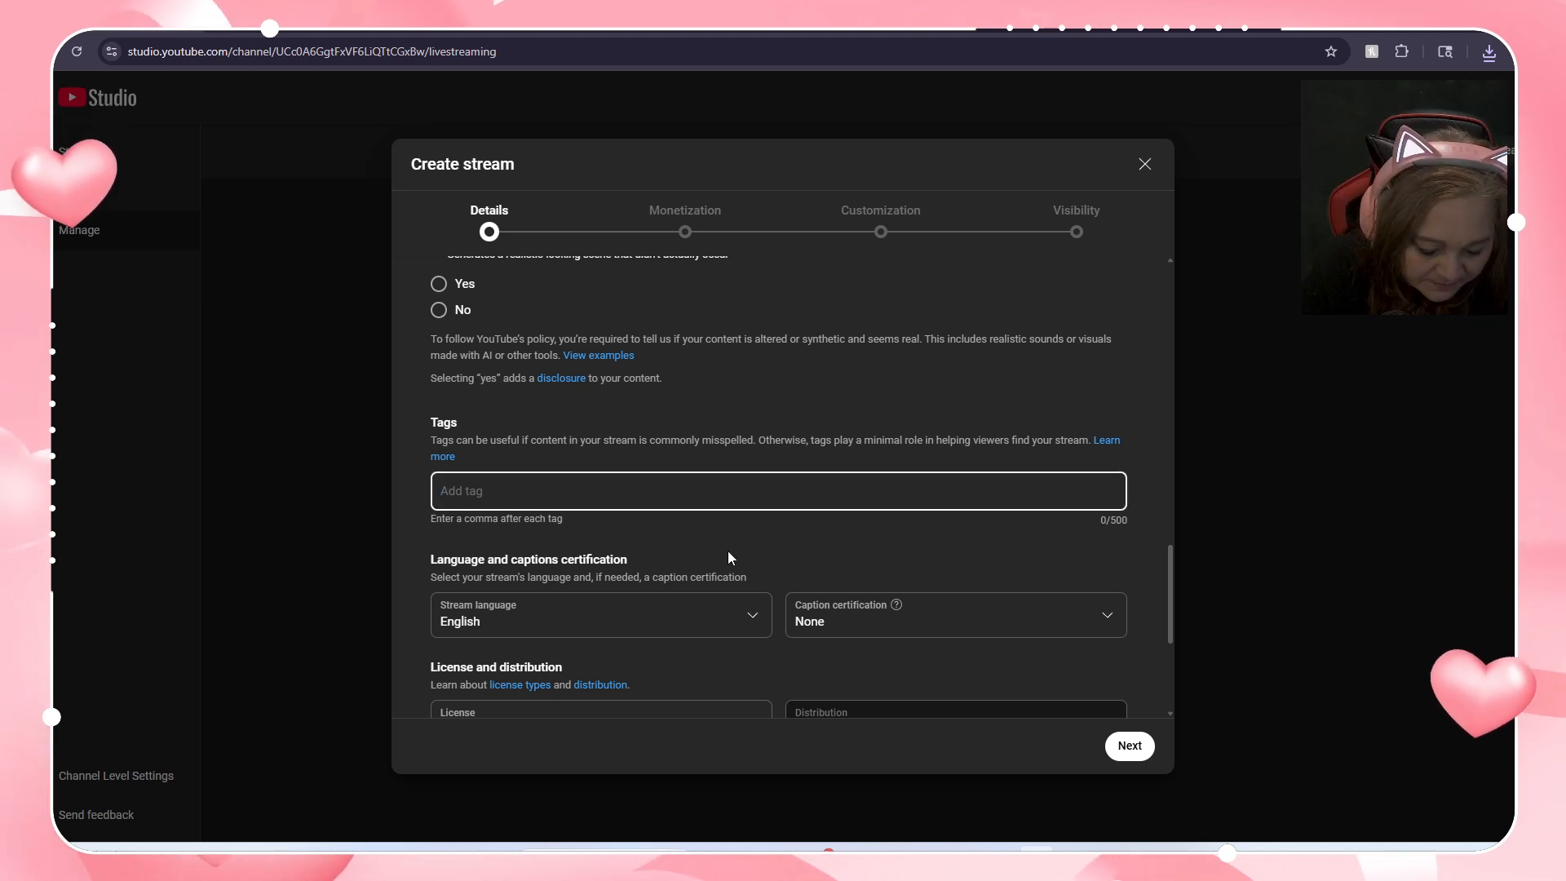
text(7d2)
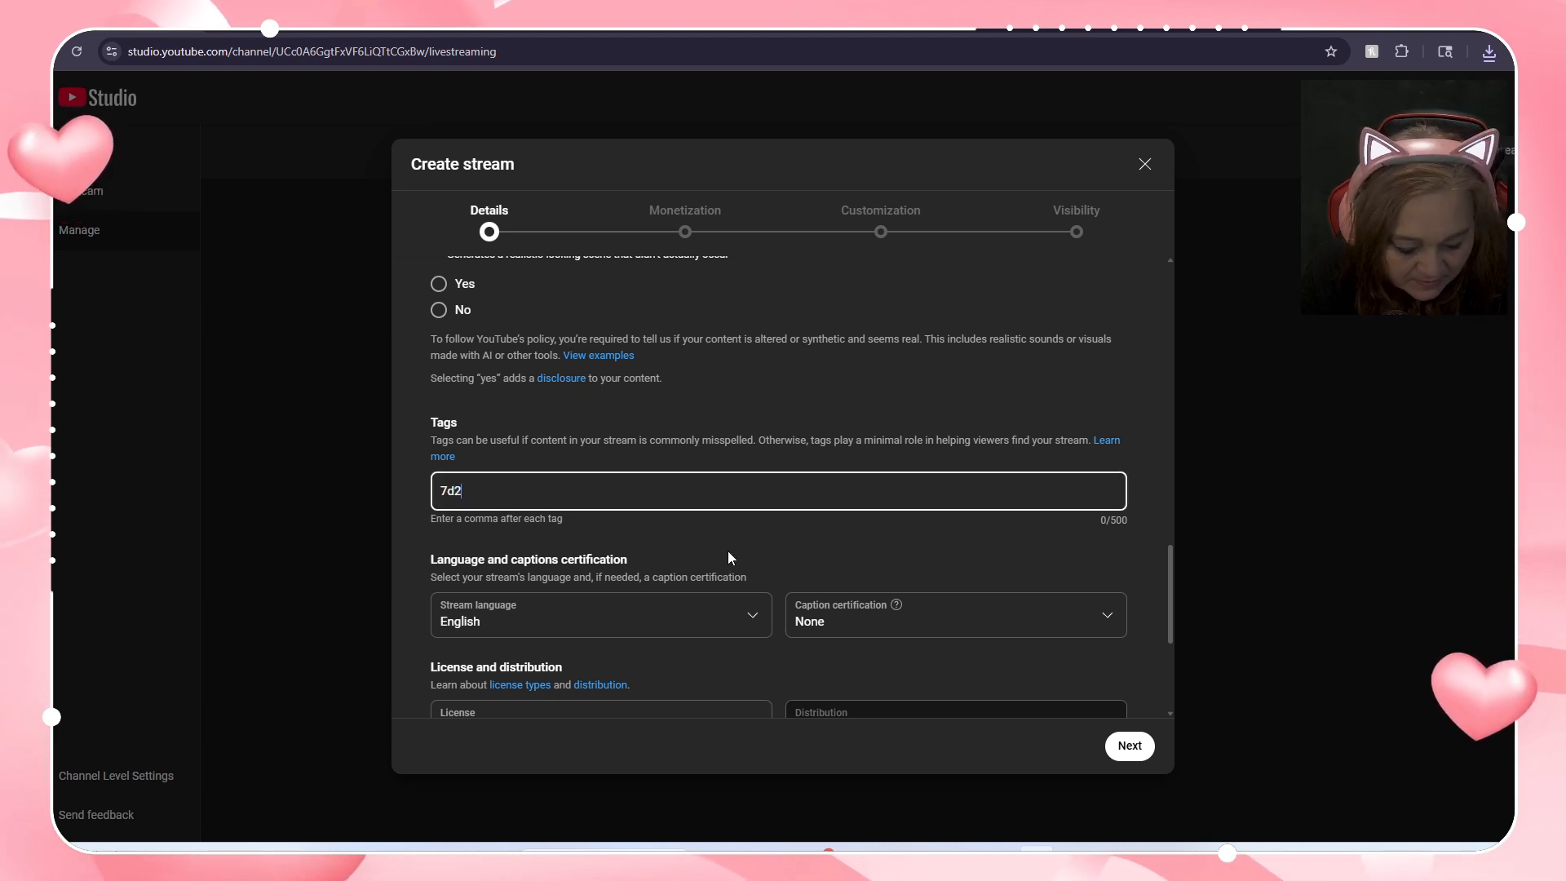
text(d)
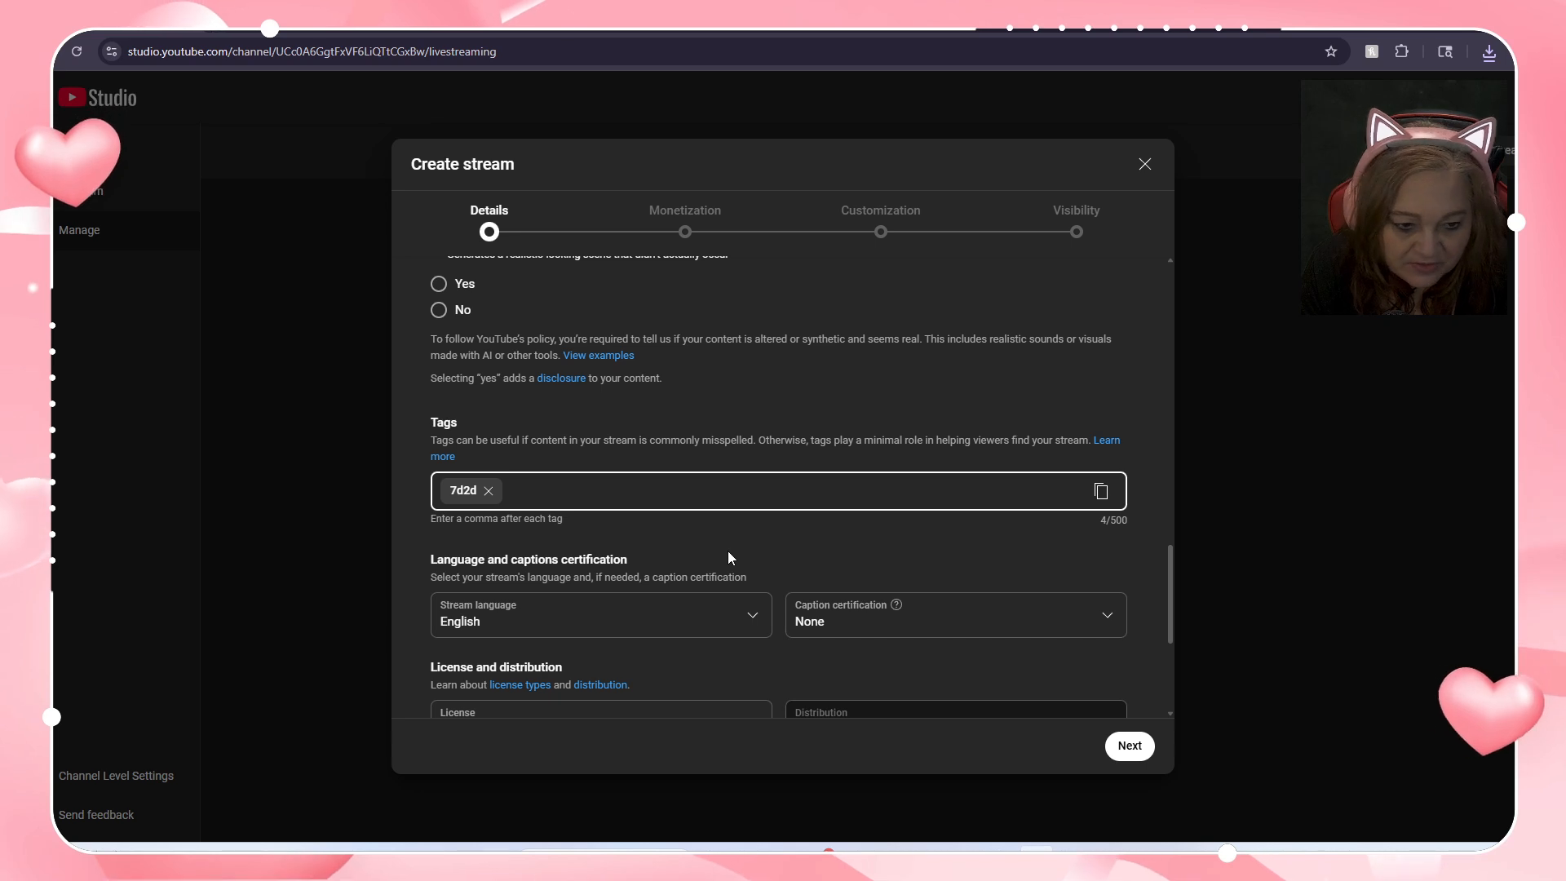
text(,zombie game)
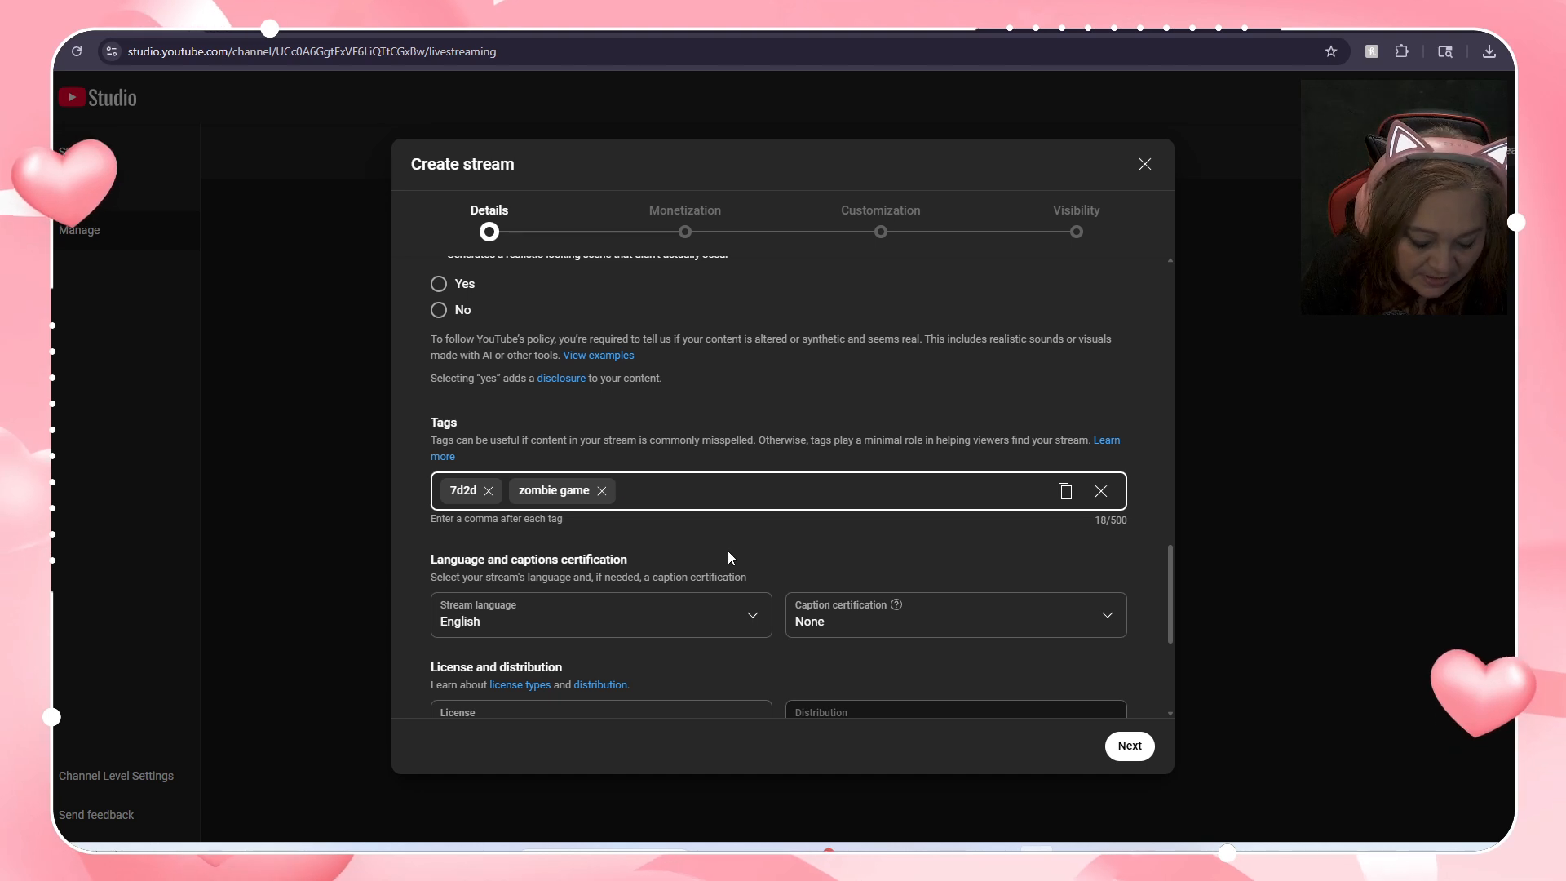
text(,7days)
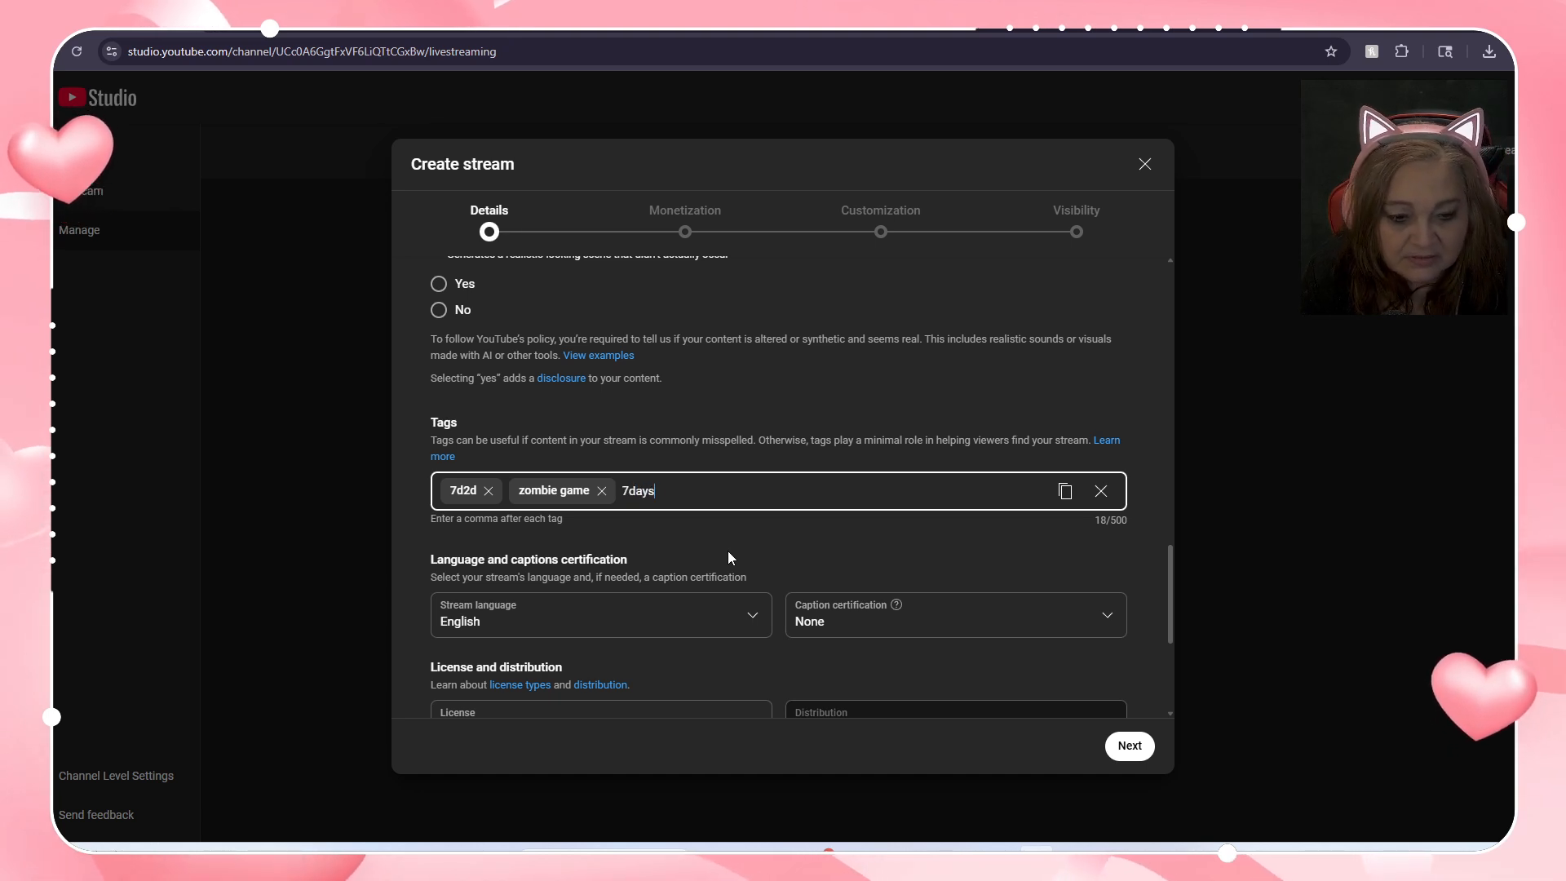
text(todie)
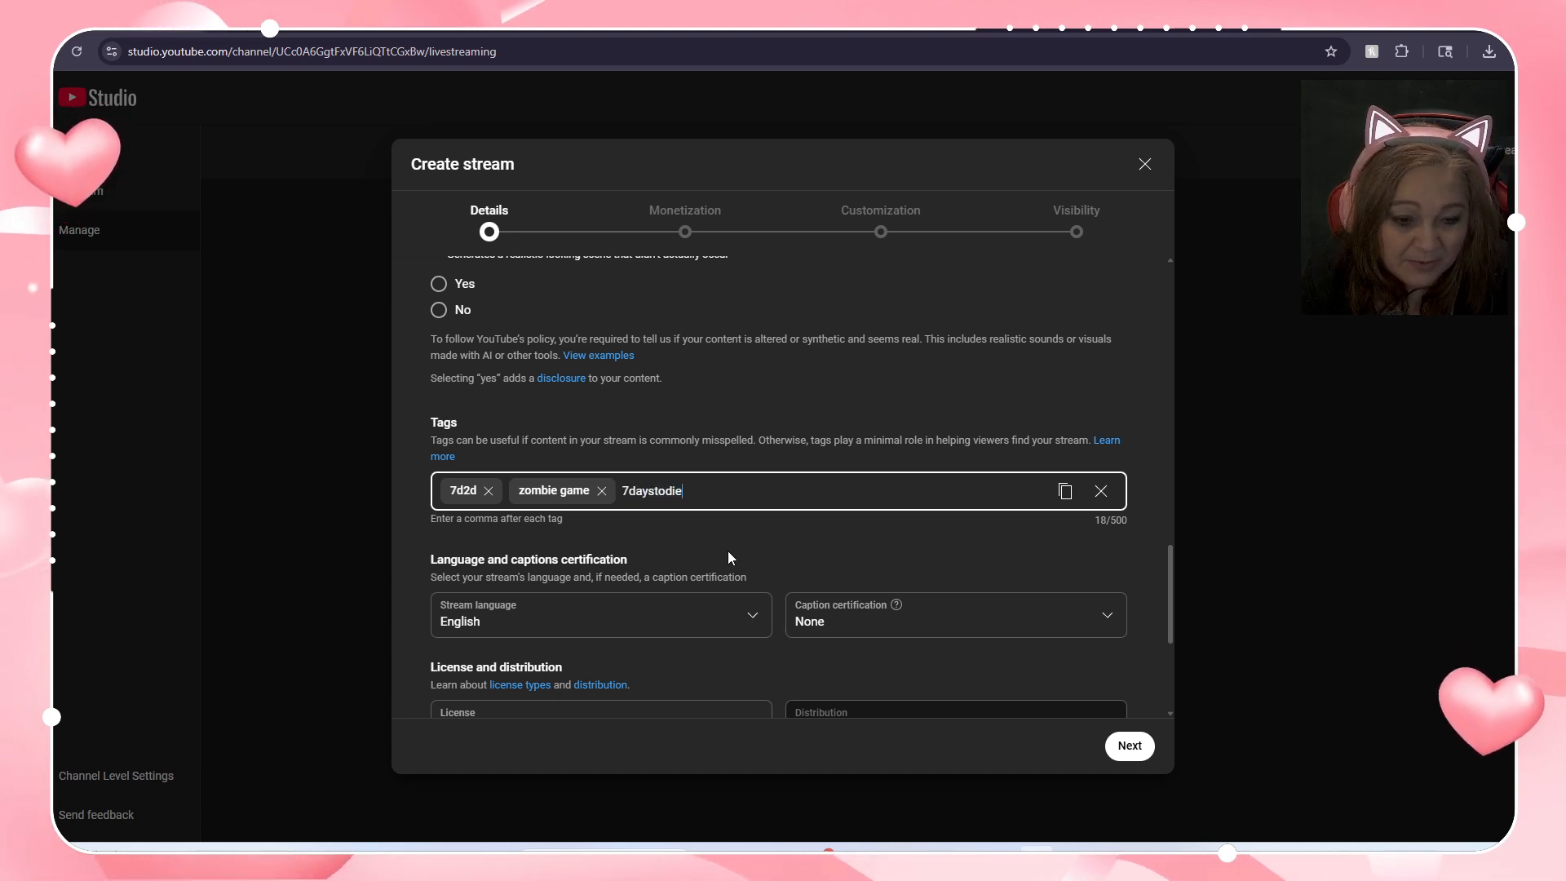
text(live)
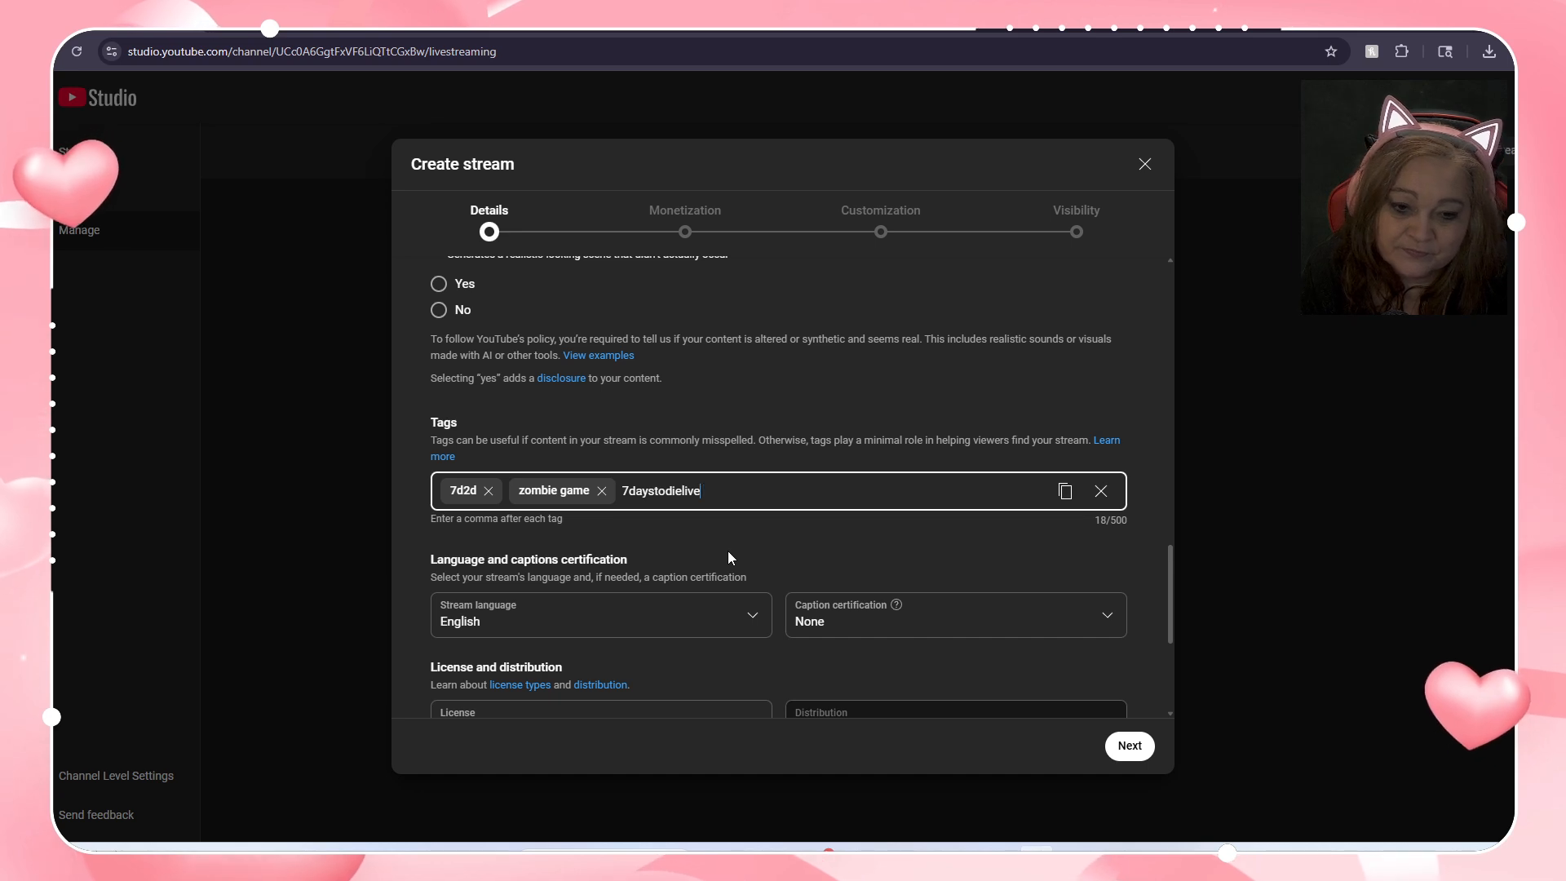
text(stream,)
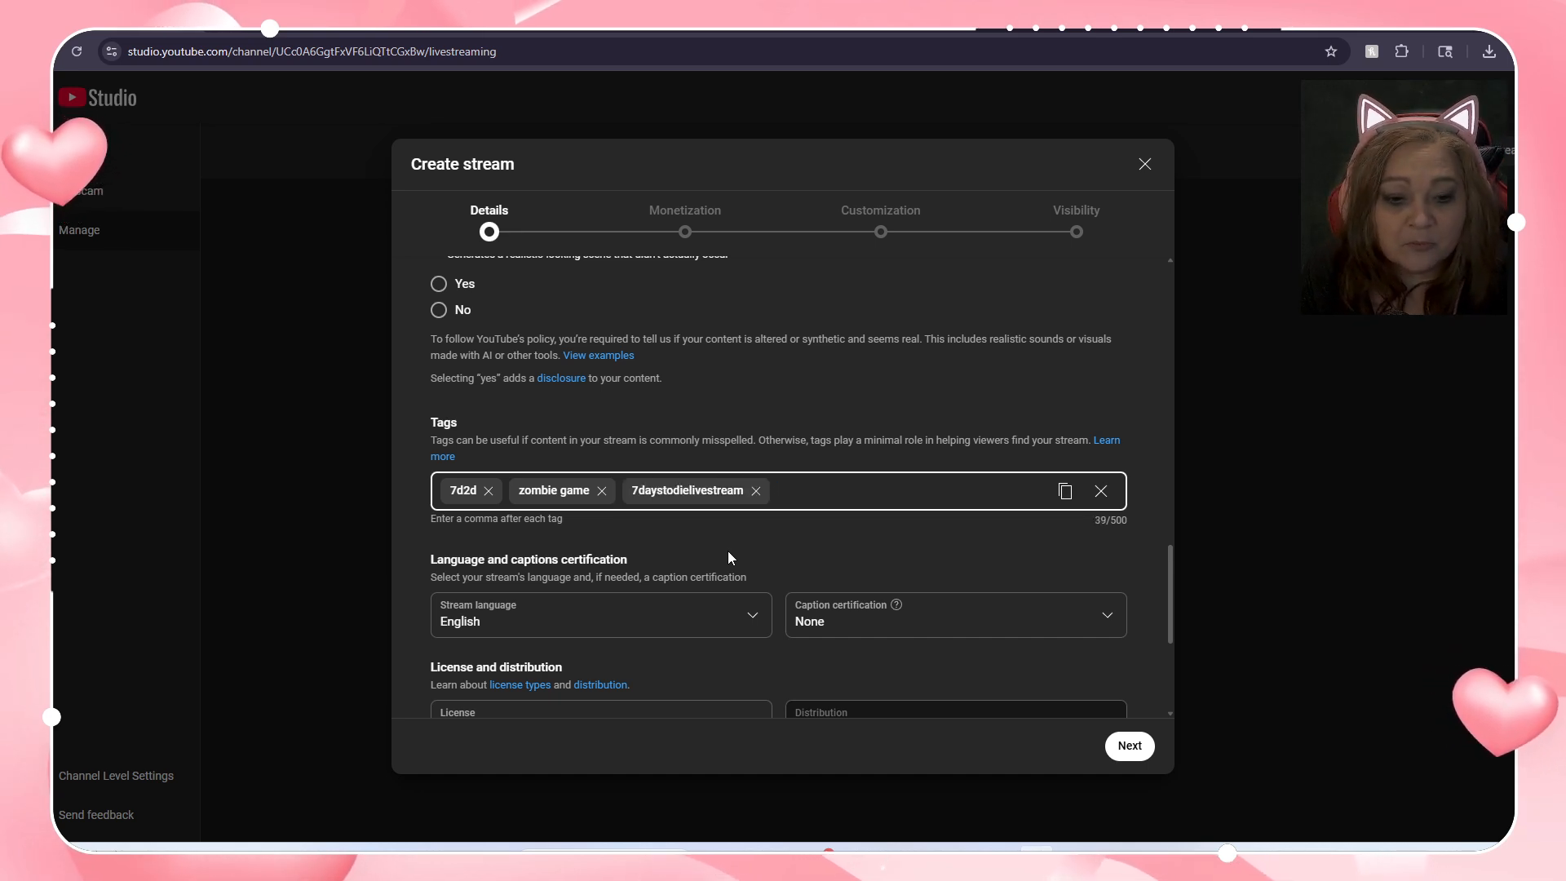
scroll(729, 552, down, 2)
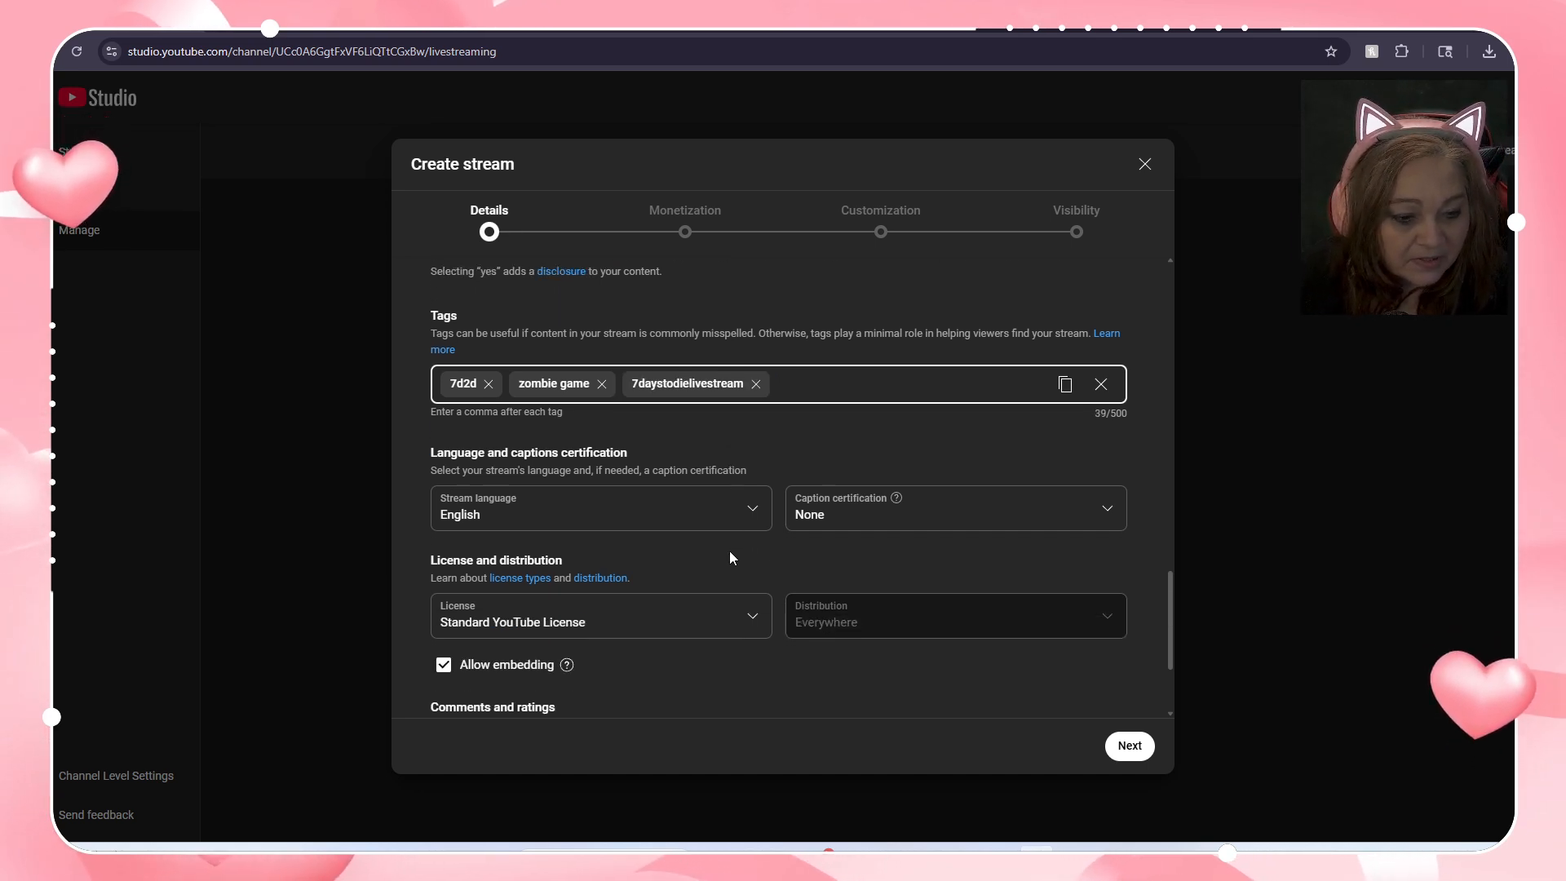
text(mul)
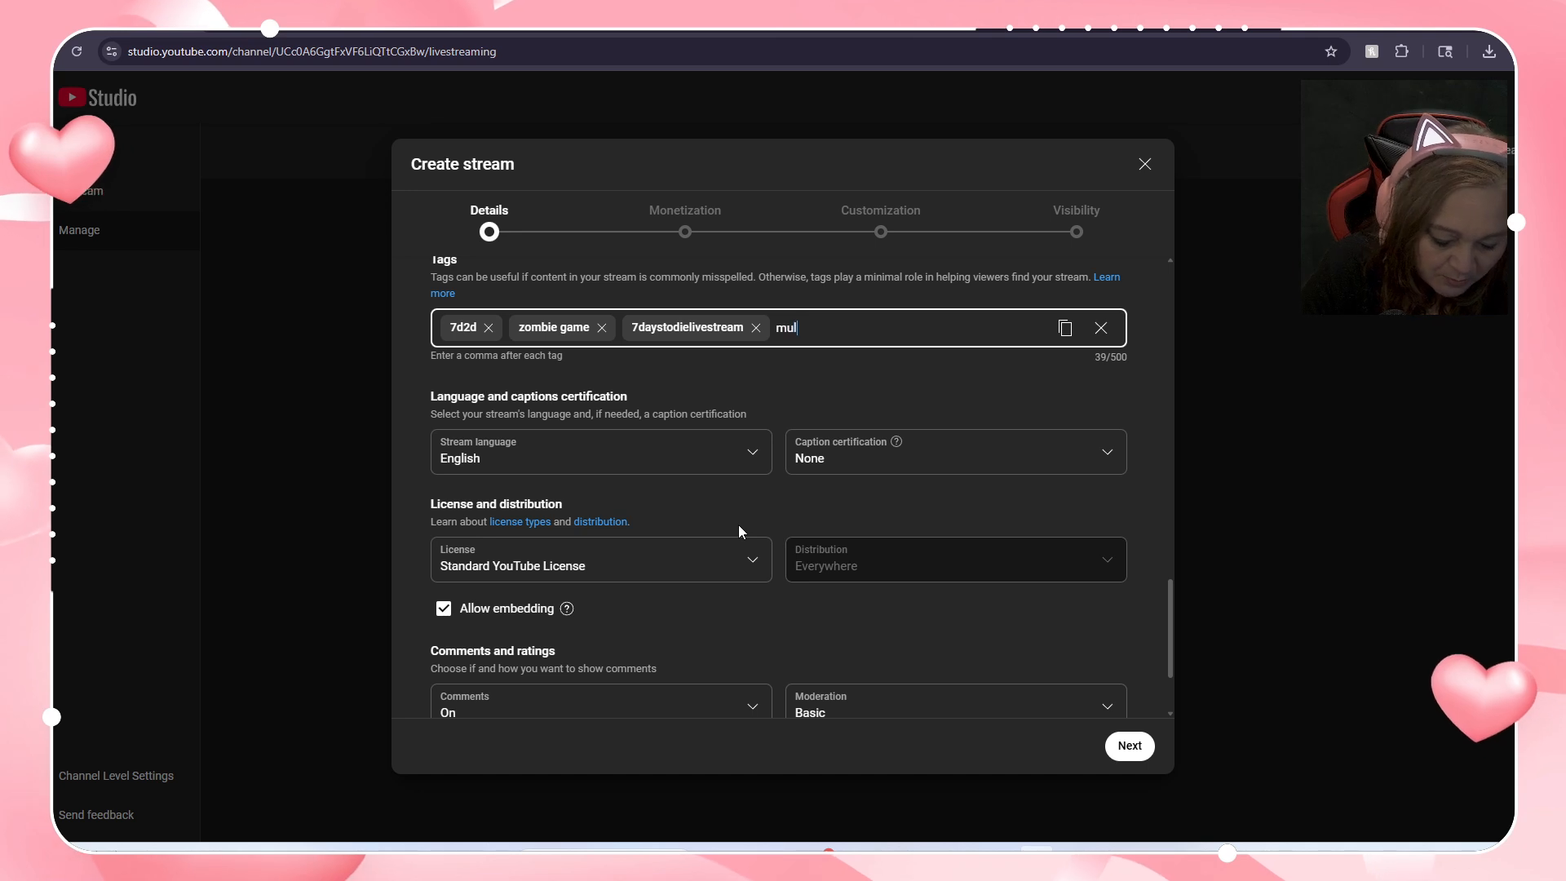
text(tiplayer)
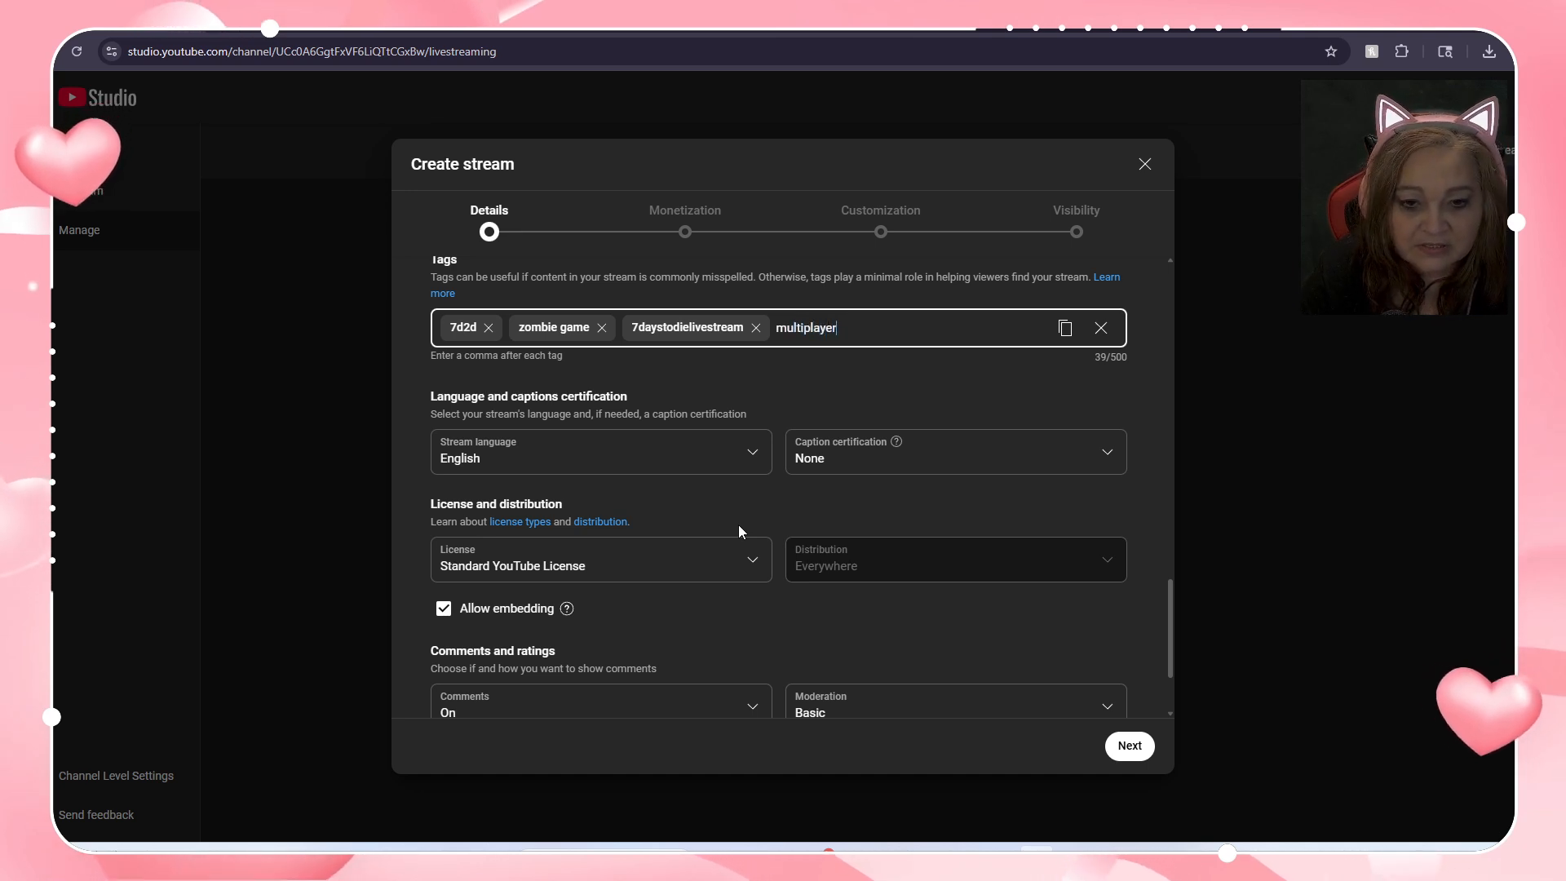
text(,)
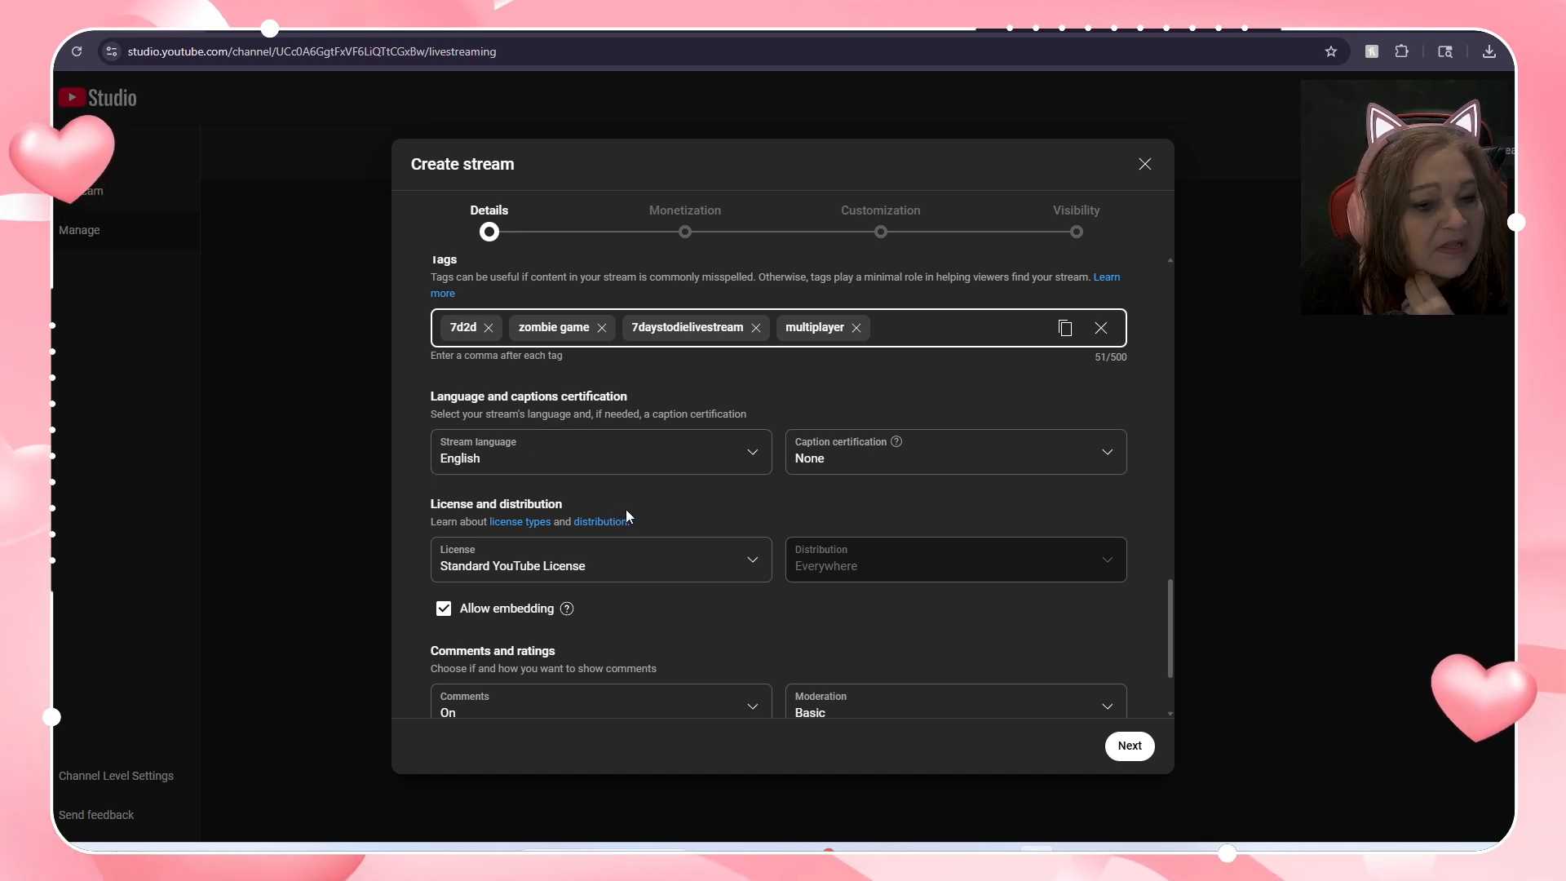
Step: Keep the remaining details and the monetization settings with balanced ad frequency, and proceed to the customization stage
scroll(636, 518, down, 3)
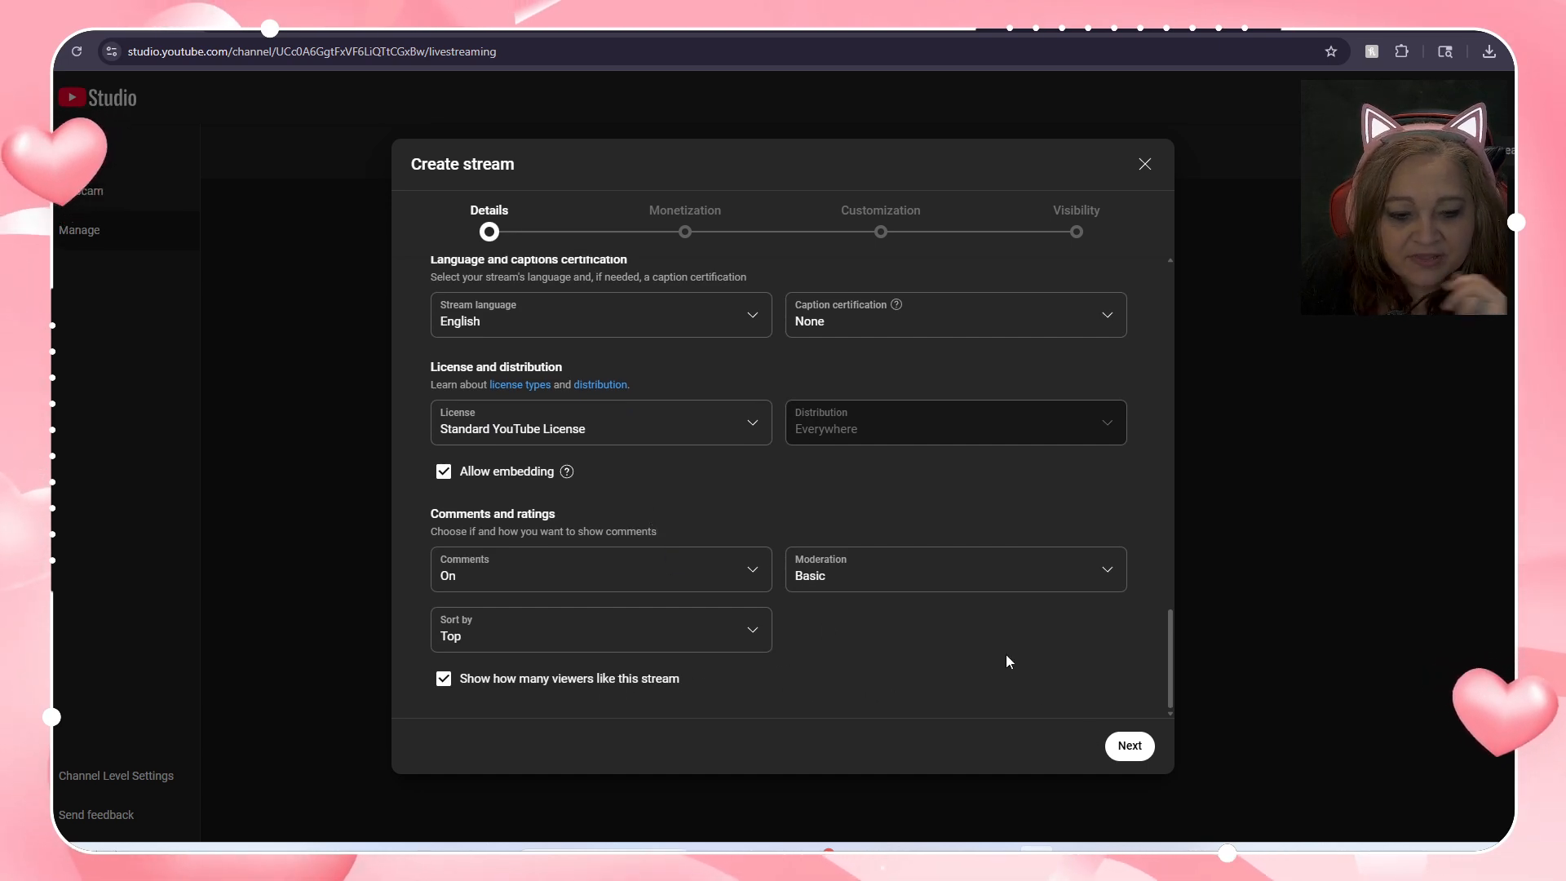
click(1125, 753)
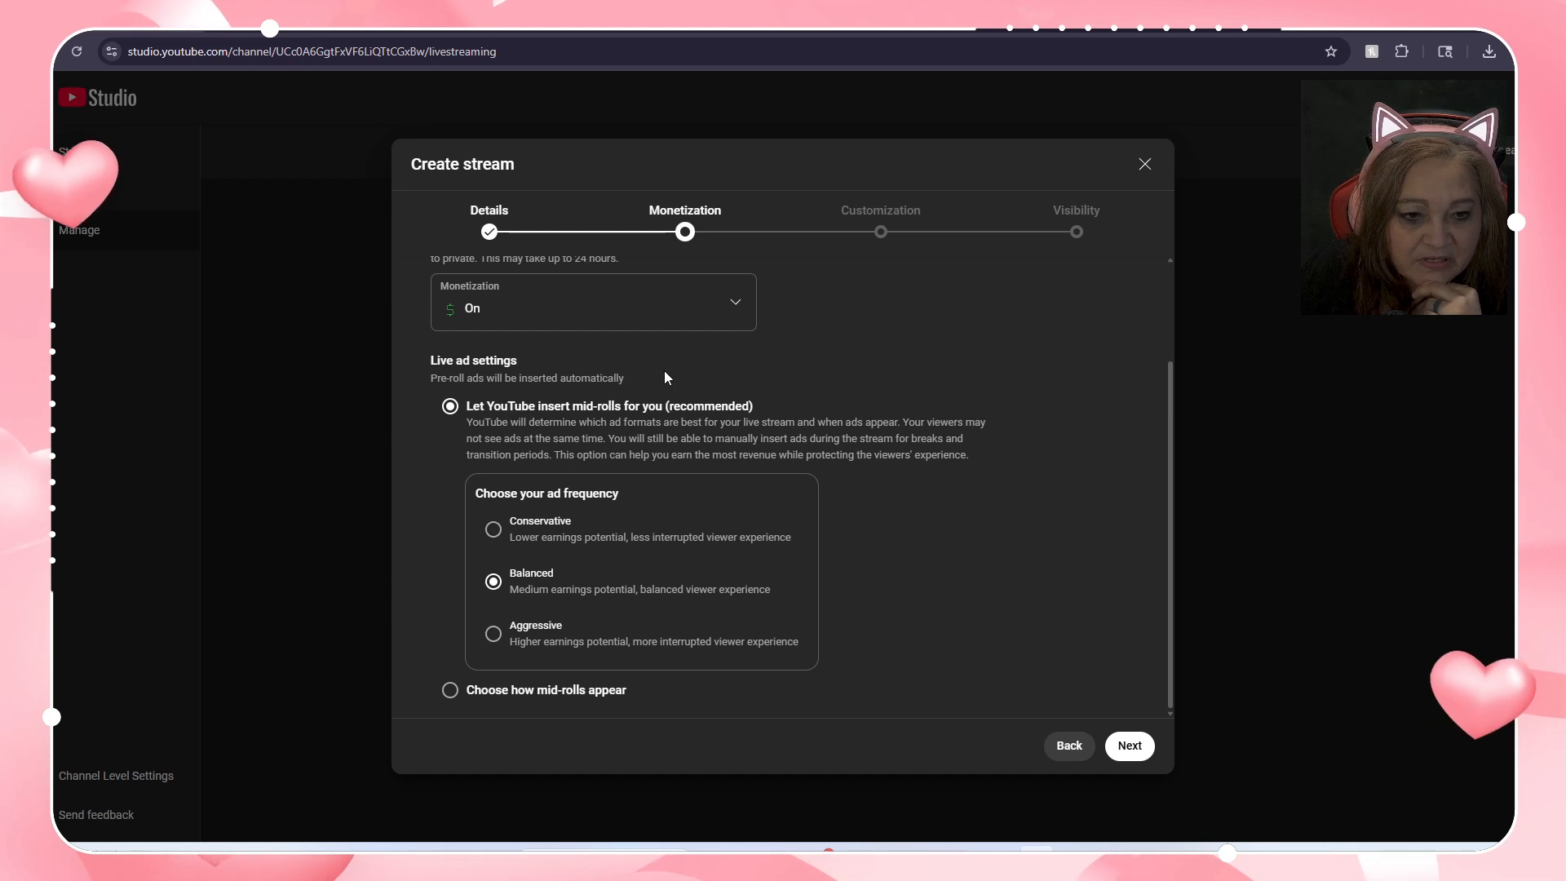
scroll(571, 351, up, 2)
scroll(502, 369, down, 1)
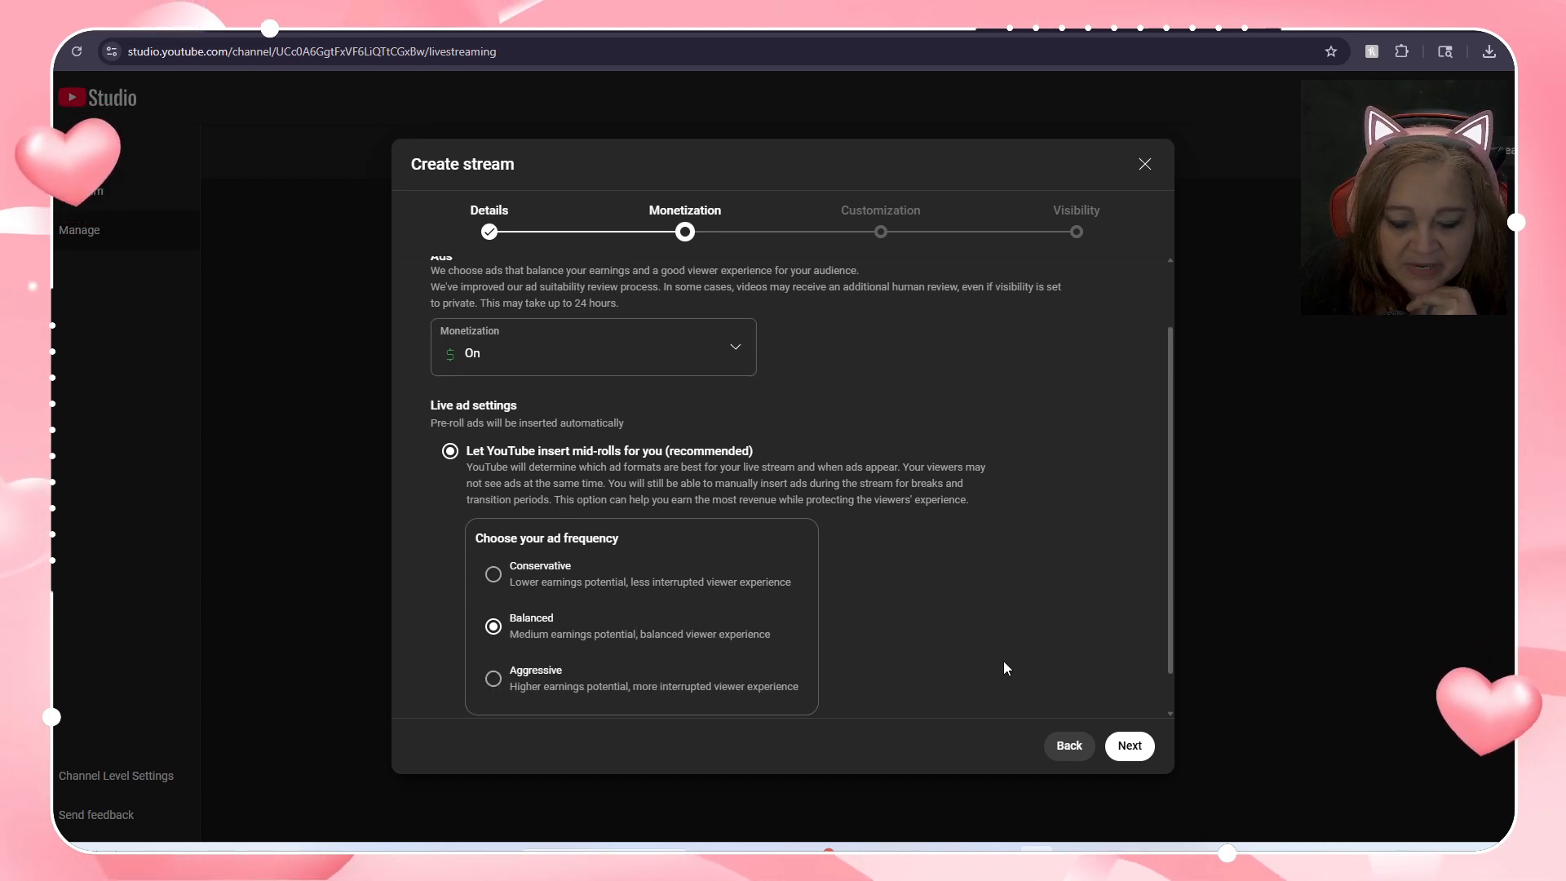
scroll(1006, 667, down, 1)
click(1129, 745)
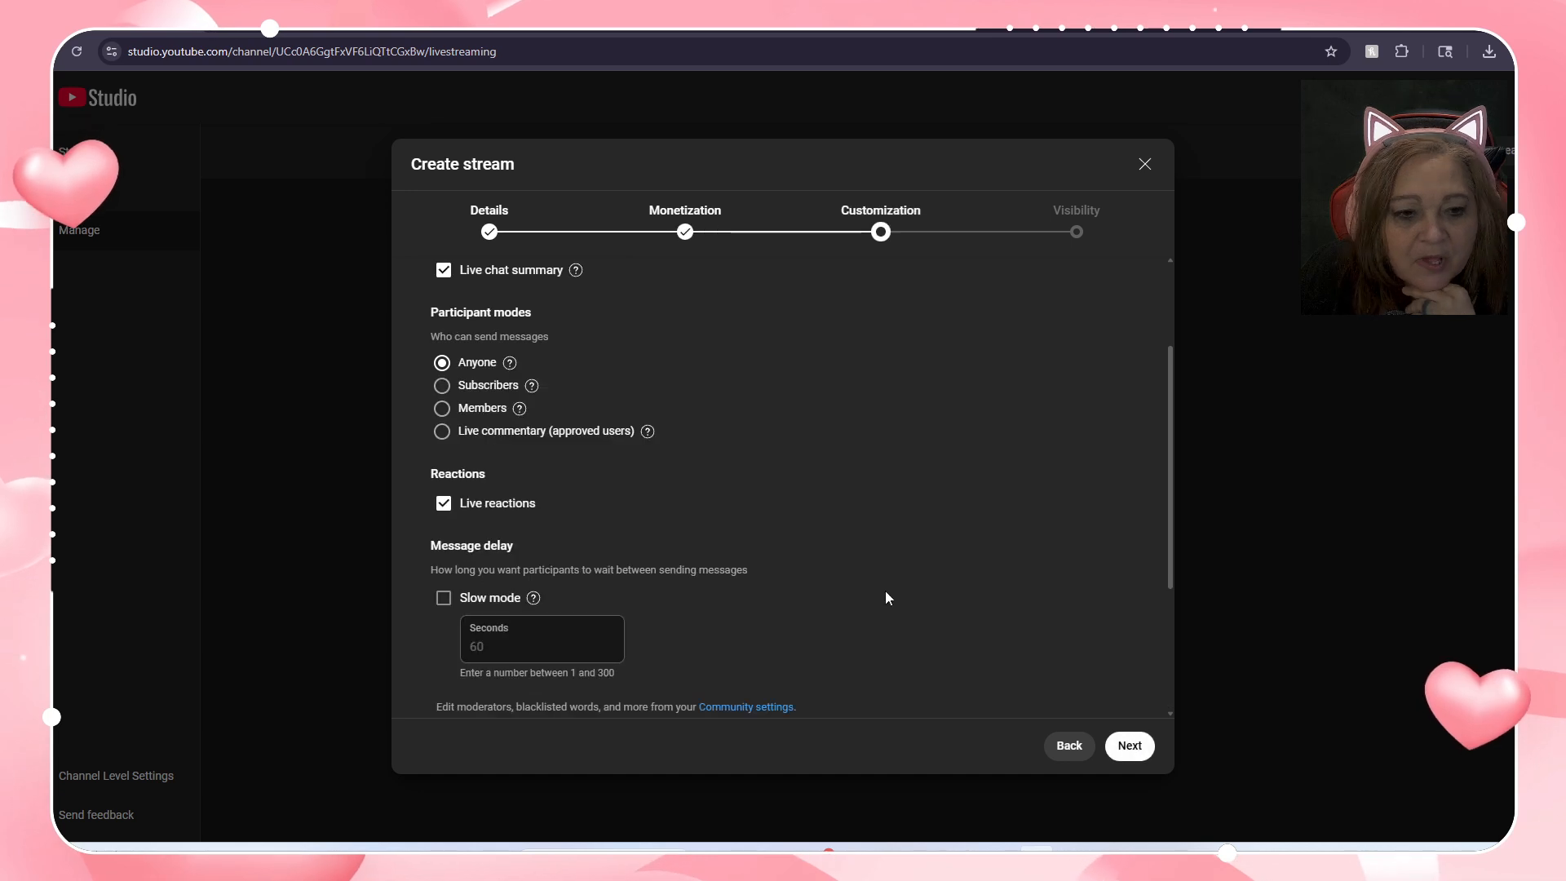
Step: Enable live chat replay and turn off live chat summary for the stream
scroll(677, 445, up, 2)
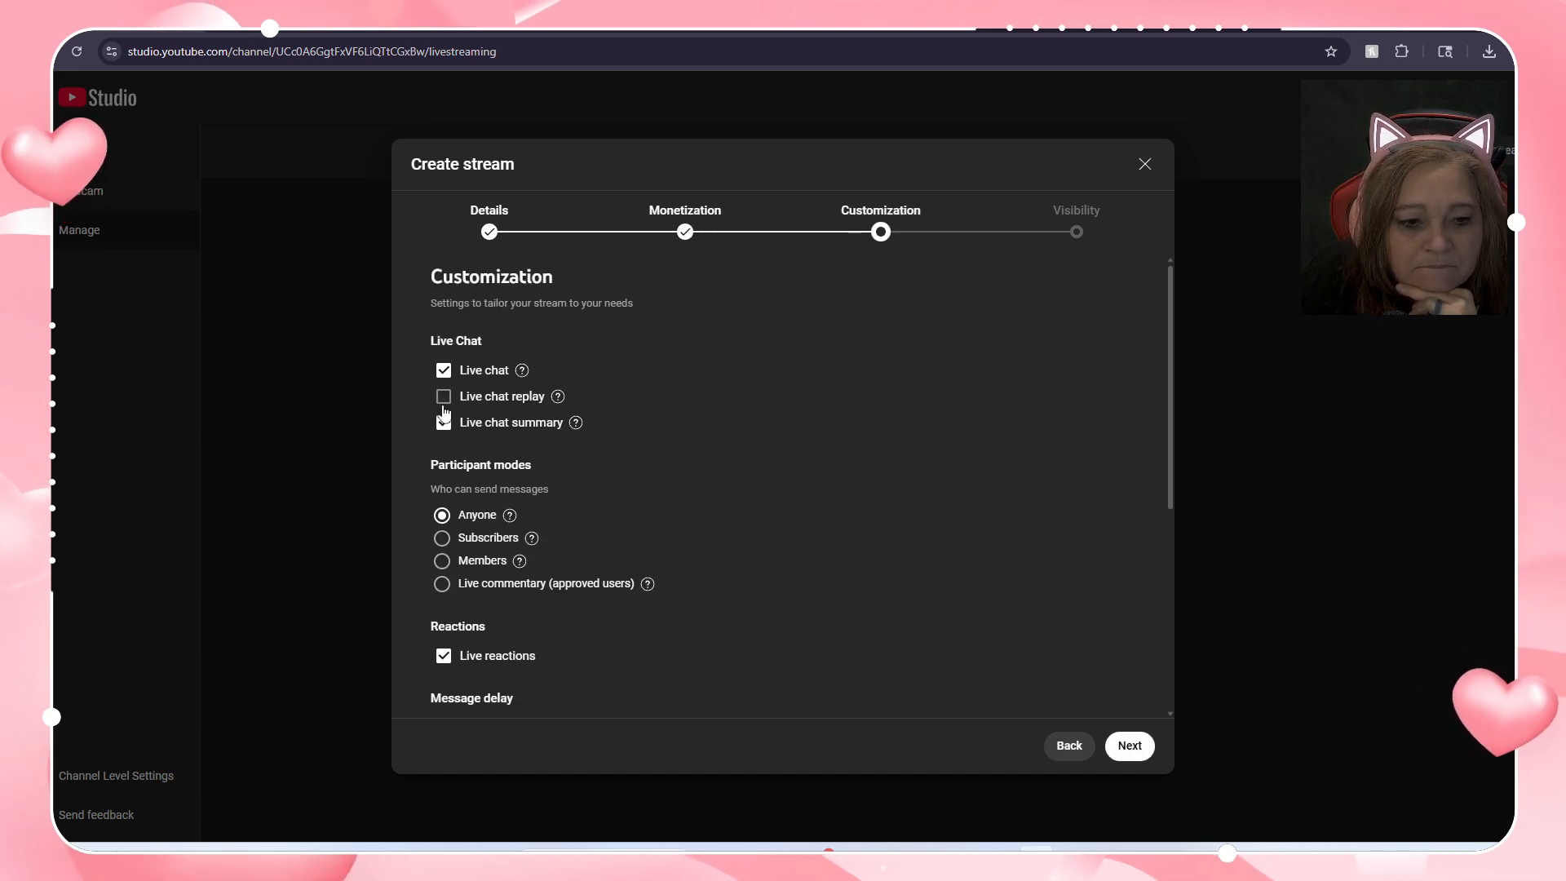
click(444, 397)
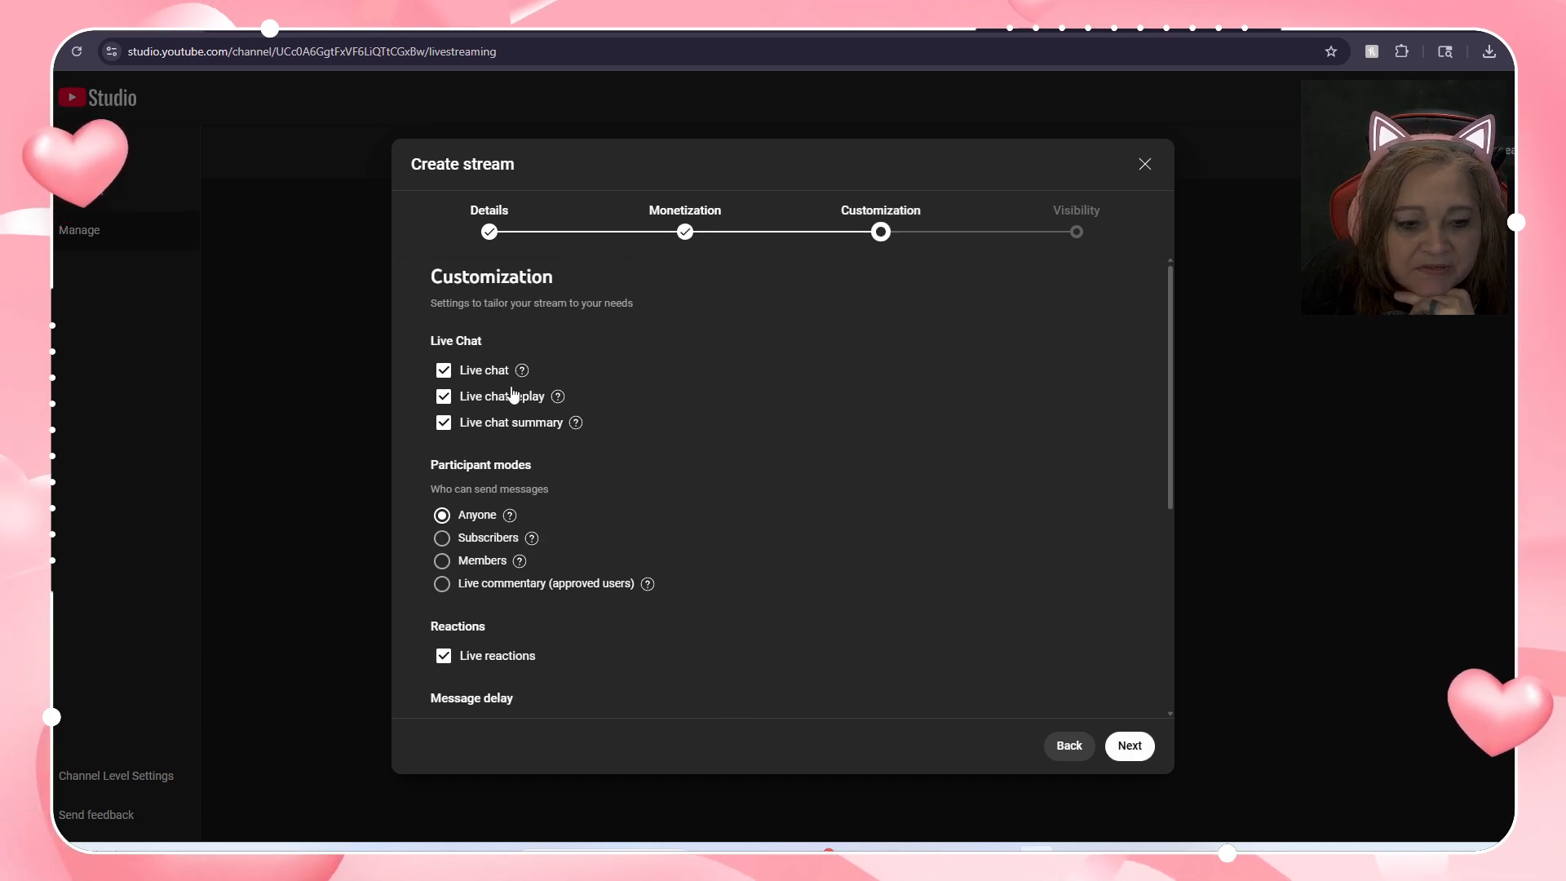
click(442, 424)
Step: Look through the redirect videos available from the own channel and other channels, and leave the selection without choosing one
scroll(615, 505, down, 1)
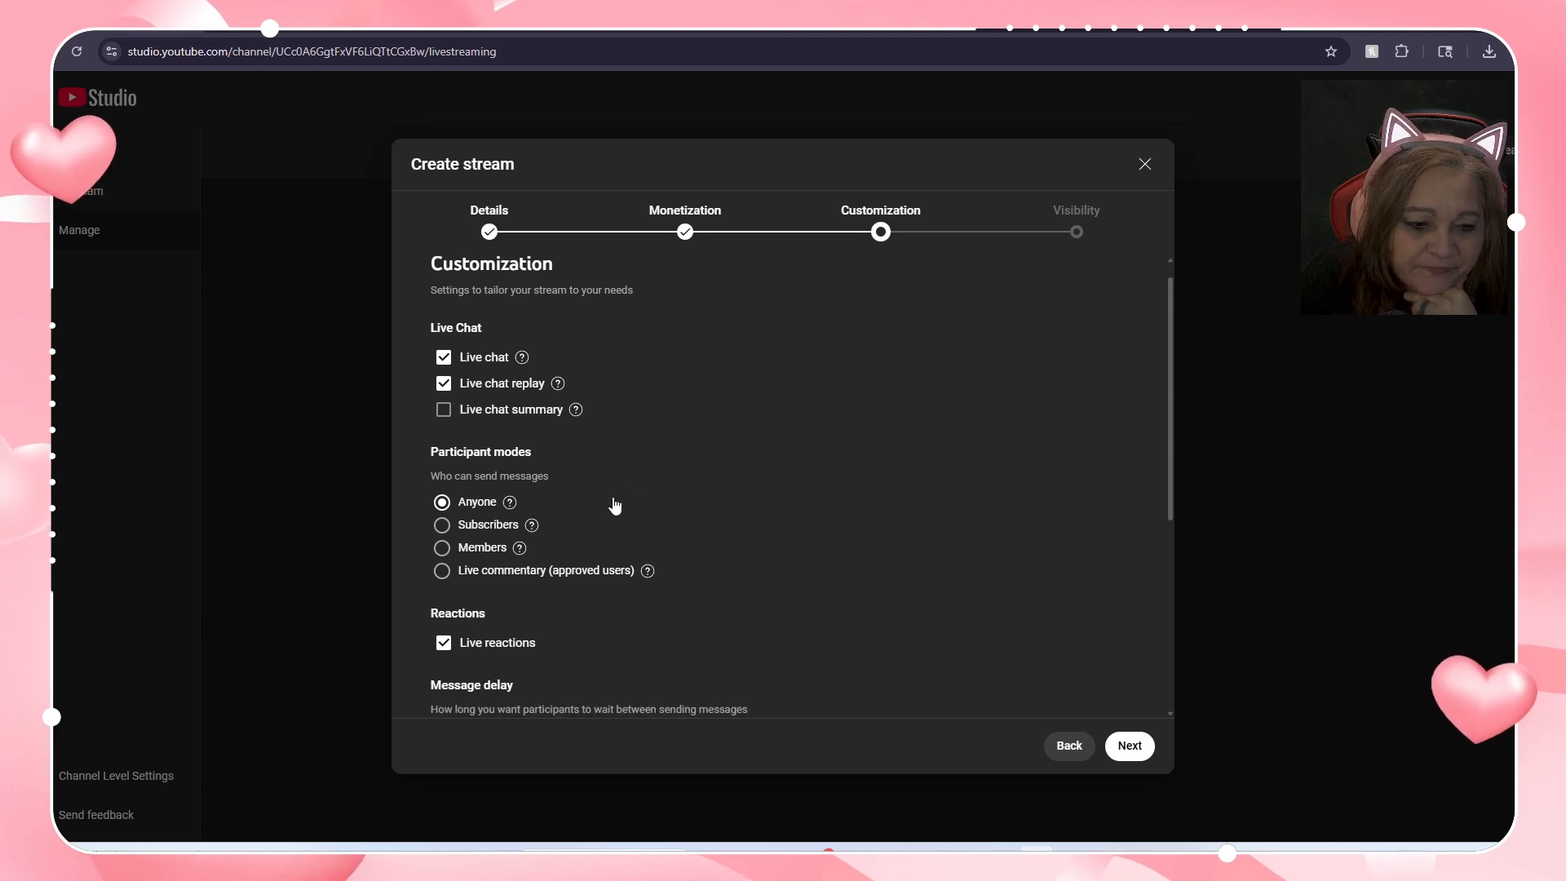
scroll(615, 506, down, 1)
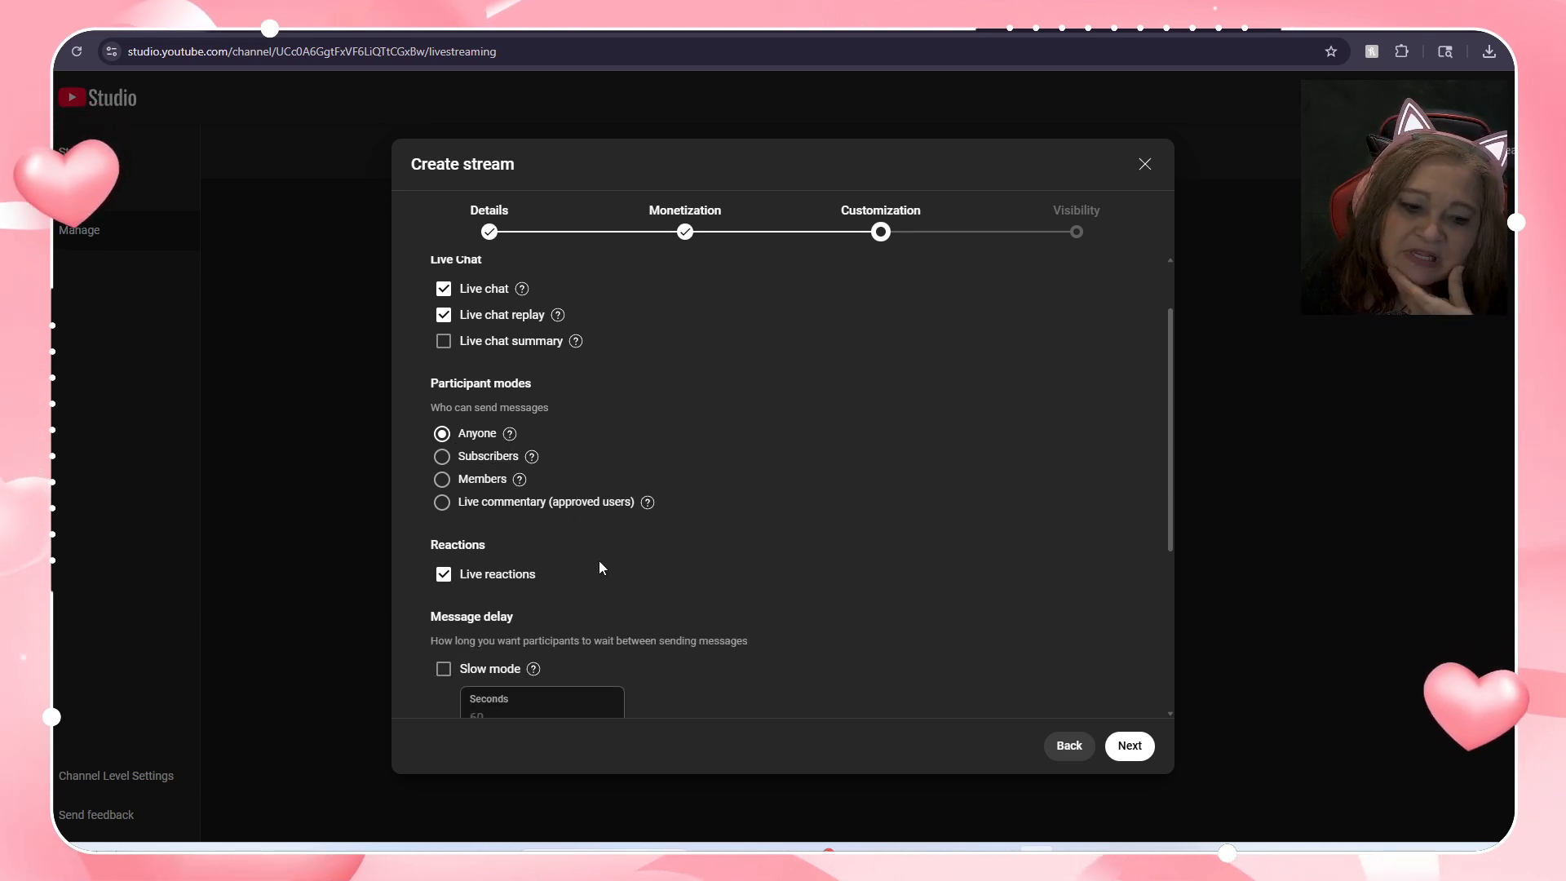
scroll(598, 560, down, 2)
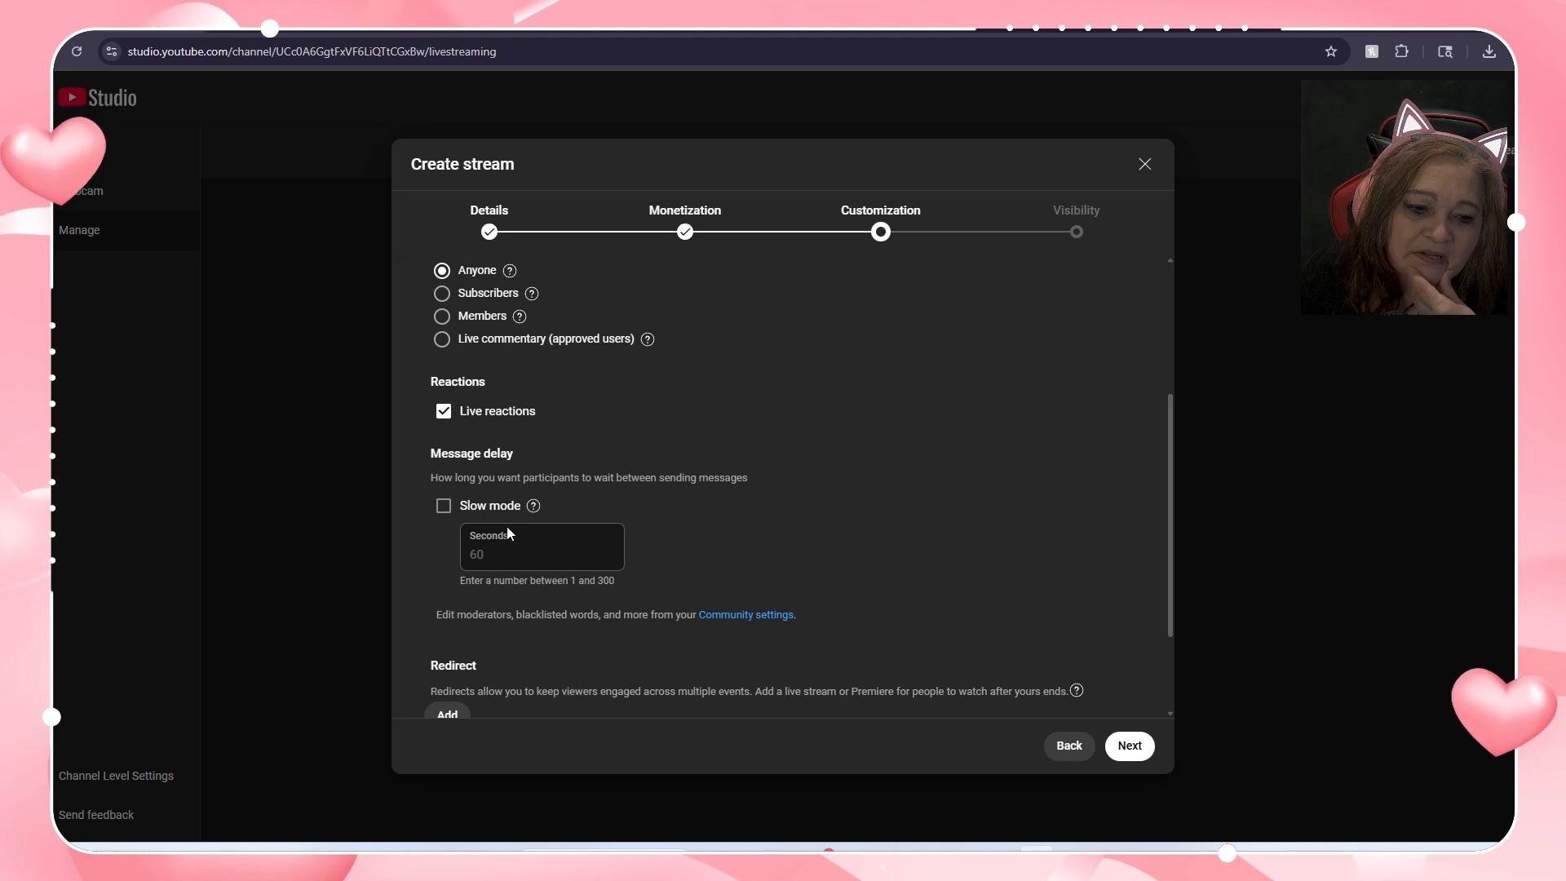
scroll(549, 590, down, 2)
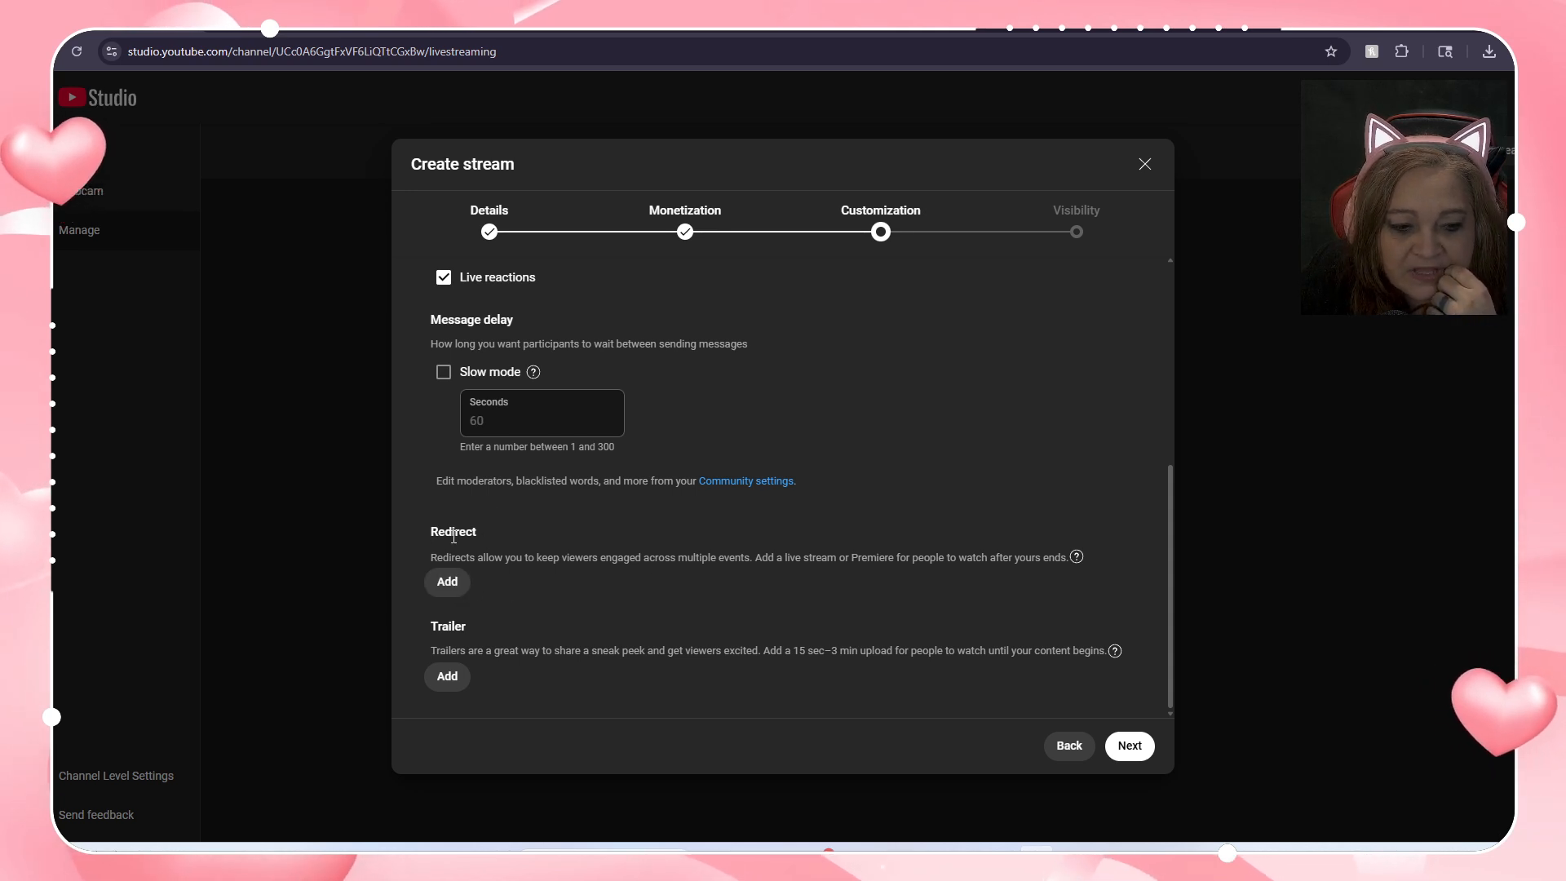
click(447, 581)
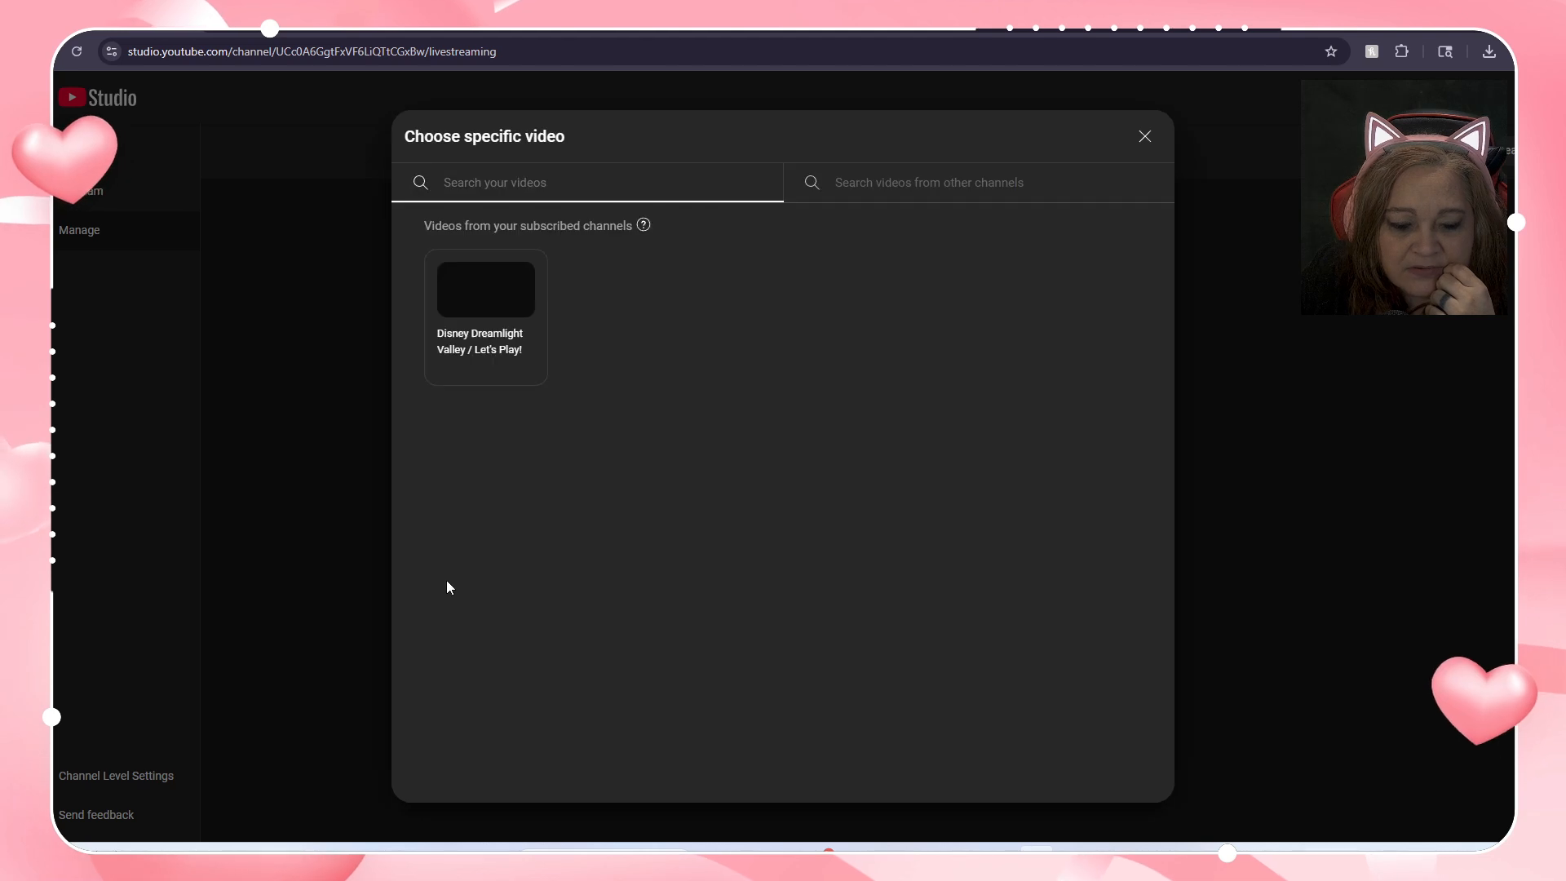
click(909, 181)
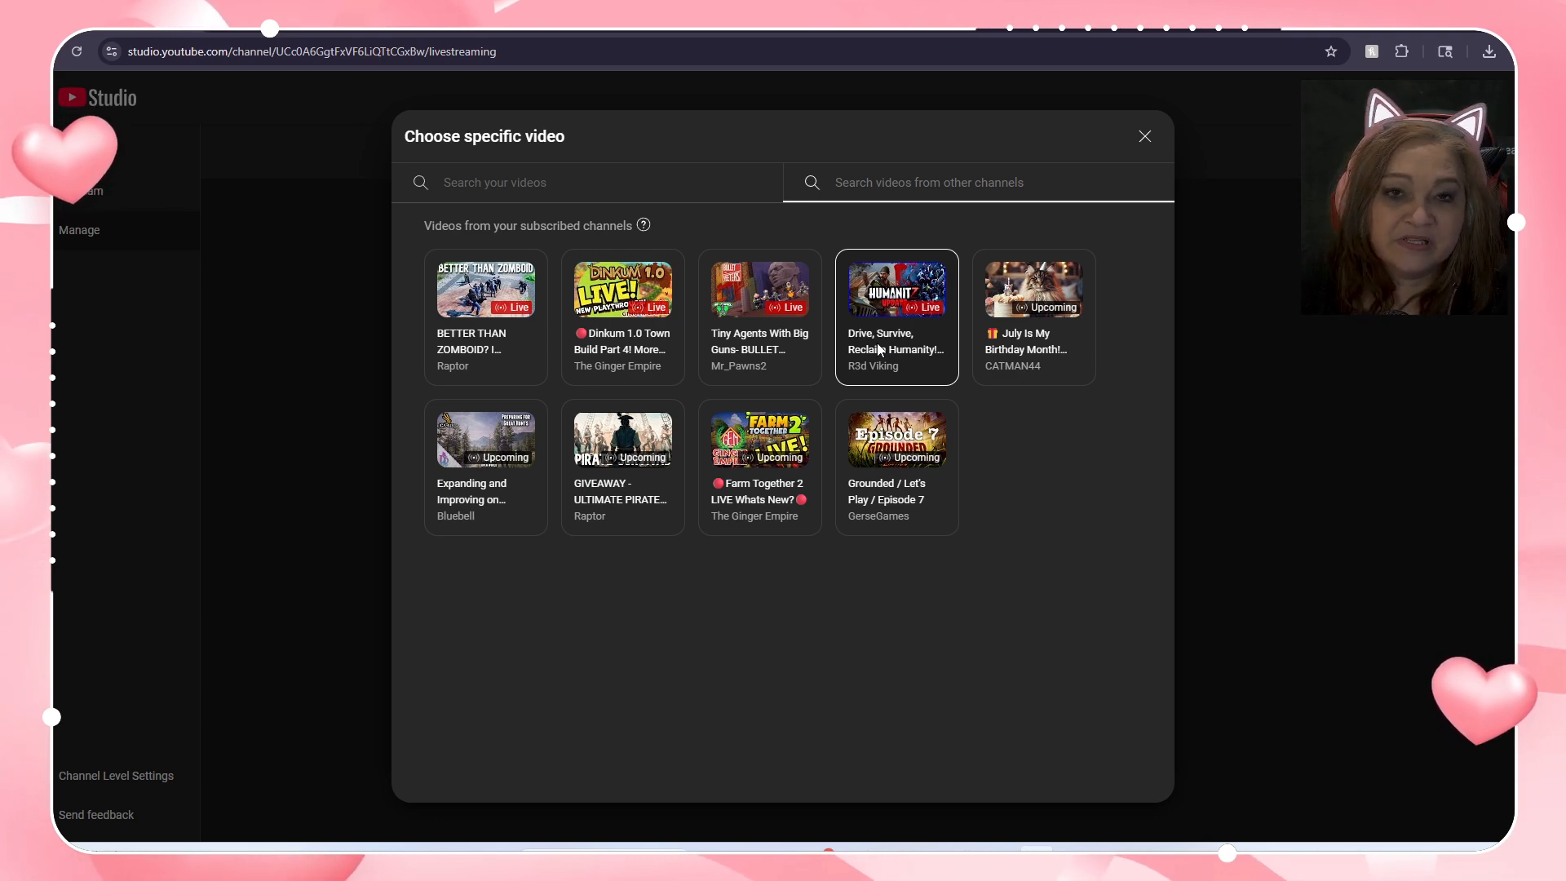
click(1145, 137)
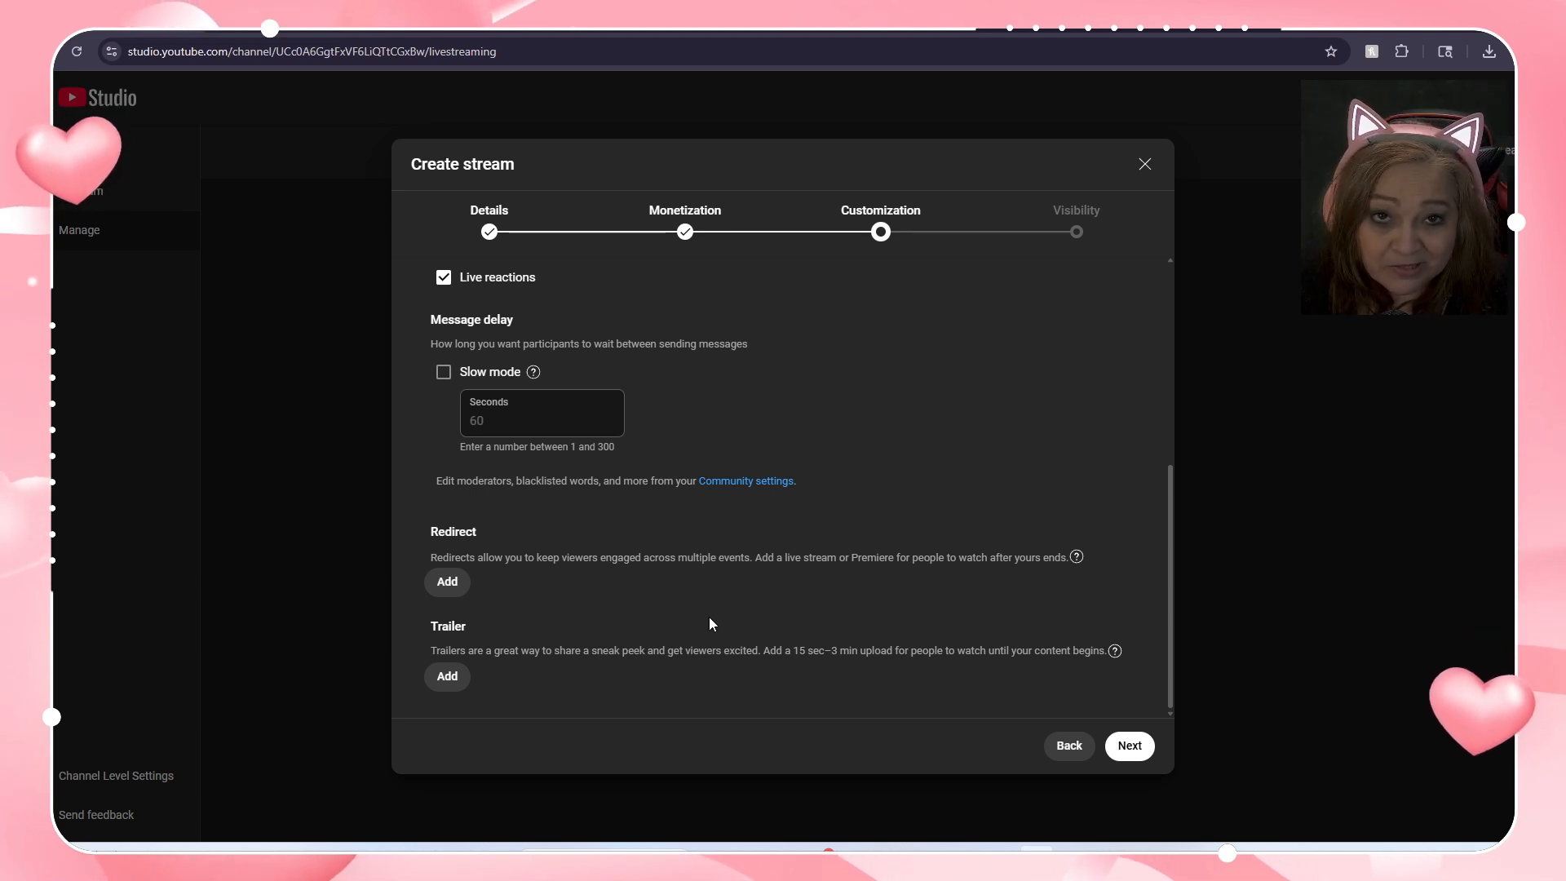
Step: Proceed to the visibility stage and set the scheduled stream date to Jul 9, 2025
click(1130, 745)
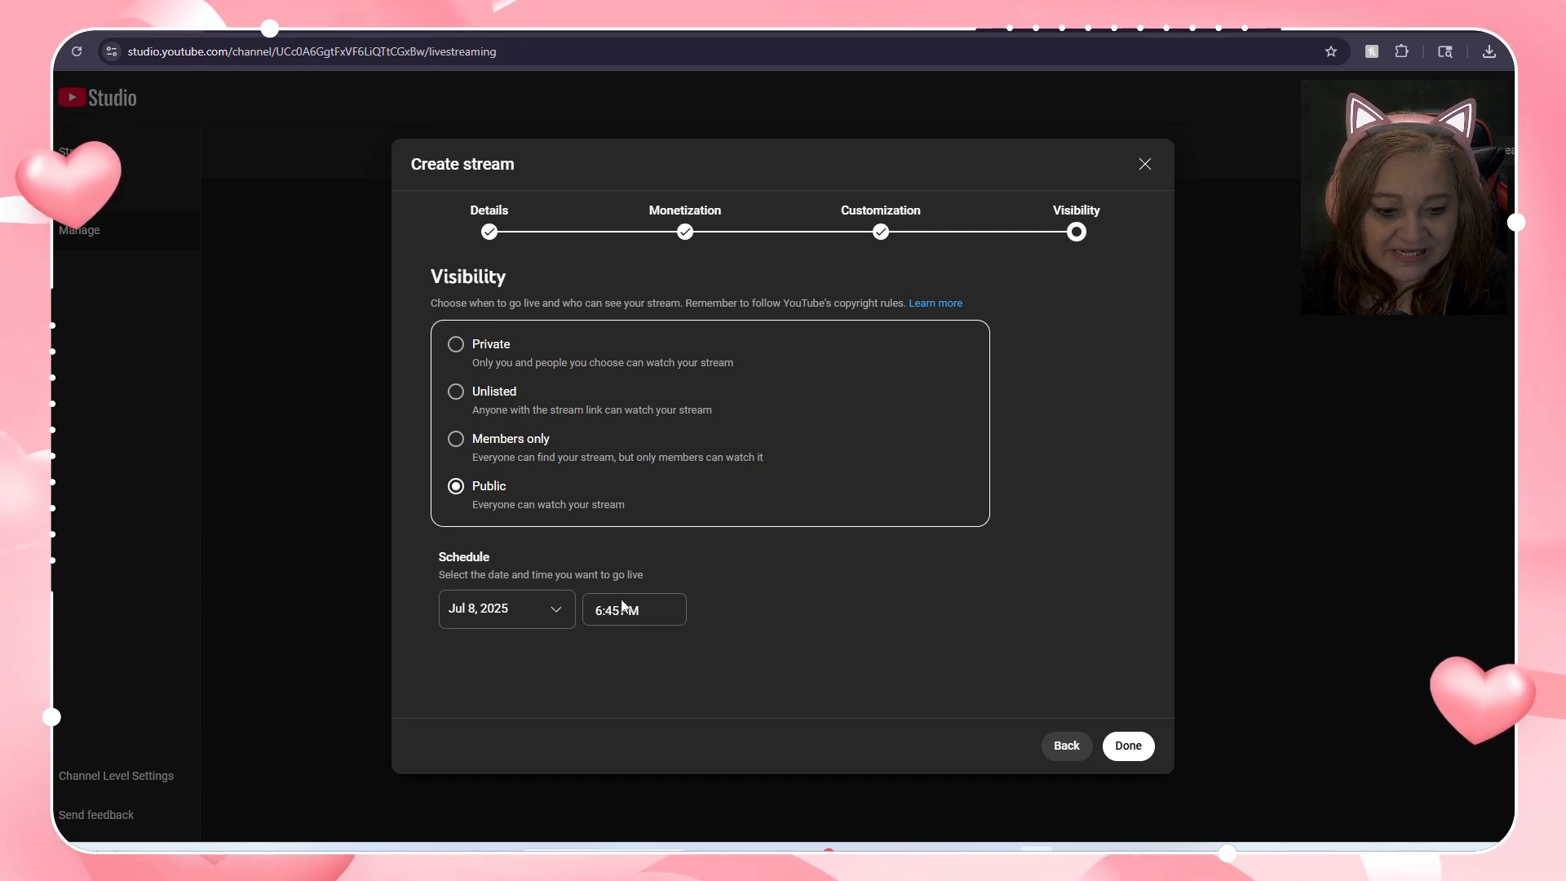
click(550, 621)
click(549, 445)
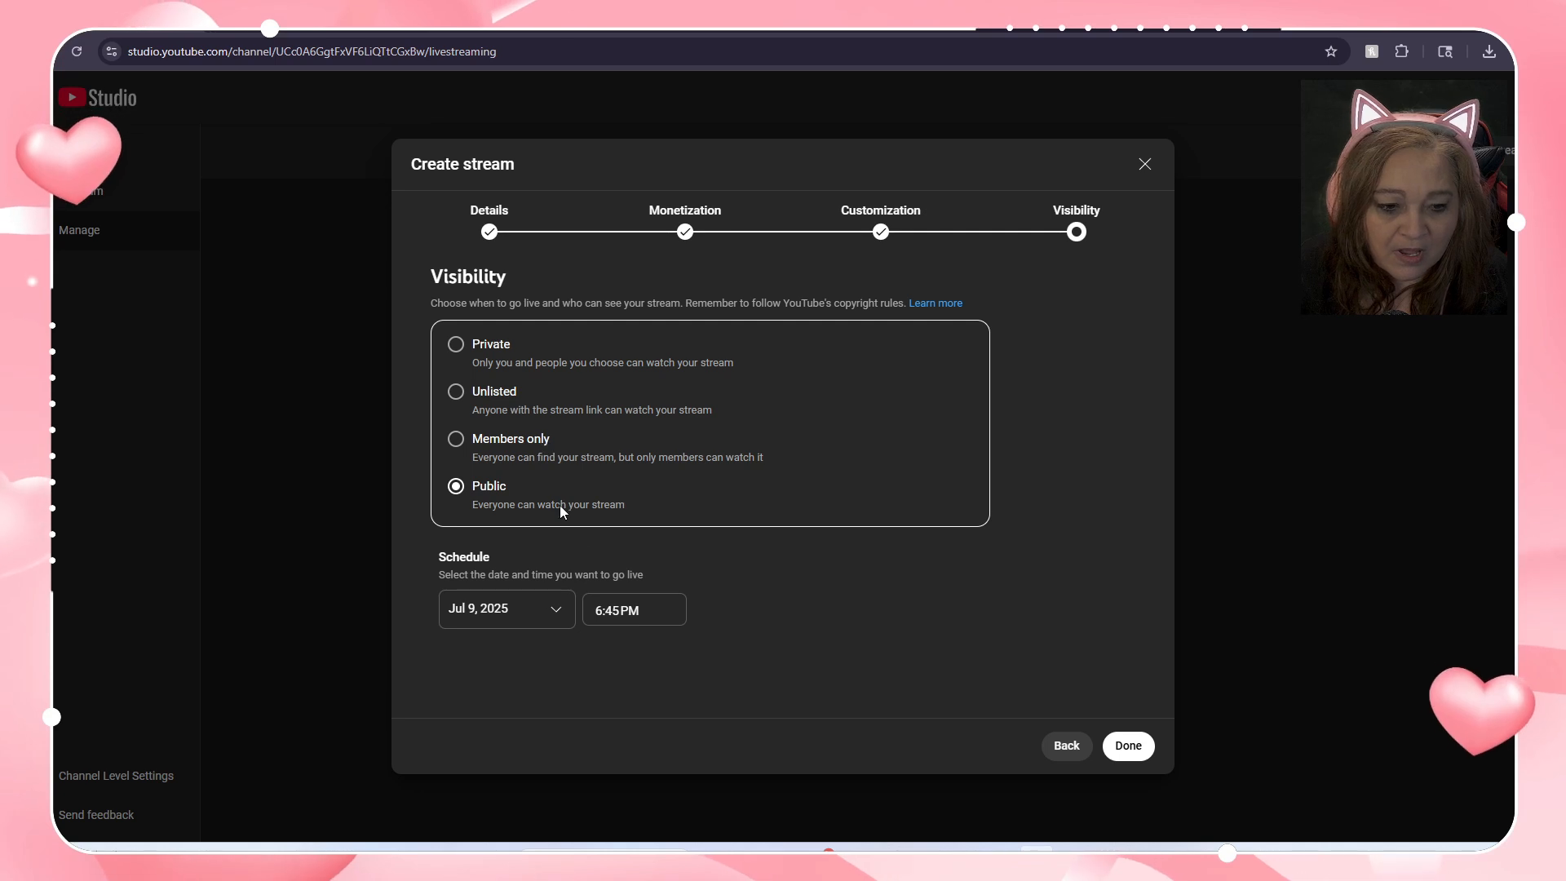
Step: Set the scheduled start time to 10:00 AM and finish creating the public stream
click(654, 613)
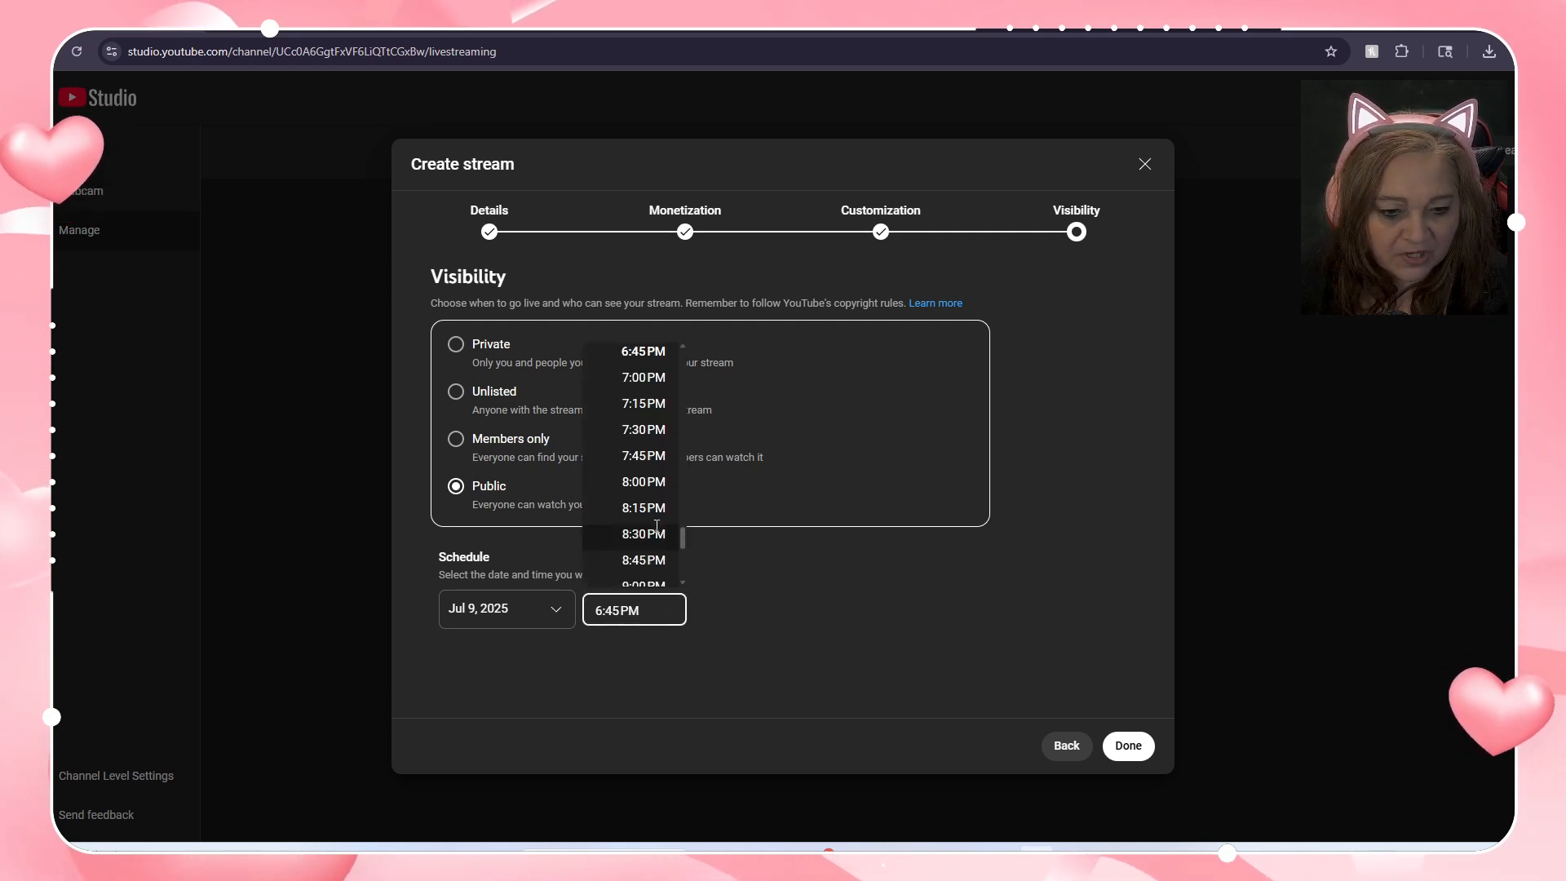
scroll(654, 523, down, 3)
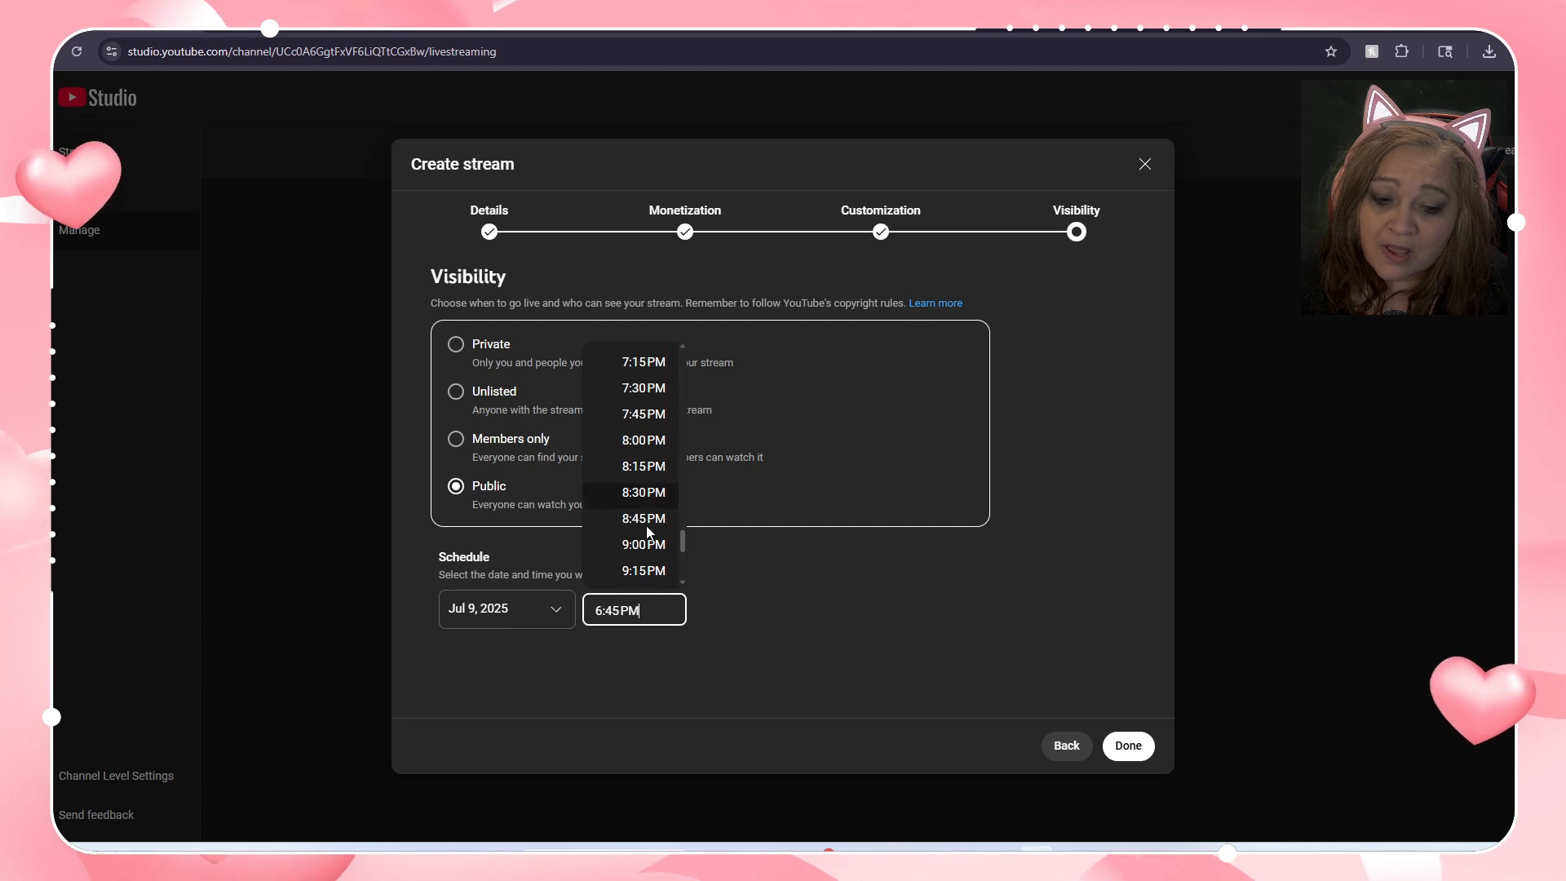
scroll(650, 519, up, 12)
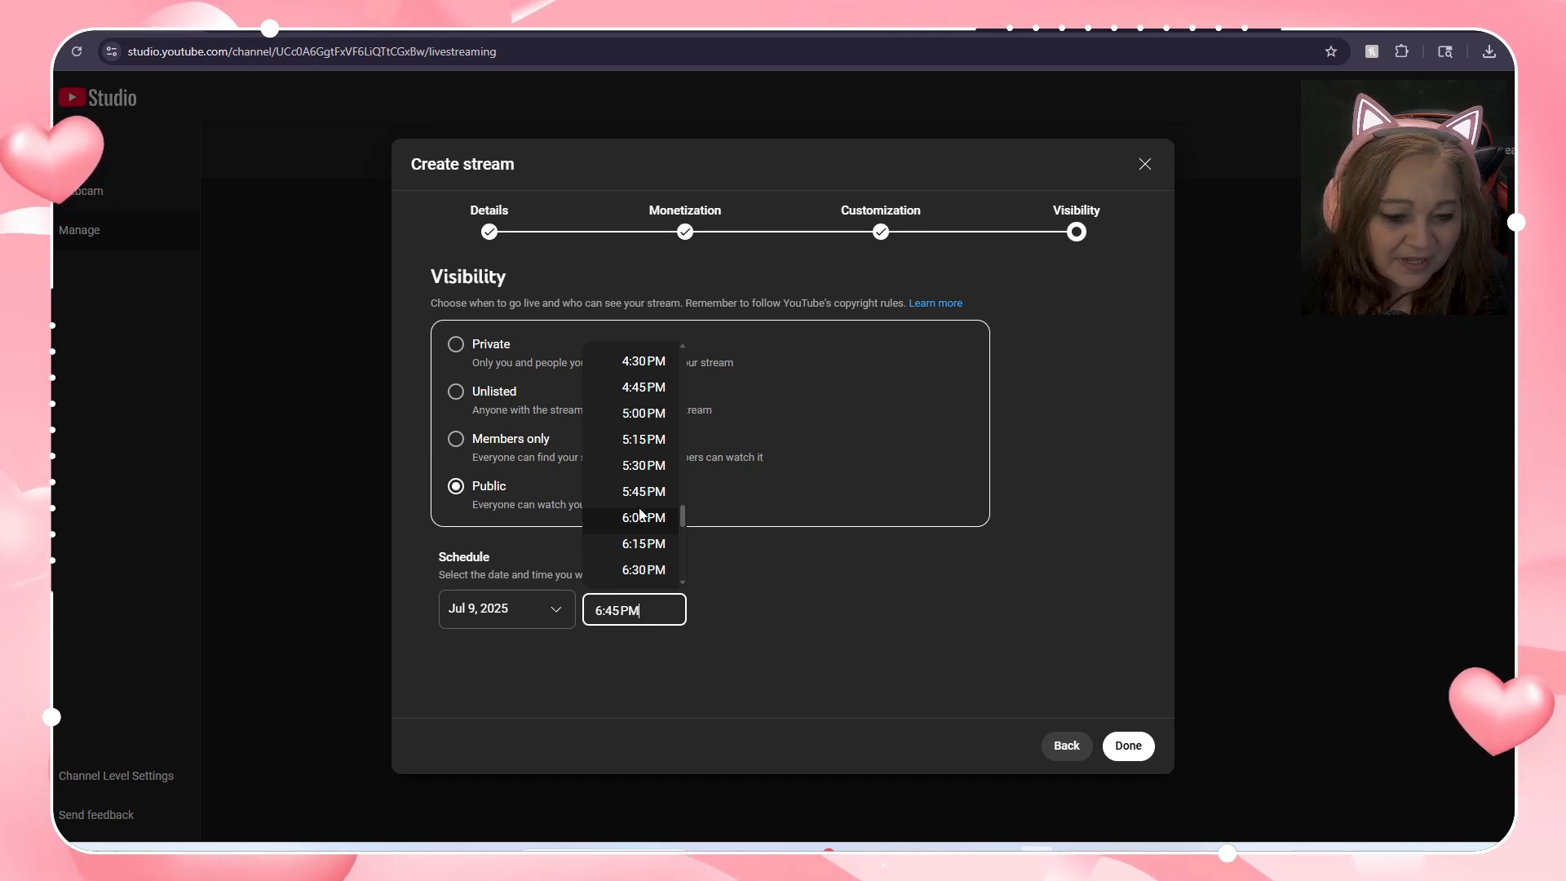
scroll(640, 514, up, 7)
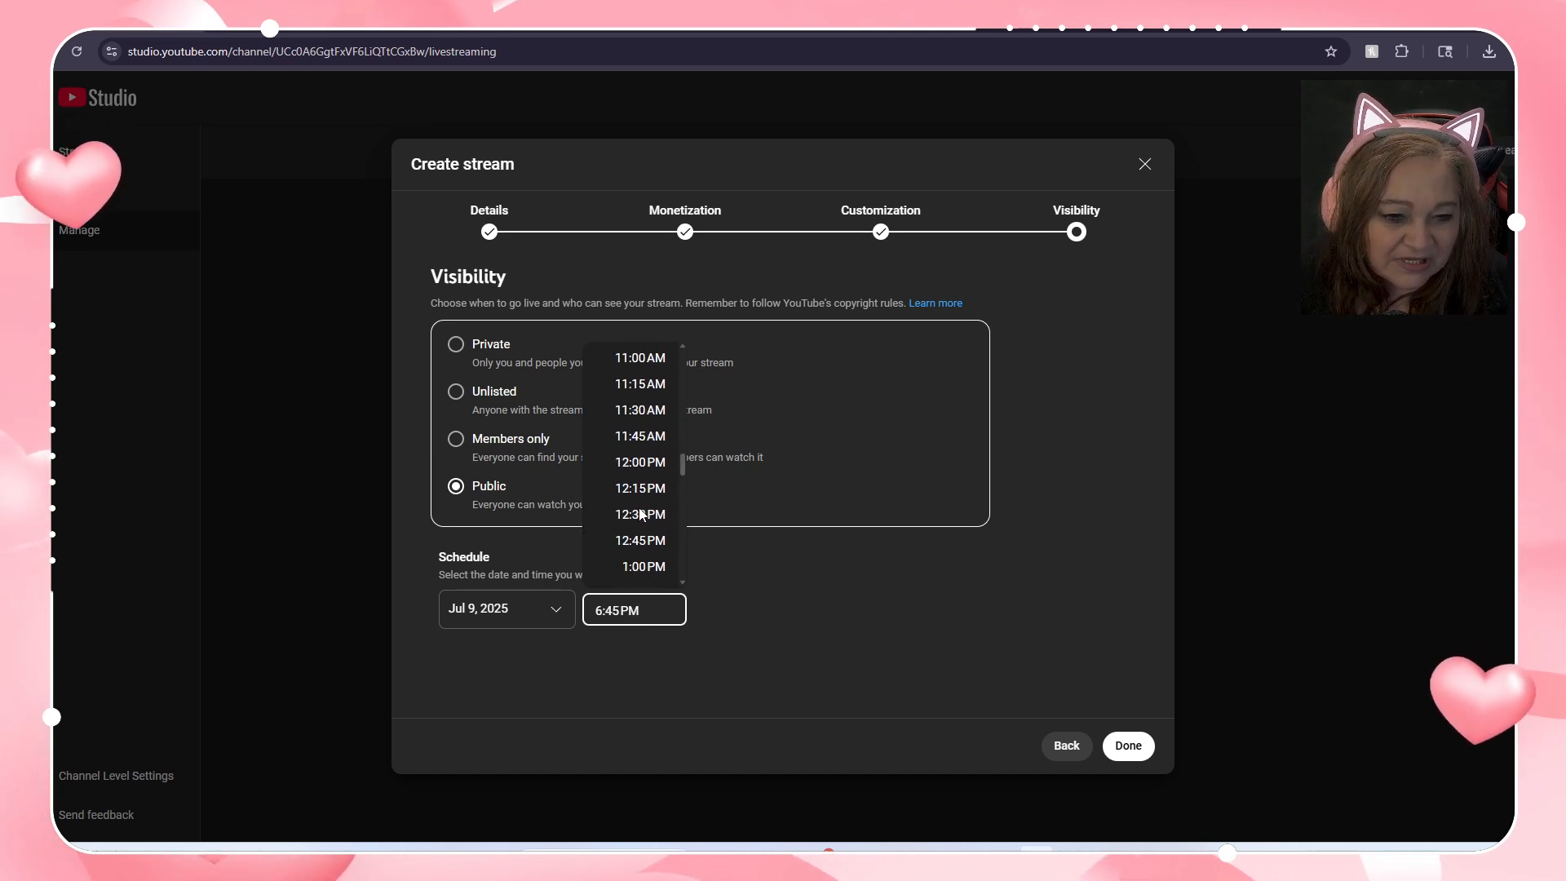
scroll(641, 514, up, 2)
click(660, 417)
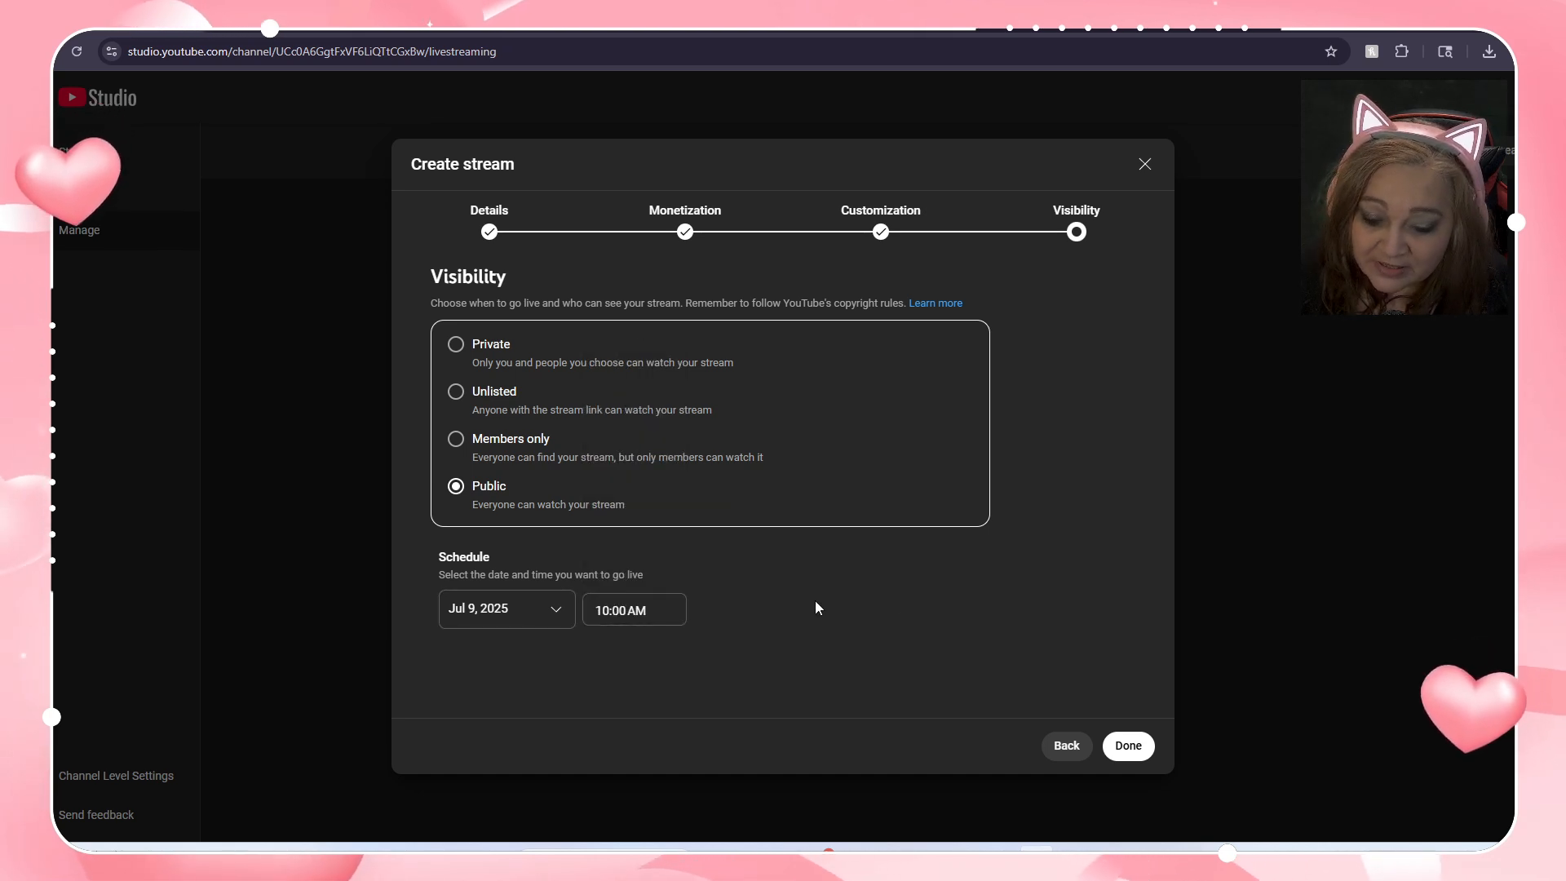
click(1129, 746)
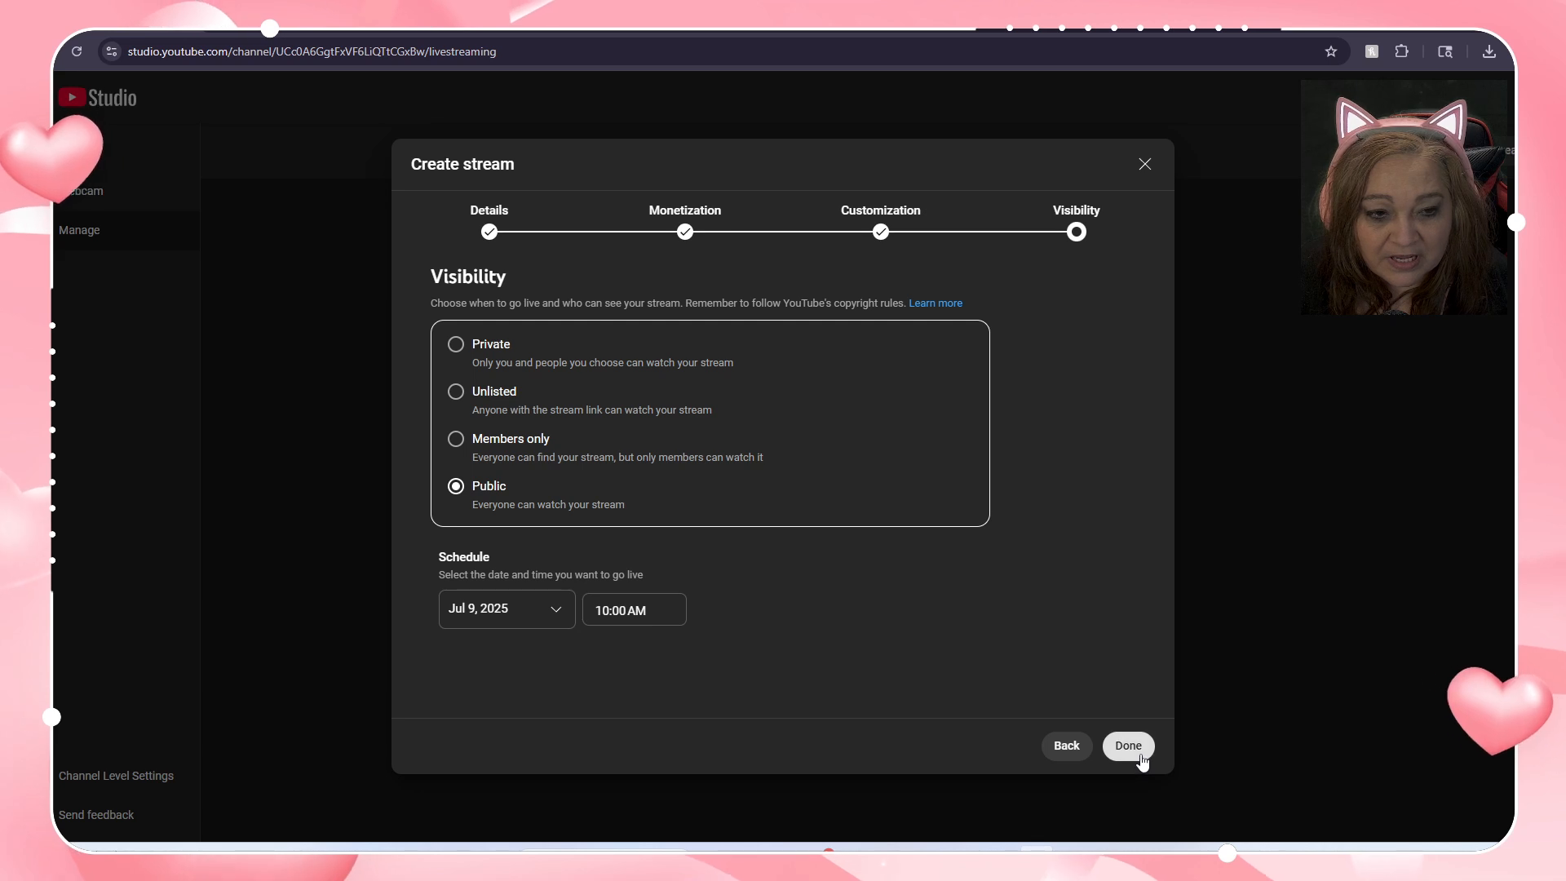